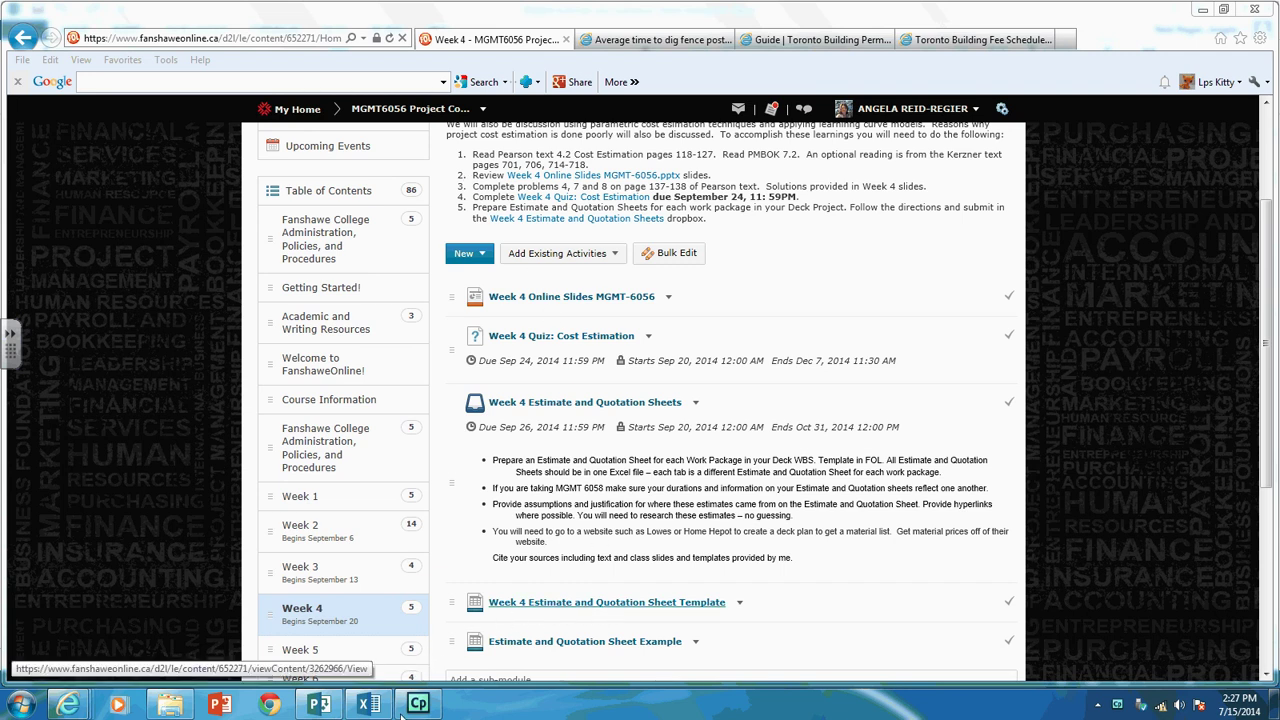
# View the Excel estimate and quotation template, then switch to the week 2 Deck WBS in Project and go through work packages 1.1.1 to 1.3.1
pyautogui.moveTo(400, 714)
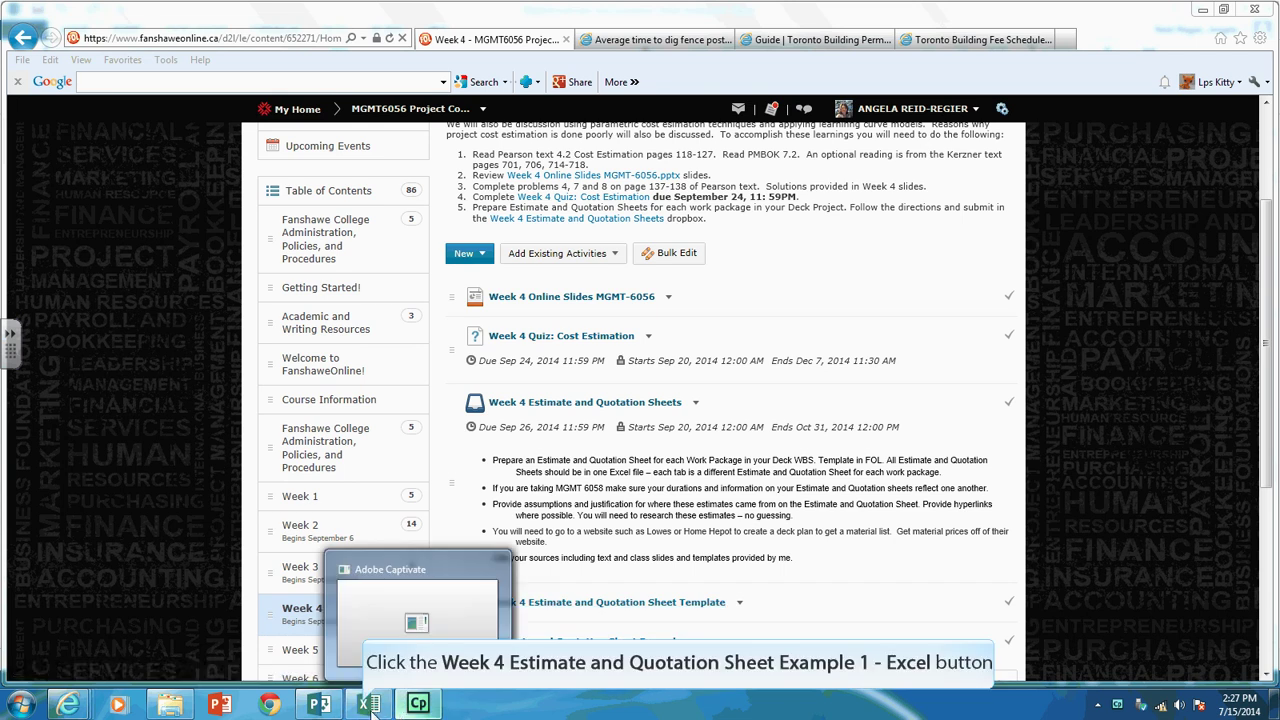
pyautogui.click(366, 706)
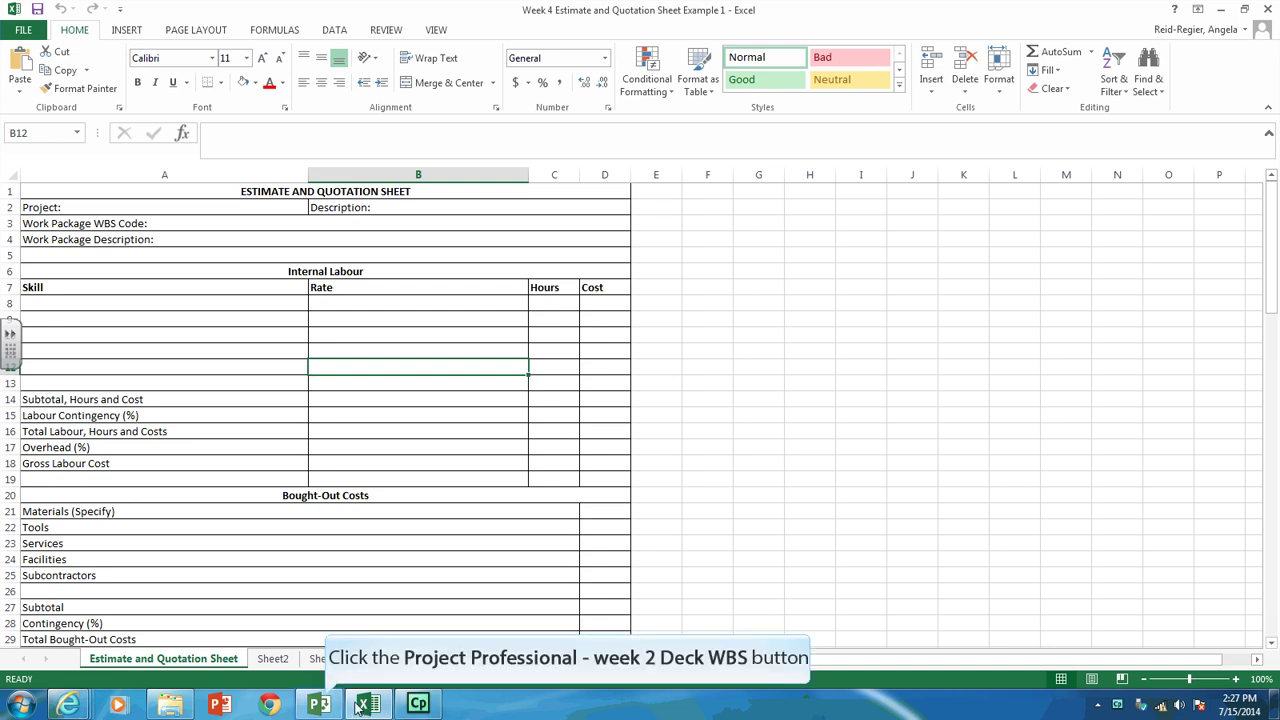
pyautogui.click(320, 705)
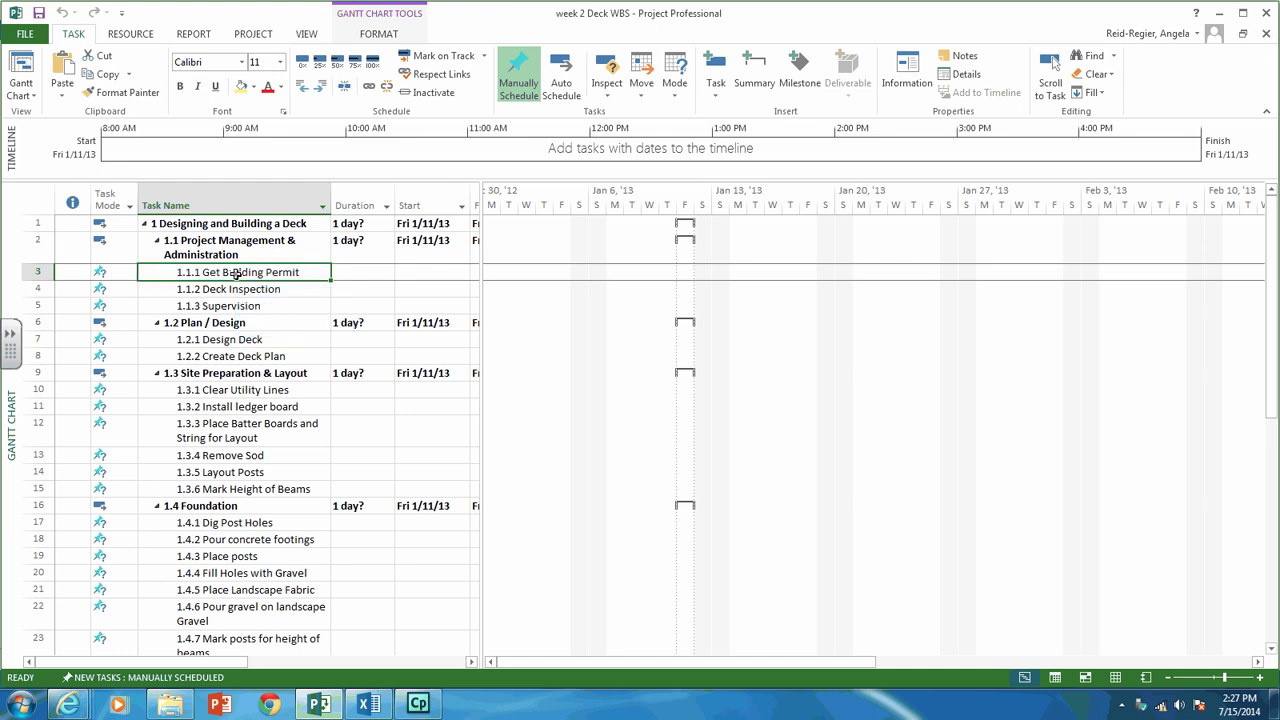
pyautogui.press('Down')
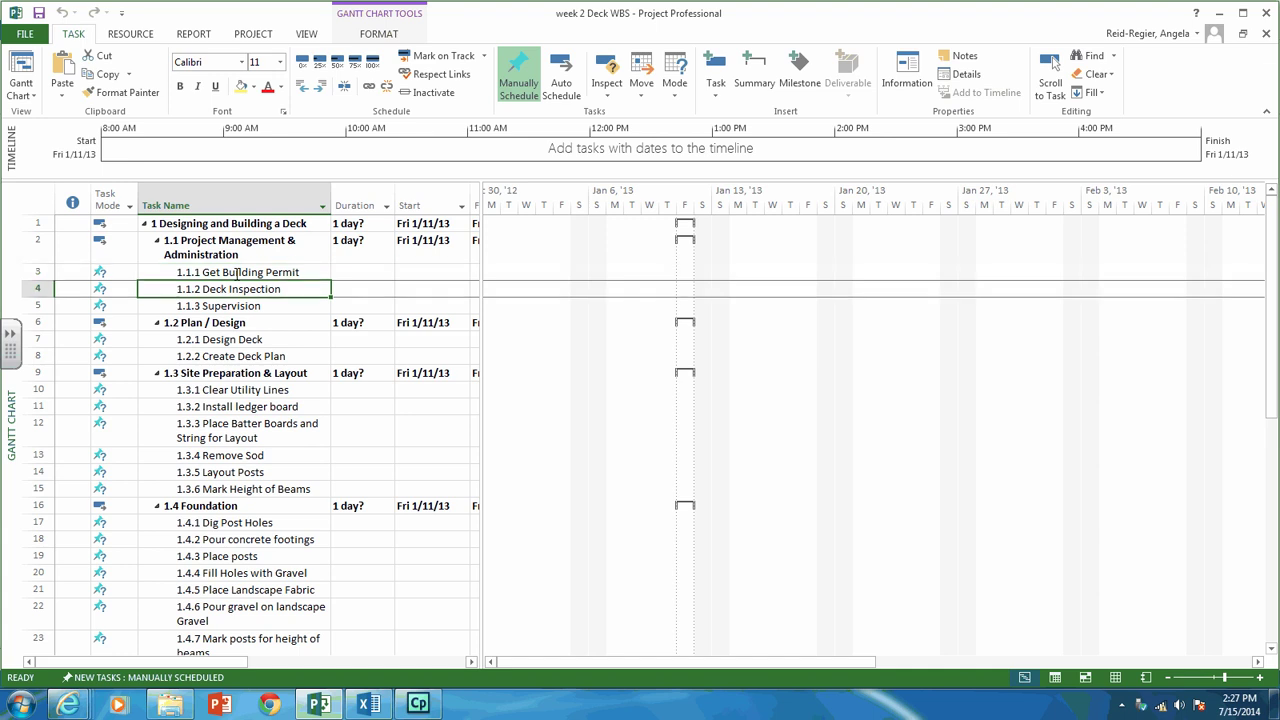
pyautogui.press('Down')
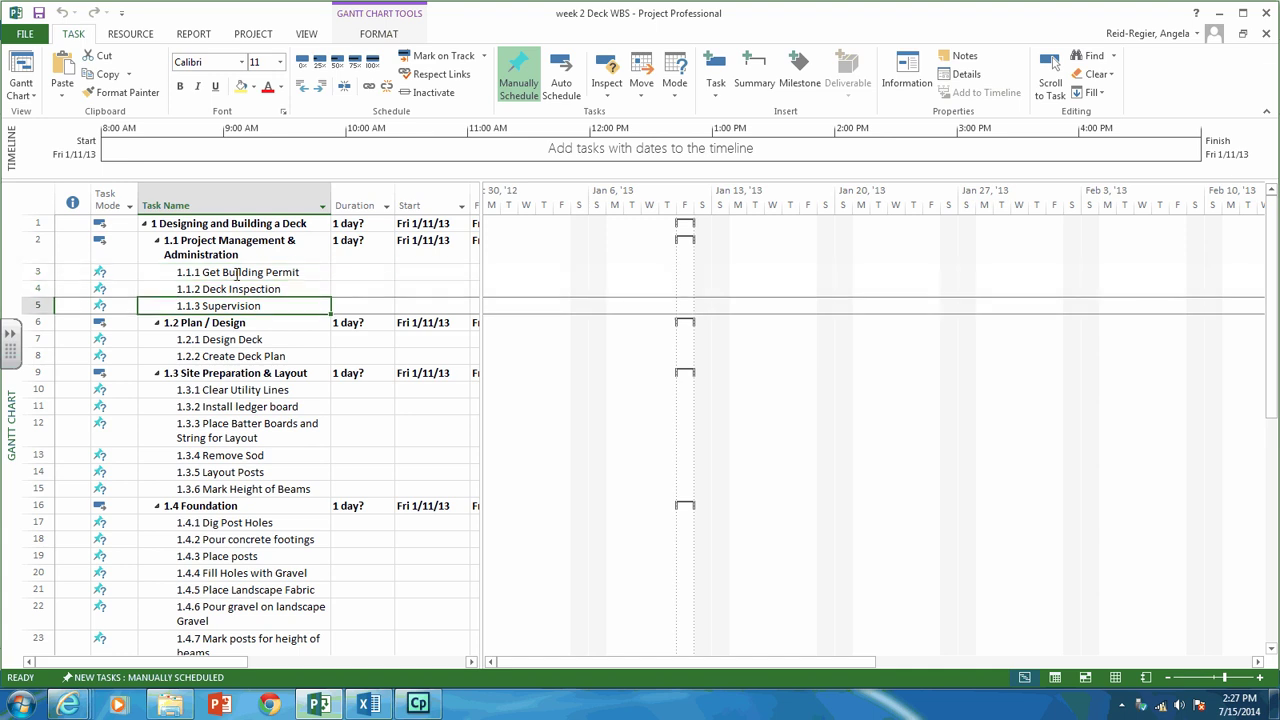
pyautogui.press('Down')
pyautogui.press('Down')
pyautogui.press('Down')
pyautogui.press('Down')
pyautogui.press('Down')
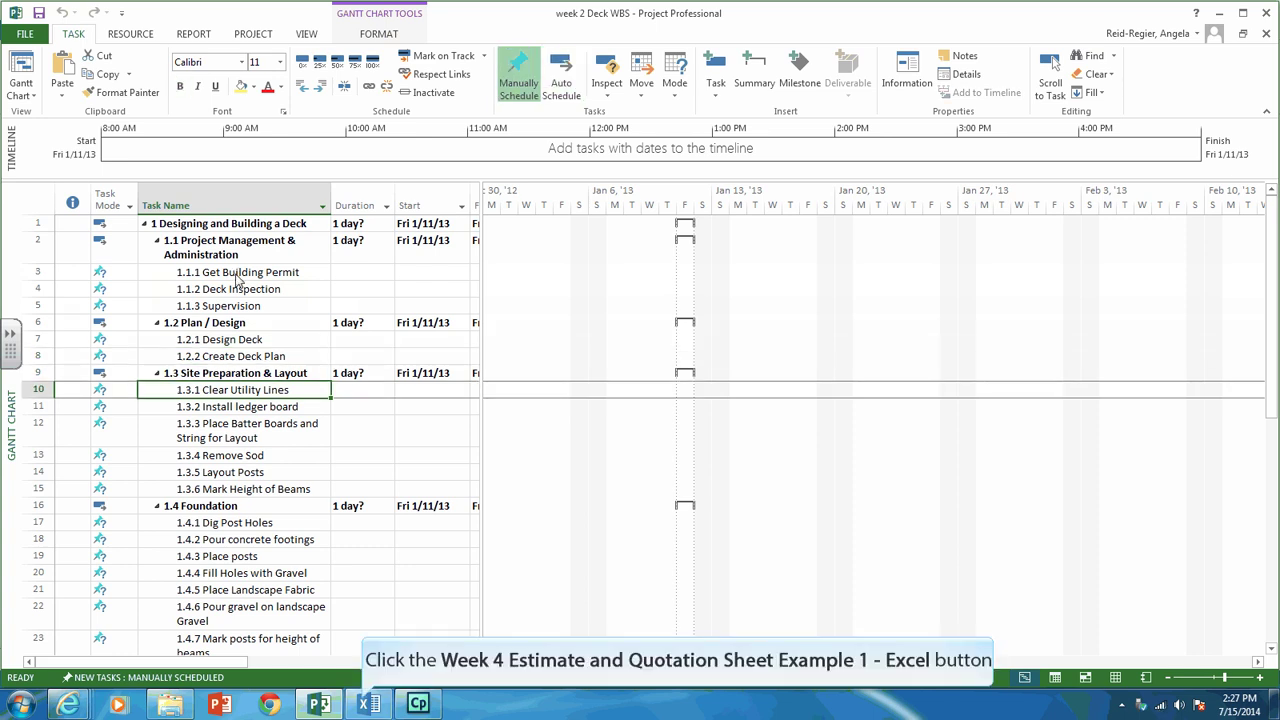
# Switch to Excel and create a copy of the Estimate and Quotation Sheet worksheet before Sheet2
pyautogui.click(366, 706)
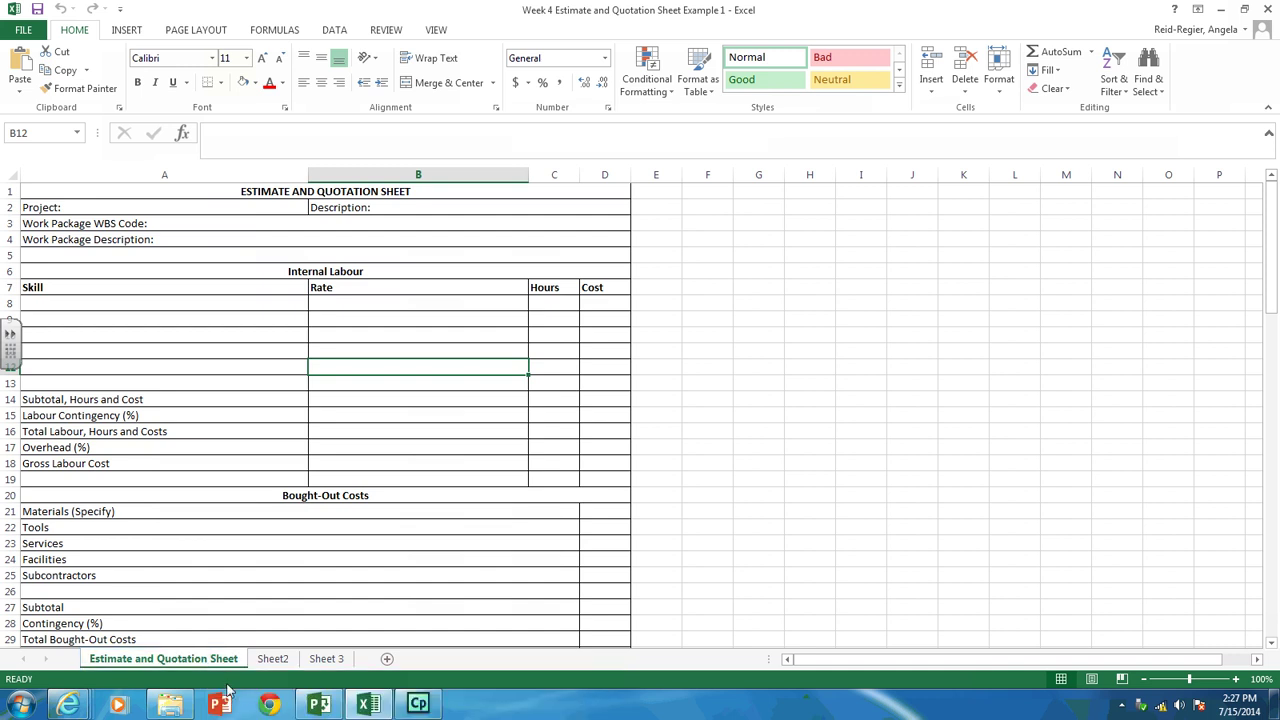
pyautogui.rightClick(203, 660)
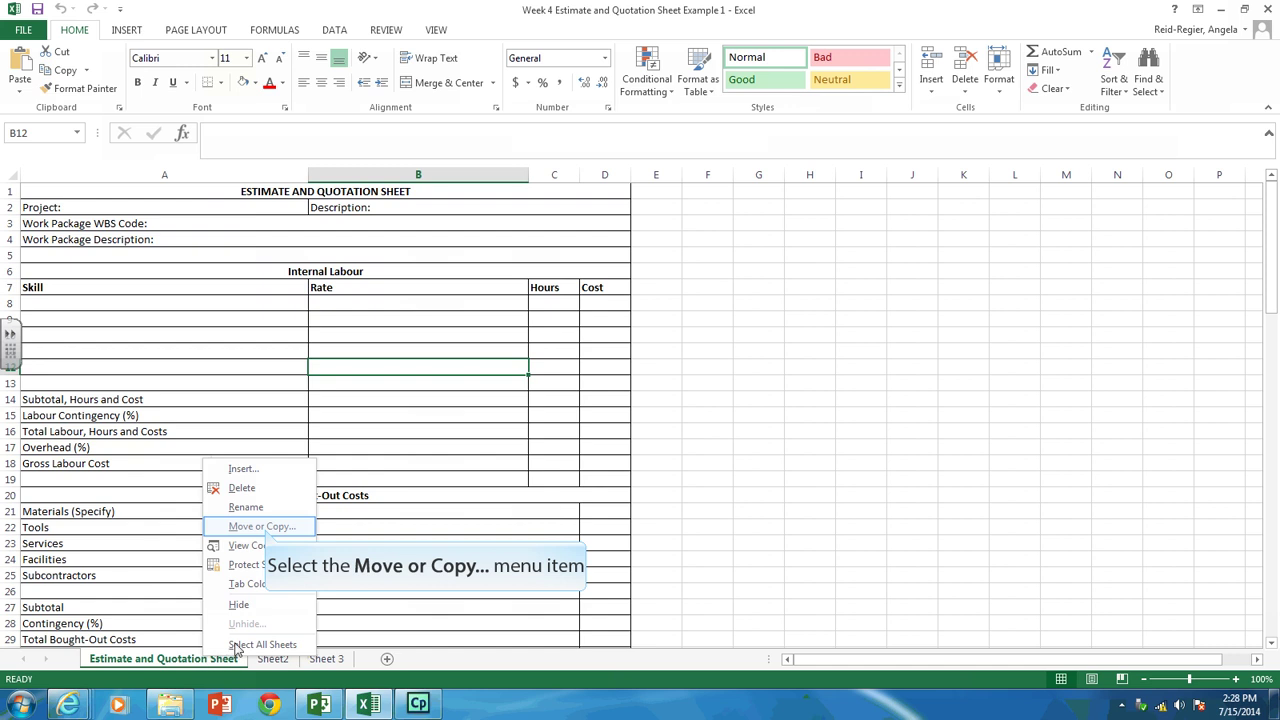
pyautogui.click(265, 528)
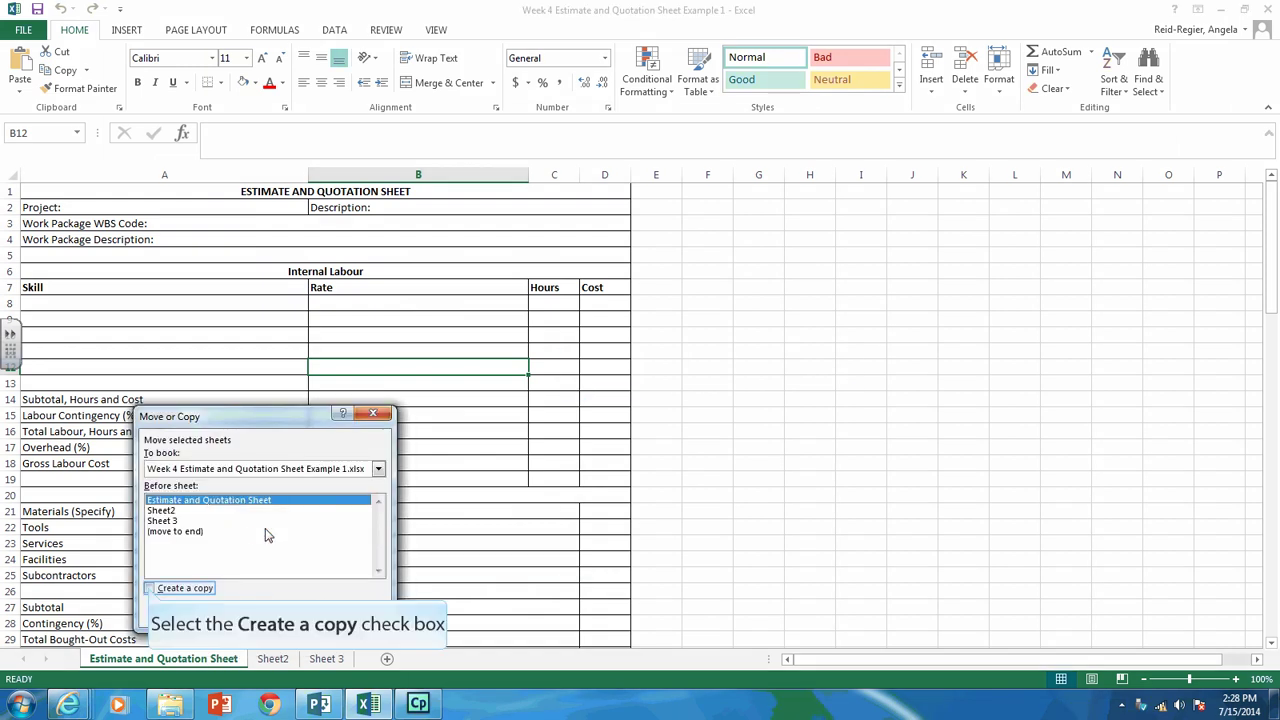
pyautogui.click(150, 589)
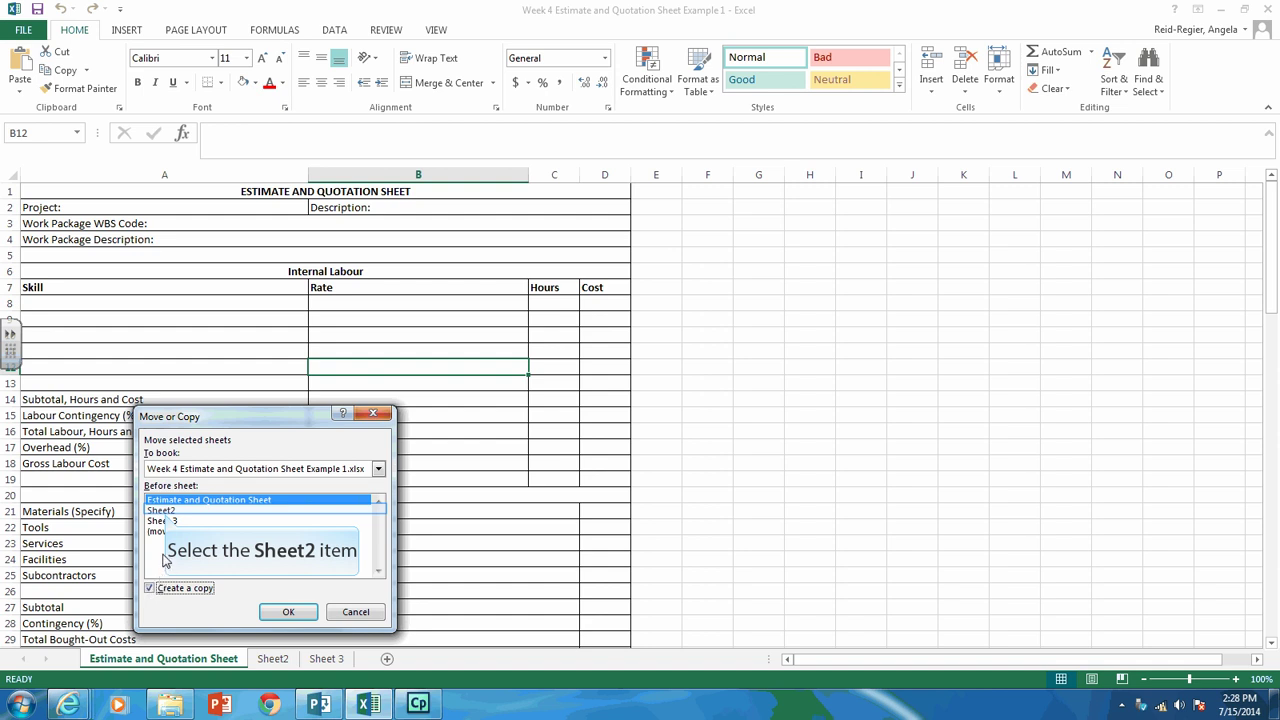
pyautogui.click(165, 512)
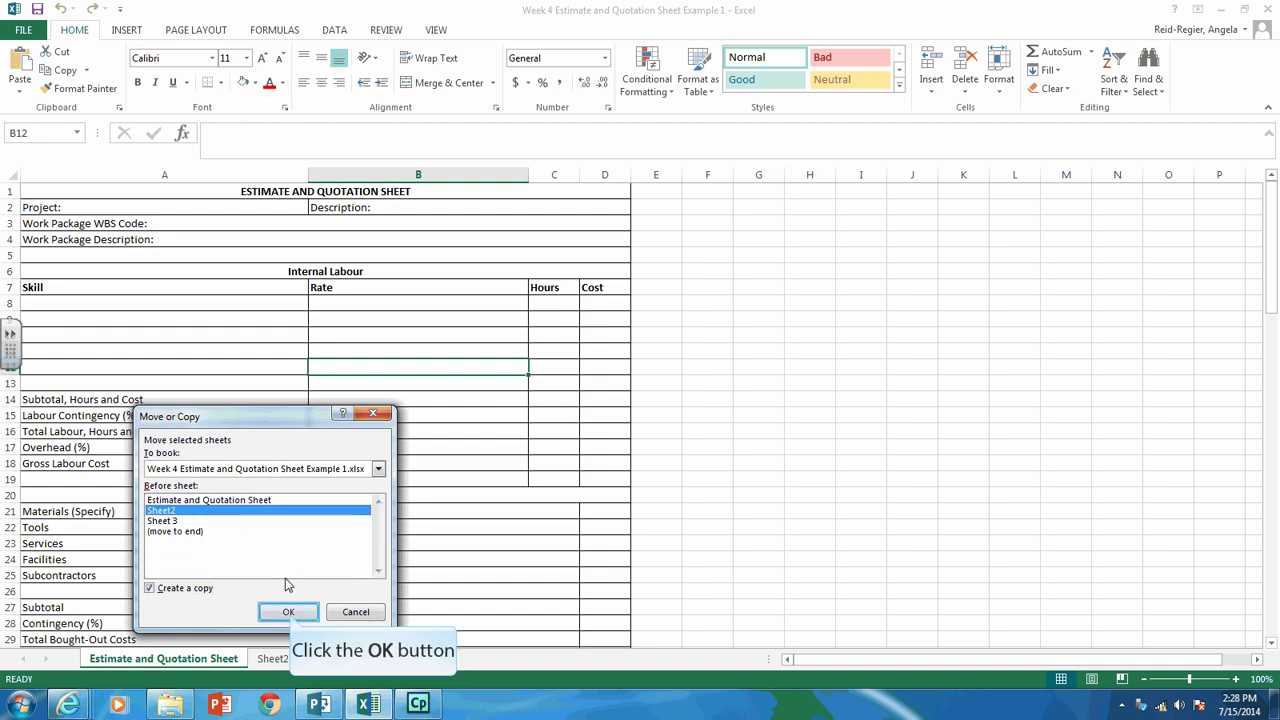
pyautogui.click(288, 611)
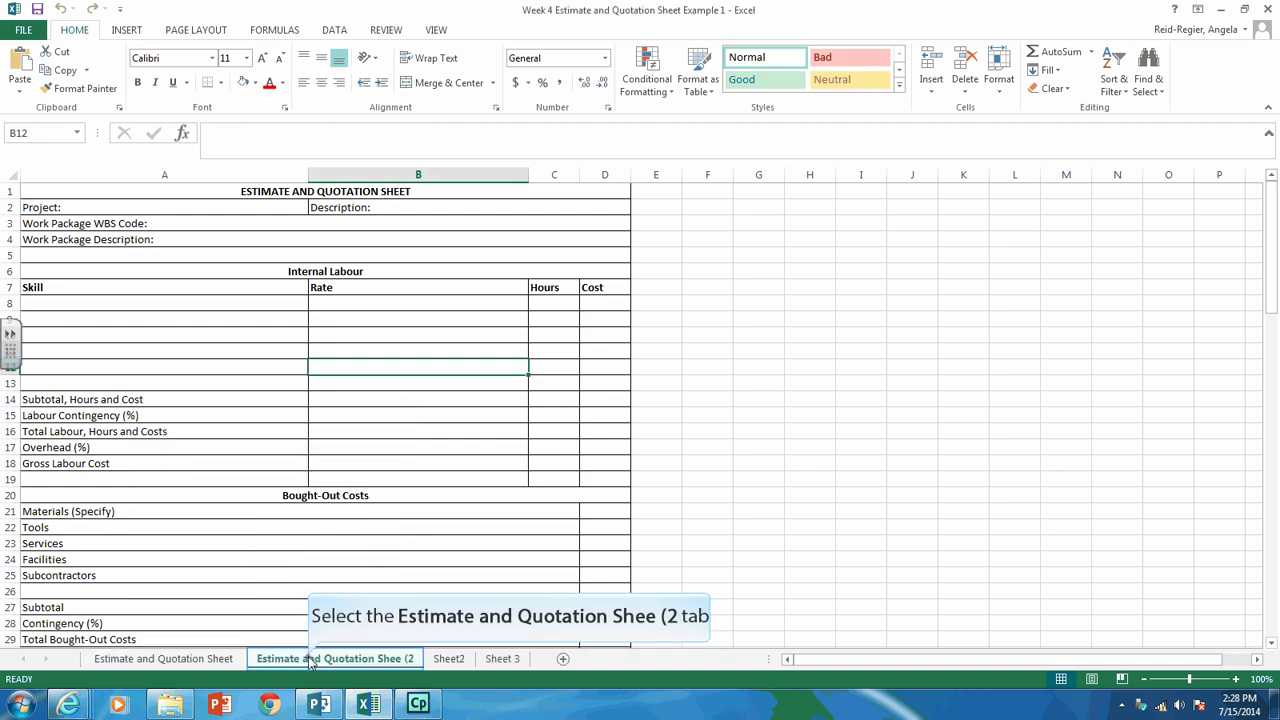
pyautogui.click(311, 662)
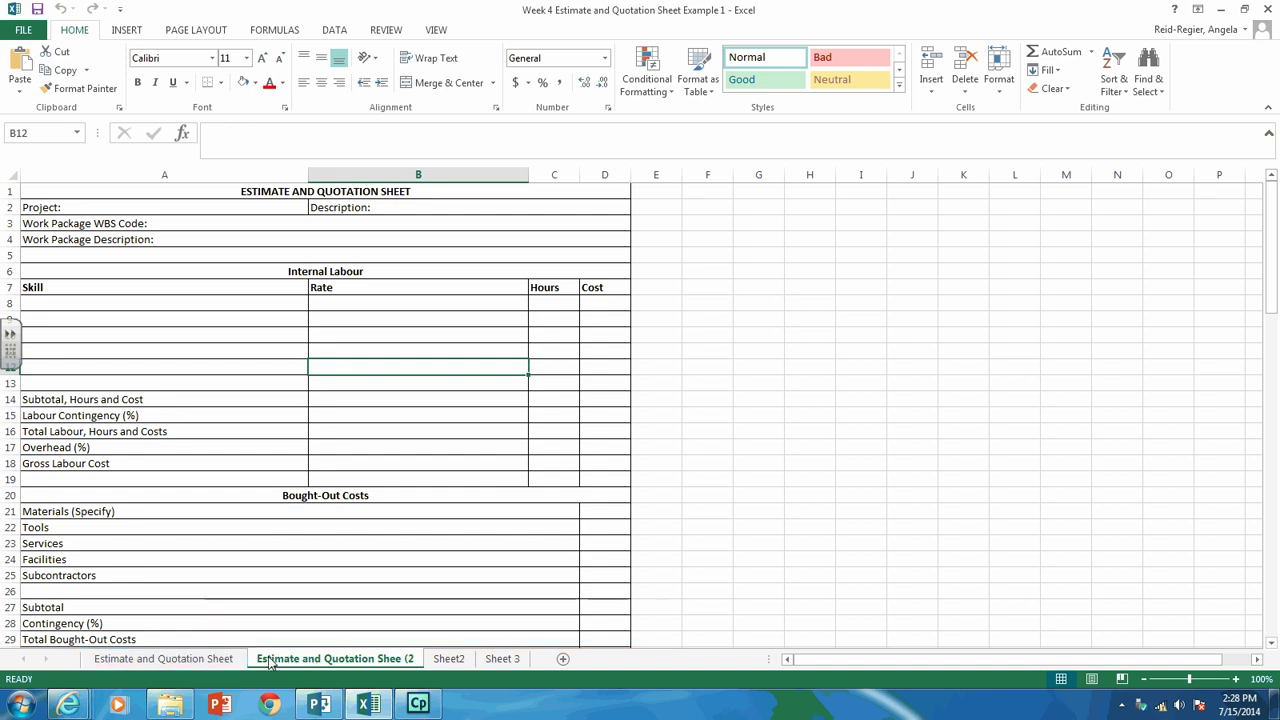
# Rename the original Estimate and Quotation Sheet worksheet as 1.1.1 and its copy as 1.1.2, and return to sheet 1.1.1
pyautogui.doubleClick(216, 660)
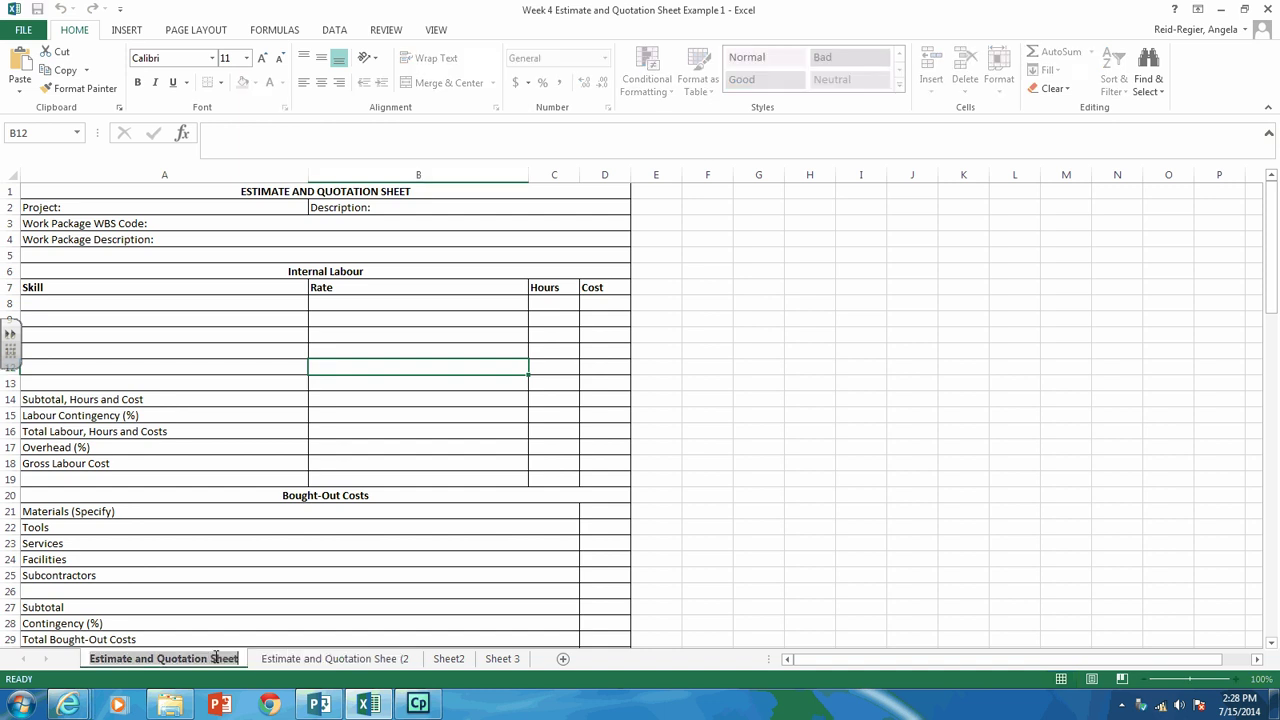
pyautogui.write('1.1.1')
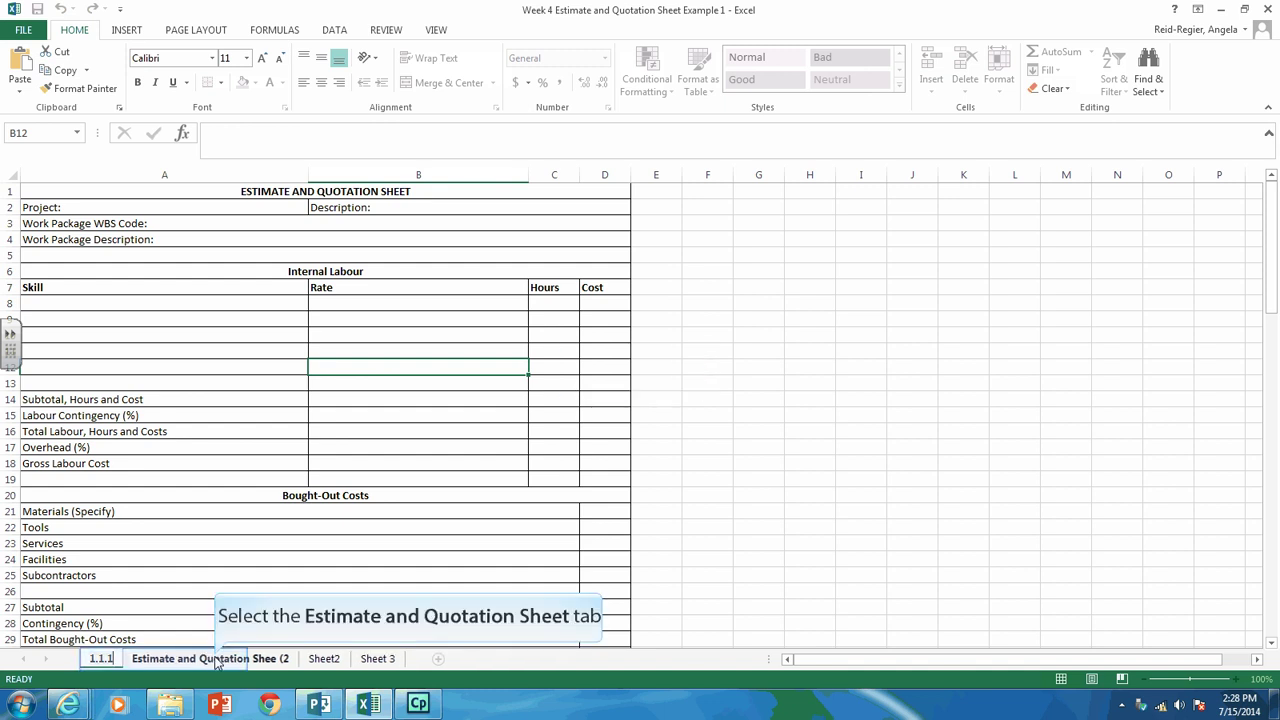
pyautogui.click(216, 660)
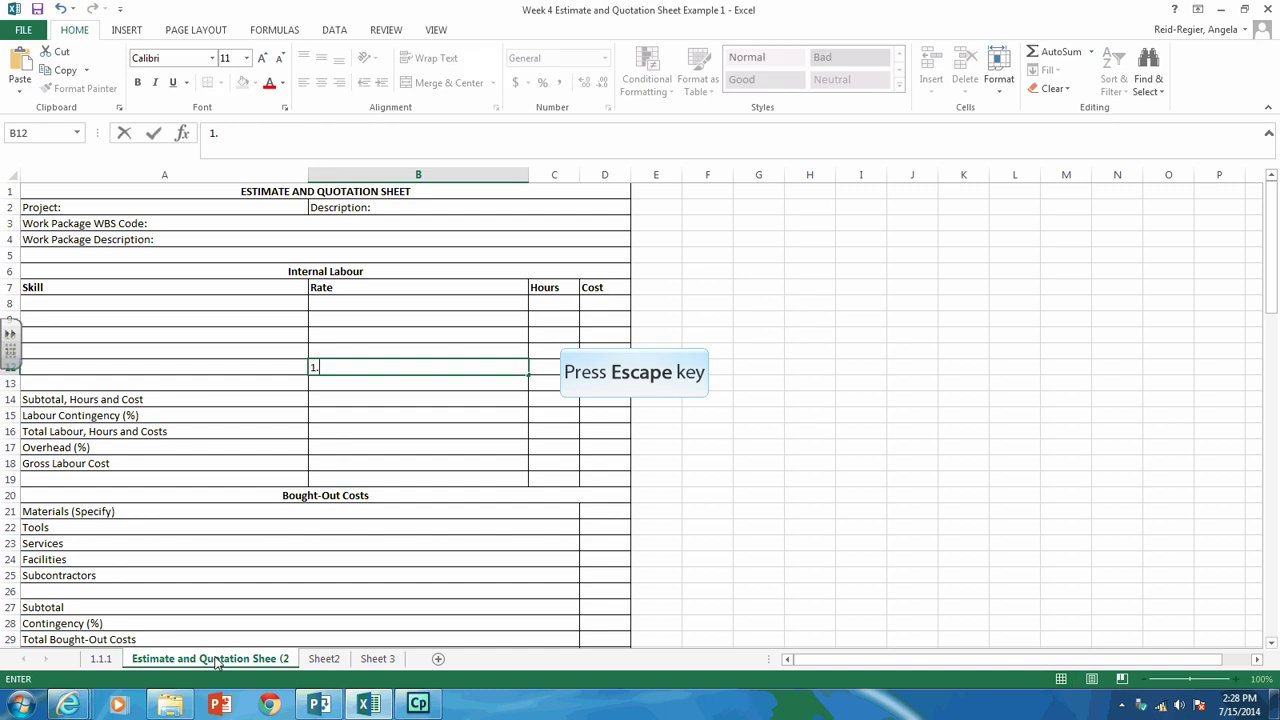
pyautogui.press('Escape')
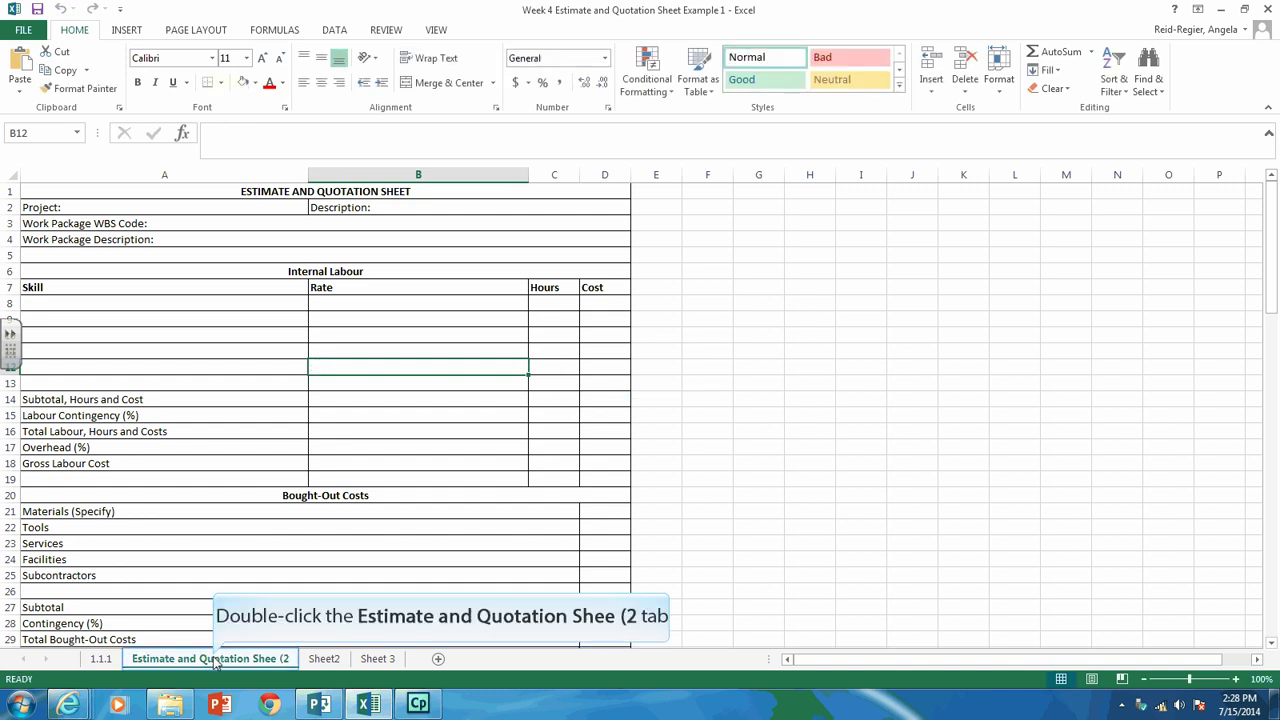
pyautogui.doubleClick(213, 659)
pyautogui.write('1')
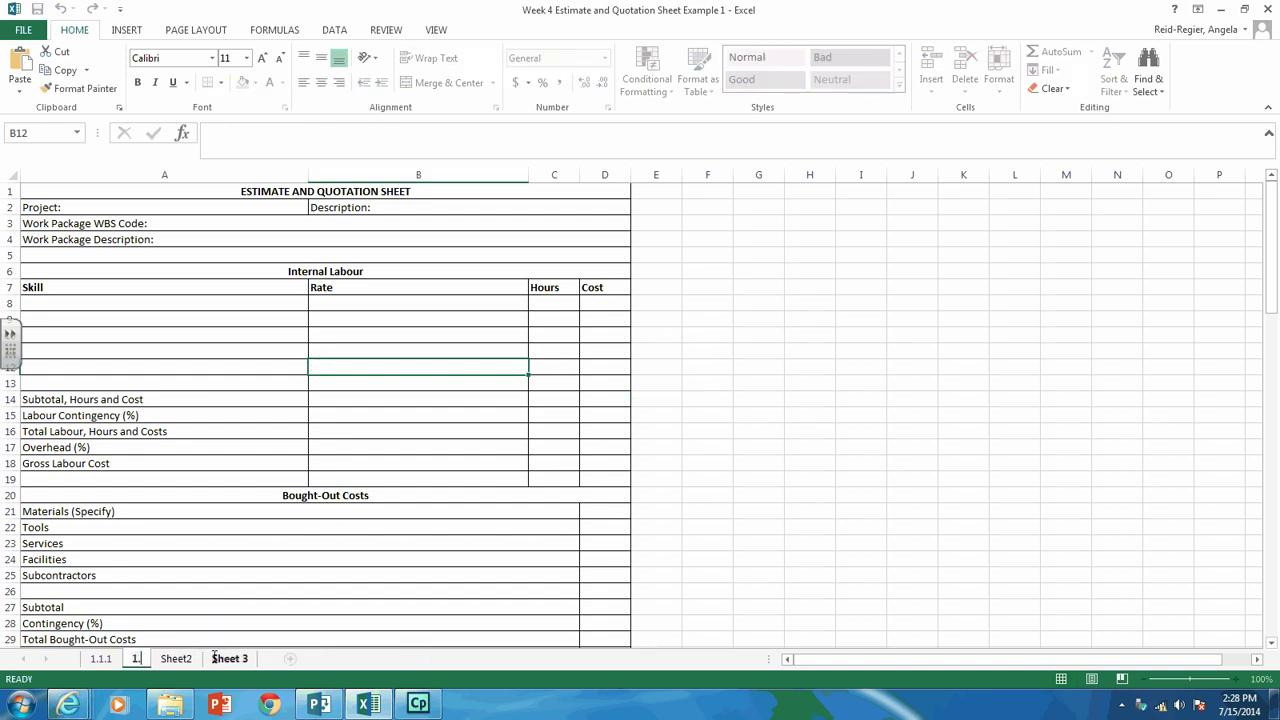
pyautogui.write('.1.2')
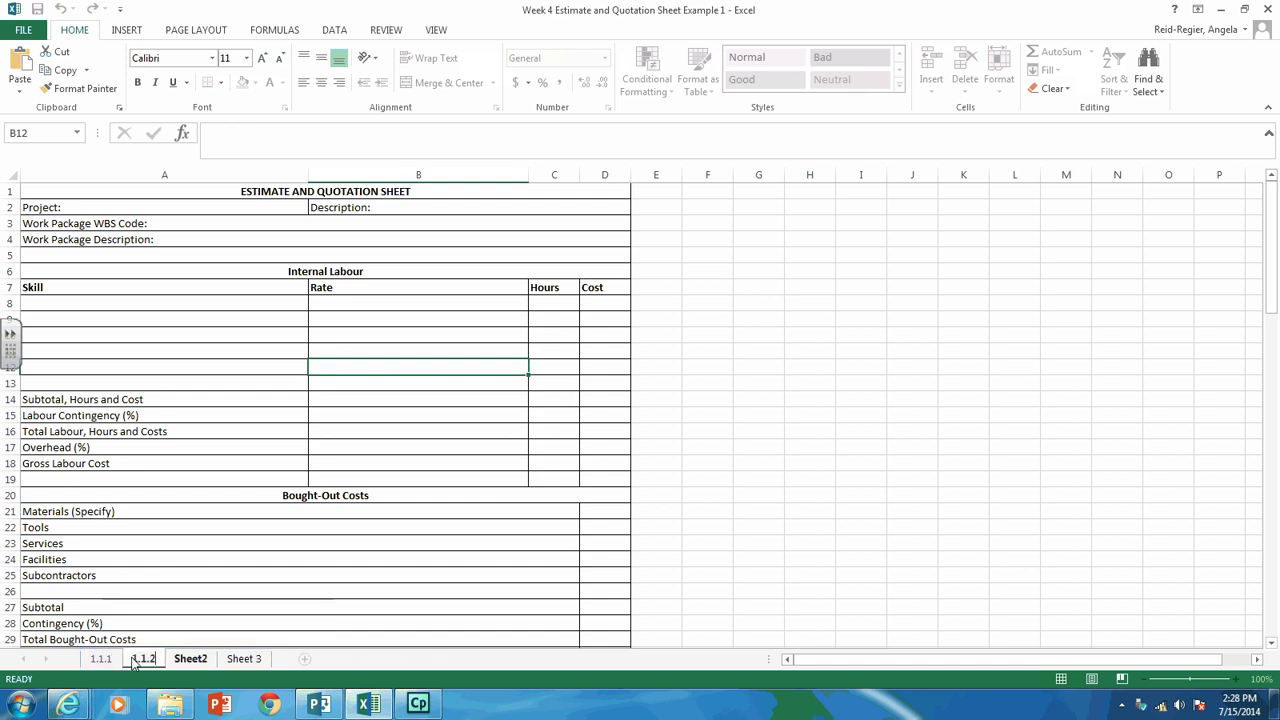
pyautogui.doubleClick(102, 659)
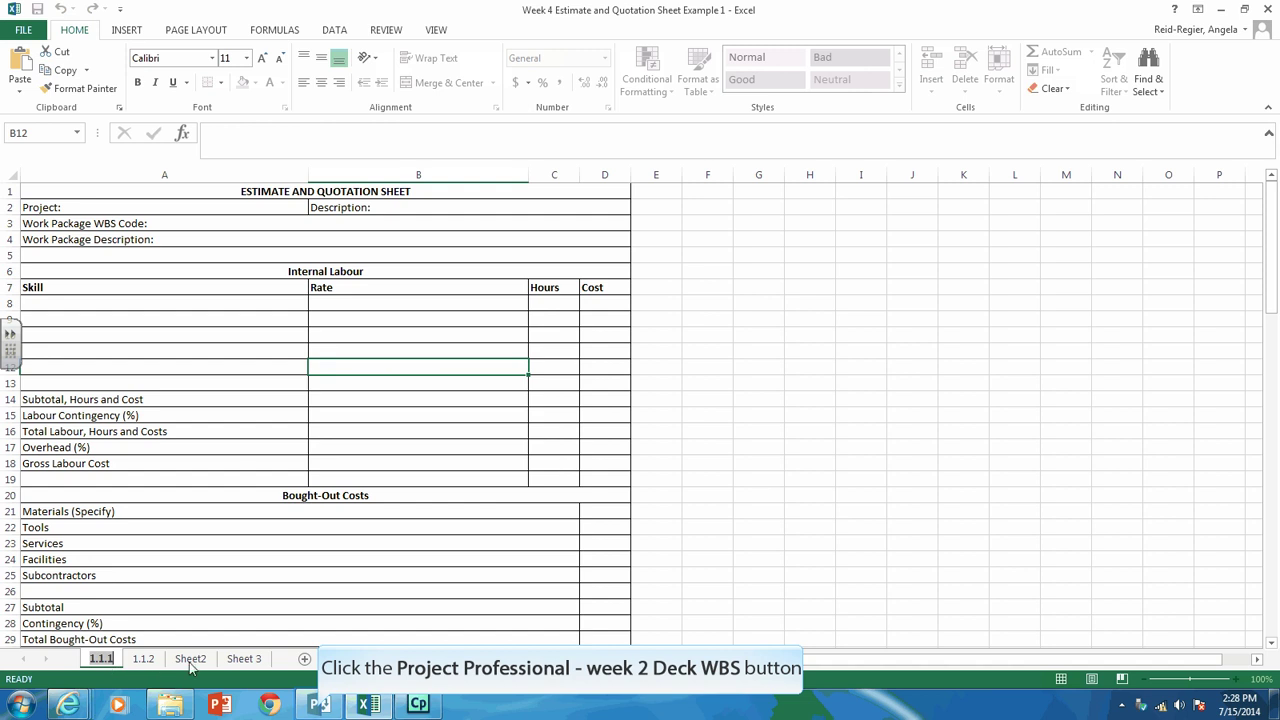
# Look up work package 1.1.1 Get Building Permit in the Project deck WBS and return to the Excel workbook
pyautogui.click(320, 706)
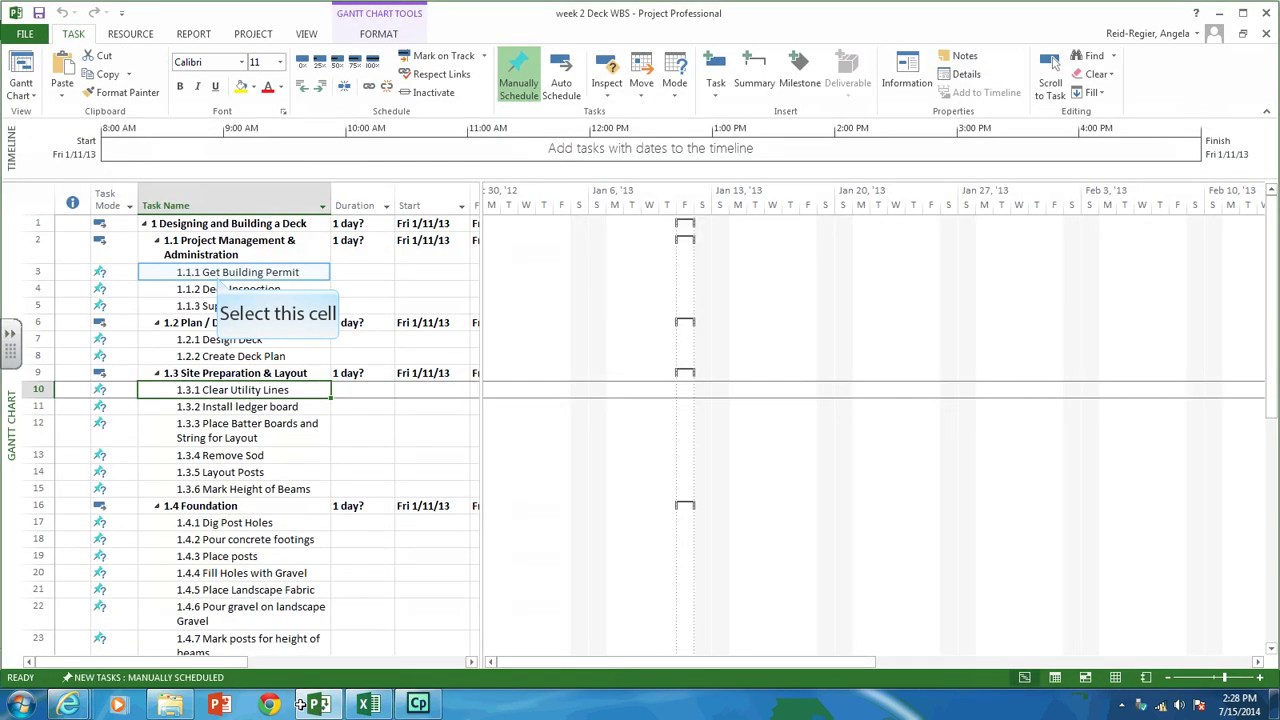
pyautogui.click(216, 276)
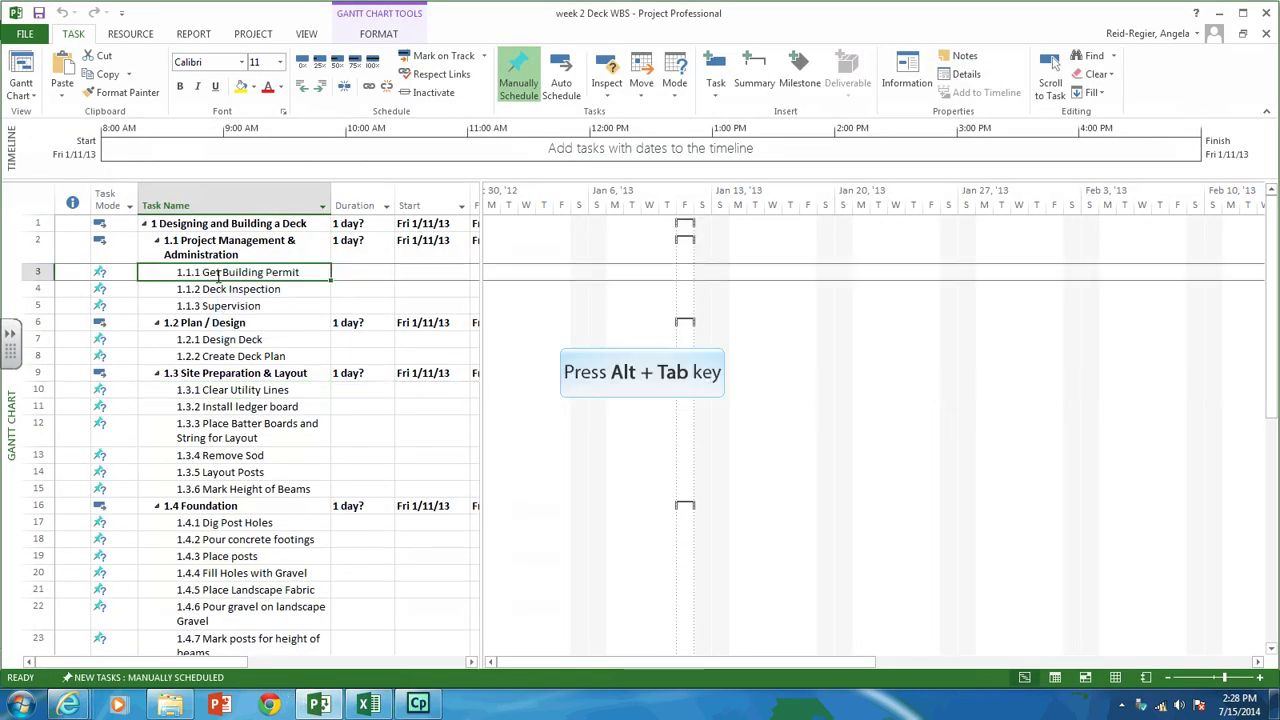
pyautogui.hotkey('alt', 'Tab')
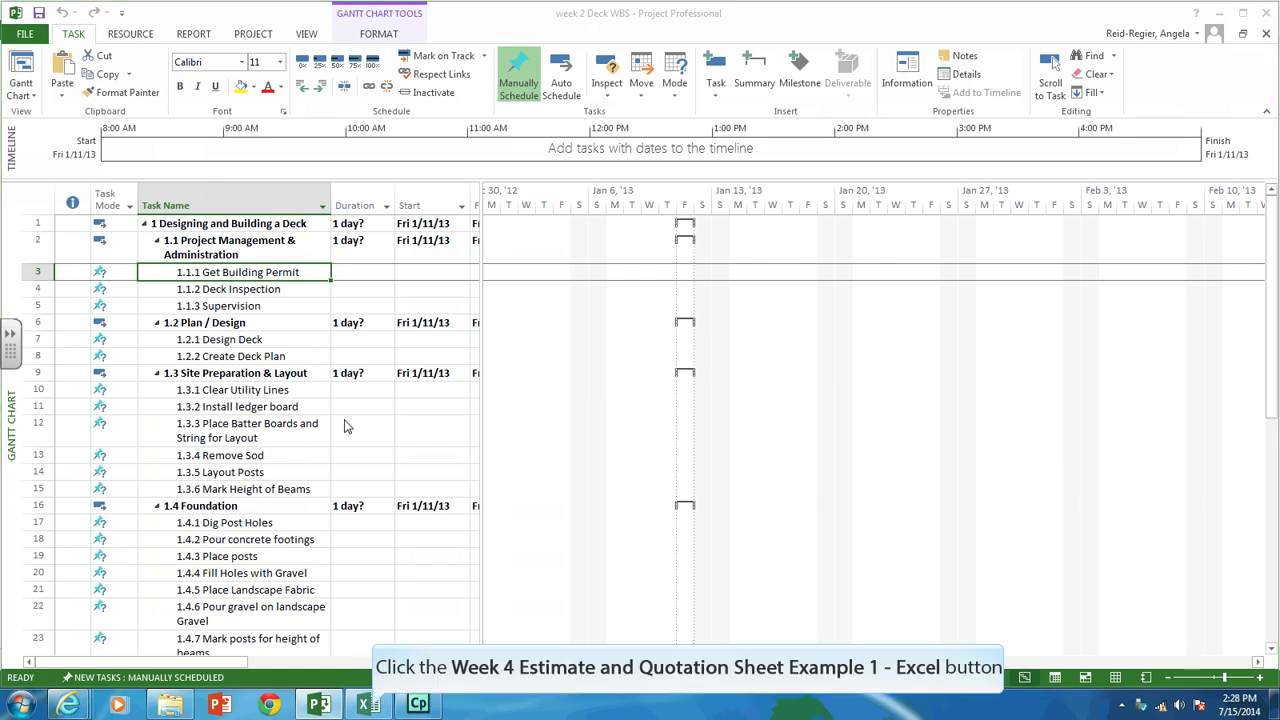
pyautogui.click(370, 706)
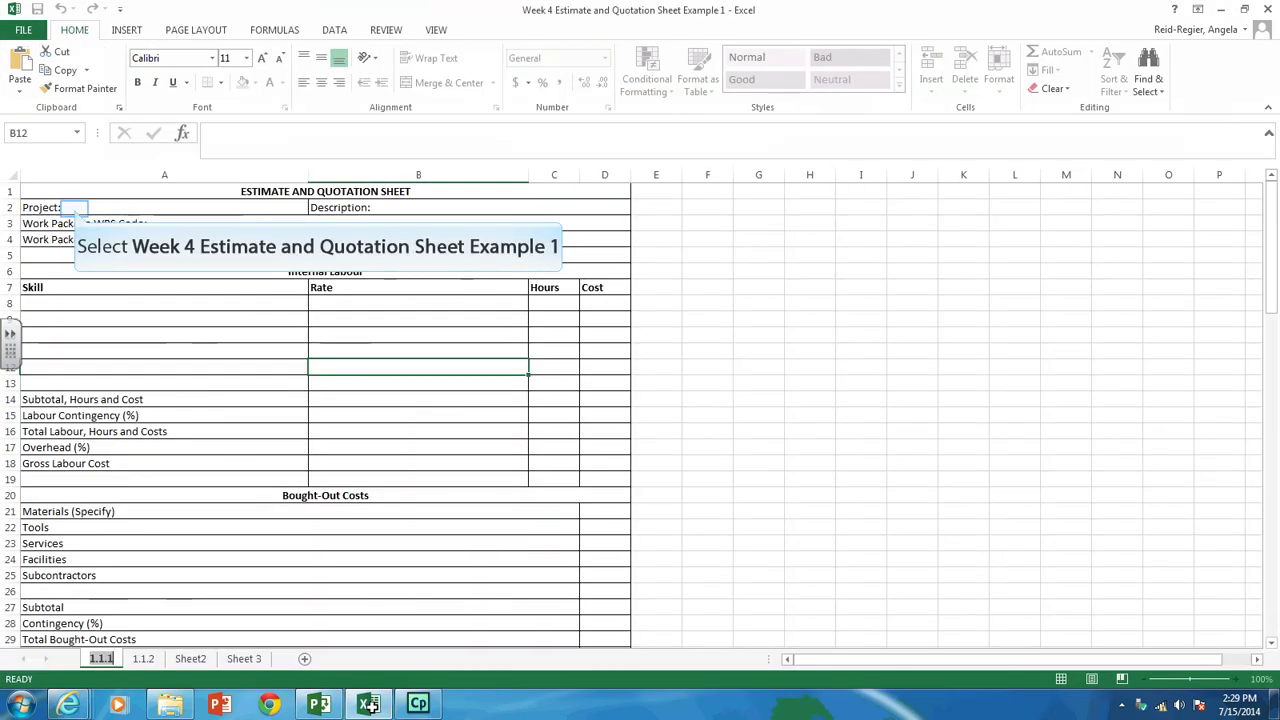
# On sheet 1.1.1, complete the Project line with "Deck" and the Description with "1 level 206 square foot deck with railings and stairs"
pyautogui.click(75, 208)
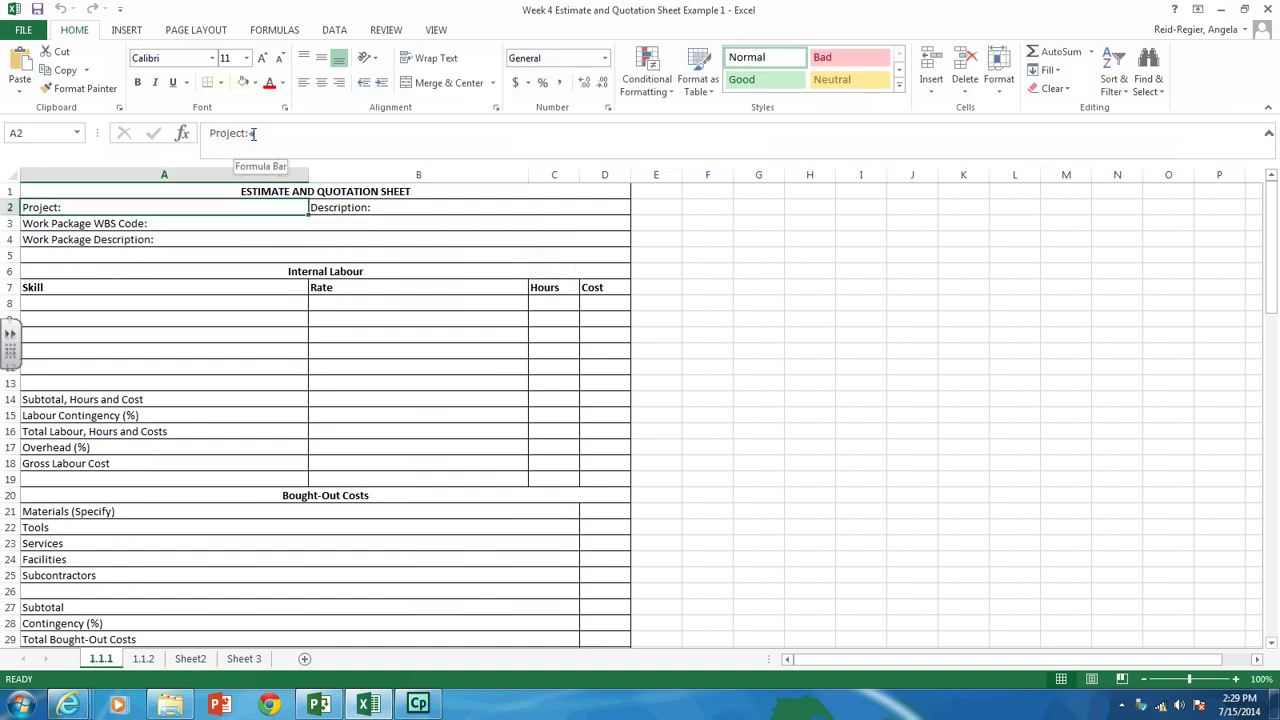
pyautogui.click(253, 134)
pyautogui.write('Deck')
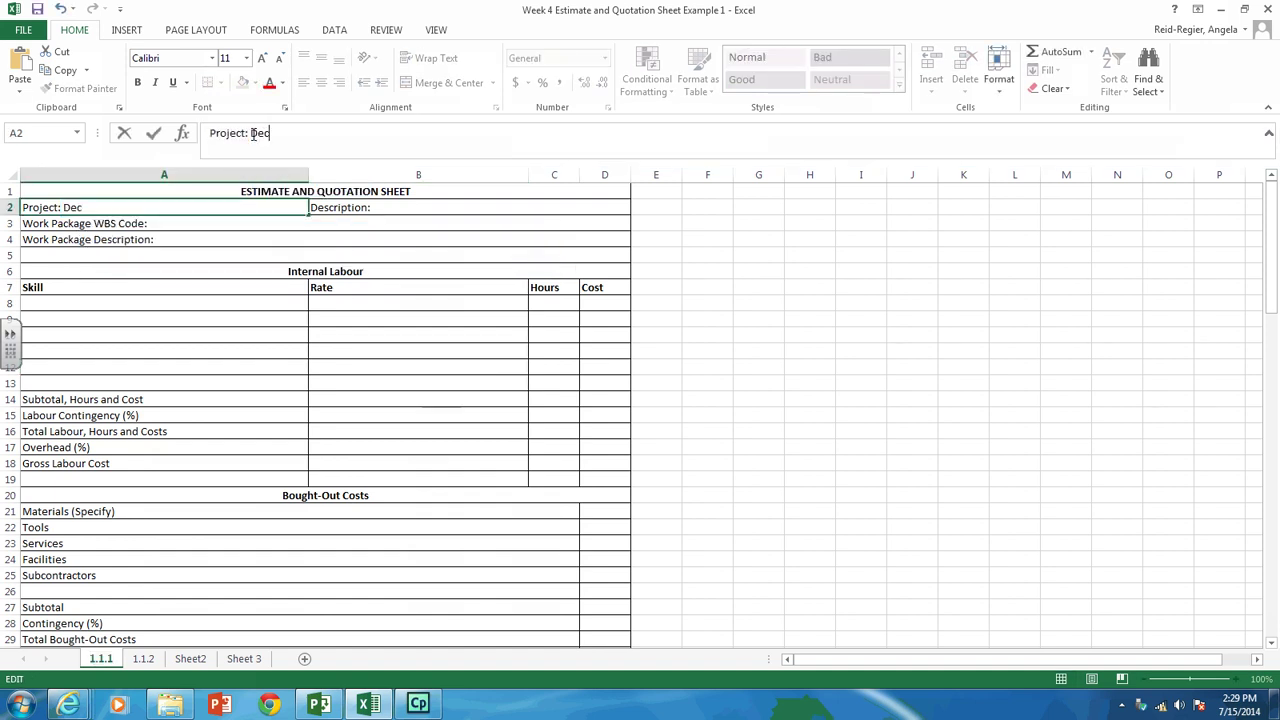
pyautogui.click(403, 205)
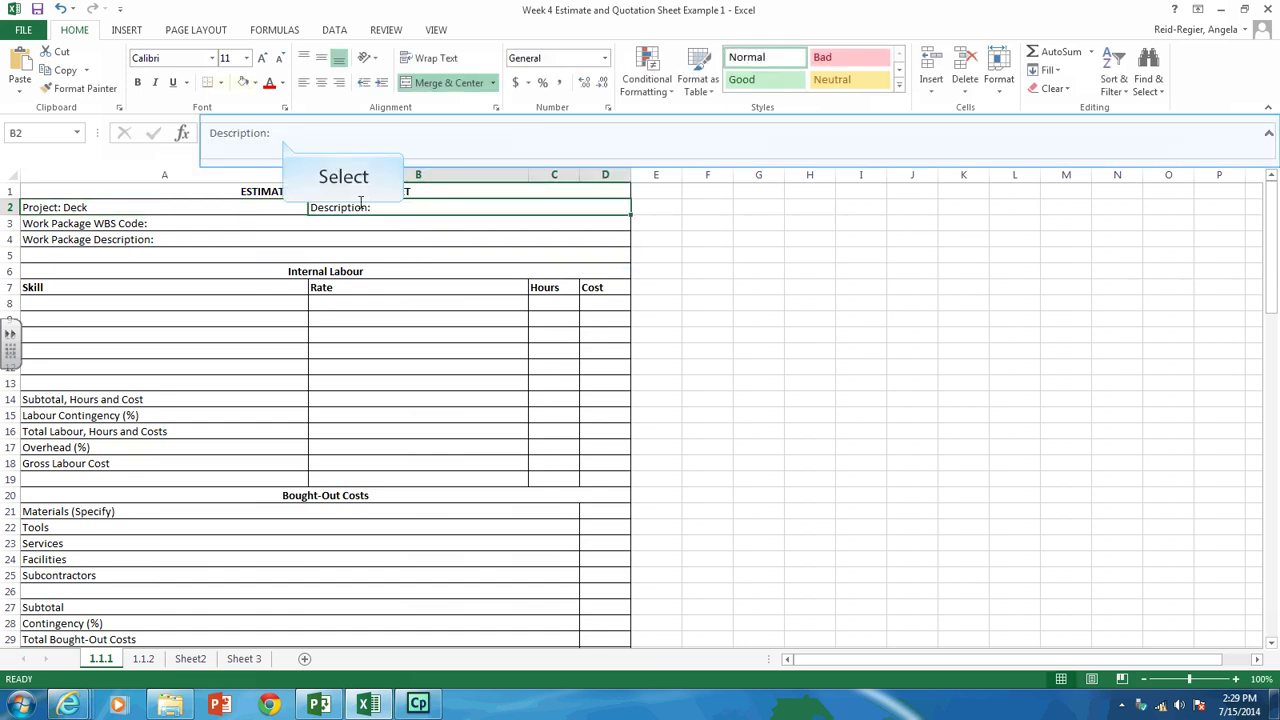
pyautogui.click(283, 140)
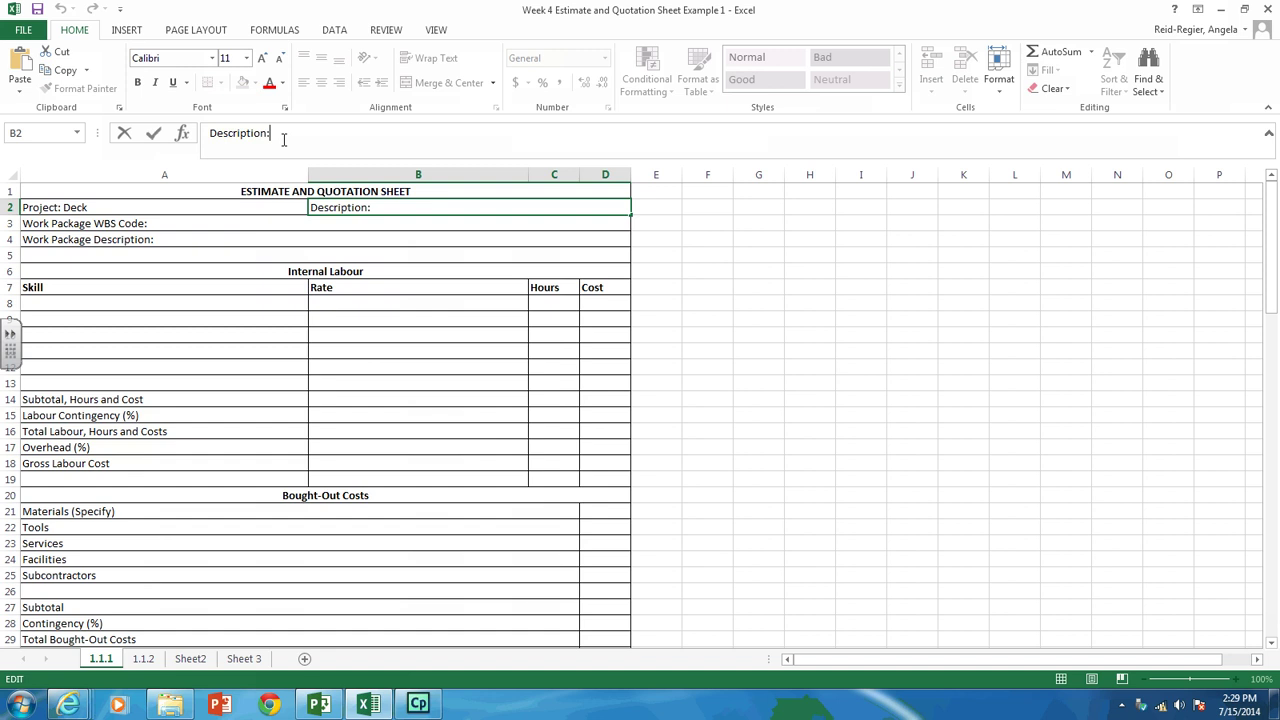
pyautogui.write('1 level 206 square foot deck with rai')
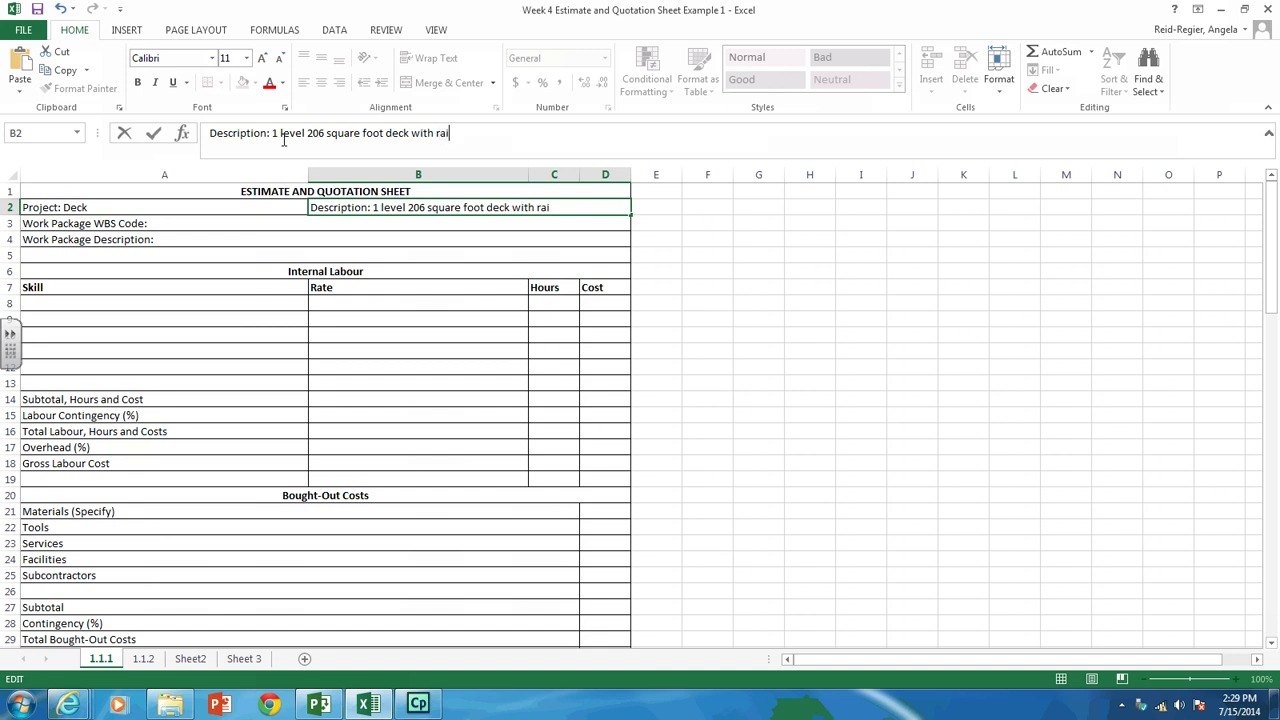
pyautogui.write('lings and stair')
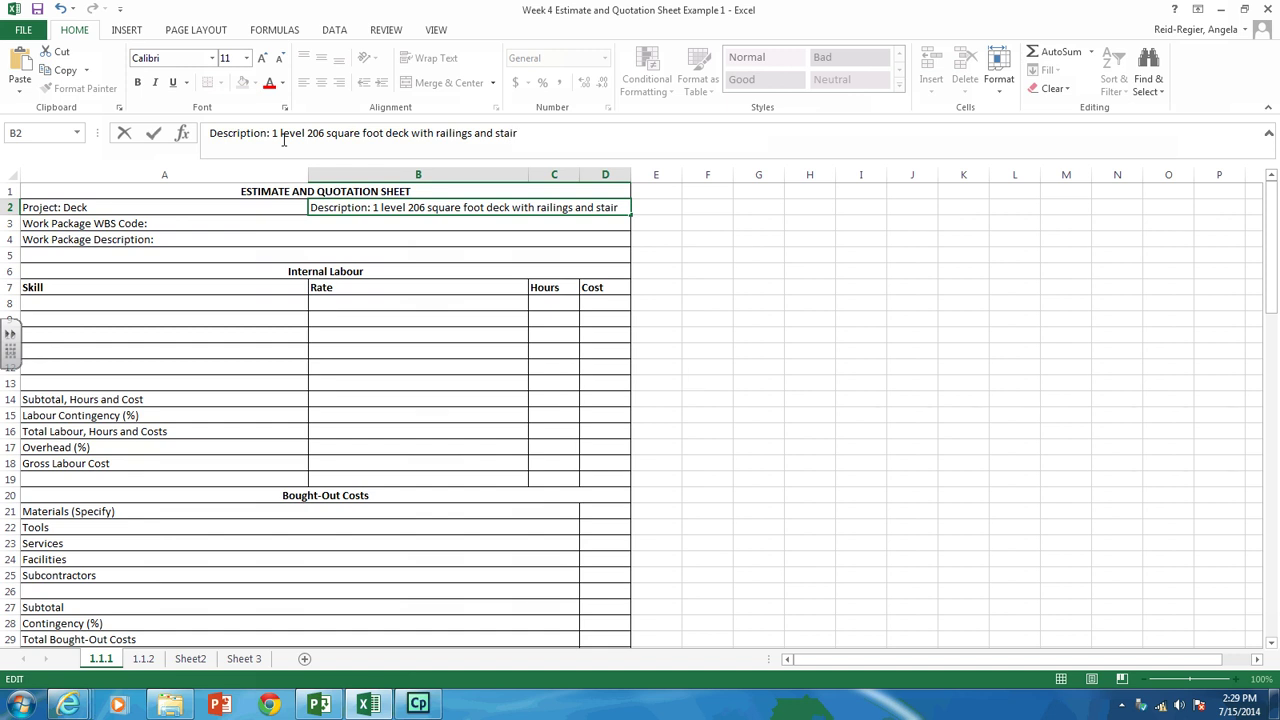
pyautogui.write('s')
pyautogui.press('Return')
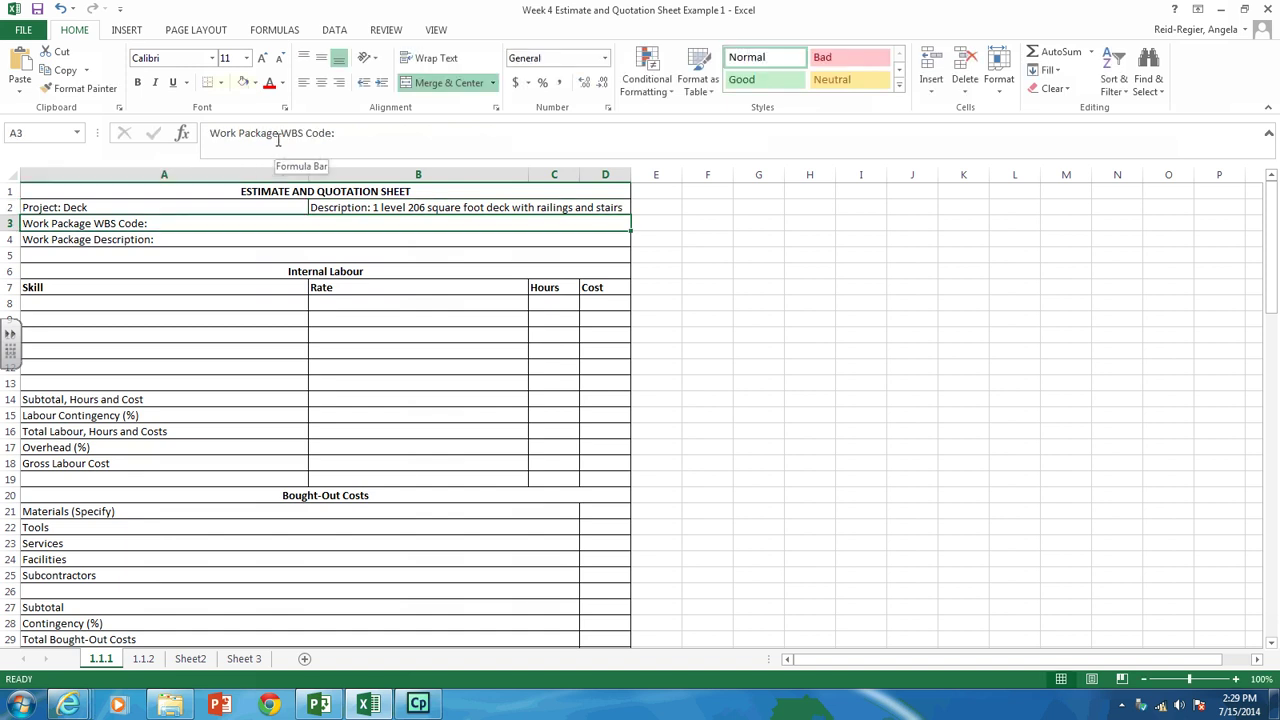
# Add 1.1.1 after the Work Package WBS Code label in A3 and select the Work Package Description cell
pyautogui.moveTo(256, 140); pyautogui.dragTo(353, 135)
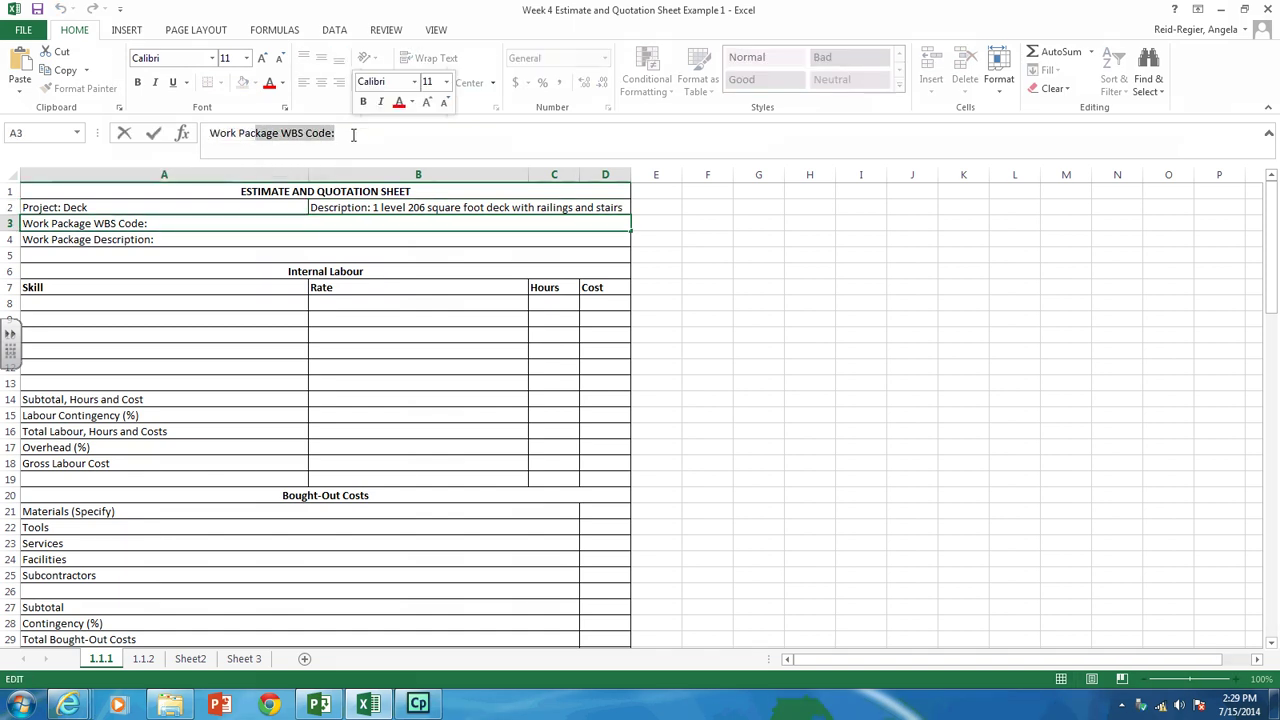
pyautogui.write('1.')
pyautogui.press('Escape')
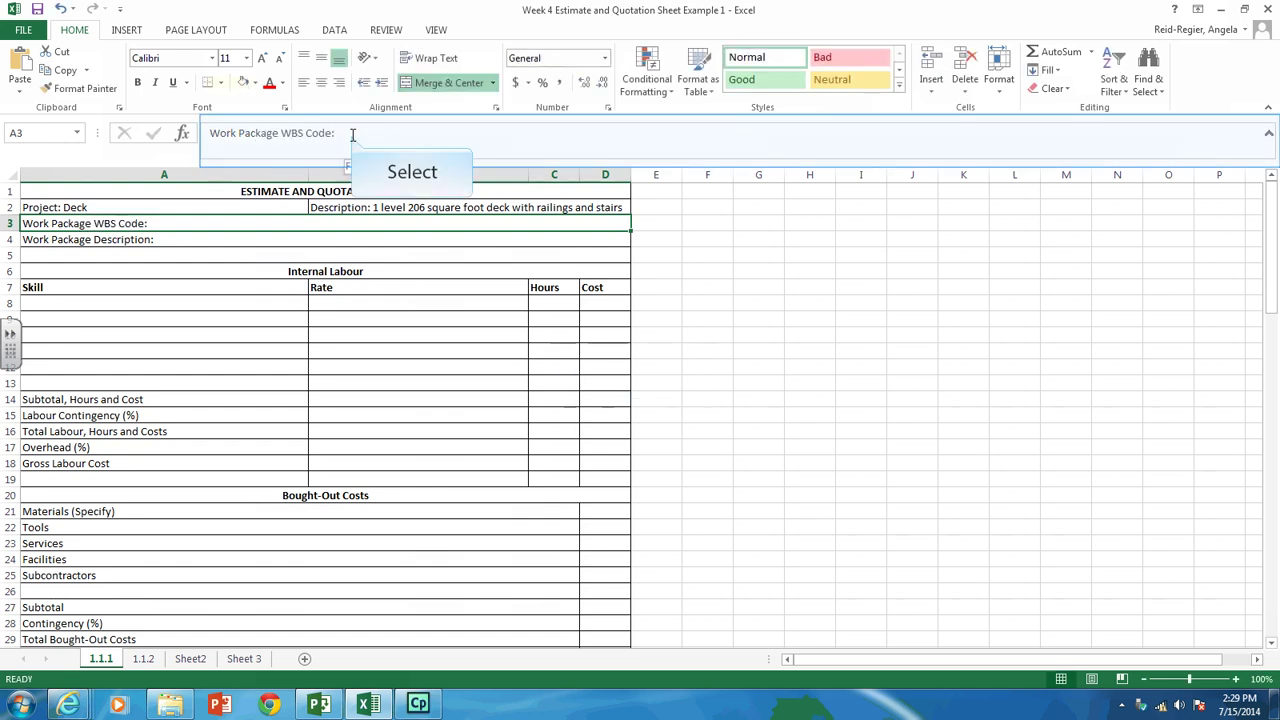
pyautogui.write('1.1.1')
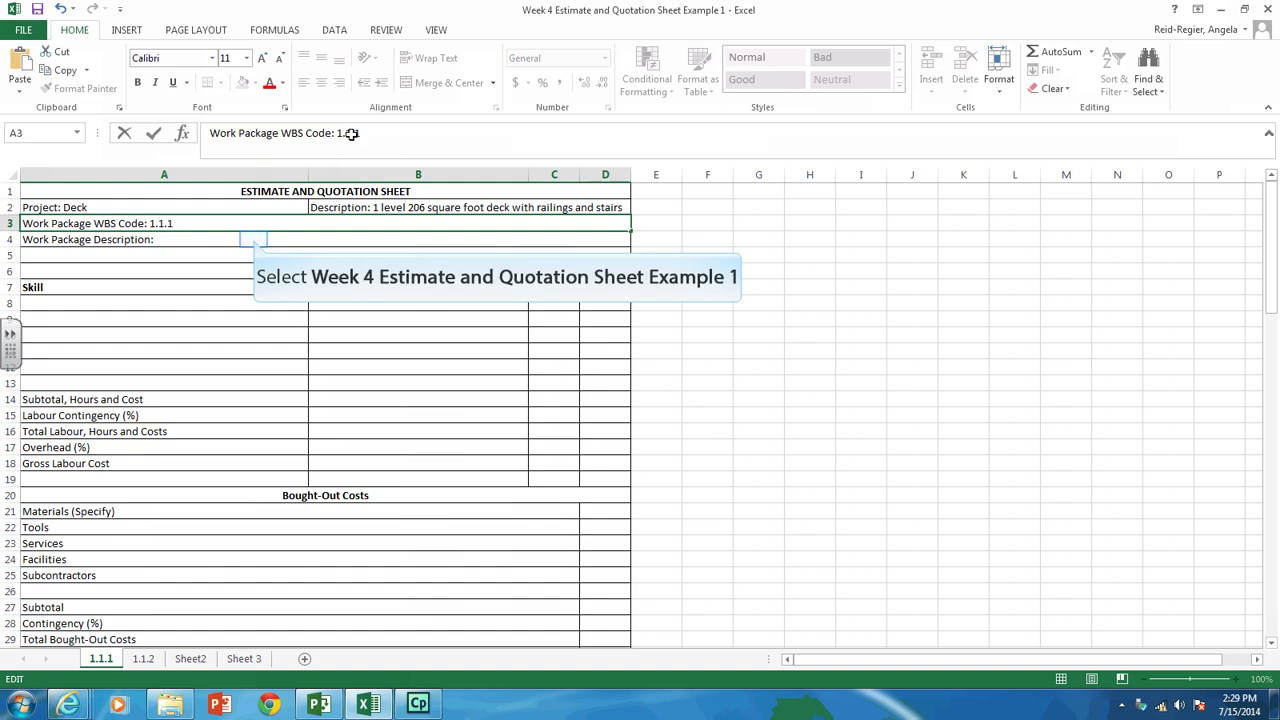
pyautogui.click(254, 239)
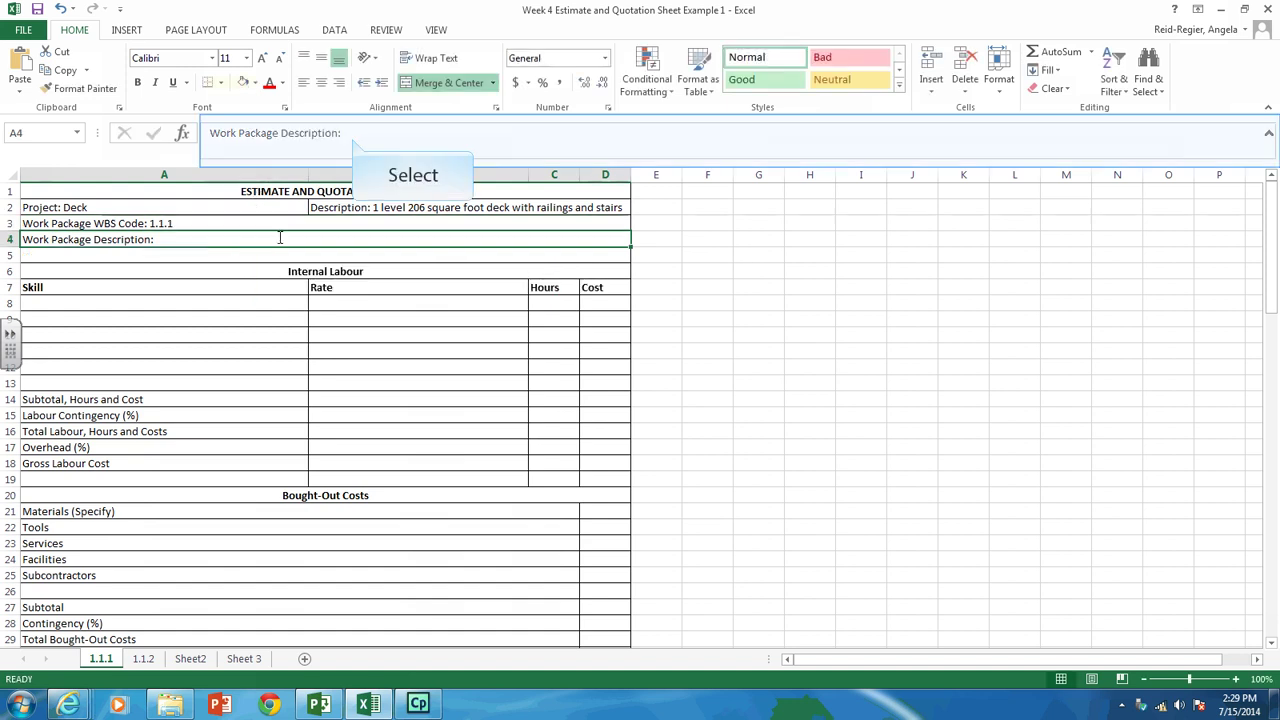
# Complete the Work Package Description line in A4 with "Get Building Permit"
pyautogui.click(350, 135)
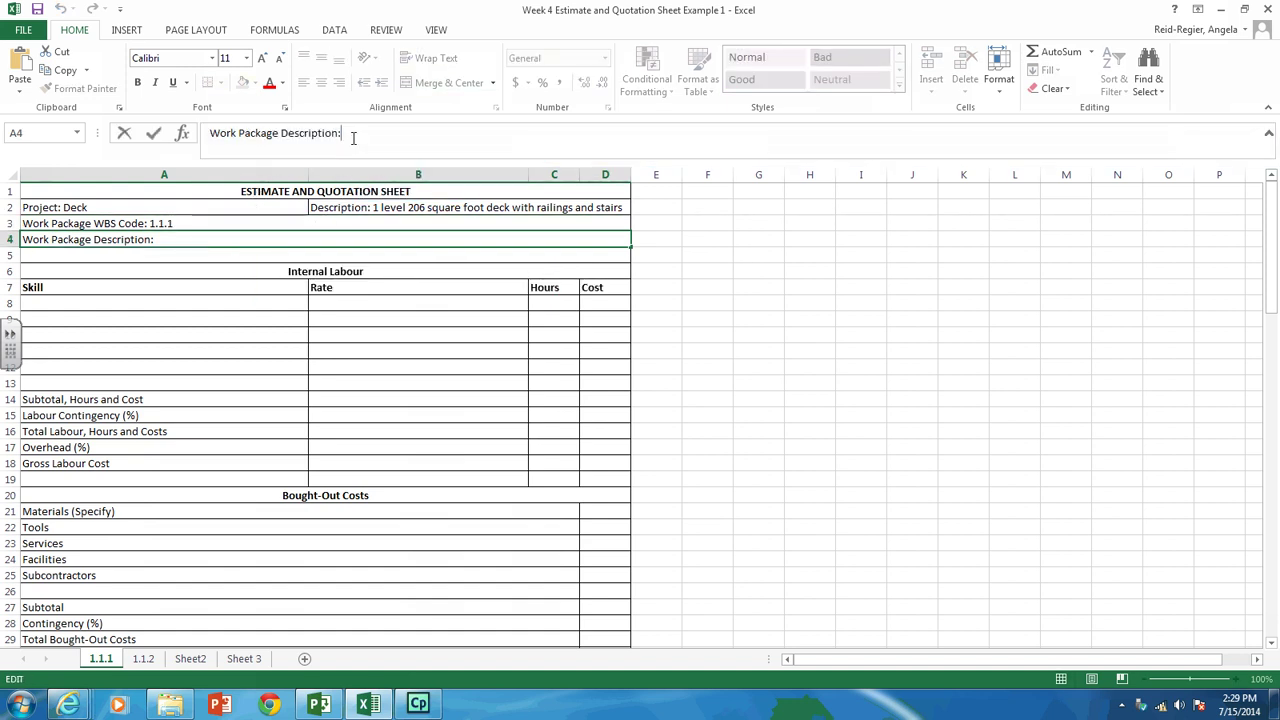
pyautogui.write('Get Building Pe')
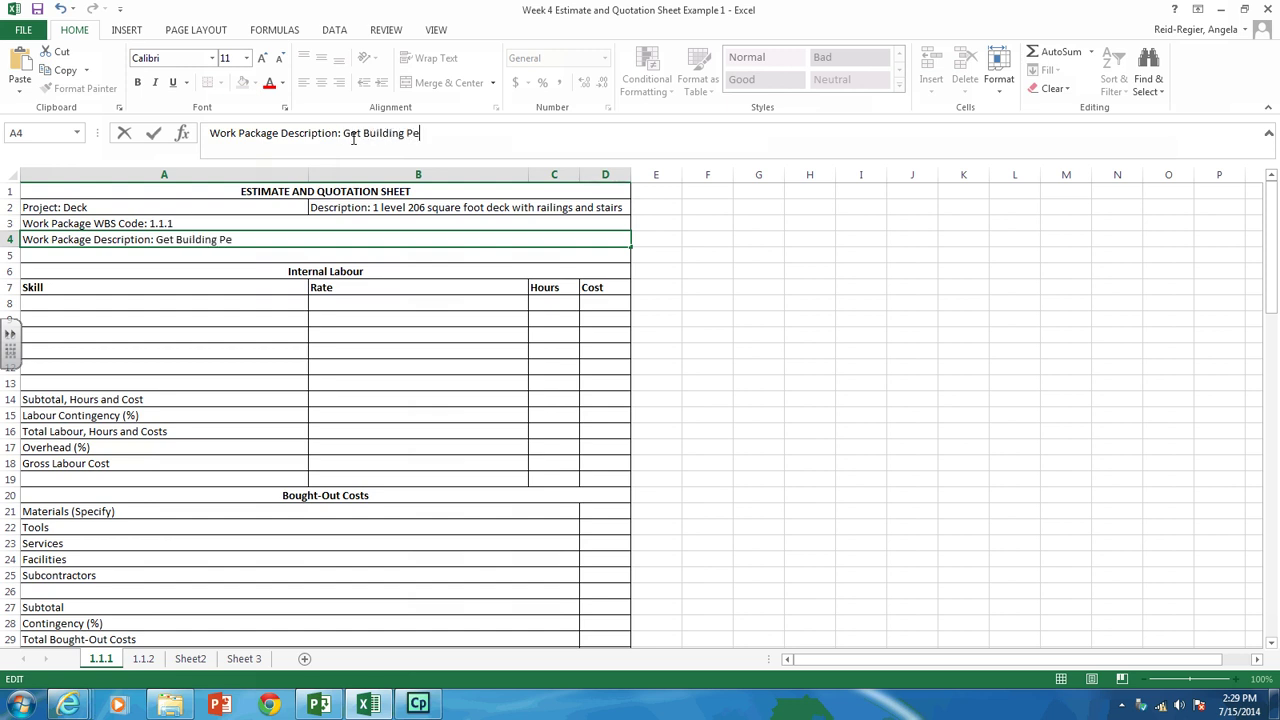
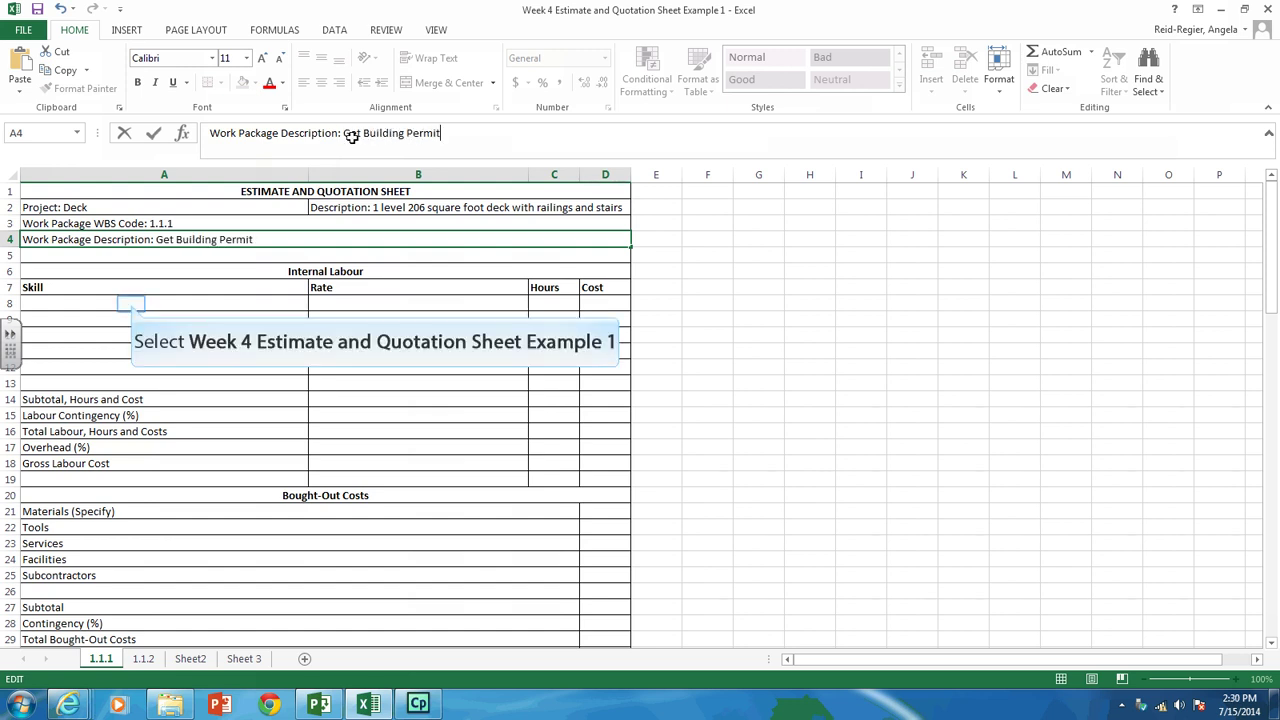
pyautogui.click(131, 303)
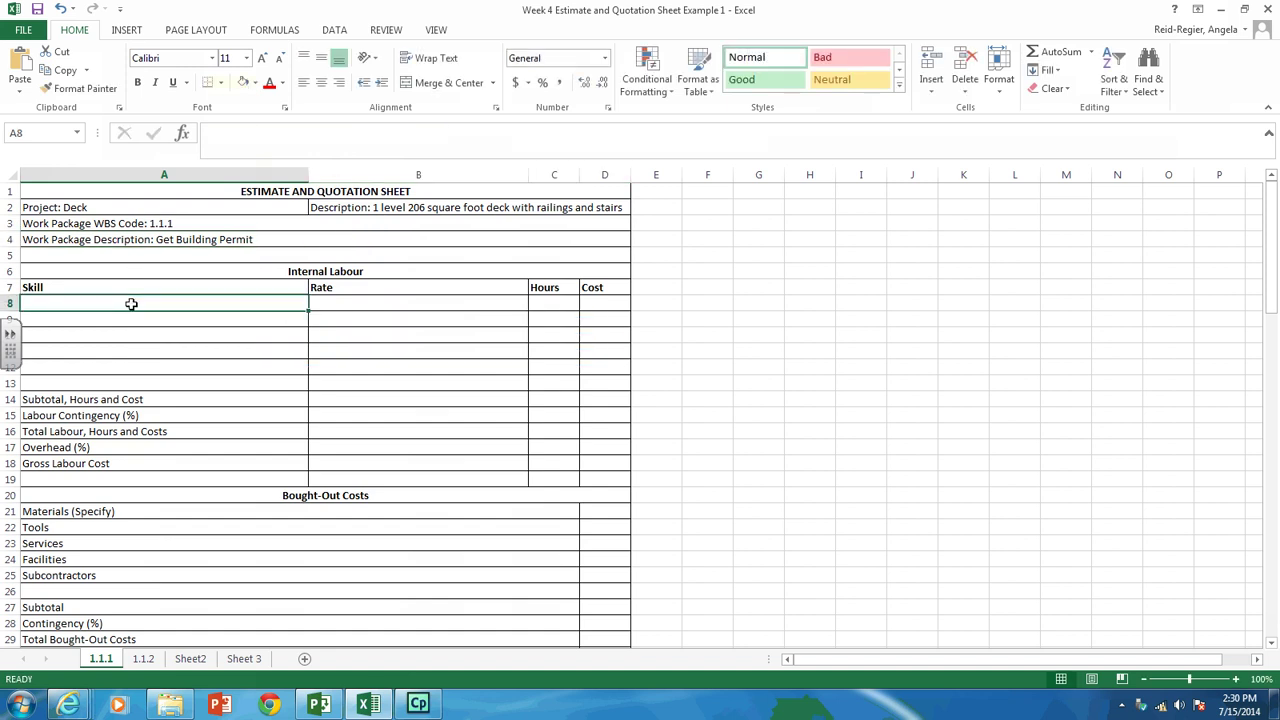
# List Supervisor, Labourer 1 and Labourer 2 as the Internal Labour skills in A8 to A10
pyautogui.write('Supe')
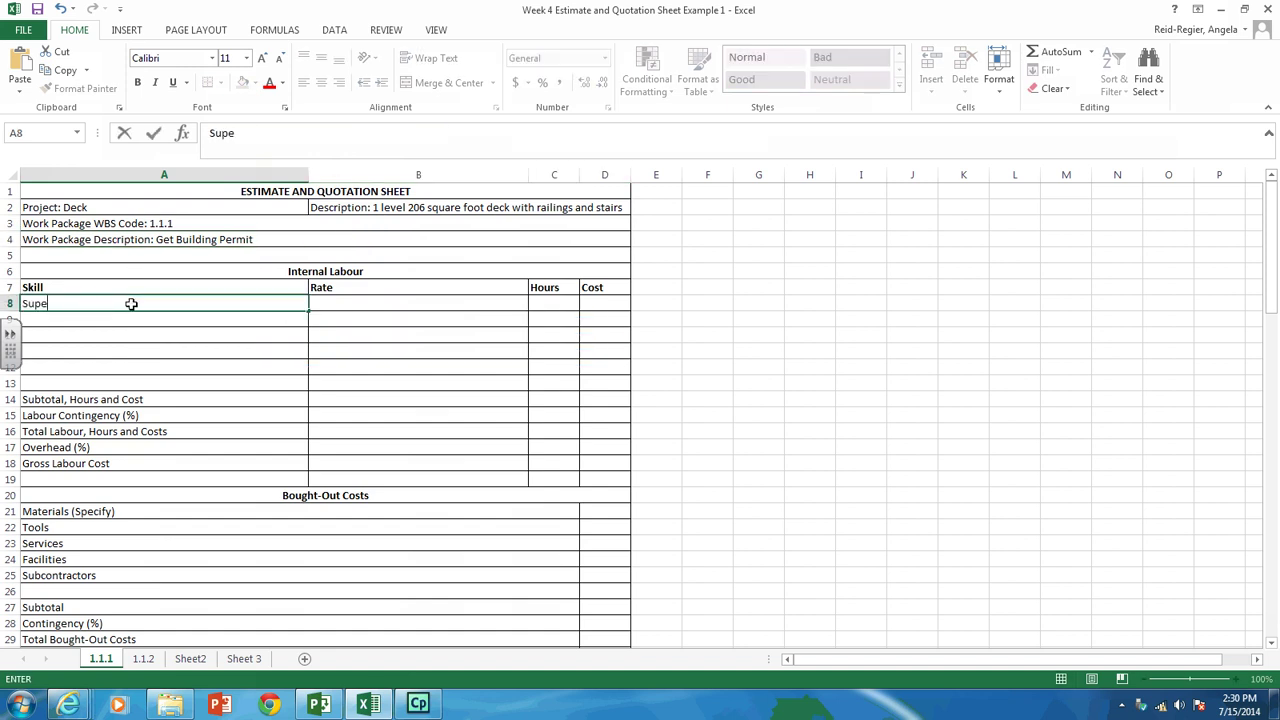
pyautogui.write('rvisor')
pyautogui.press('Return')
pyautogui.write('Labou')
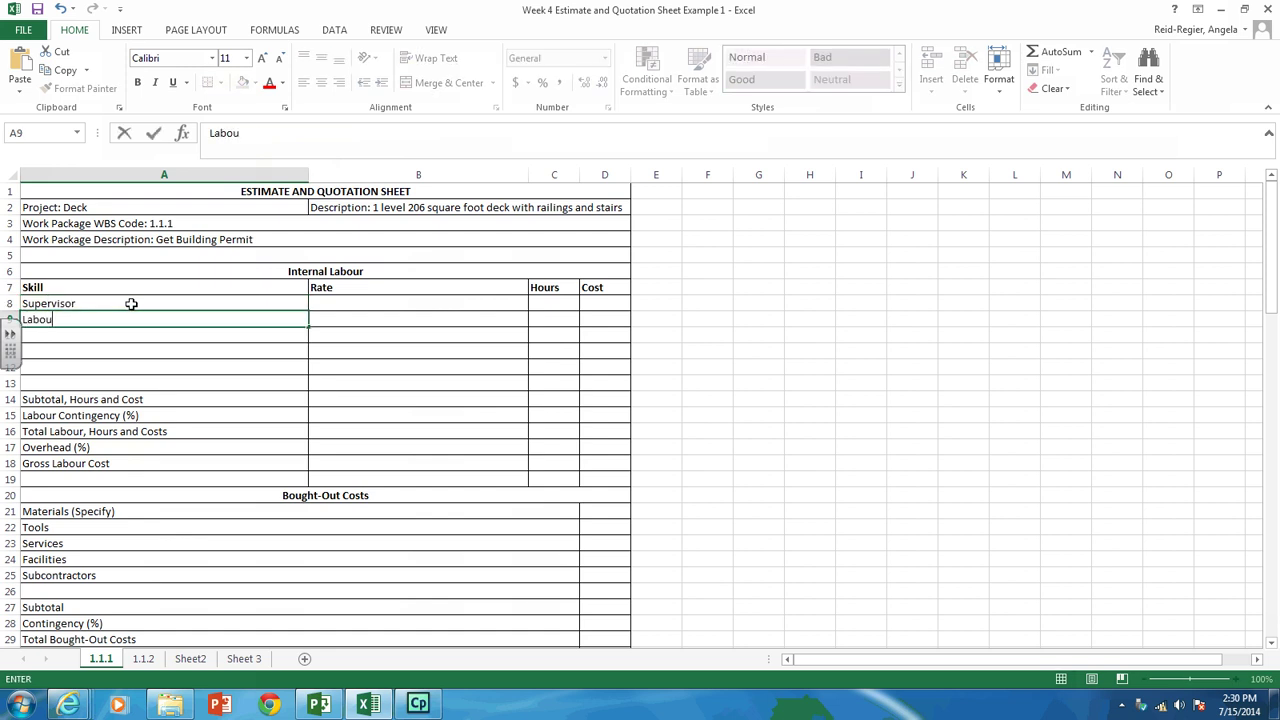
pyautogui.write('rer 1')
pyautogui.press('Return')
pyautogui.write('Labou')
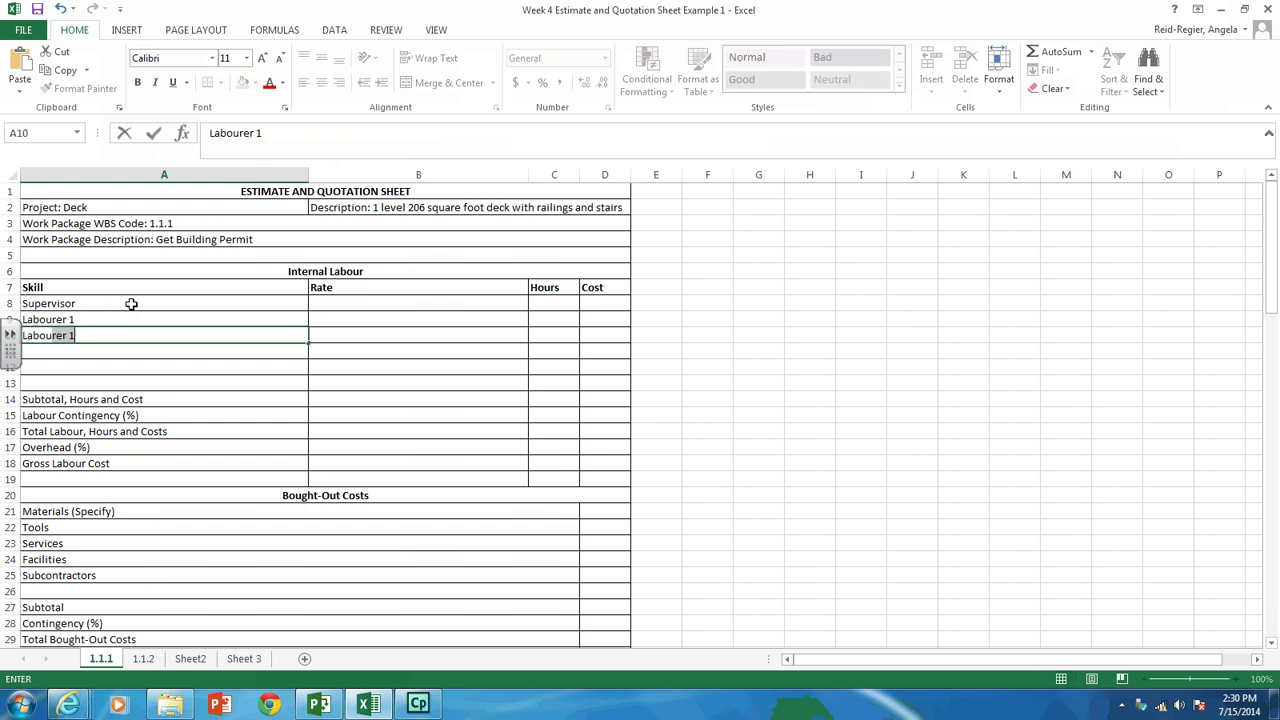
pyautogui.write('rer 2')
pyautogui.press('Return')
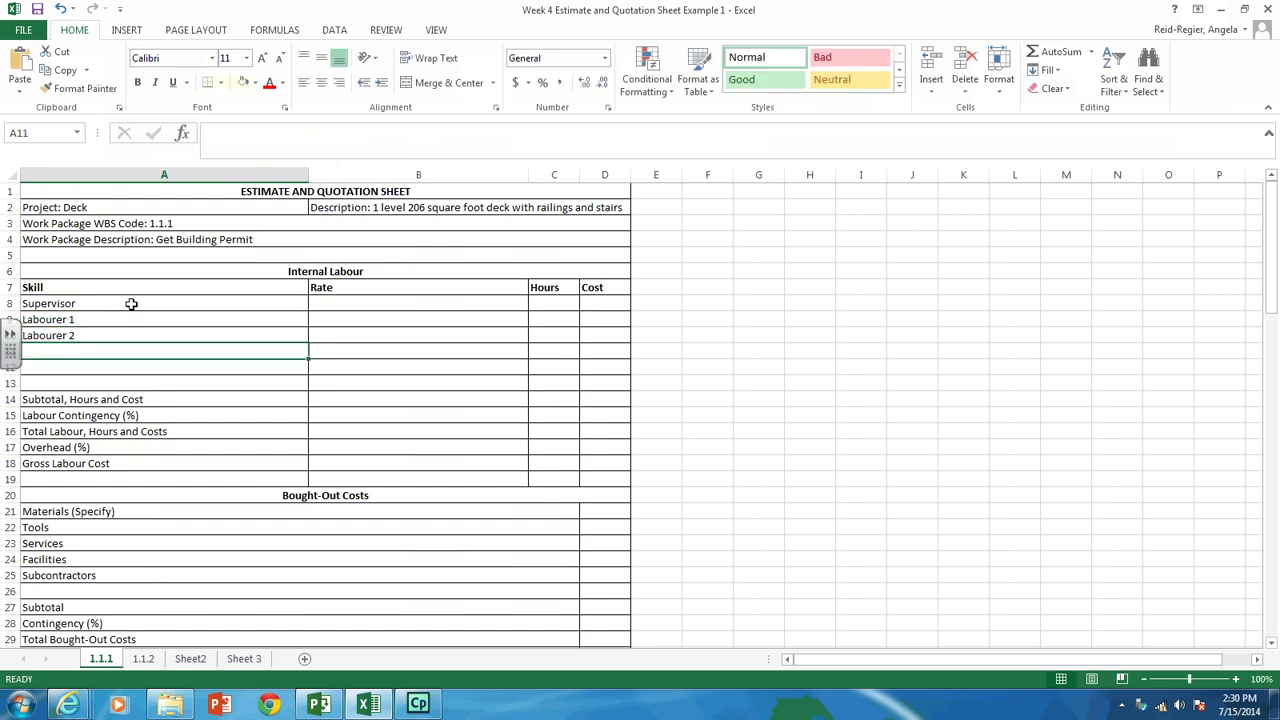
# Look up the loaded rates of Labourer 1, Labourer 2 and the Supervisor on Sheet2, and how they are calculated
pyautogui.press('Up')
pyautogui.press('Up')
pyautogui.press('Up')
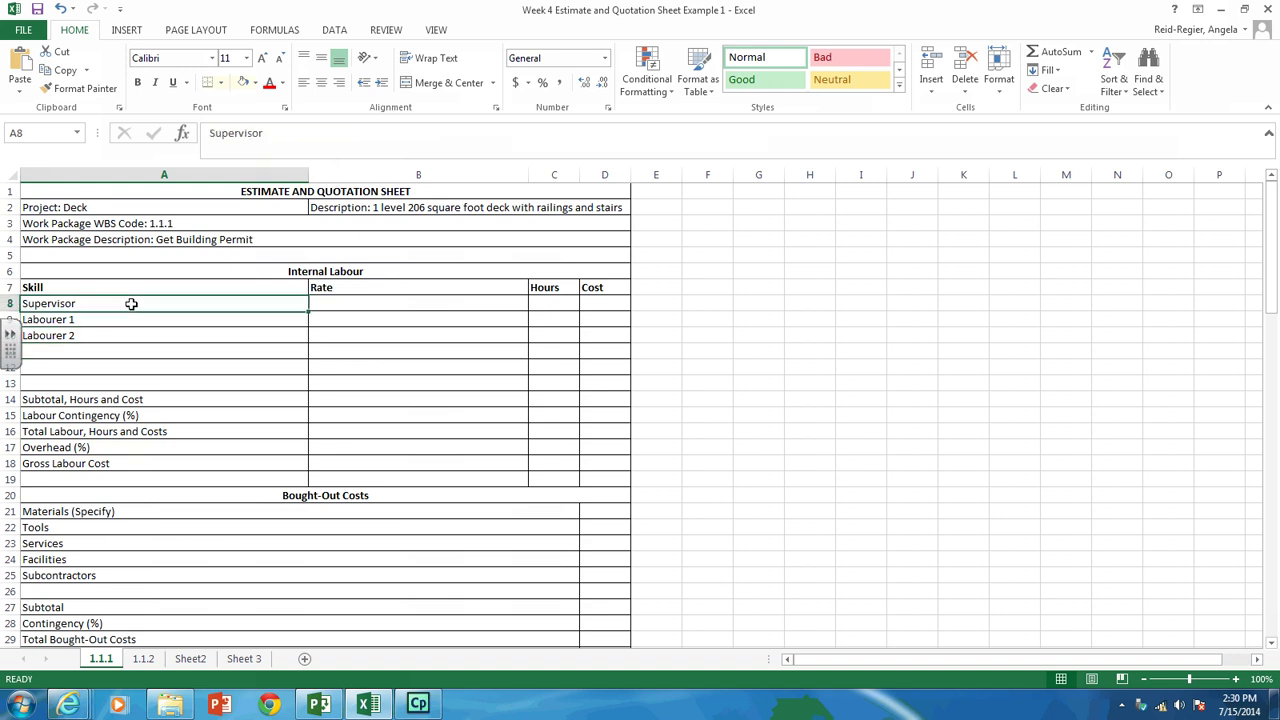
pyautogui.press('Right')
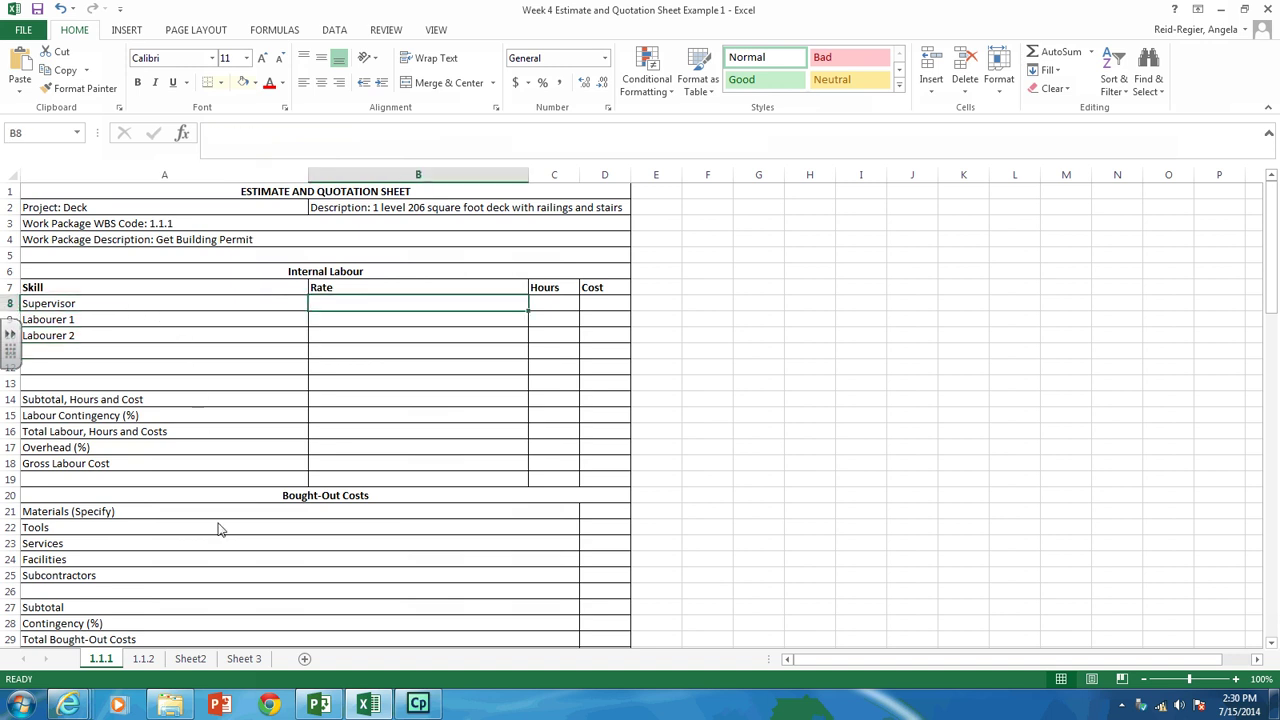
pyautogui.click(190, 660)
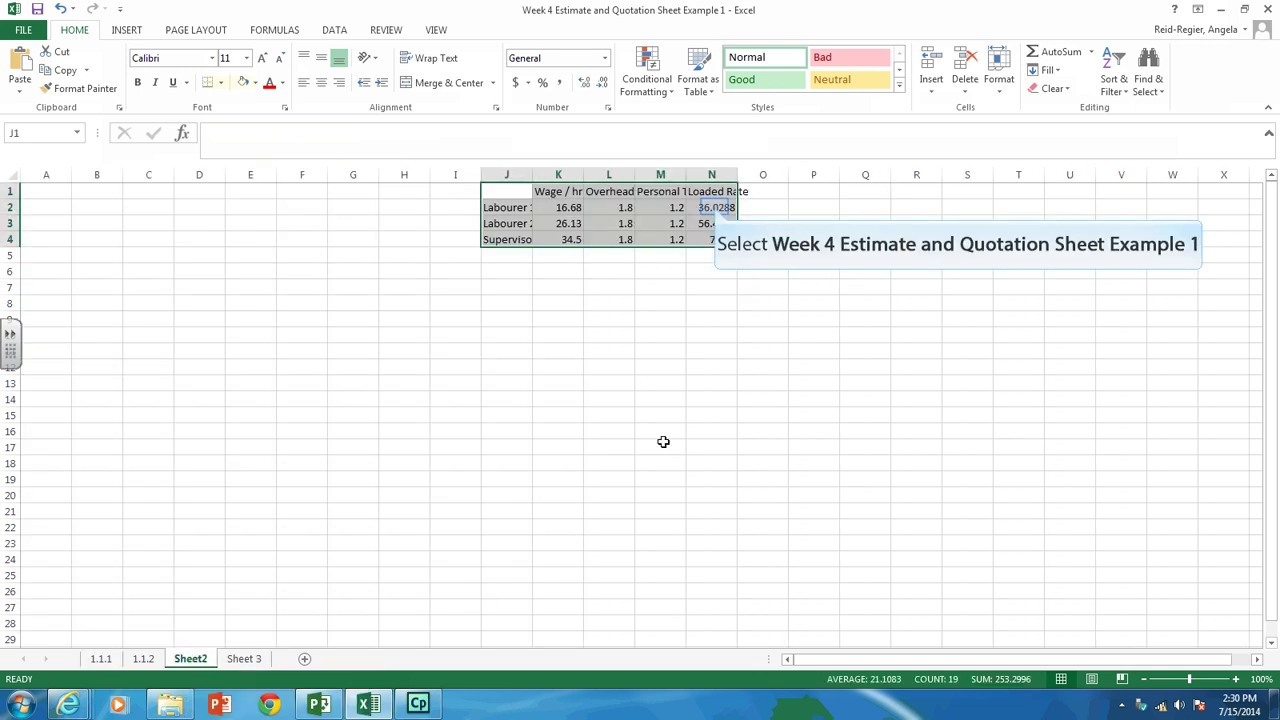
pyautogui.click(714, 207)
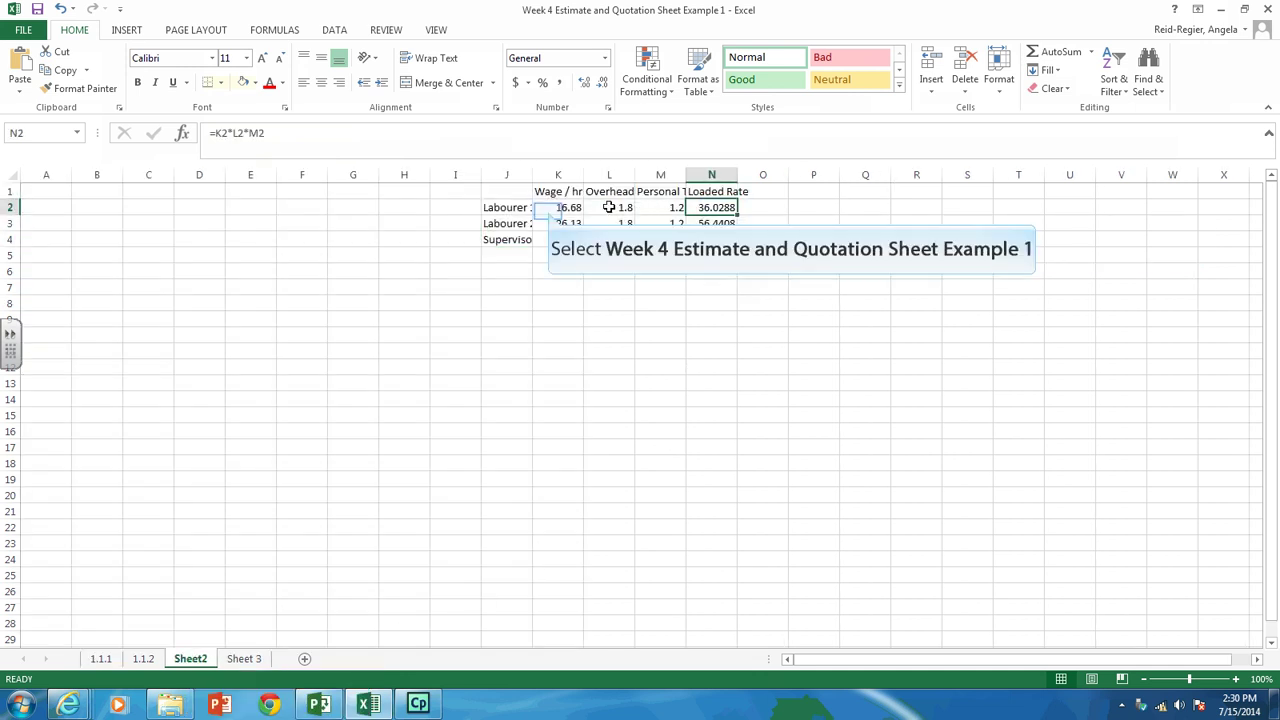
pyautogui.click(548, 209)
pyautogui.press('Tab')
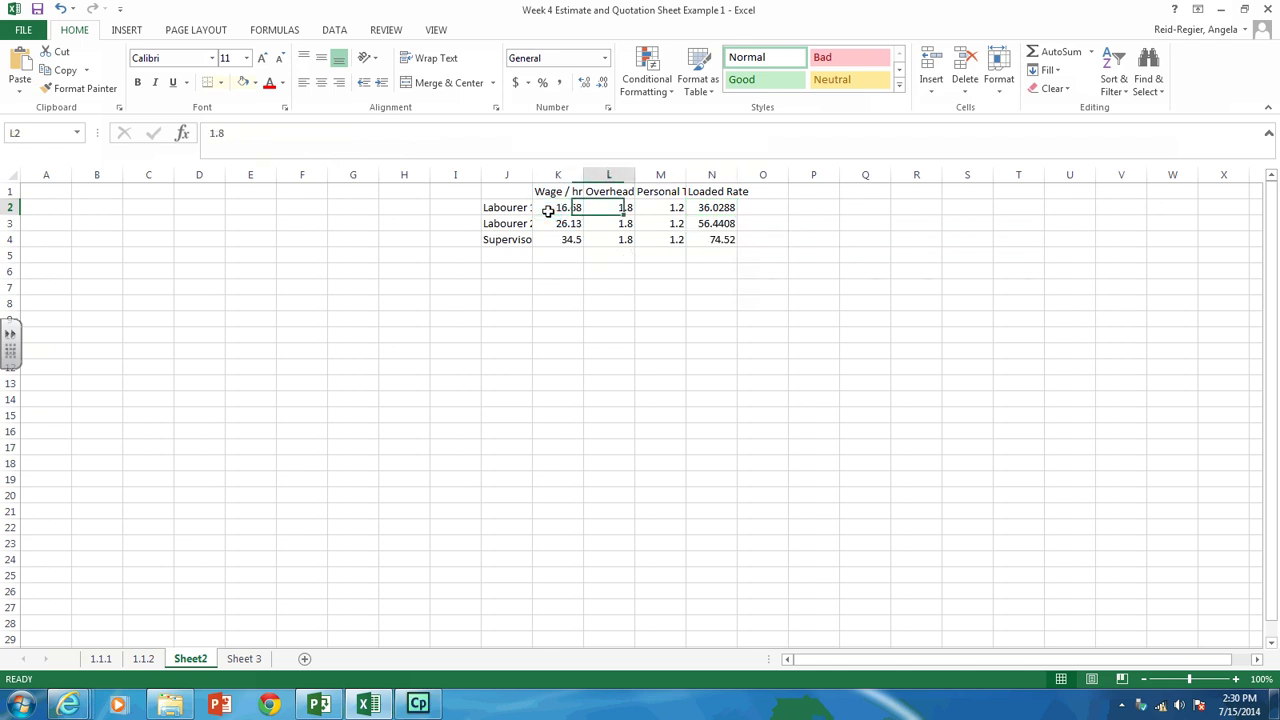
pyautogui.press('Tab')
pyautogui.press('Tab')
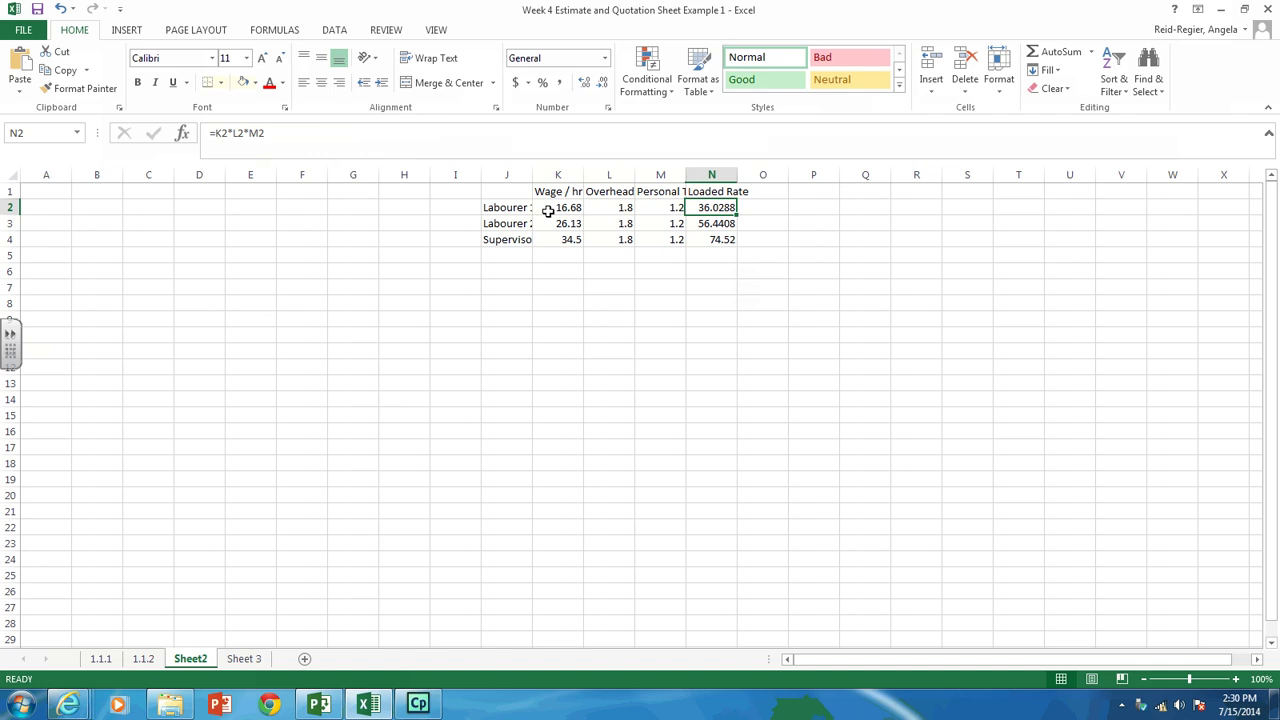
pyautogui.press('Down')
pyautogui.press('Down')
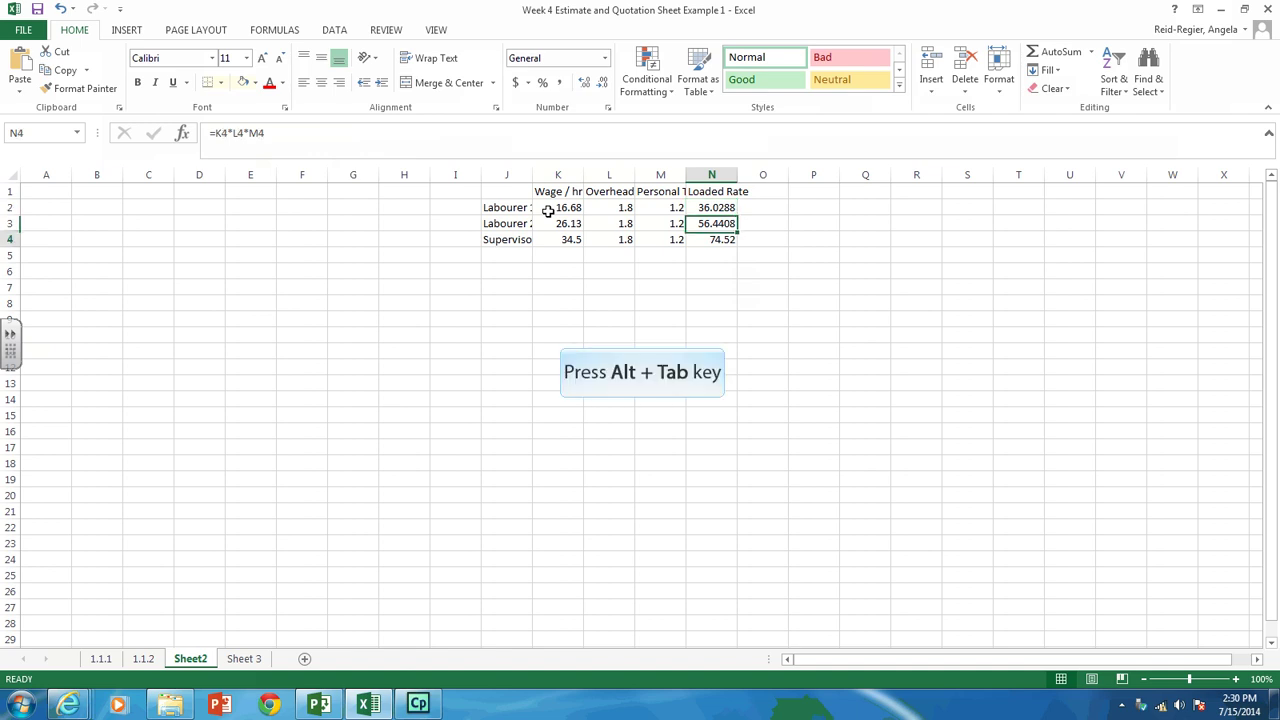
pyautogui.hotkey('alt', 'Tab')
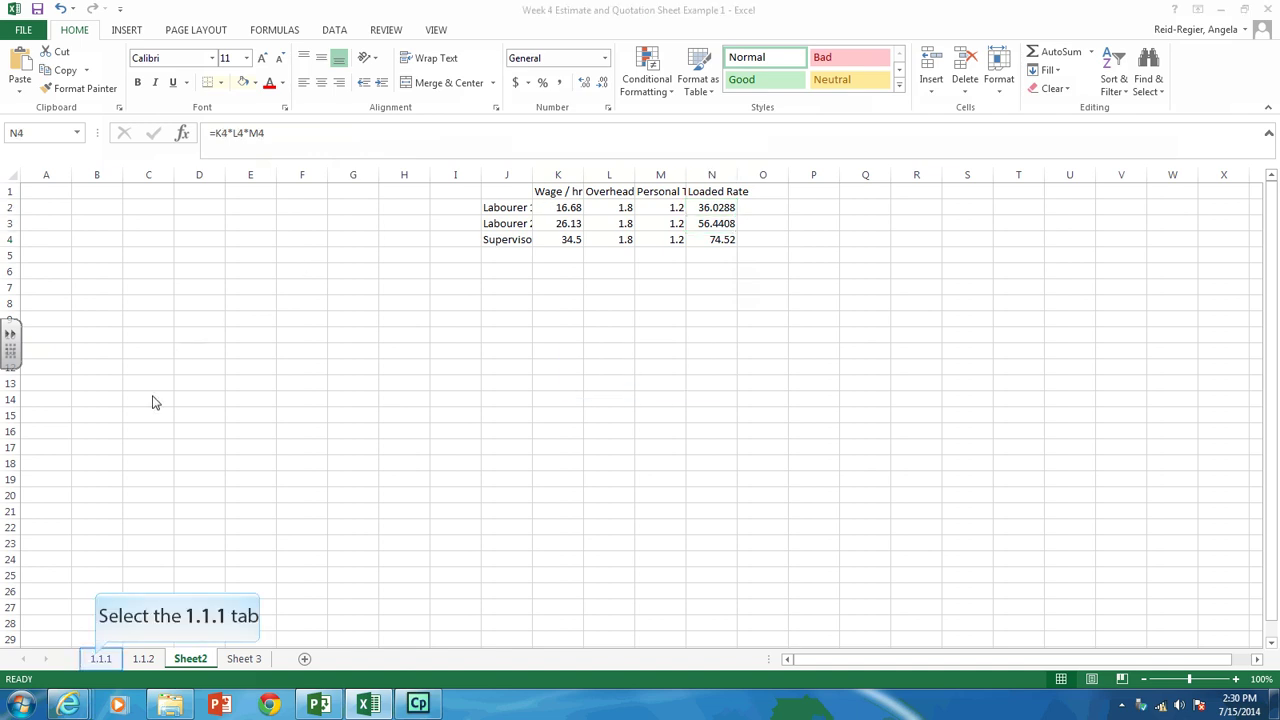
# On sheet 1.1.1, enter the labour rates: 74.52 for Supervisor, 36.03 for Labourer 1 and 56.44 for Labourer 2
pyautogui.click(100, 659)
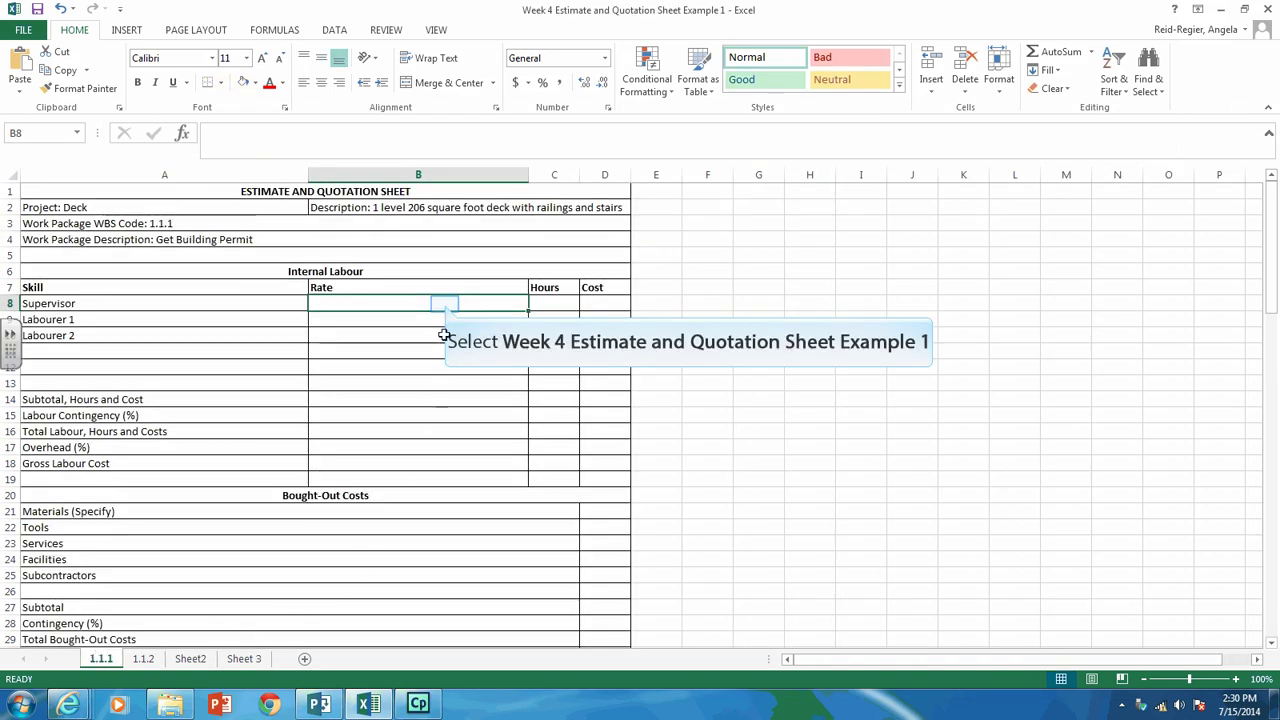
pyautogui.write('74.')
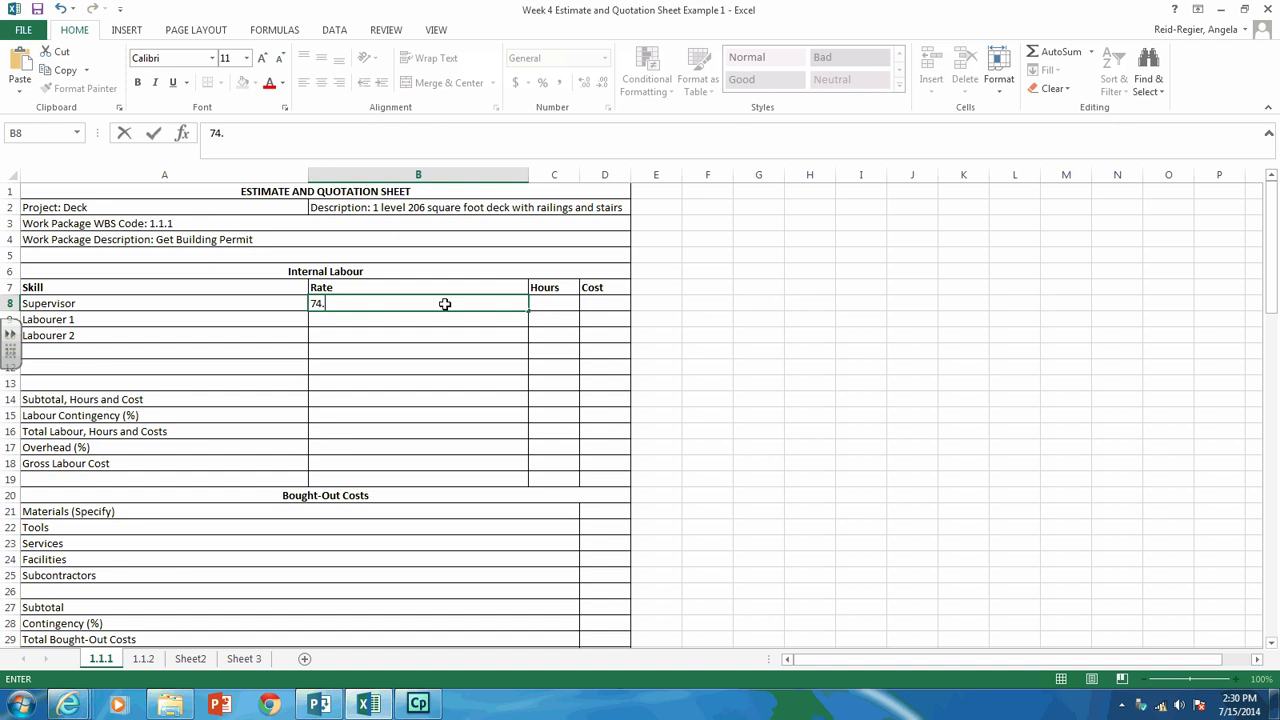
pyautogui.write('52')
pyautogui.press('Return')
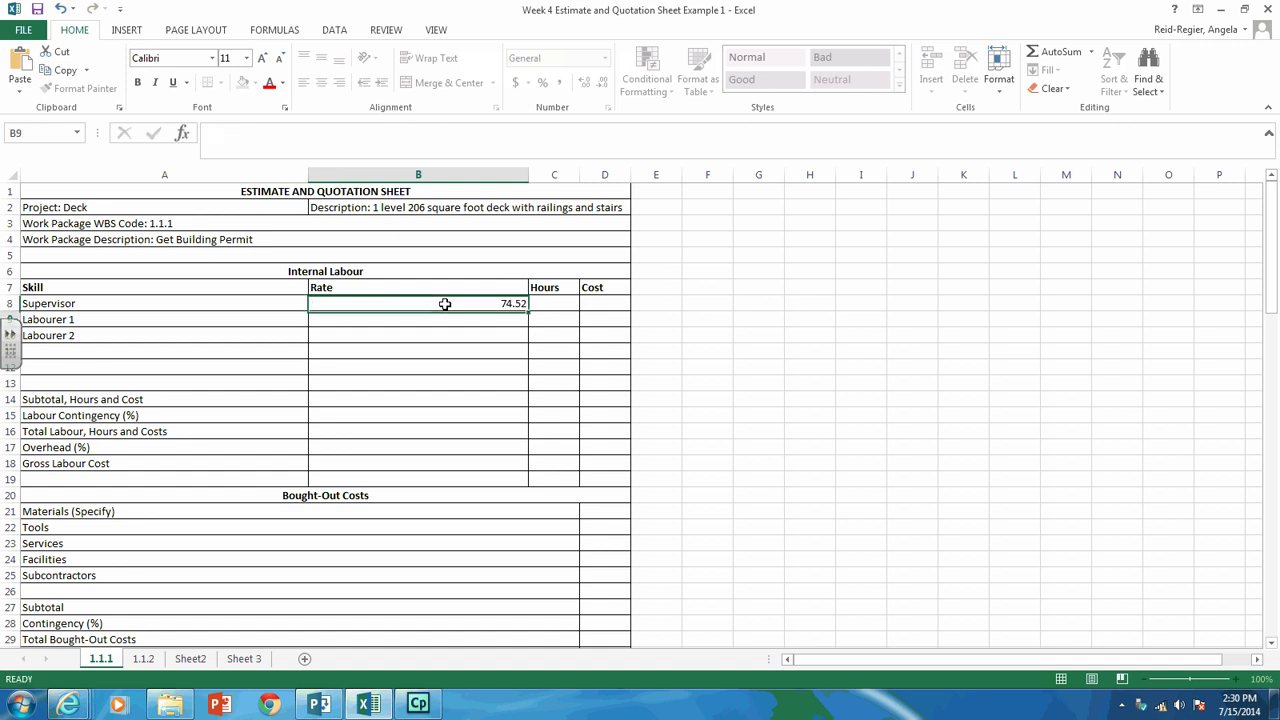
pyautogui.write('3')
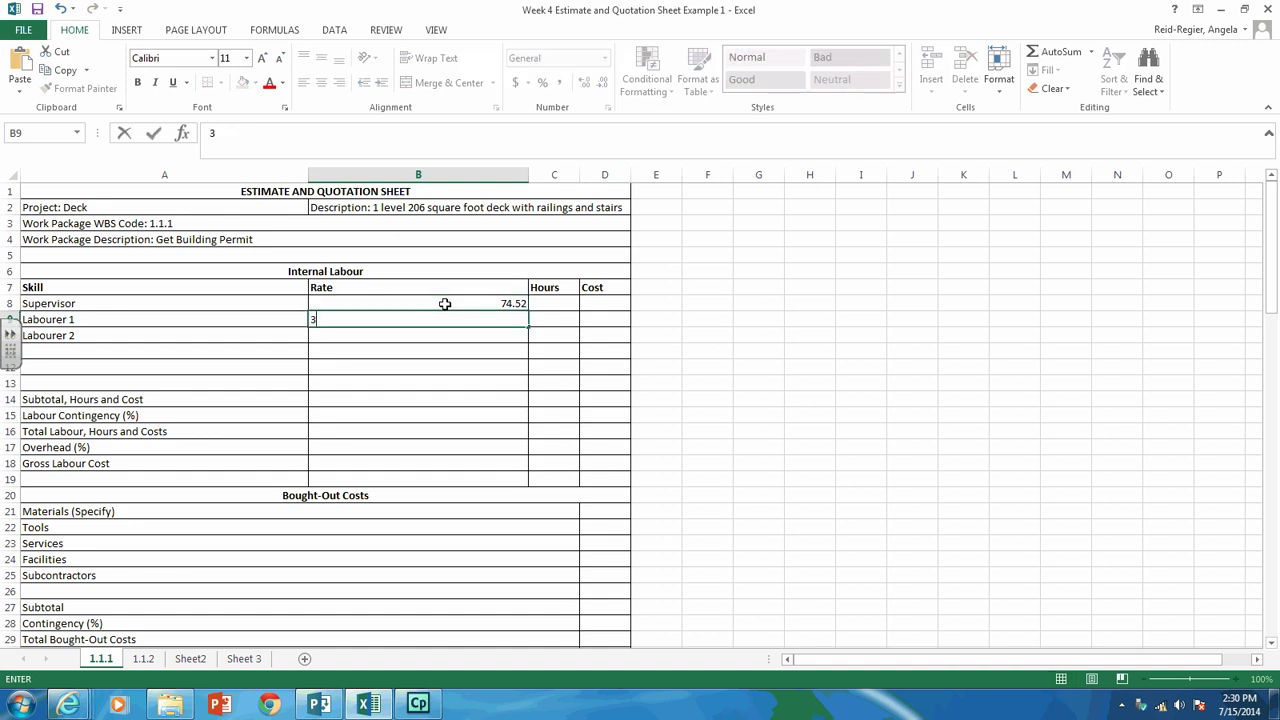
pyautogui.write('6.05')
pyautogui.press('Return')
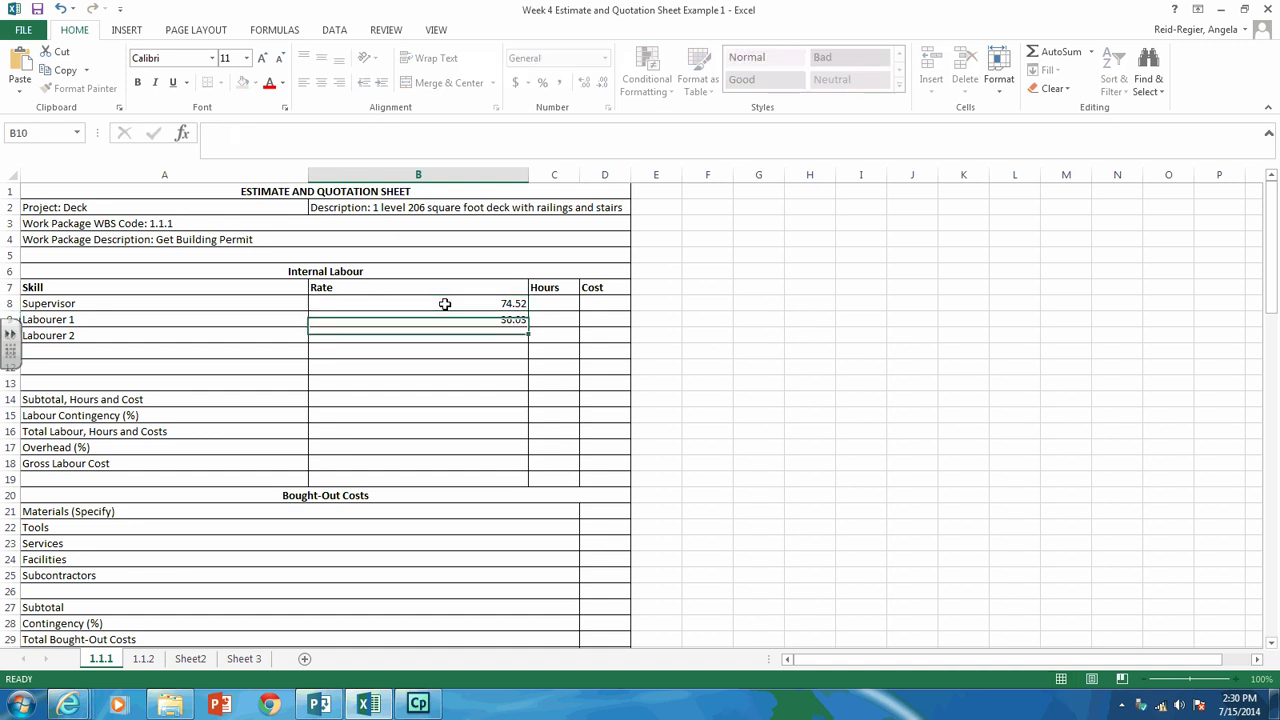
pyautogui.write('56.4')
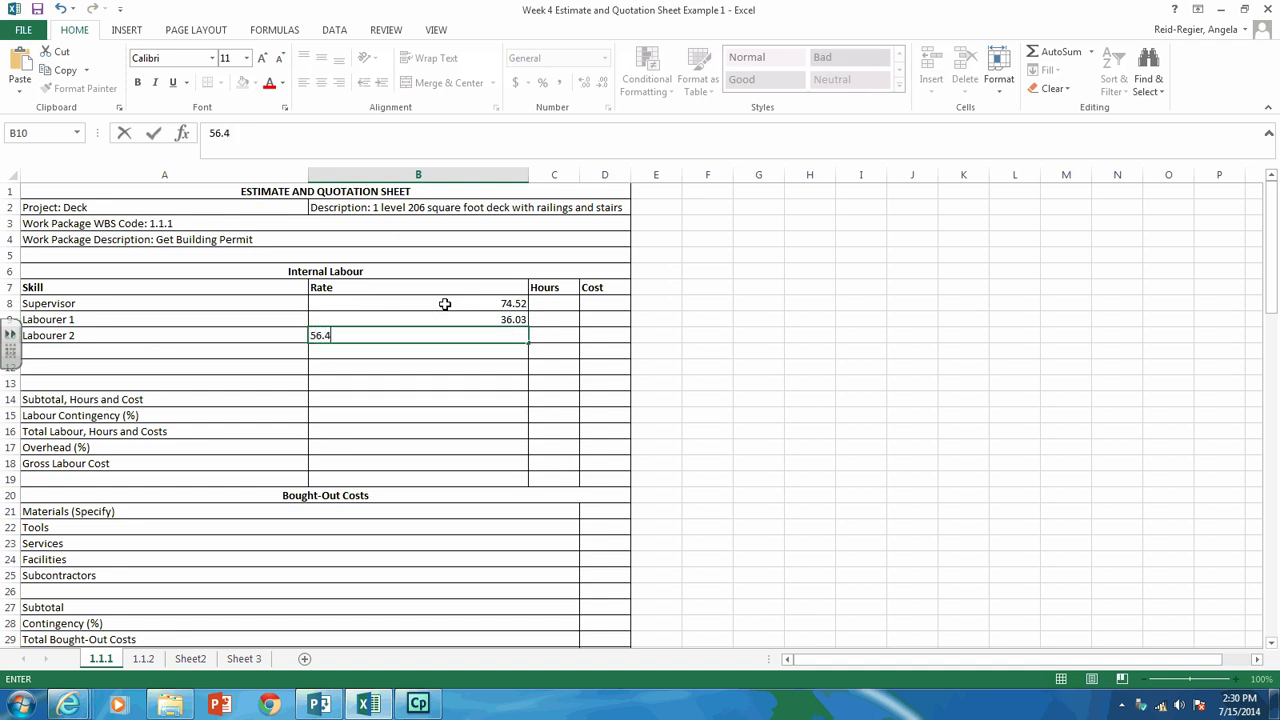
pyautogui.write('4')
pyautogui.press('Tab')
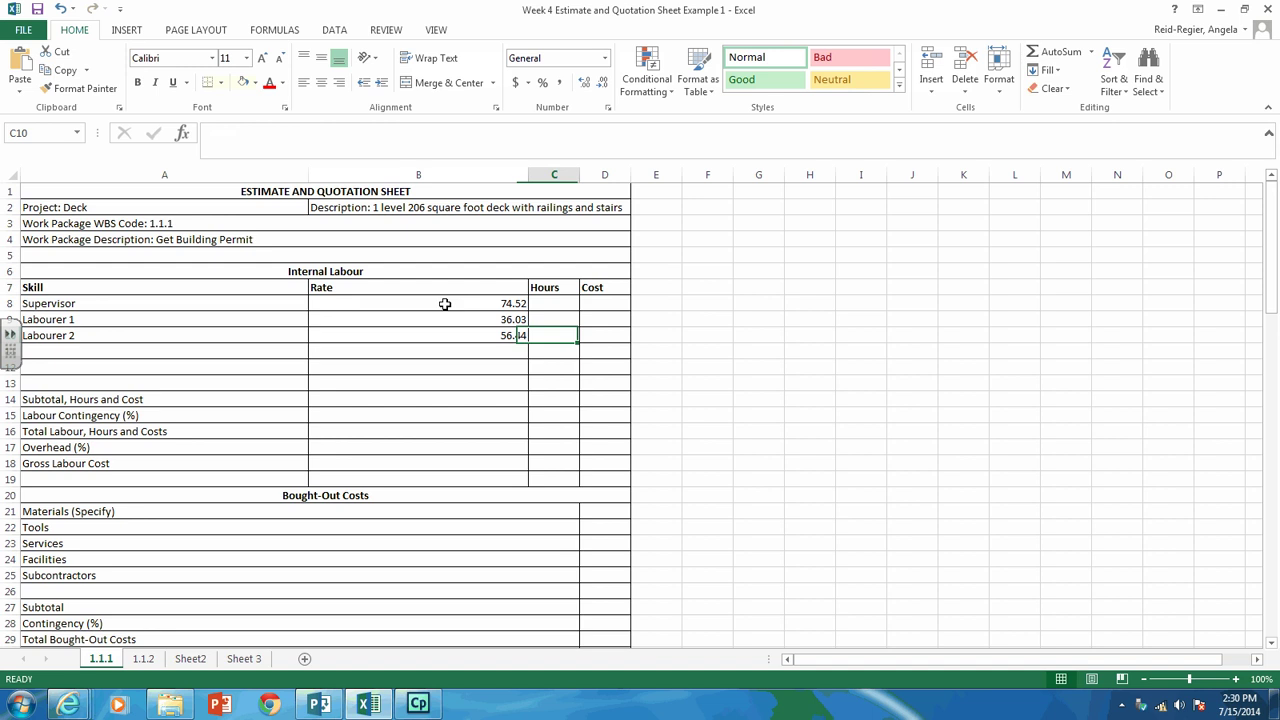
# Add "2 hours to do paper work (based on previous jobs)." after the Justifications label in A38
pyautogui.press('Up')
pyautogui.press('Up')
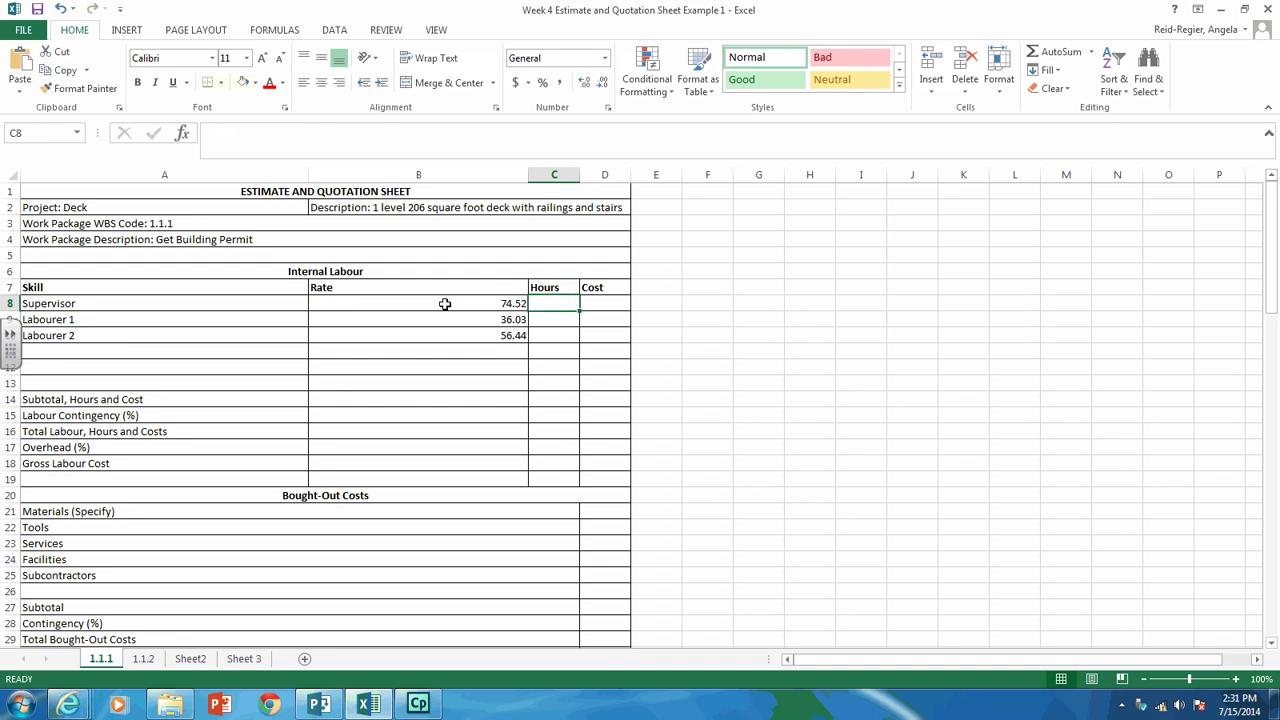
pyautogui.press('Down')
pyautogui.press('Down')
pyautogui.press('Down')
pyautogui.press('Down')
pyautogui.press('Down')
pyautogui.press('Down')
pyautogui.press('Down')
pyautogui.press('Down')
pyautogui.press('Down')
pyautogui.press('Down')
pyautogui.press('Down')
pyautogui.press('Down')
pyautogui.press('Down')
pyautogui.press('Down')
pyautogui.press('Down')
pyautogui.press('Down')
pyautogui.press('Down')
pyautogui.press('Down')
pyautogui.press('Down')
pyautogui.press('Down')
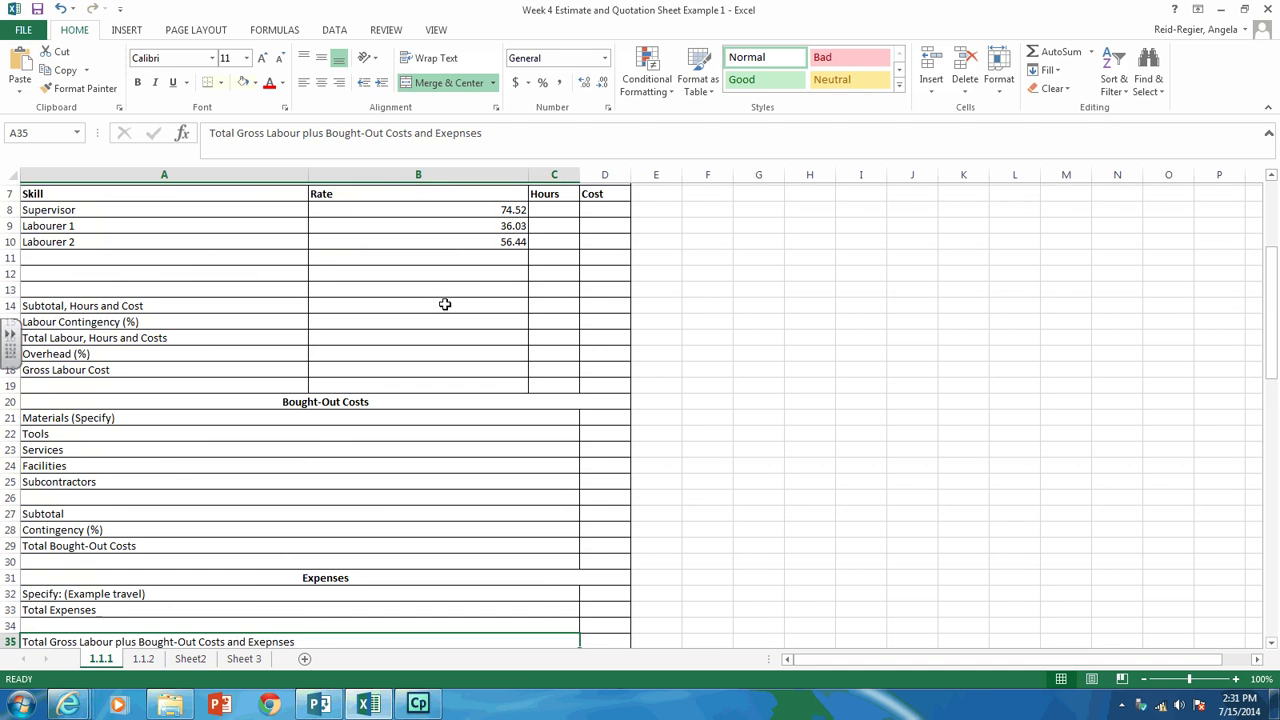
pyautogui.press('Down')
pyautogui.press('Down')
pyautogui.press('Up')
pyautogui.press('Up')
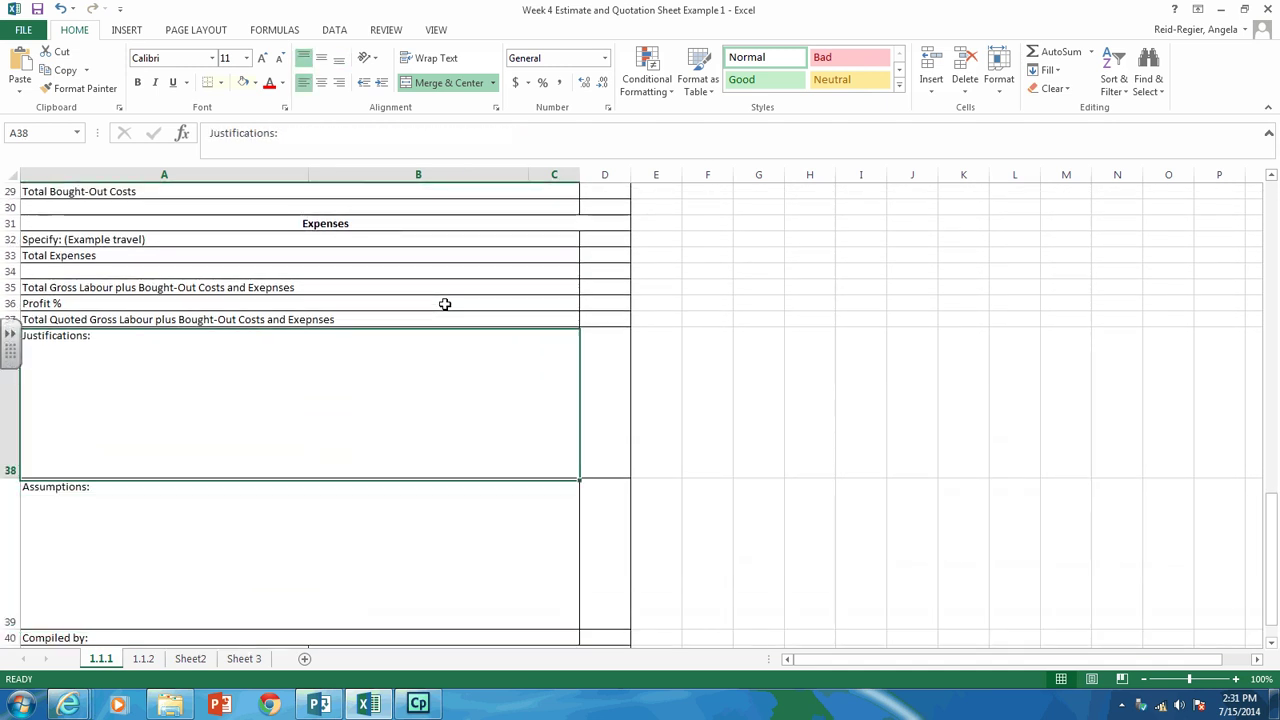
pyautogui.press('Down')
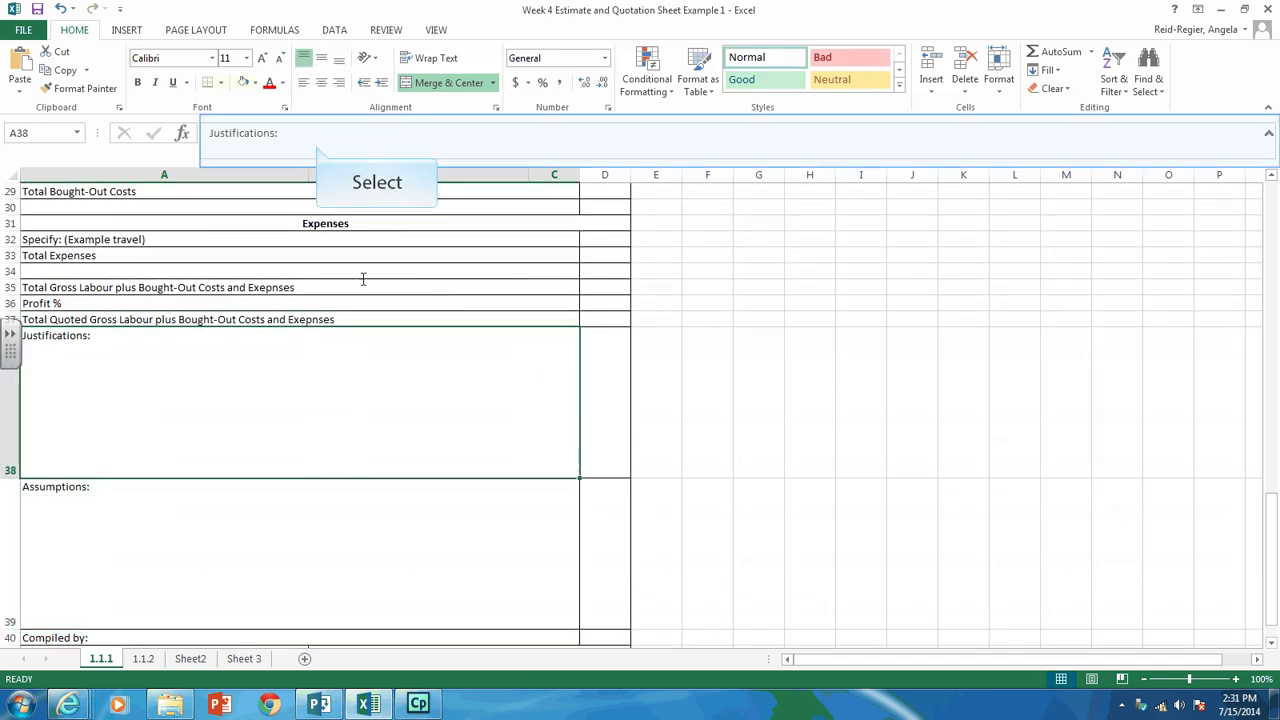
pyautogui.click(317, 145)
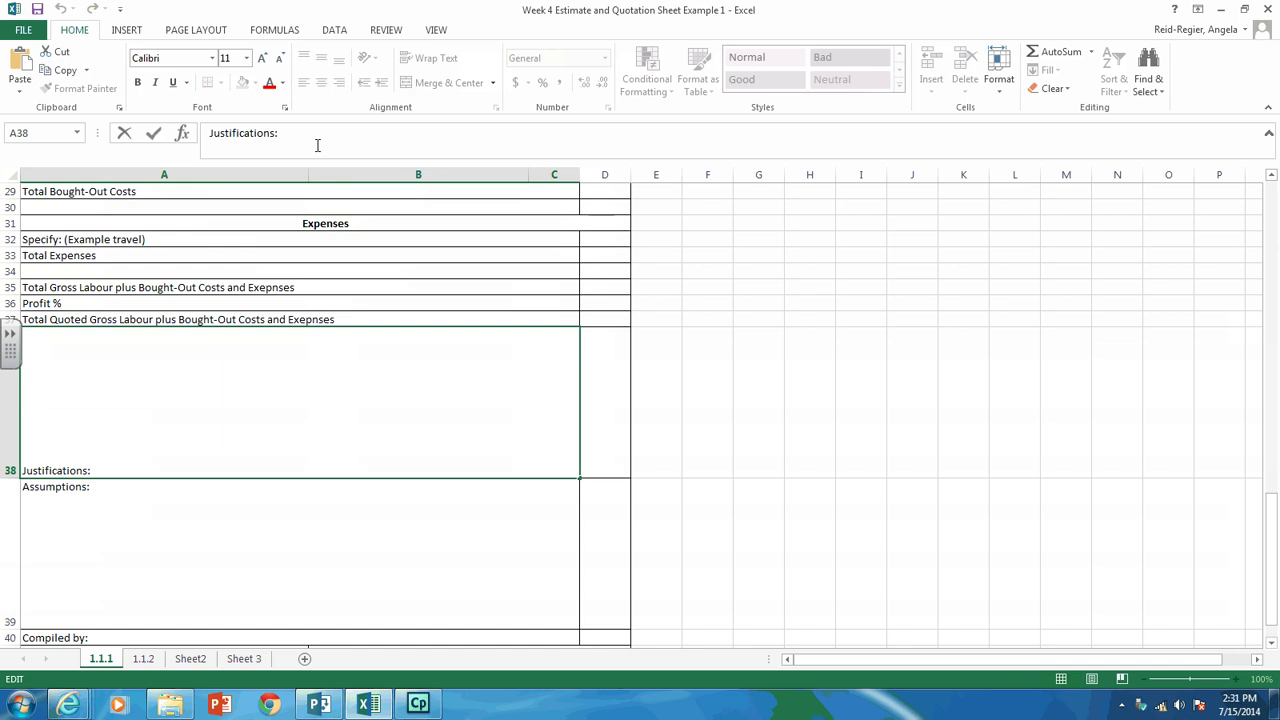
pyautogui.write('2 hours to do paper work (based on prev')
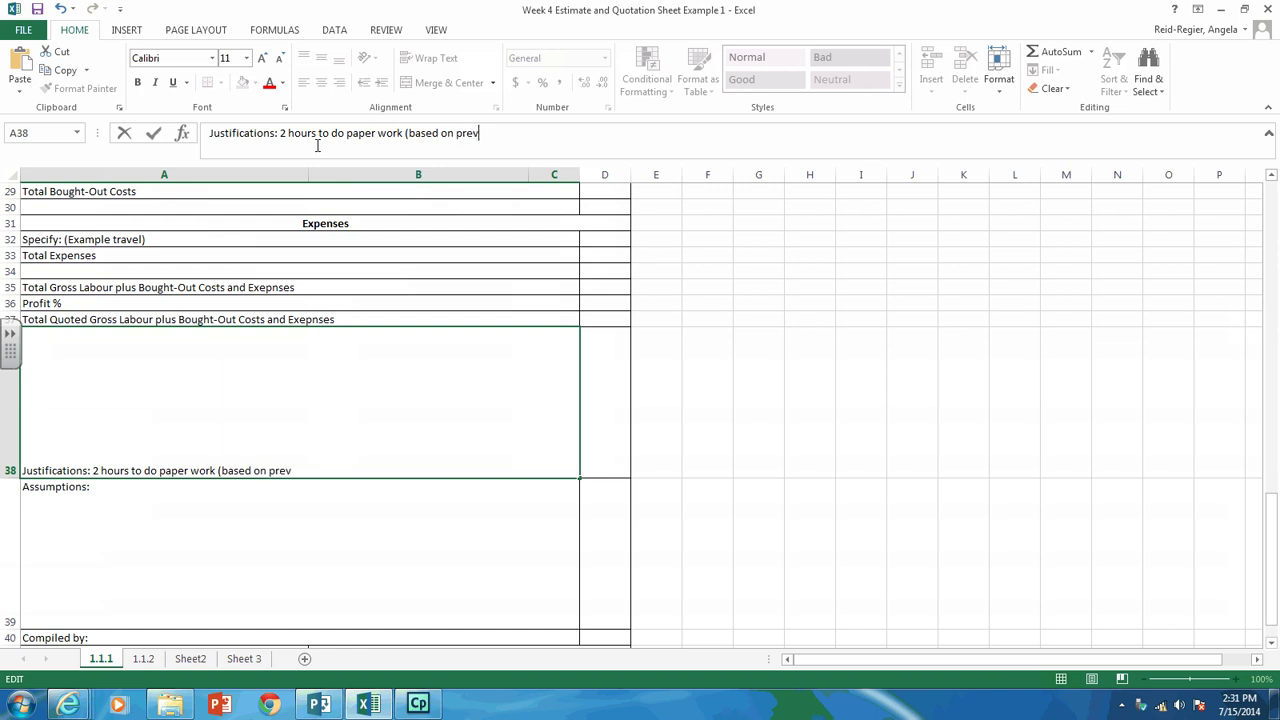
pyautogui.write('ious jobs).')
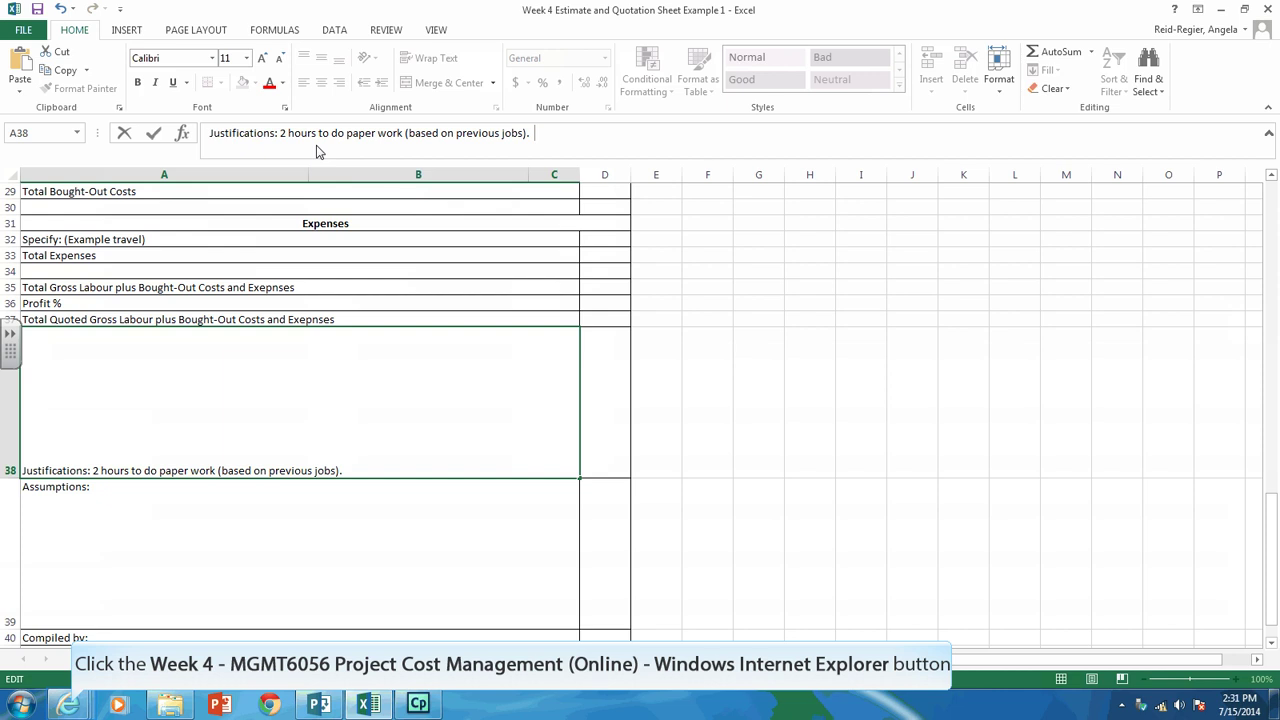
# Check the Toronto Building Permits guide in Internet Explorer for how long a permit takes, and return to the Excel workbook
pyautogui.click(70, 706)
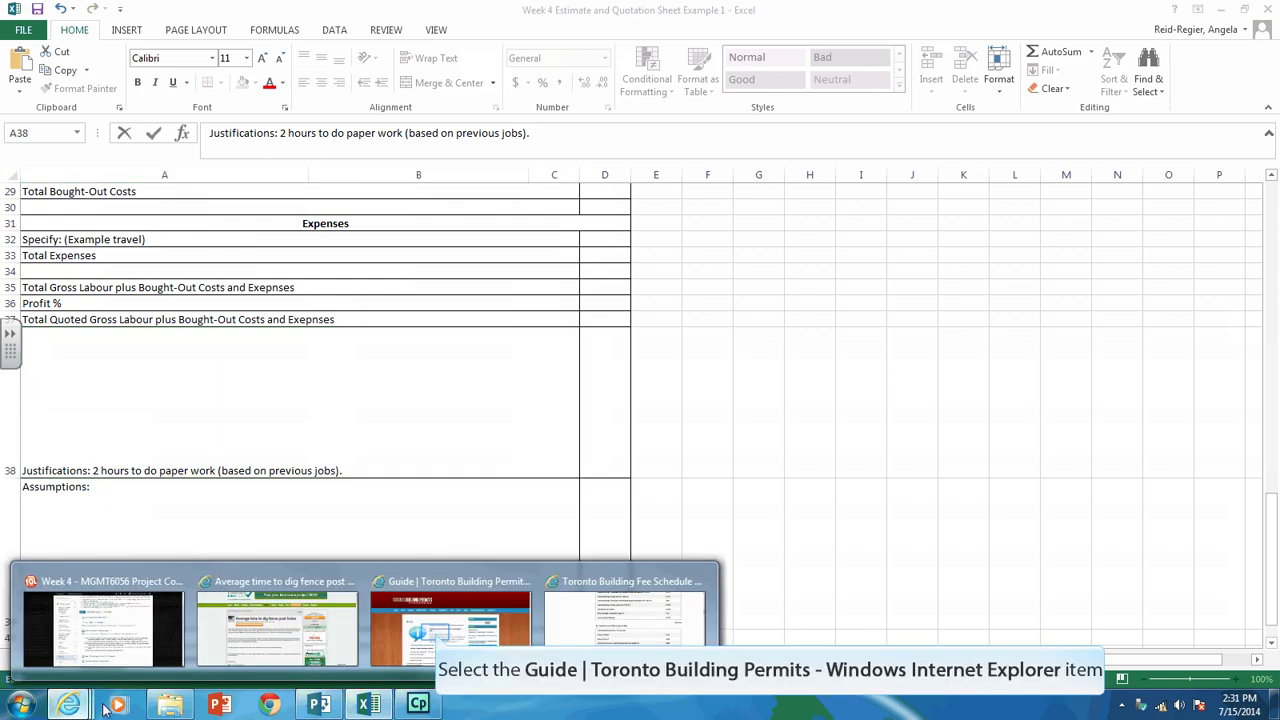
pyautogui.click(437, 637)
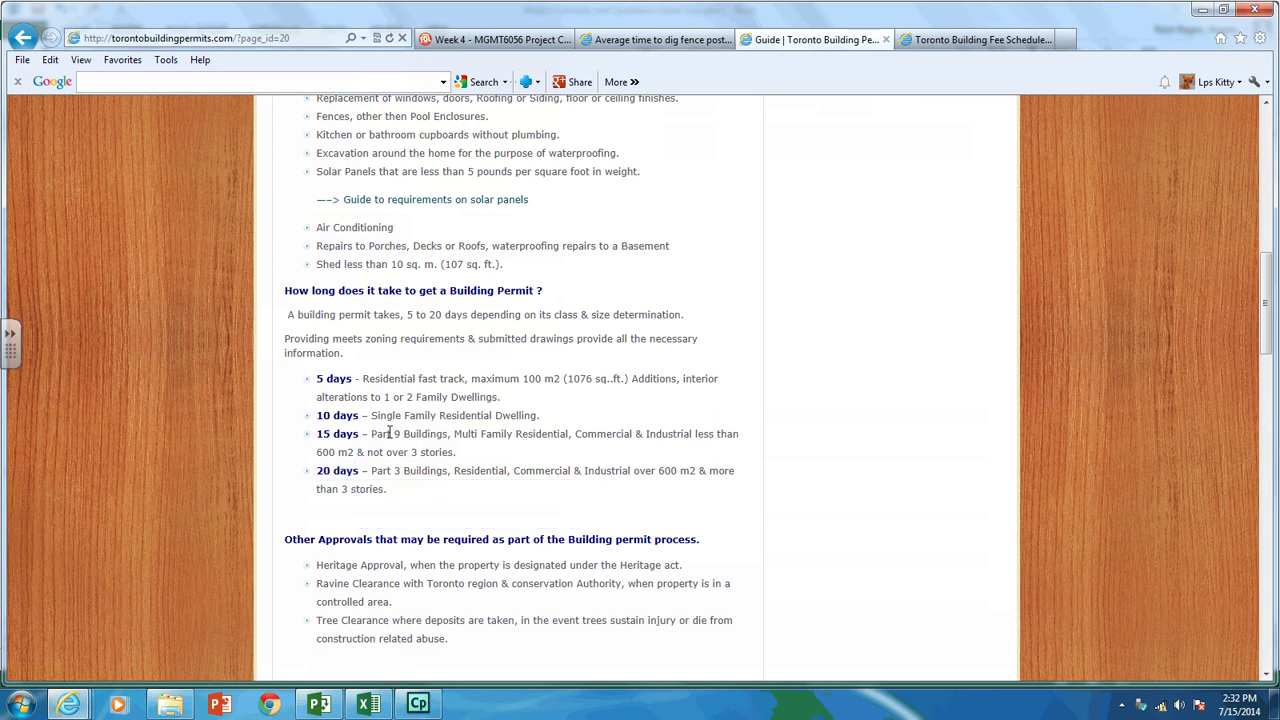
pyautogui.hotkey('alt', 'Tab')
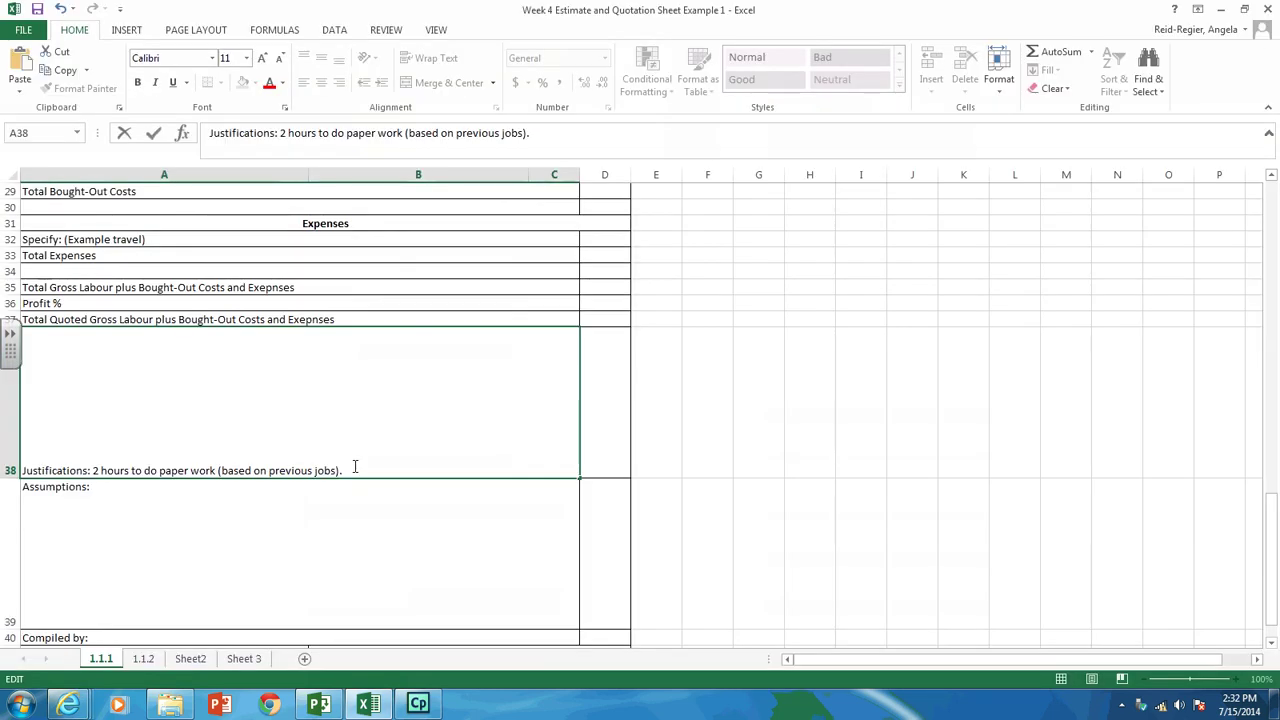
pyautogui.write('work (based on previous jobs).  And 11 days to get approval based on')
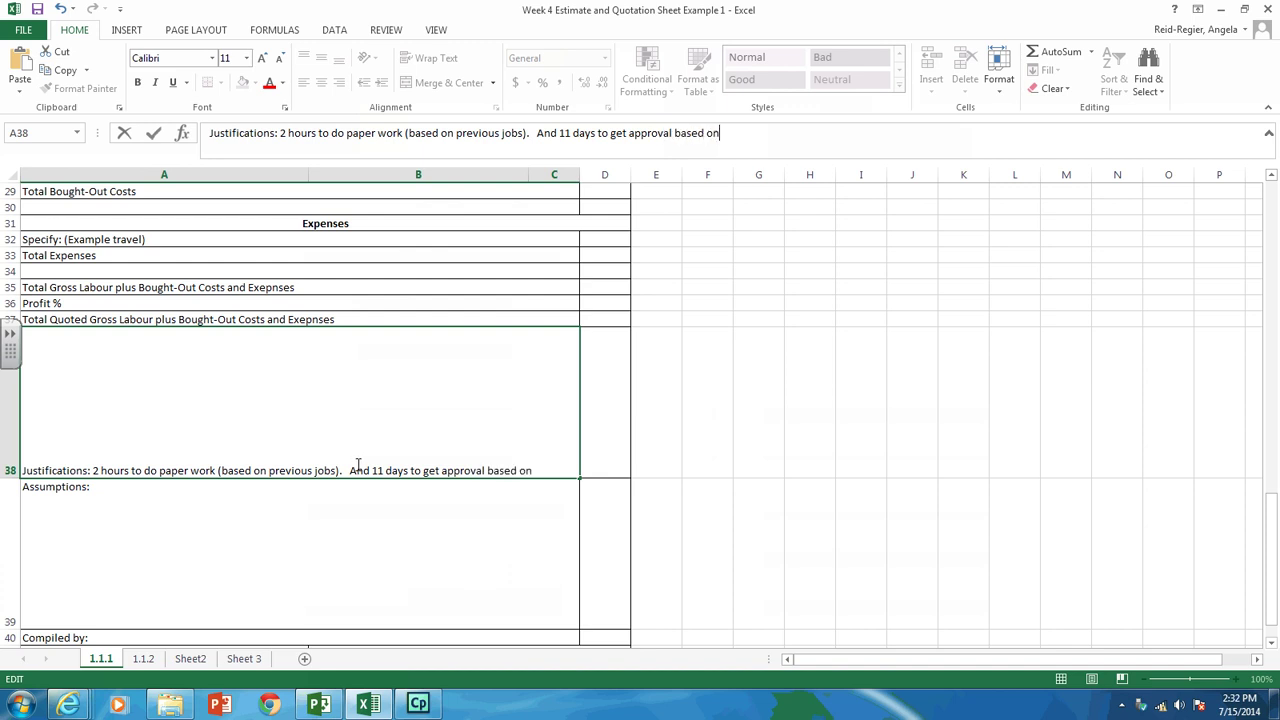
pyautogui.hotkey('alt', 'Tab')
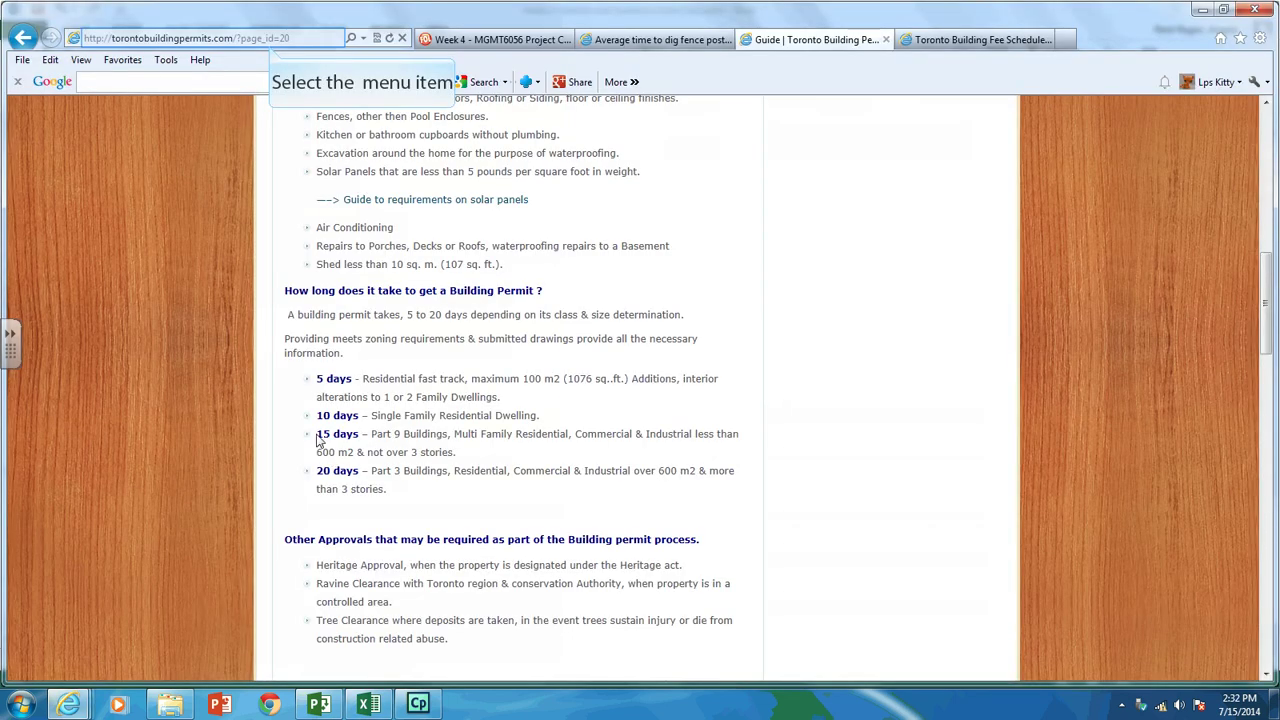
pyautogui.click(270, 42)
pyautogui.hotkey('ctrl', 'c')
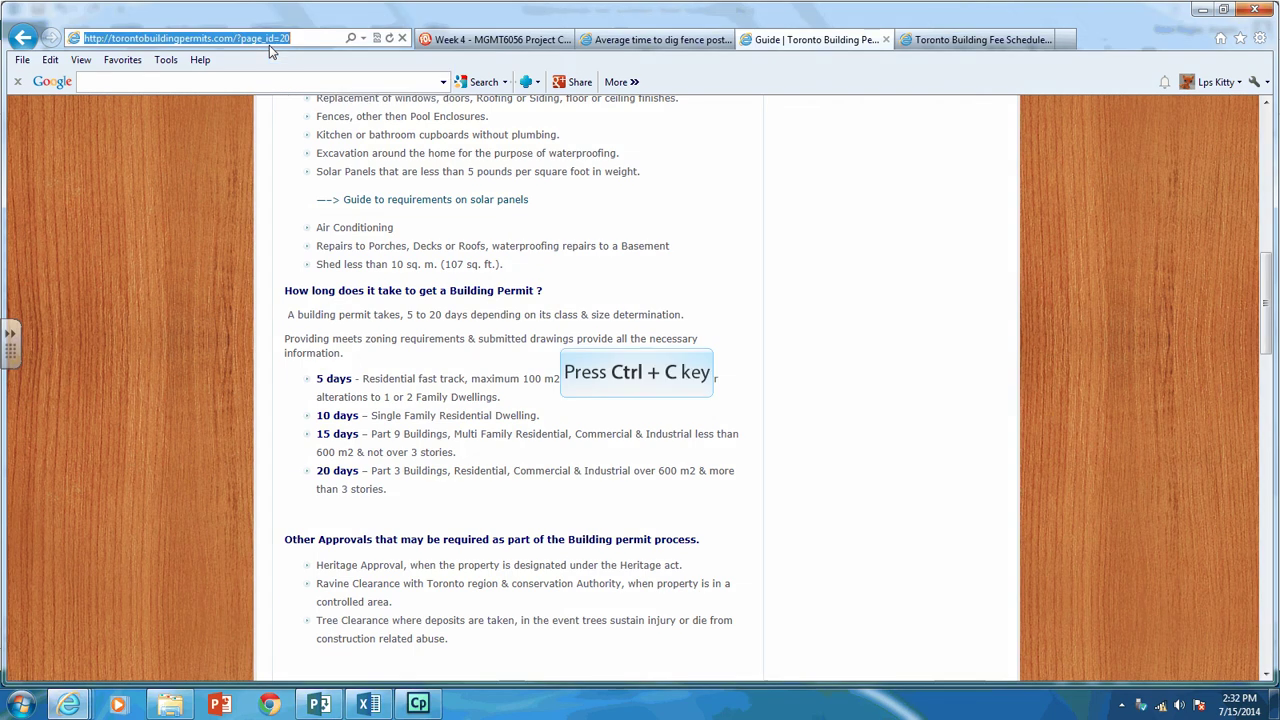
pyautogui.hotkey('alt', 'Tab')
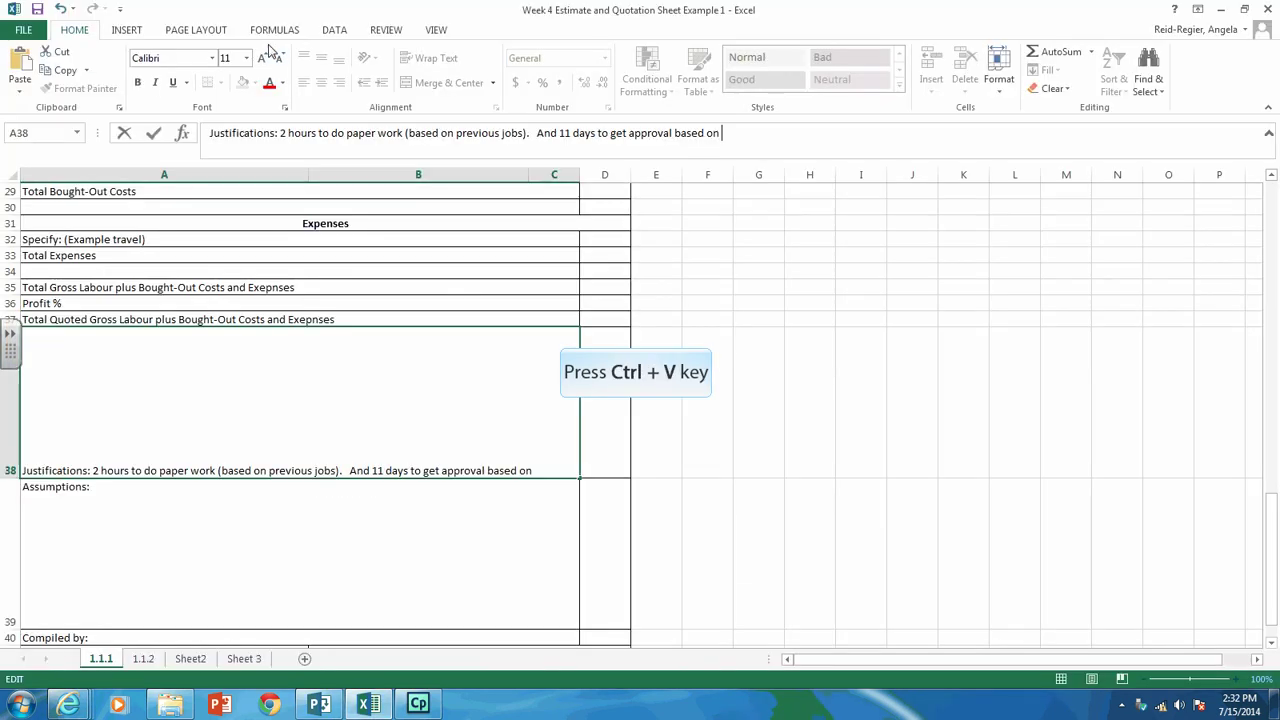
pyautogui.hotkey('ctrl', 'v')
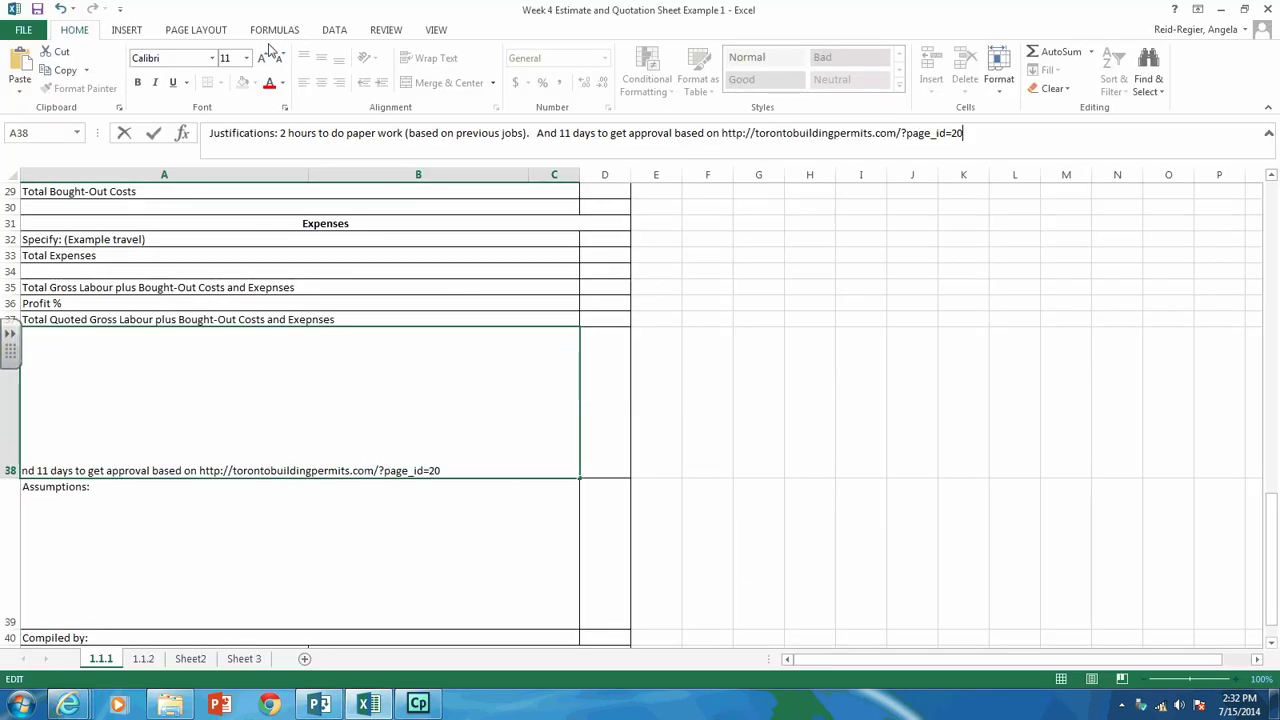
pyautogui.write('and PERT calculations')
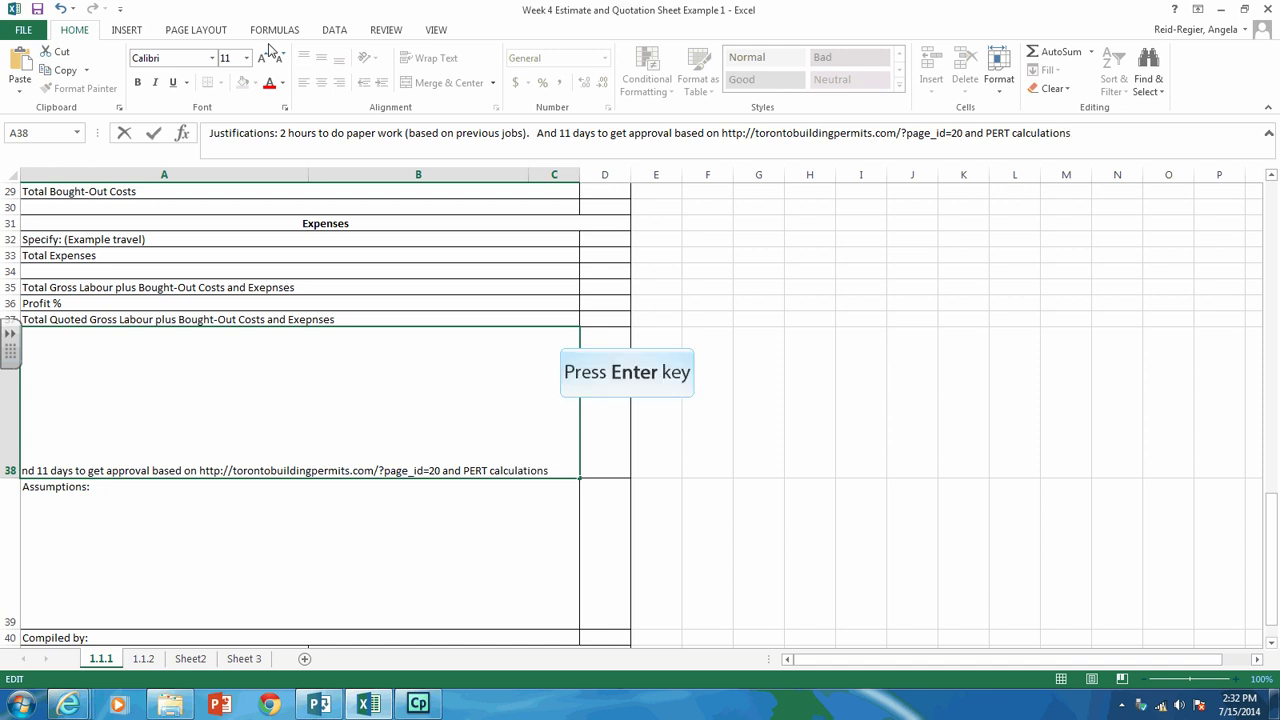
pyautogui.press('Return')
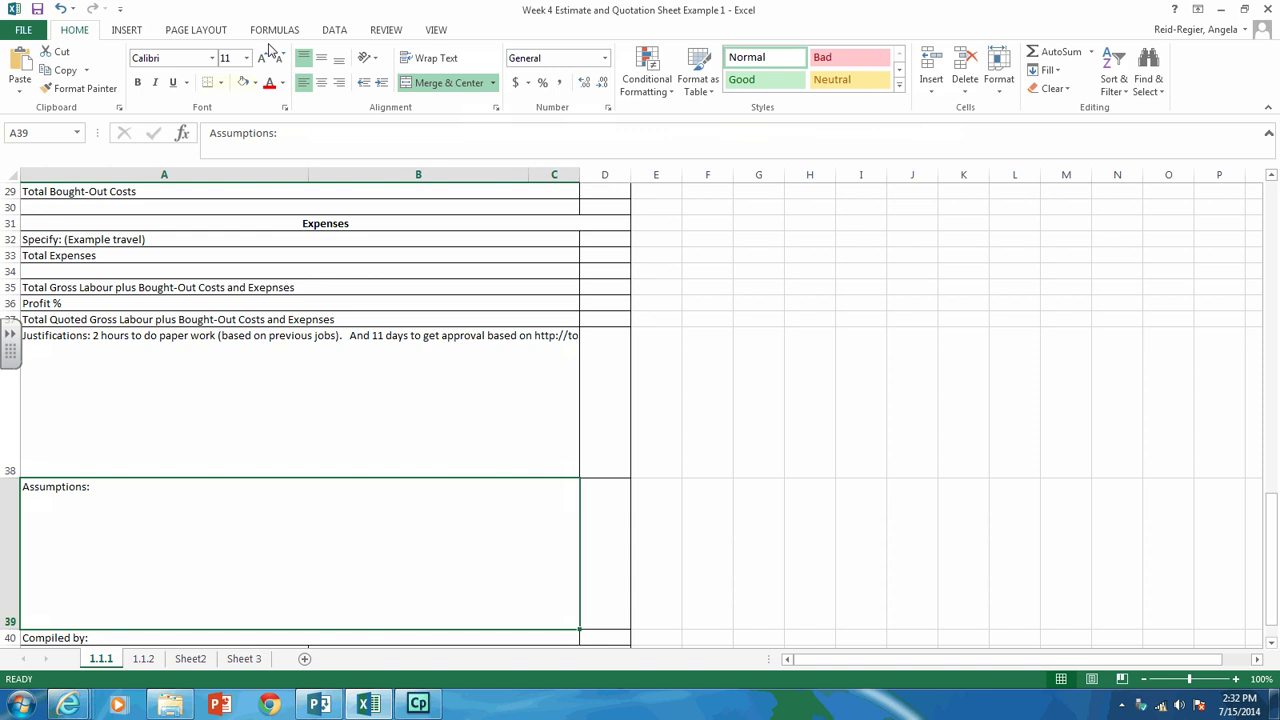
# Turn on text wrapping for the Justifications cell A38
pyautogui.press('Up')
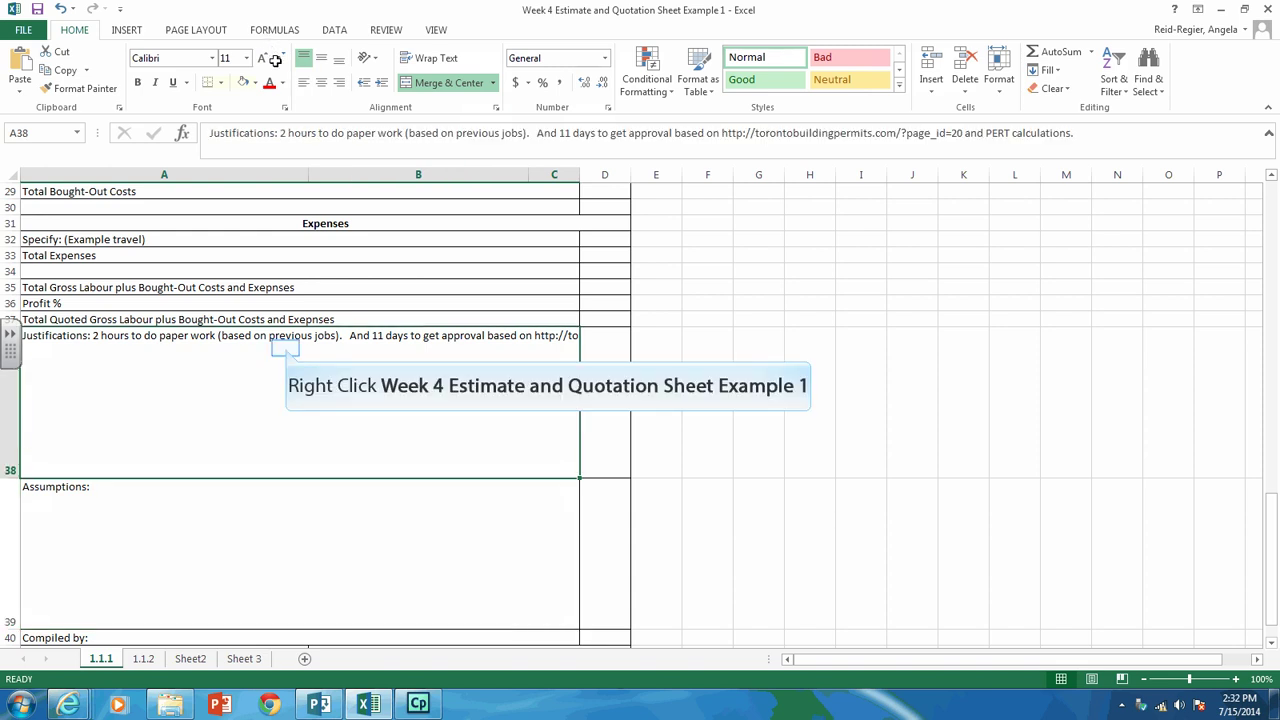
pyautogui.rightClick(285, 348)
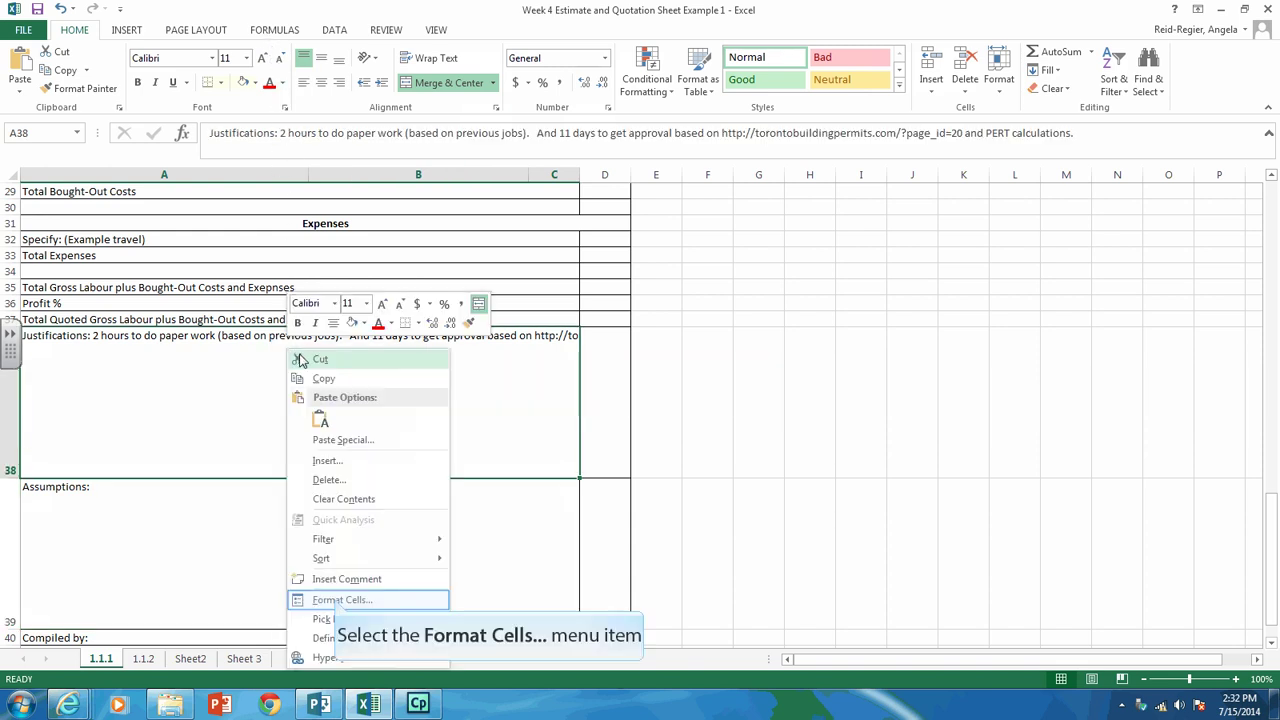
pyautogui.click(336, 600)
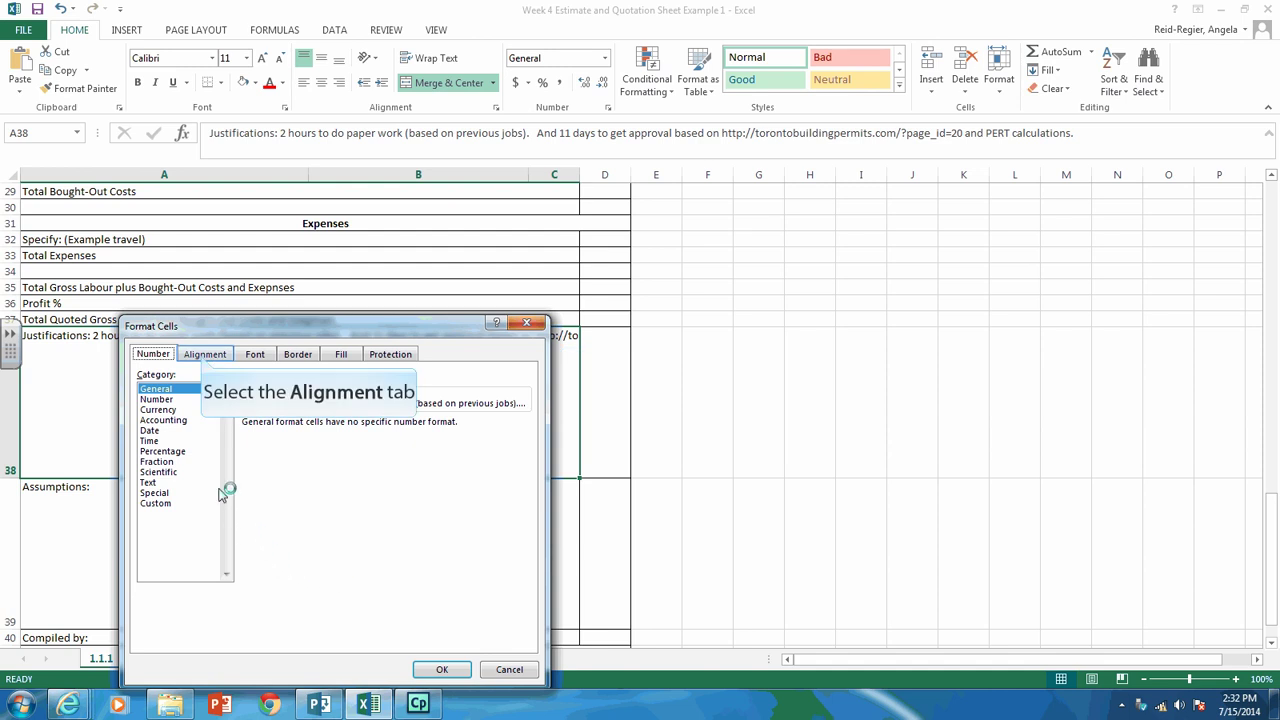
pyautogui.click(205, 355)
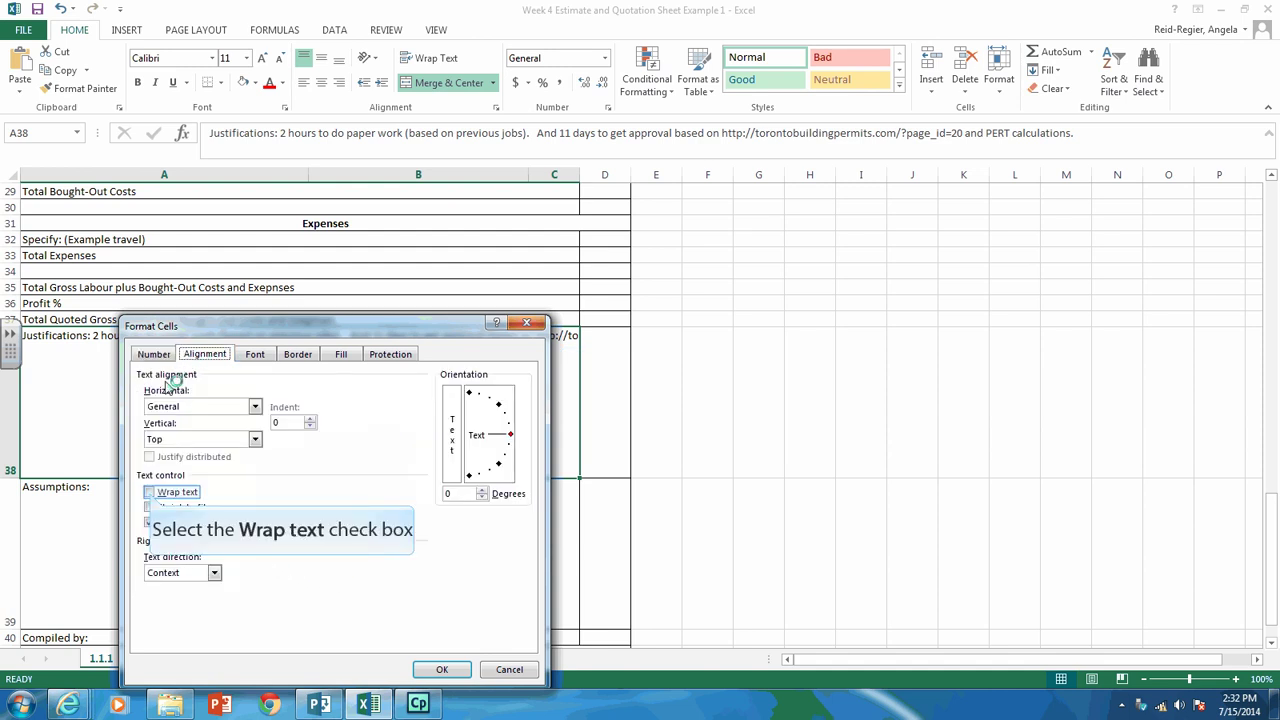
pyautogui.click(150, 492)
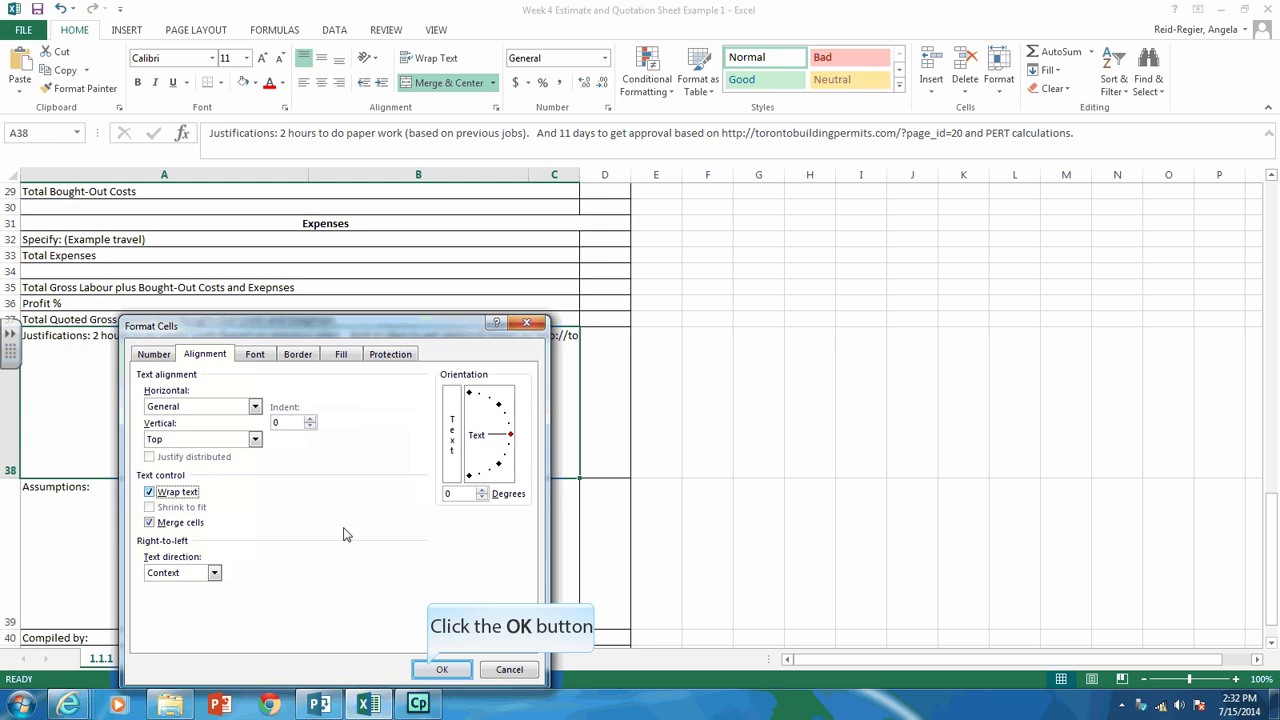
pyautogui.click(432, 668)
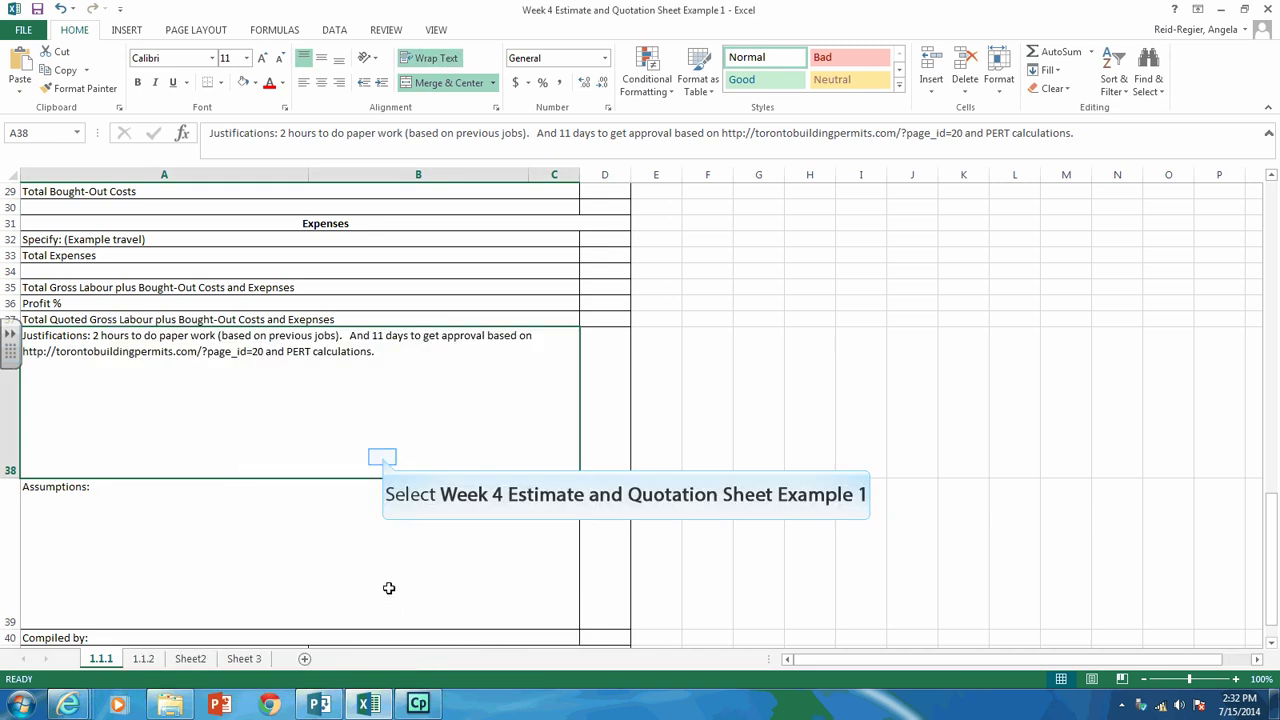
pyautogui.click(382, 457)
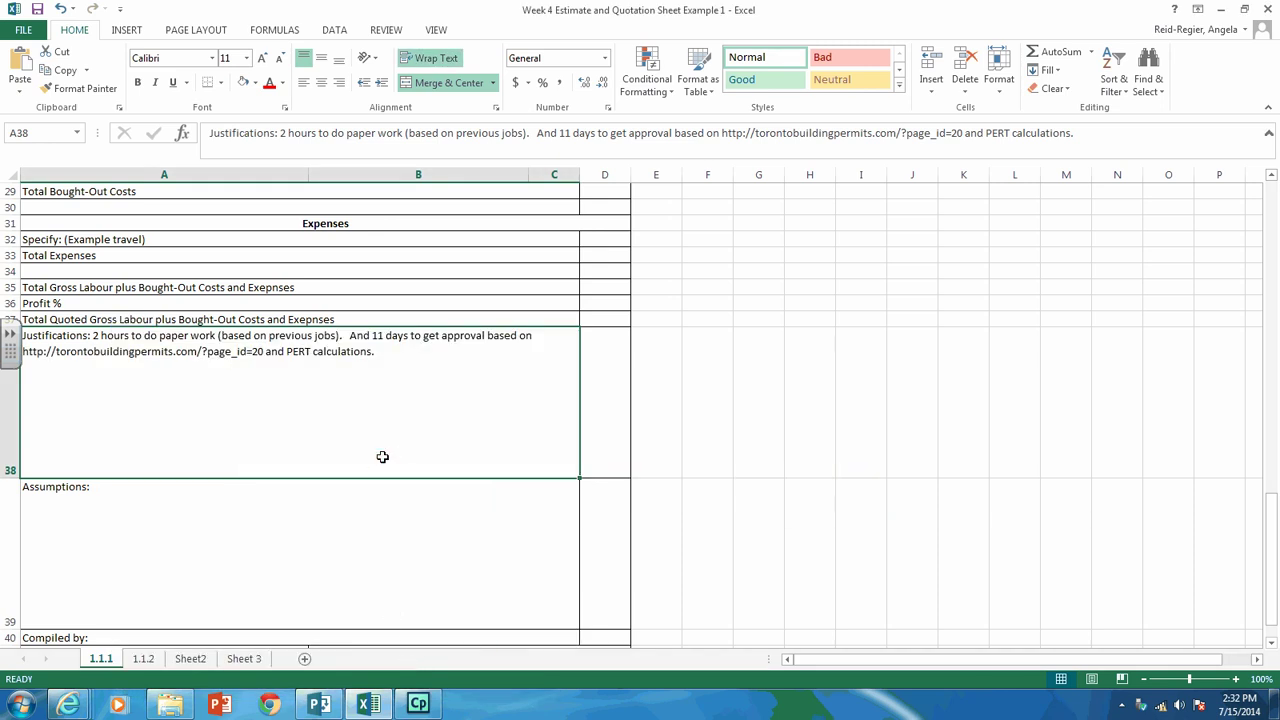
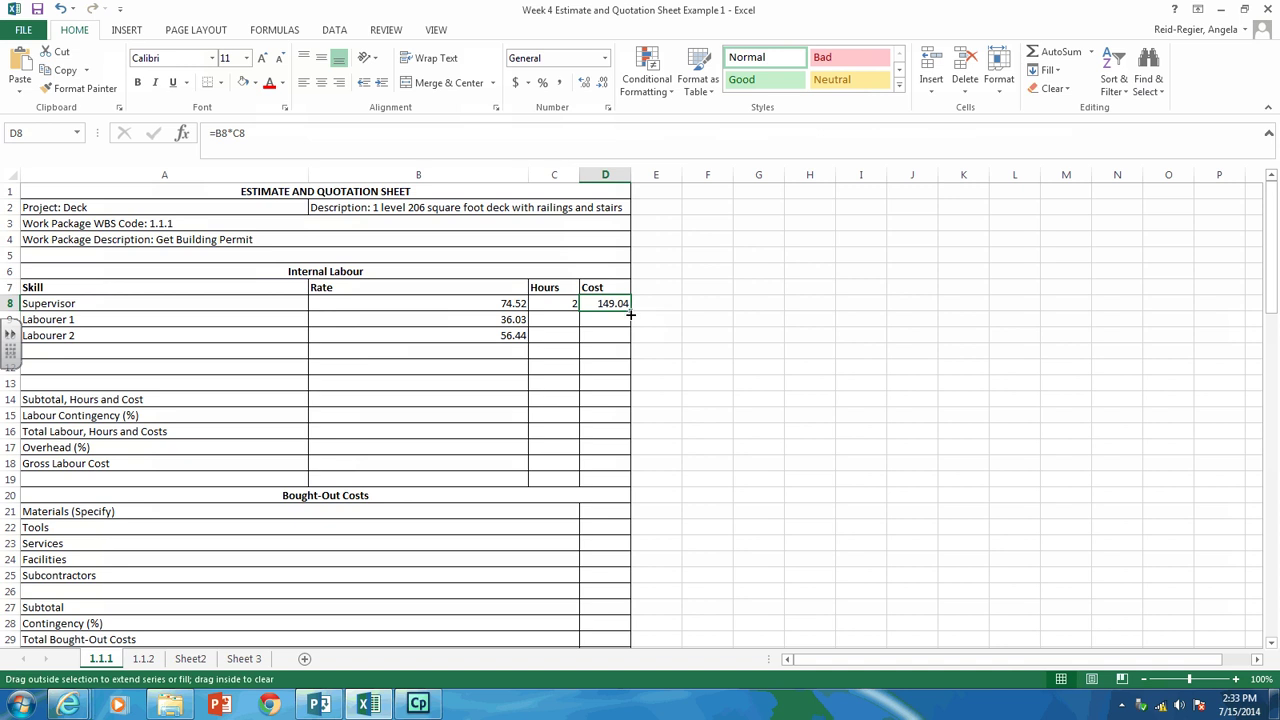
# Fill the Supervisor's cost formula down to both labourers and enter 0 hours for Labourer 1 and Labourer 2
pyautogui.press('Up')
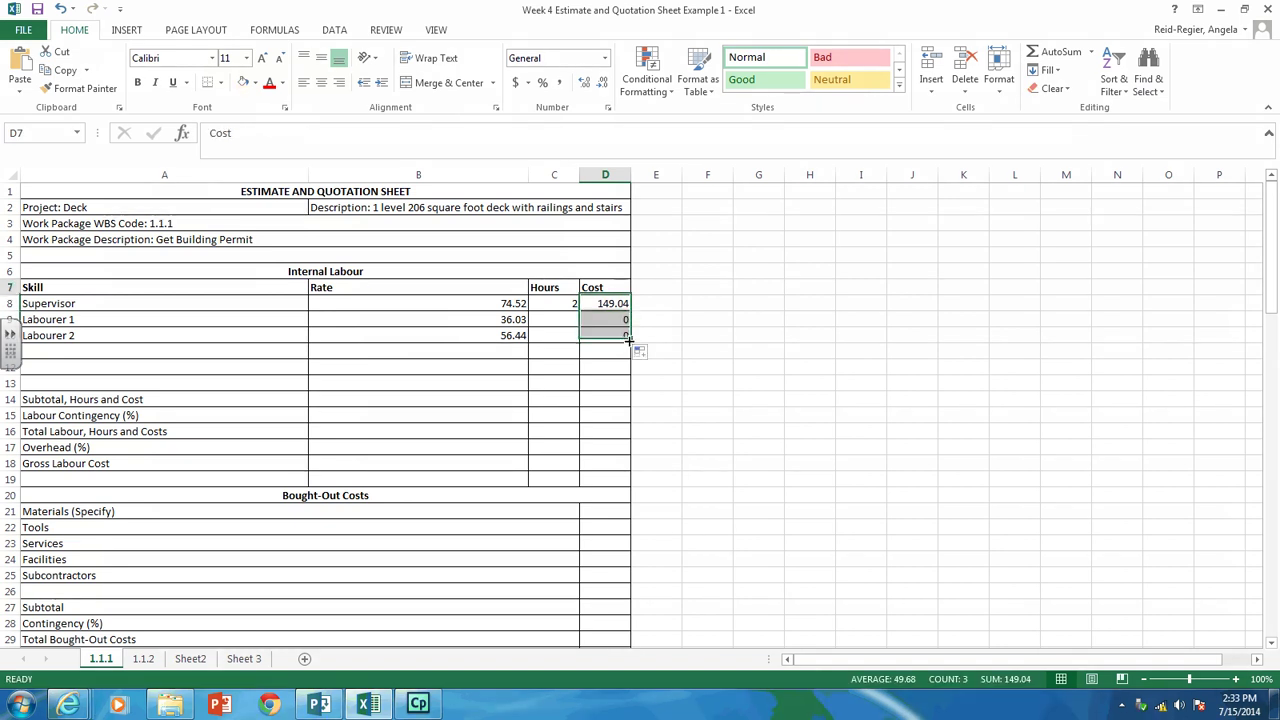
pyautogui.press('Down')
pyautogui.press('Down')
pyautogui.press('Left')
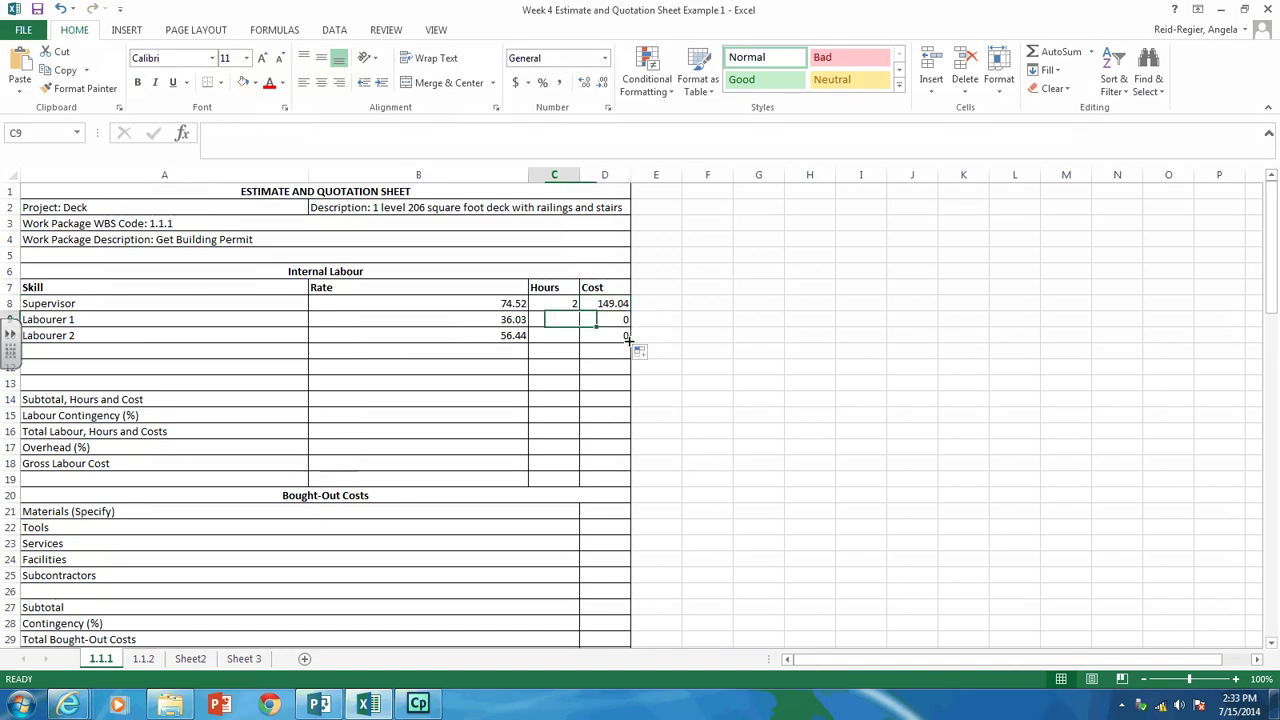
pyautogui.write('0')
pyautogui.press('Down')
pyautogui.write('0')
pyautogui.press('Down')
# Sum the labour costs D8:D13 in D14 of the Subtotal, Hours and Cost row
pyautogui.press('Down')
pyautogui.press('Down')
pyautogui.press('Down')
pyautogui.press('Down')
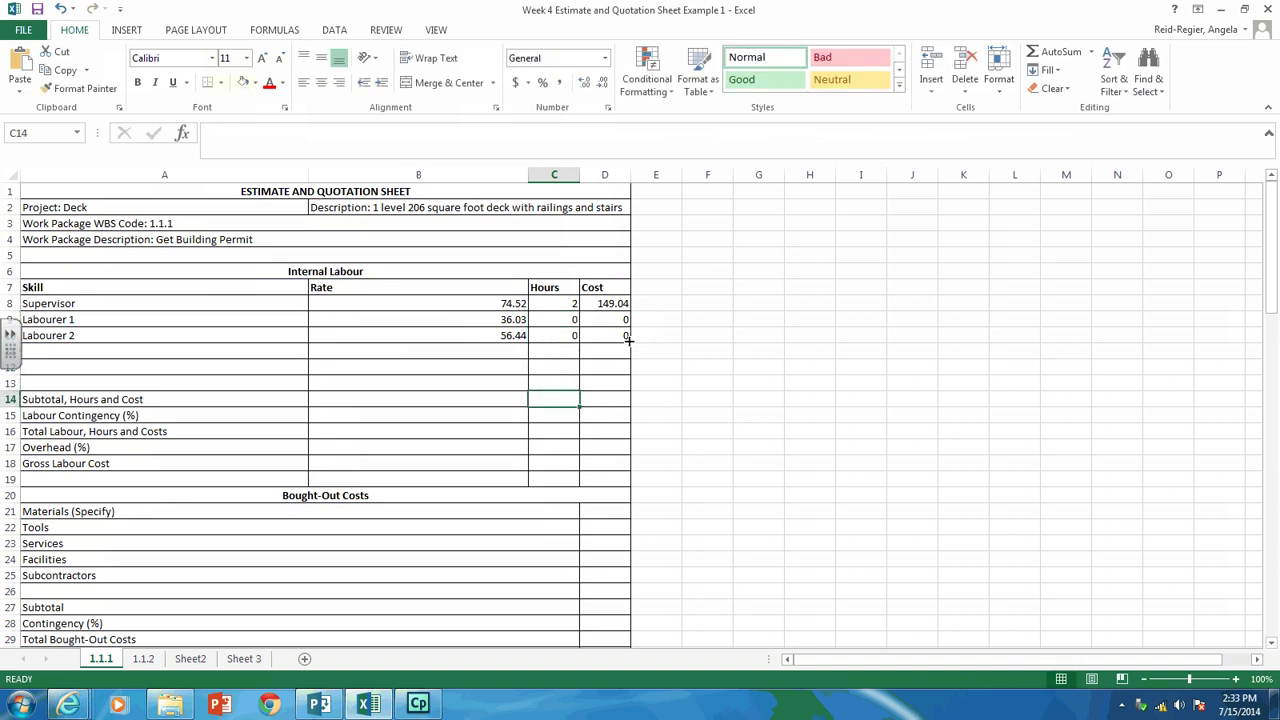
pyautogui.press('Up')
pyautogui.press('Right')
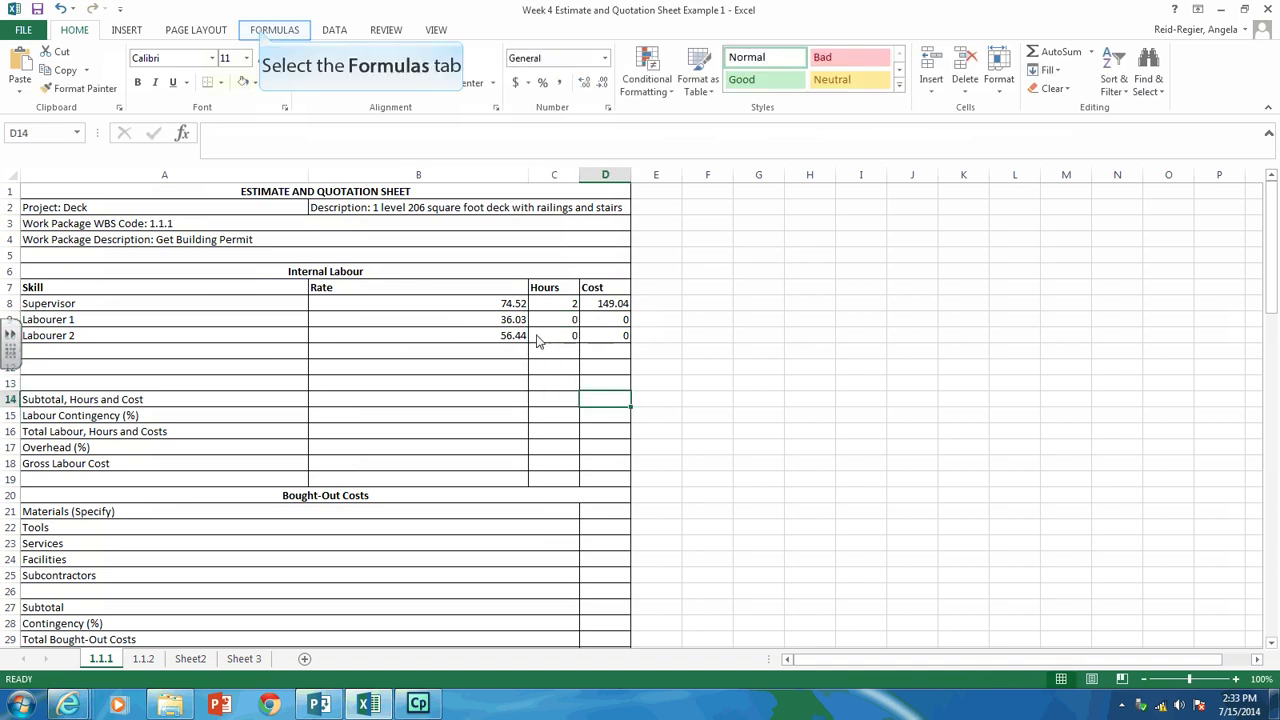
pyautogui.click(268, 30)
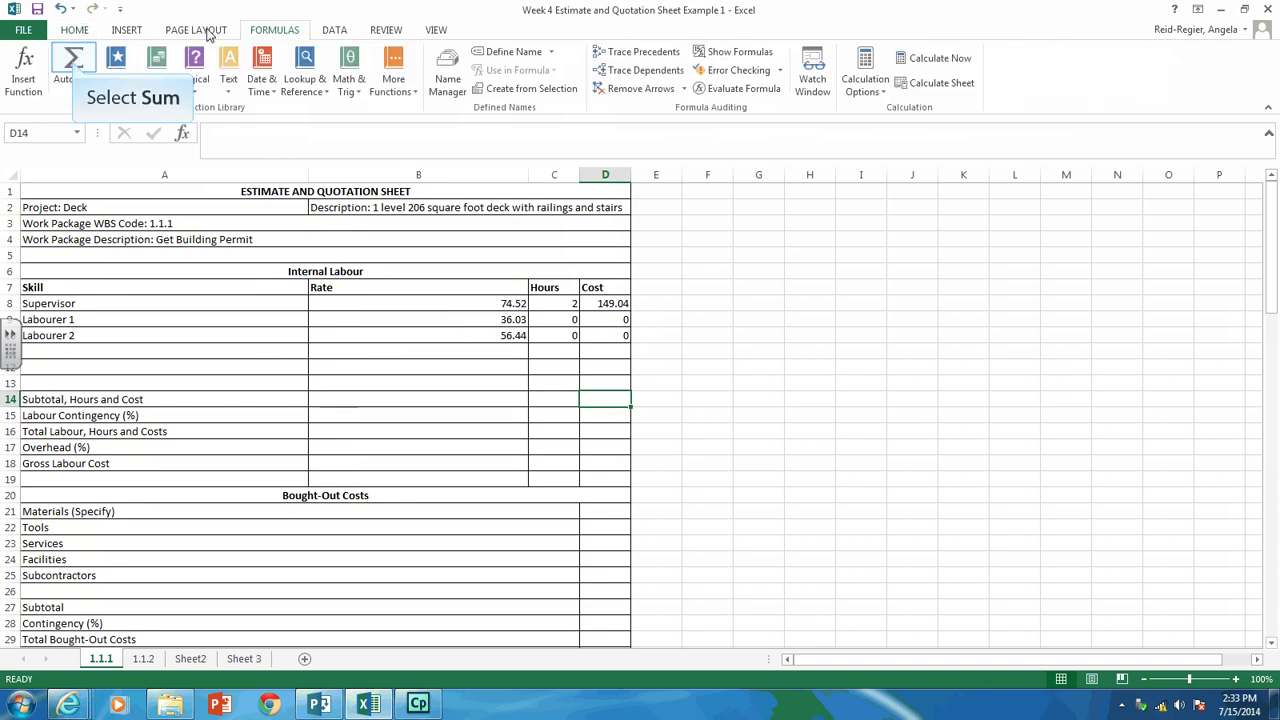
pyautogui.click(73, 62)
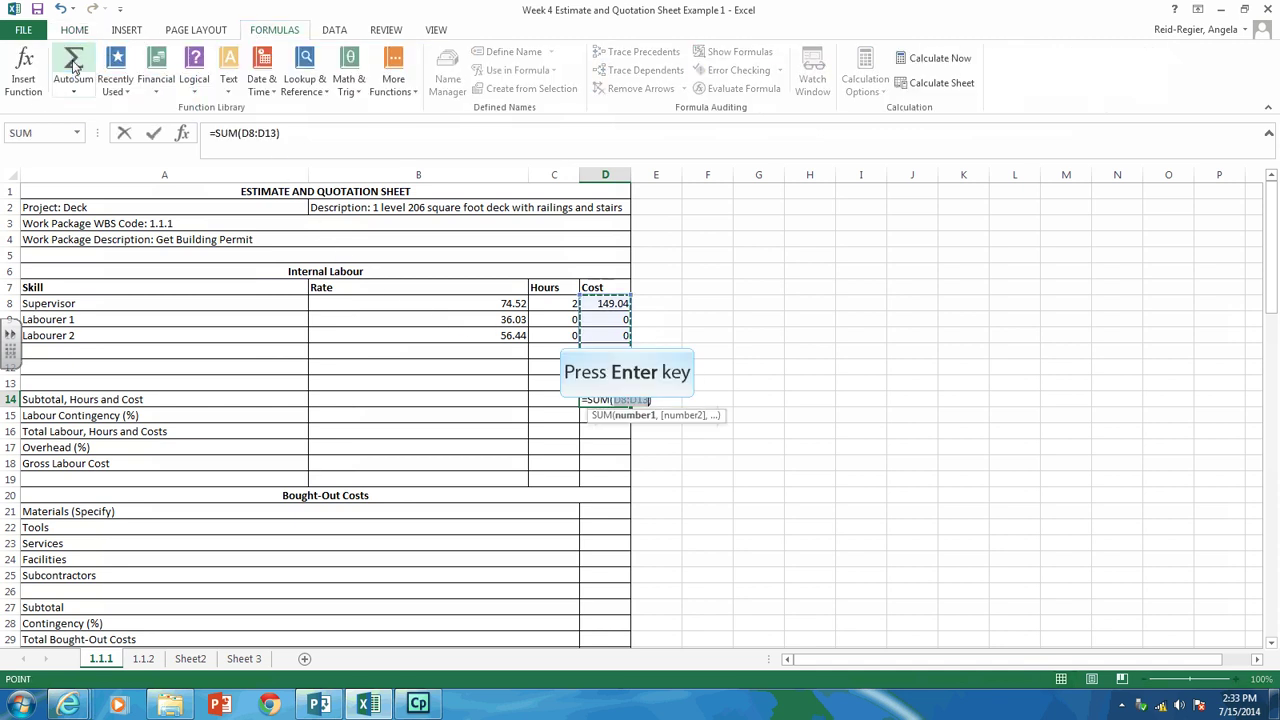
pyautogui.press('Return')
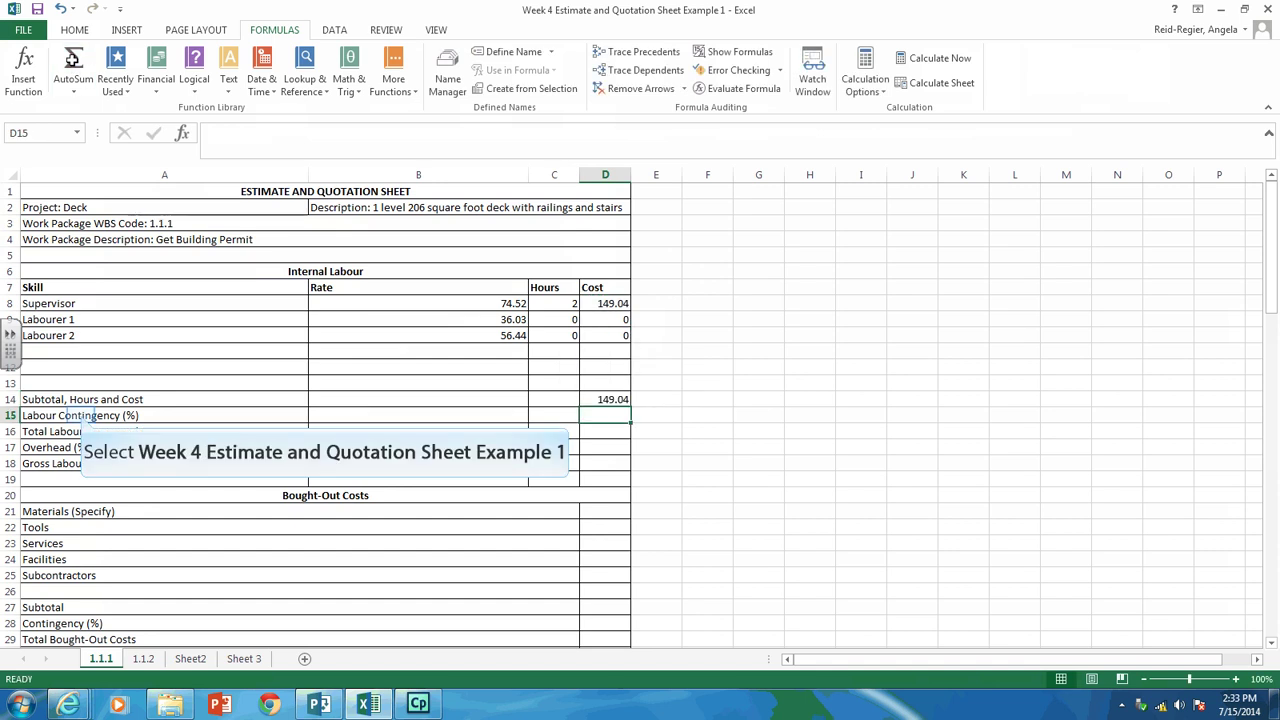
# Change the label in A15 to "Labour Contingency (10%)" and enter 0.1 as its rate in C15
pyautogui.click(82, 415)
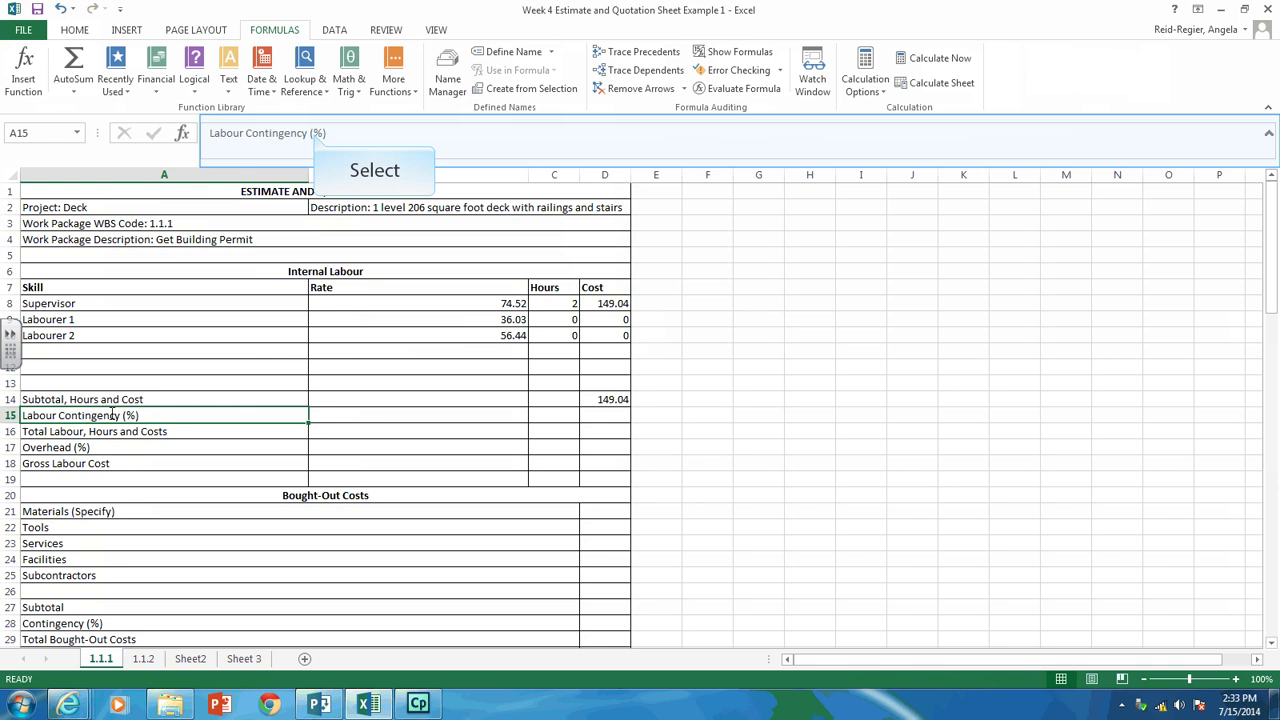
pyautogui.click(316, 133)
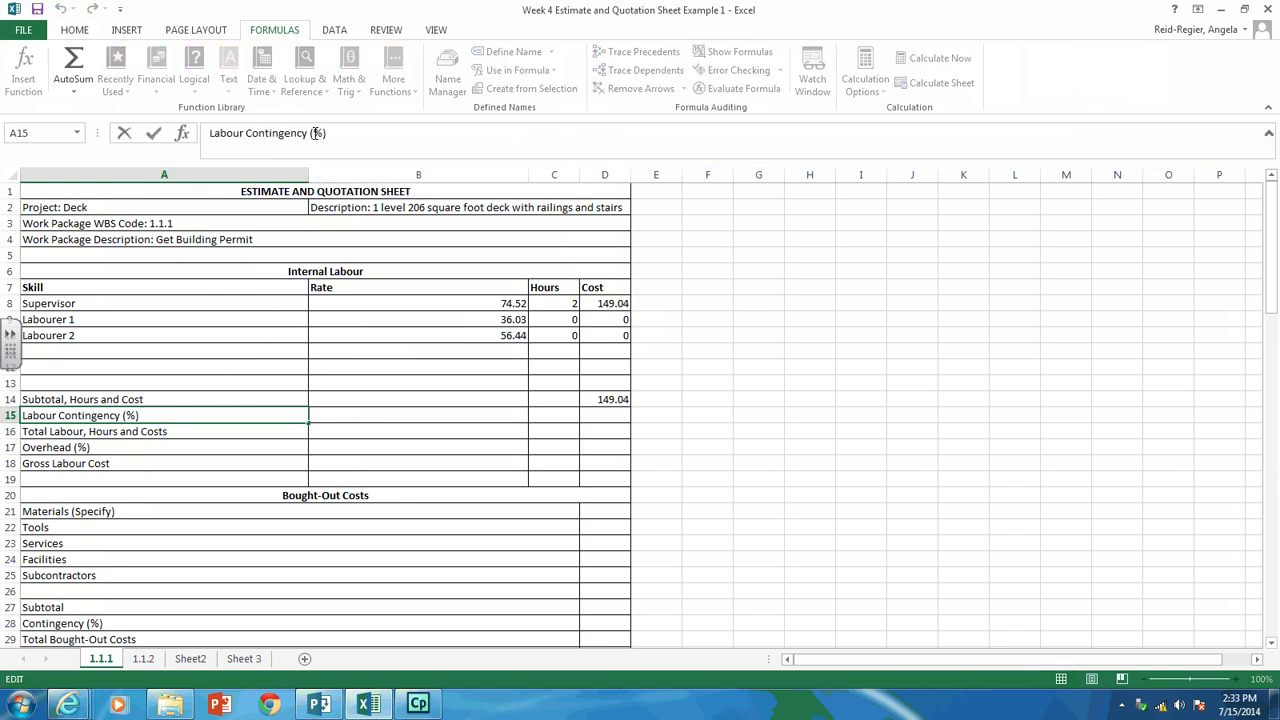
pyautogui.write('1')
pyautogui.write('0')
pyautogui.press('Return')
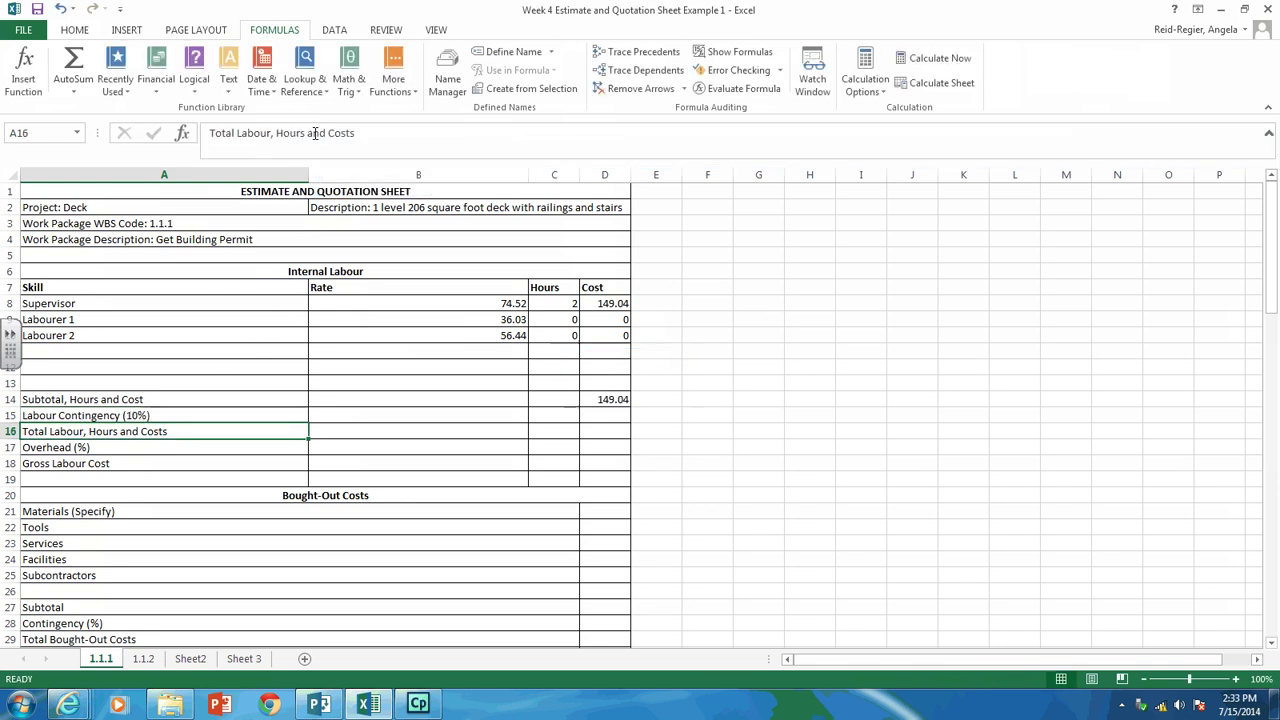
pyautogui.press('Up')
pyautogui.press('Right')
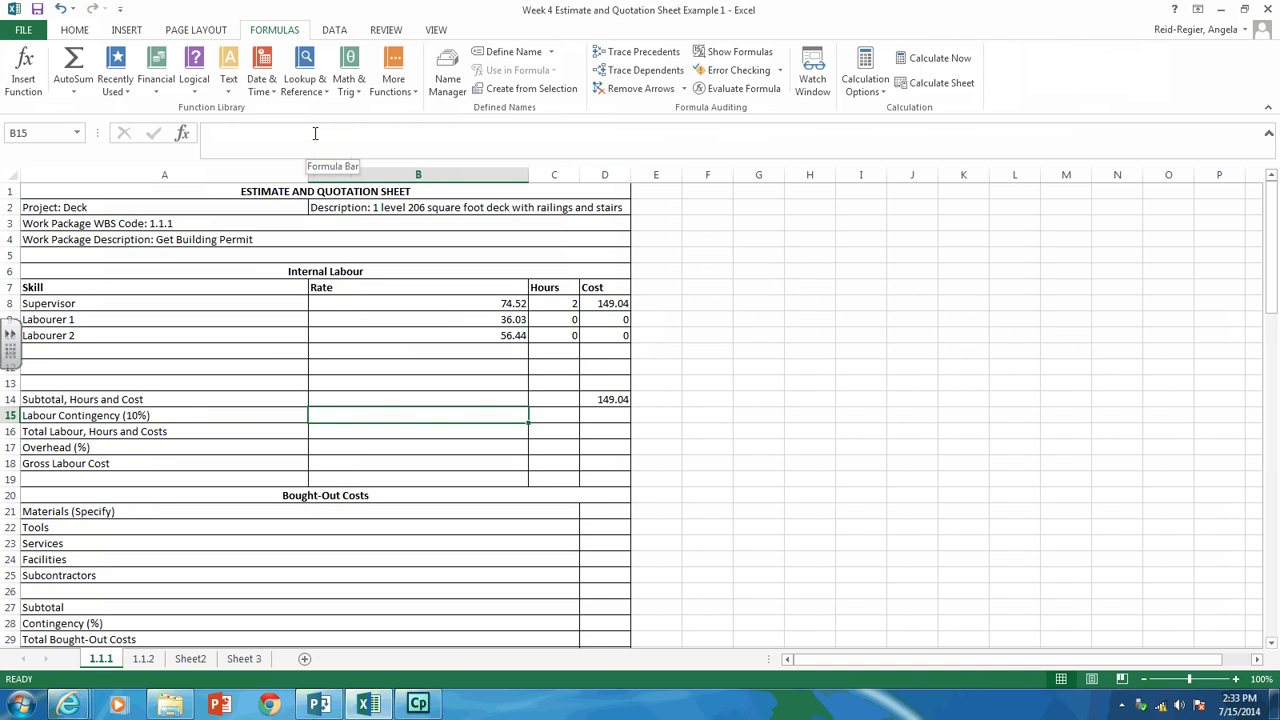
pyautogui.press('Right')
pyautogui.write('0.1')
pyautogui.hotkey('ctrl', 'Return')
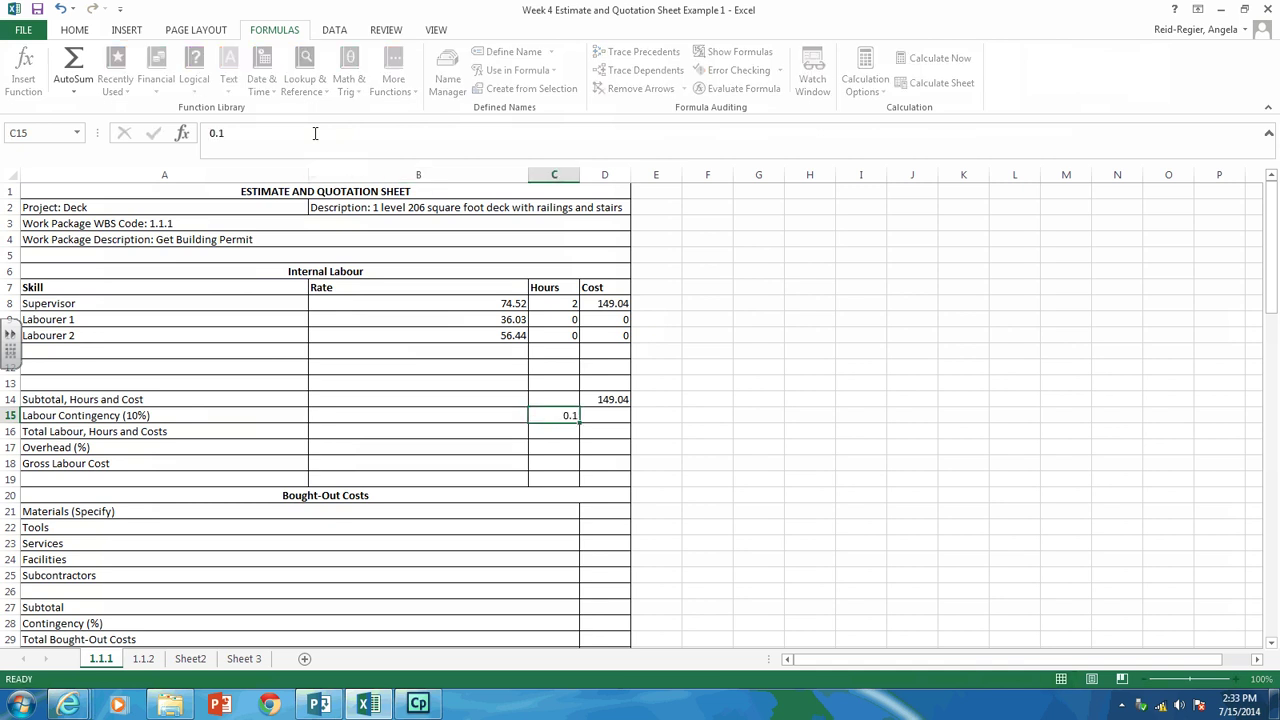
# Calculate the labour contingency cost in D15 by multiplying the rate in C15 by the subtotal in D14
pyautogui.press('Right')
pyautogui.write('=')
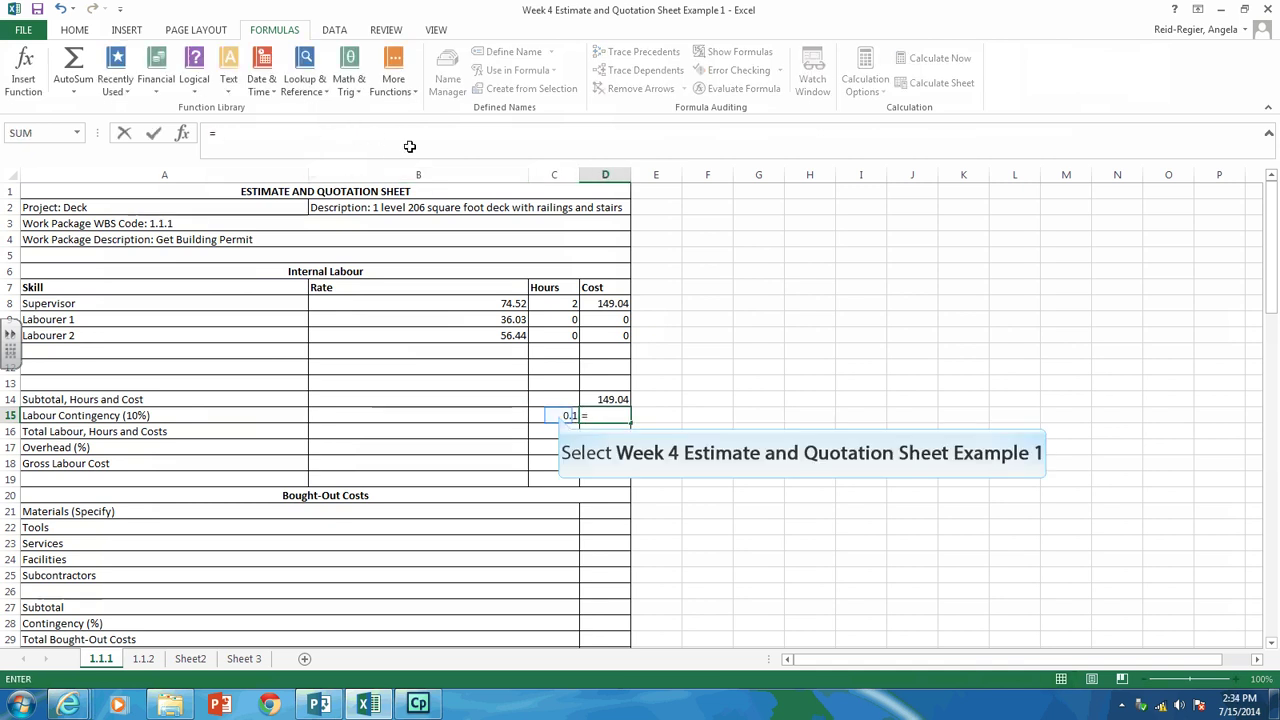
pyautogui.click(558, 415)
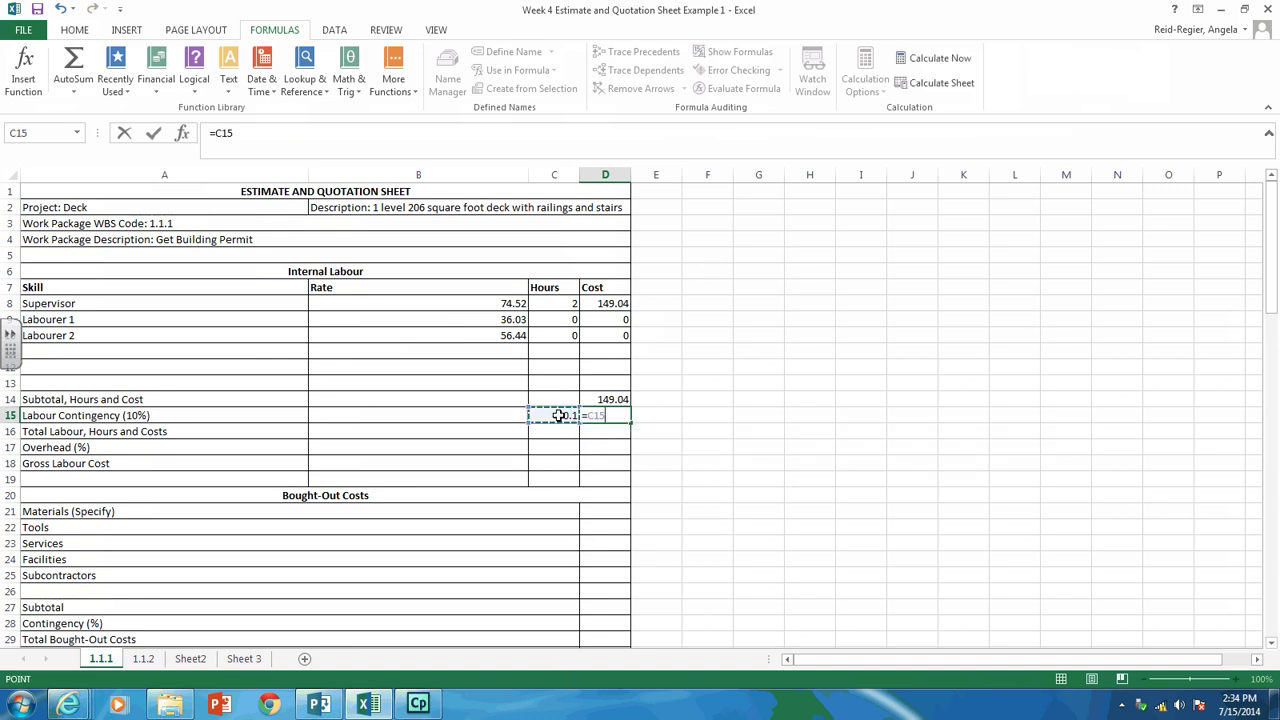
pyautogui.write('*')
pyautogui.click(596, 399)
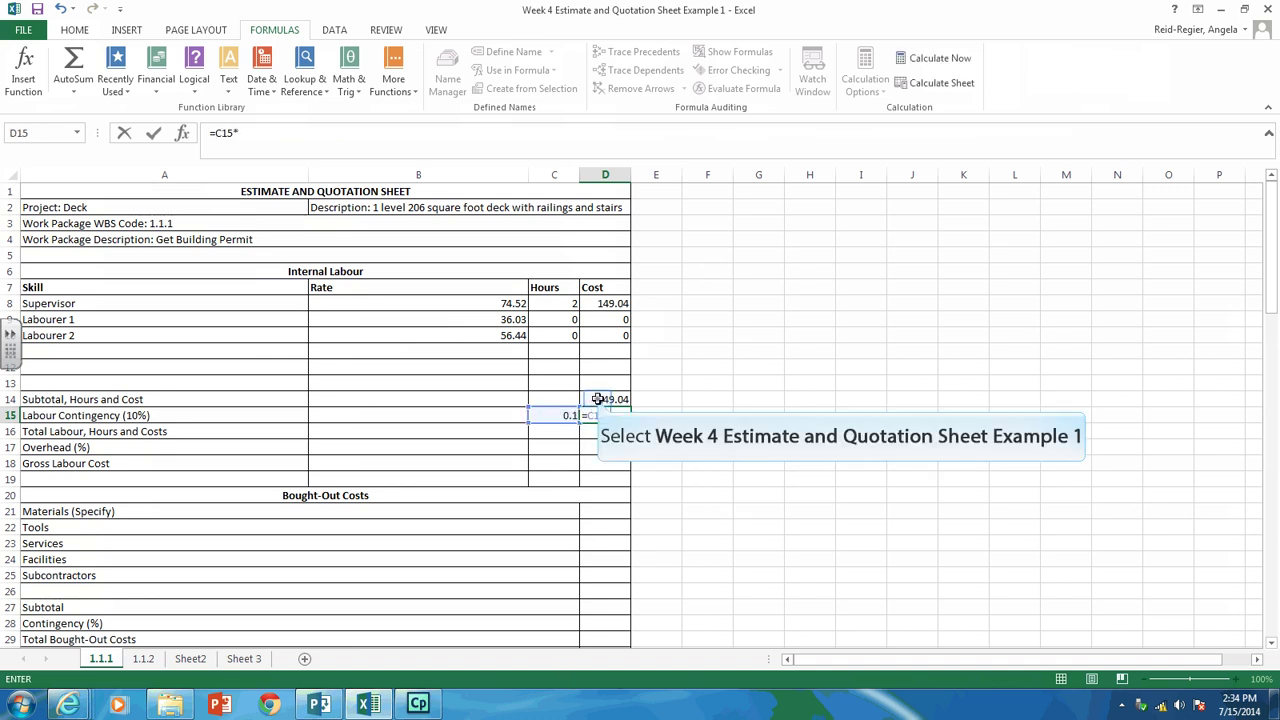
pyautogui.press('Return')
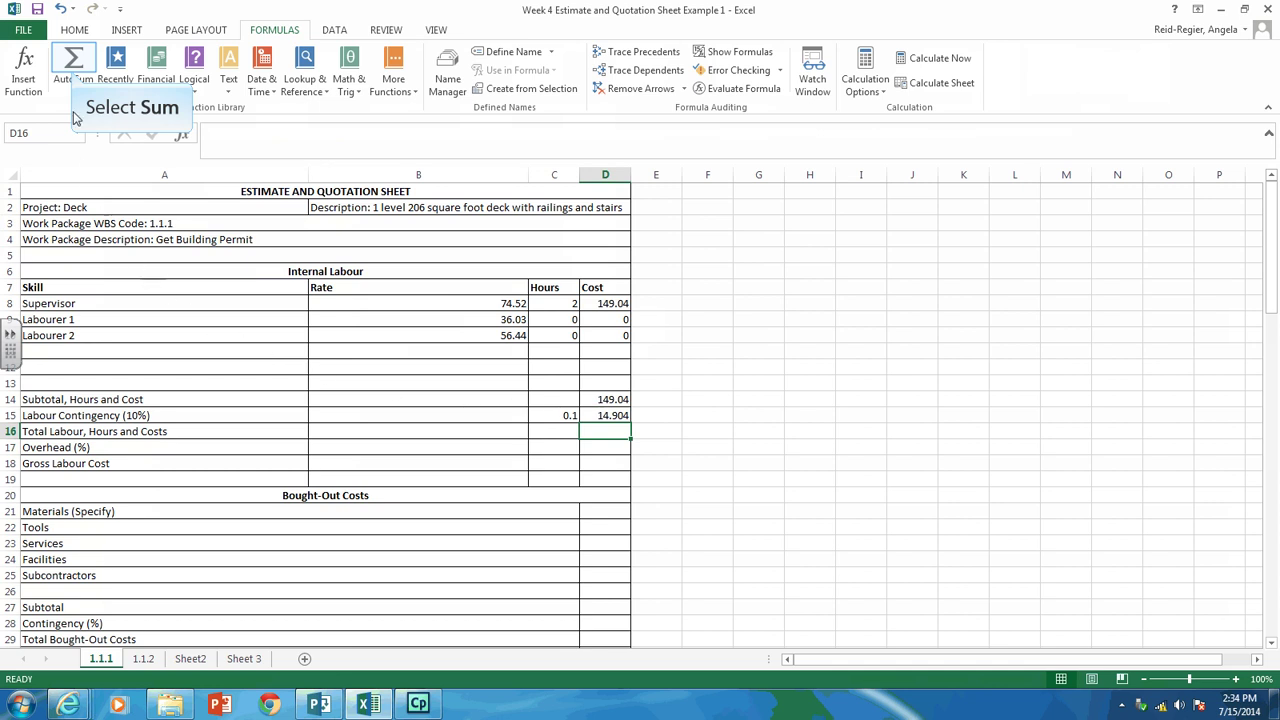
# Sum the labour subtotal and contingency, D14:D15, in D16 of the Total Labour, Hours and Costs row
pyautogui.click(72, 70)
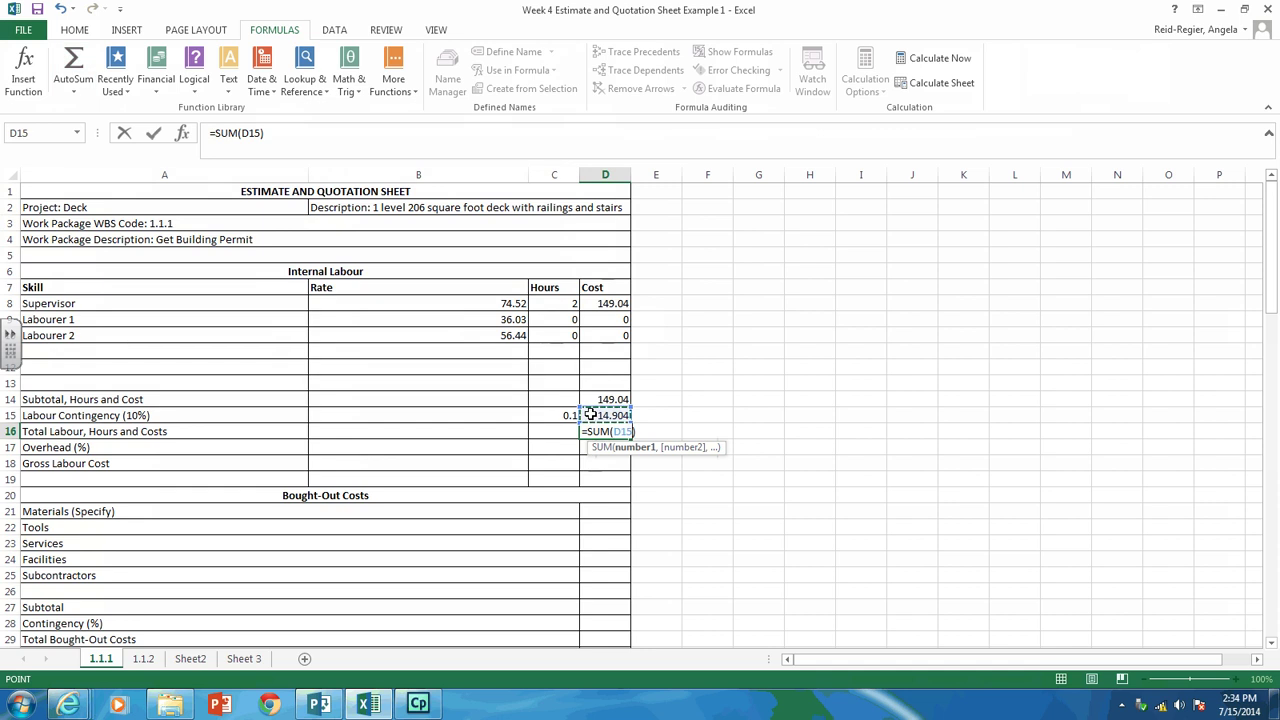
pyautogui.moveTo(591, 415); pyautogui.dragTo(591, 399)
pyautogui.press('Return')
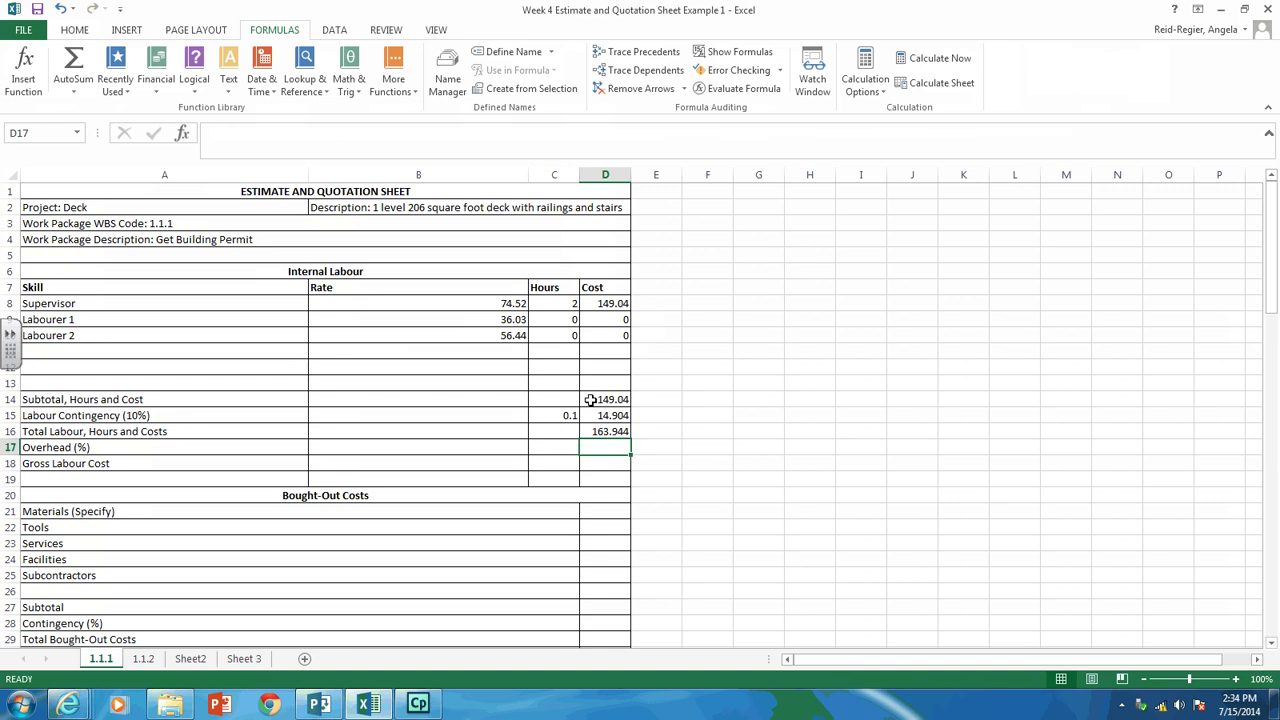
# Calculate the Gross Labour Cost in D18 by adding the overhead in D17 and the total labour in D16
pyautogui.press('Return')
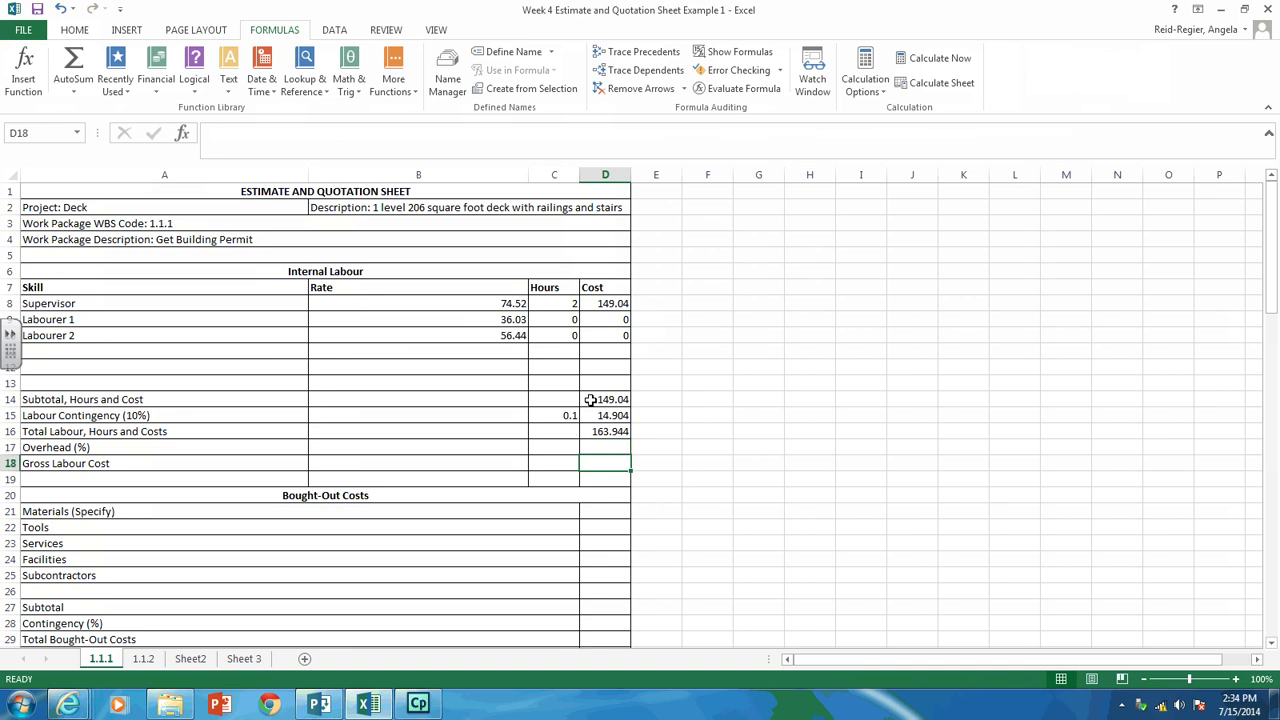
pyautogui.write('=')
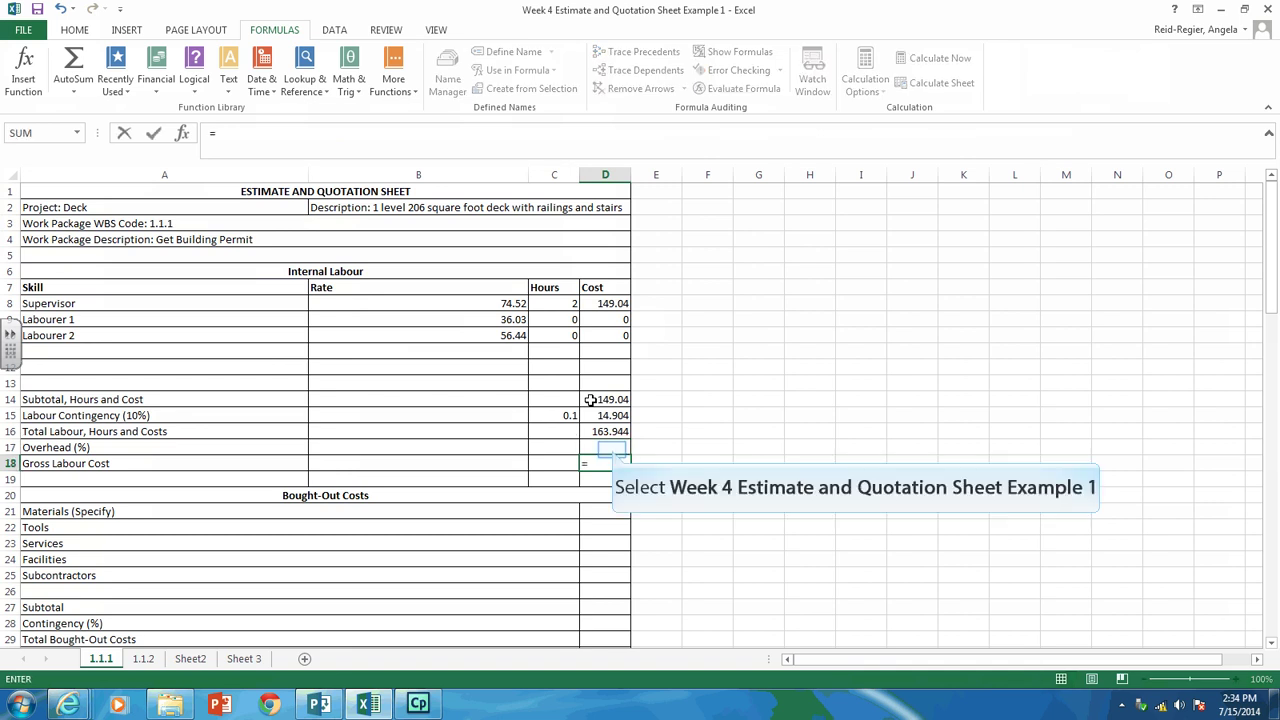
pyautogui.click(612, 450)
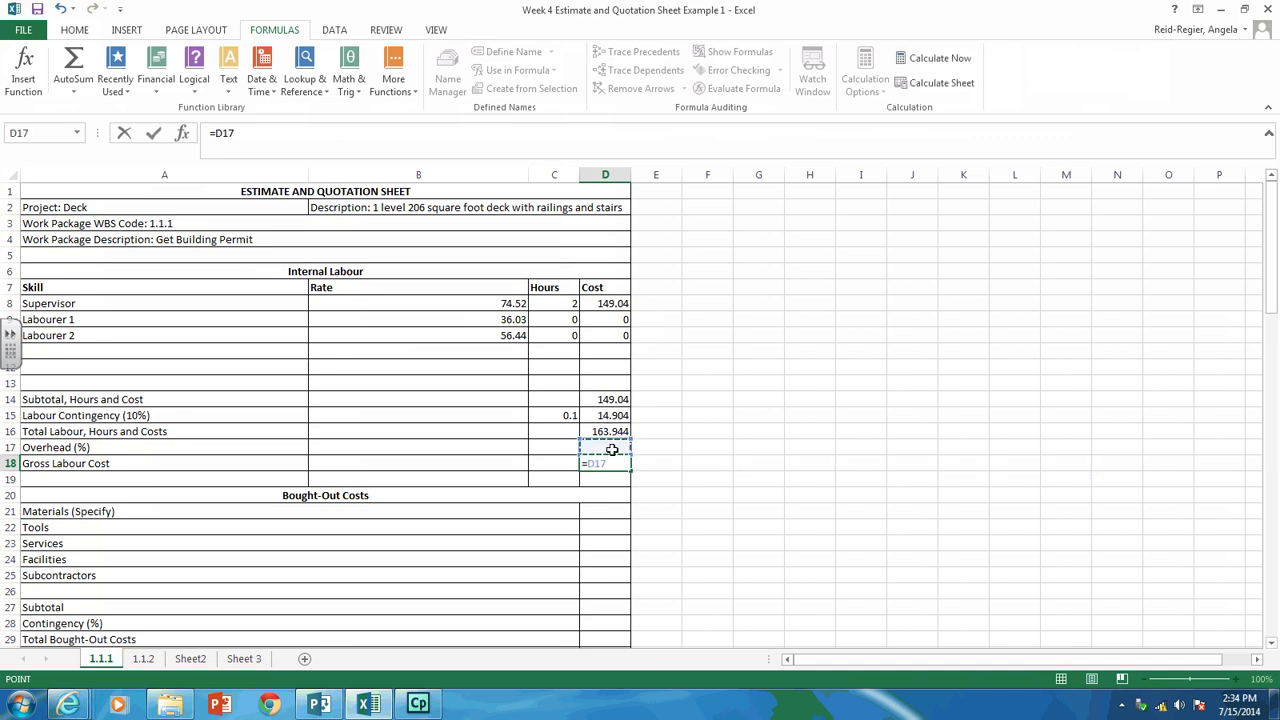
pyautogui.write('+')
pyautogui.click(608, 432)
pyautogui.press('Return')
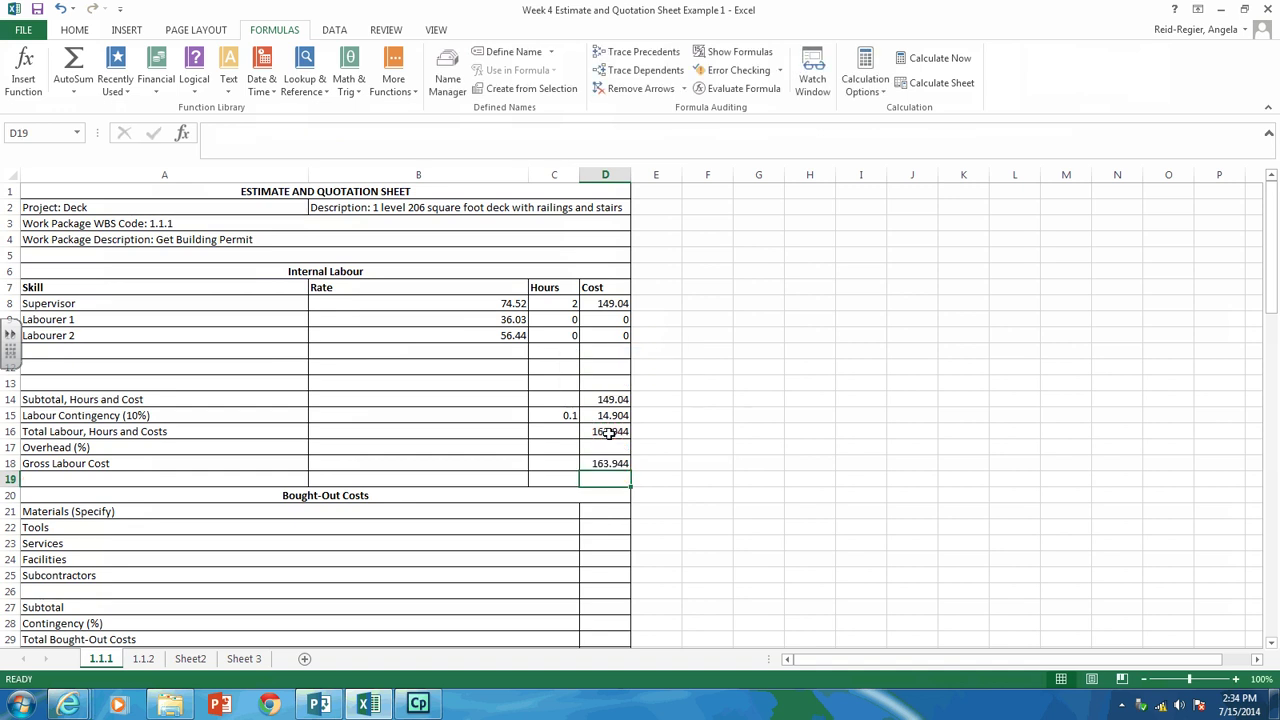
# Look through the Bought-Out Costs and Expenses rows down to the total quoted row 37
pyautogui.press('Down')
pyautogui.press('Down')
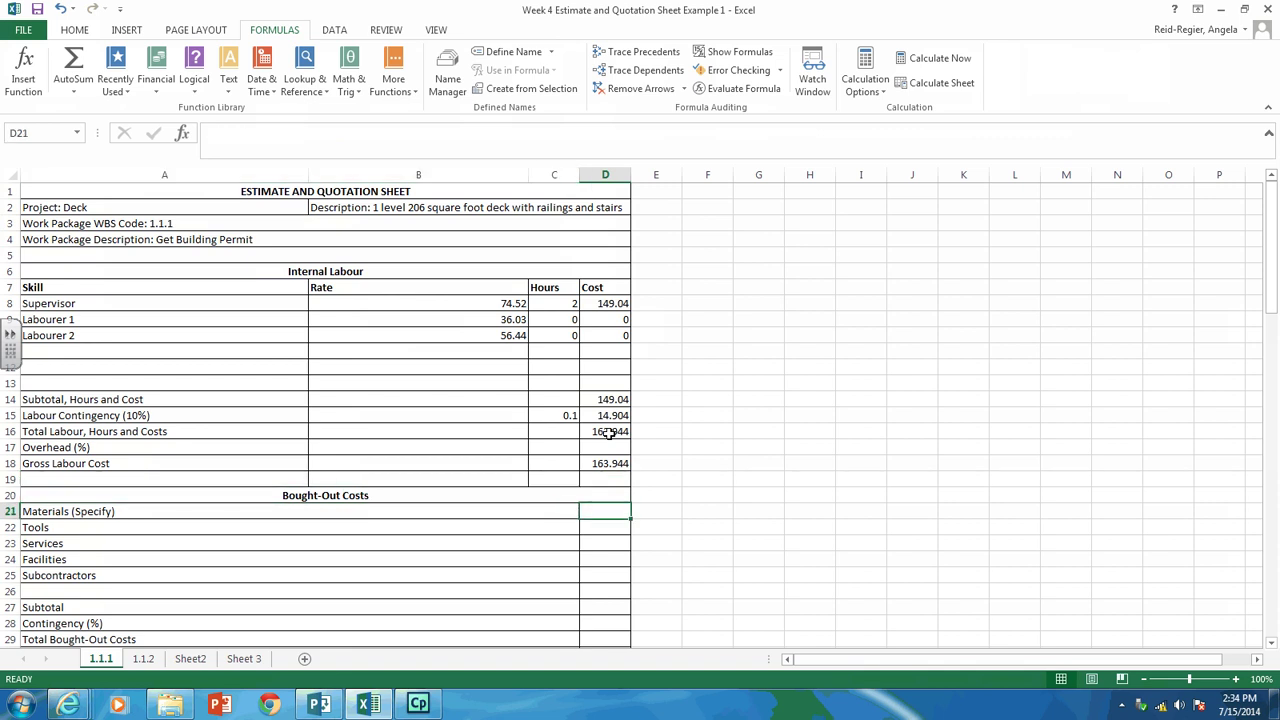
pyautogui.press('Down')
pyautogui.press('Down')
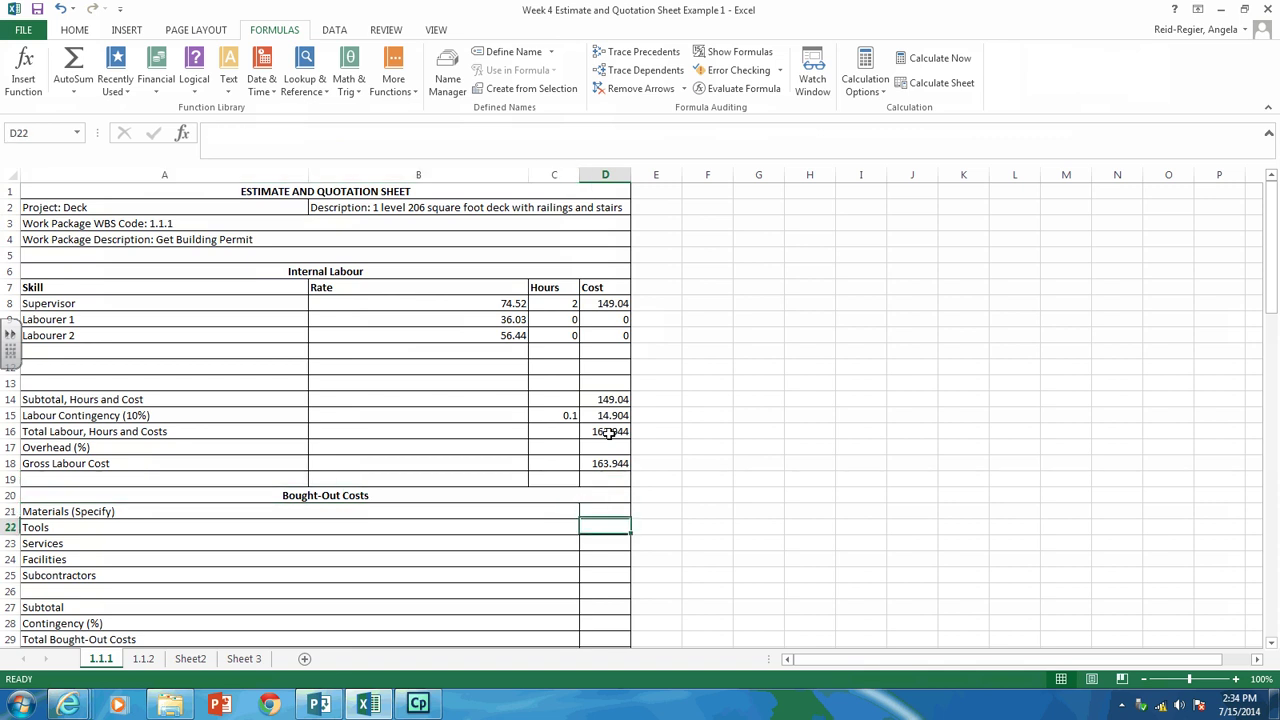
pyautogui.press('Down')
pyautogui.press('Down')
pyautogui.press('Down')
pyautogui.press('Down')
pyautogui.press('Down')
pyautogui.press('Down')
pyautogui.press('Down')
pyautogui.press('Down')
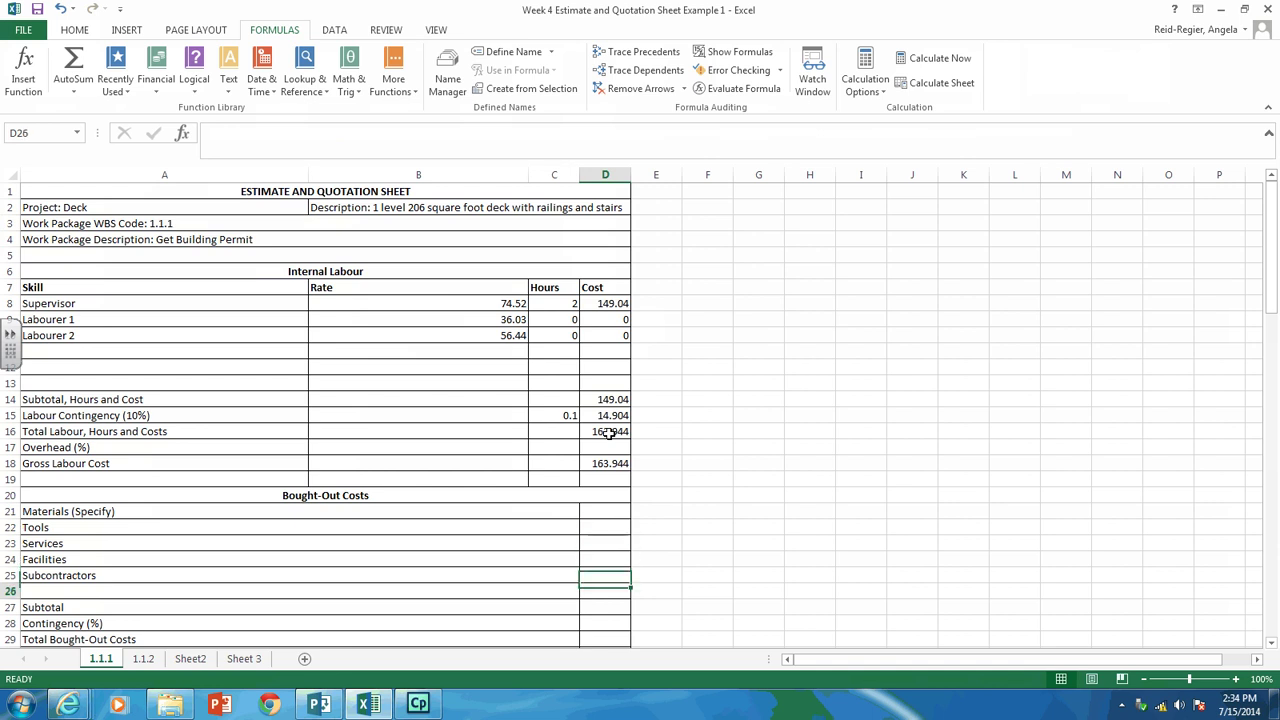
pyautogui.press('Down')
pyautogui.press('Down')
pyautogui.press('Down')
pyautogui.press('Down')
pyautogui.press('Down')
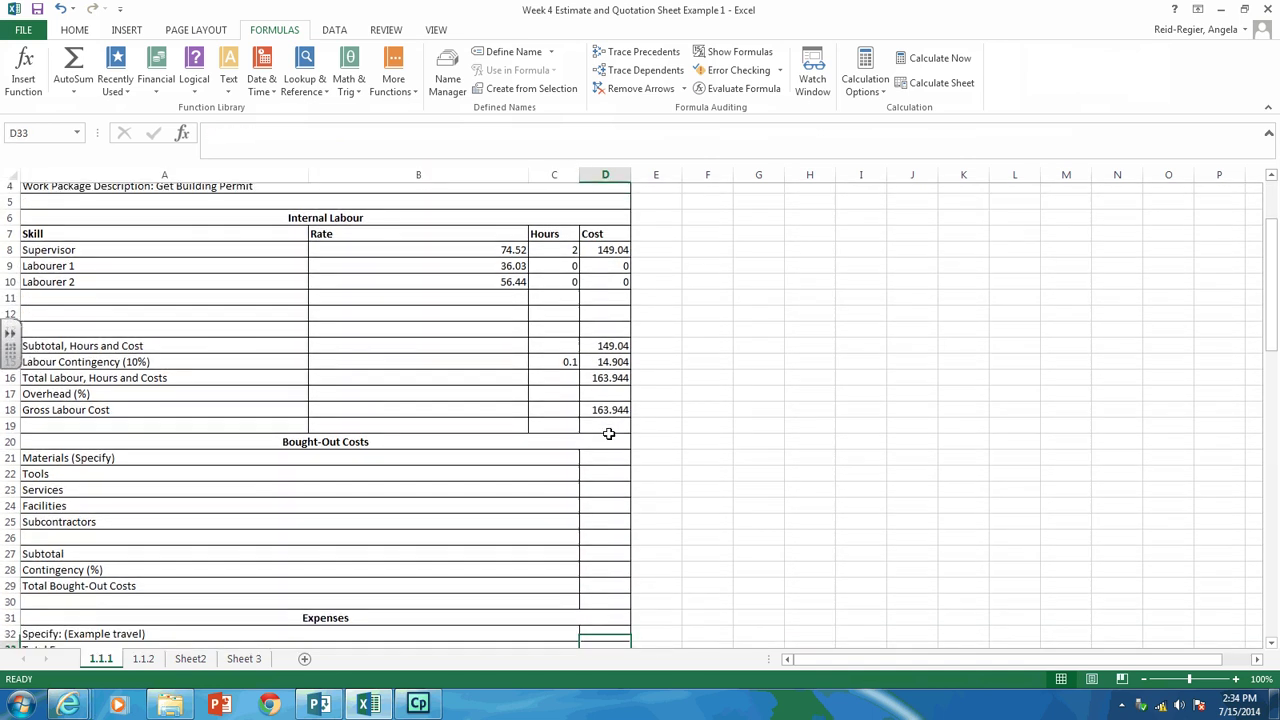
pyautogui.press('Down')
pyautogui.press('Down')
pyautogui.press('Down')
pyautogui.press('Down')
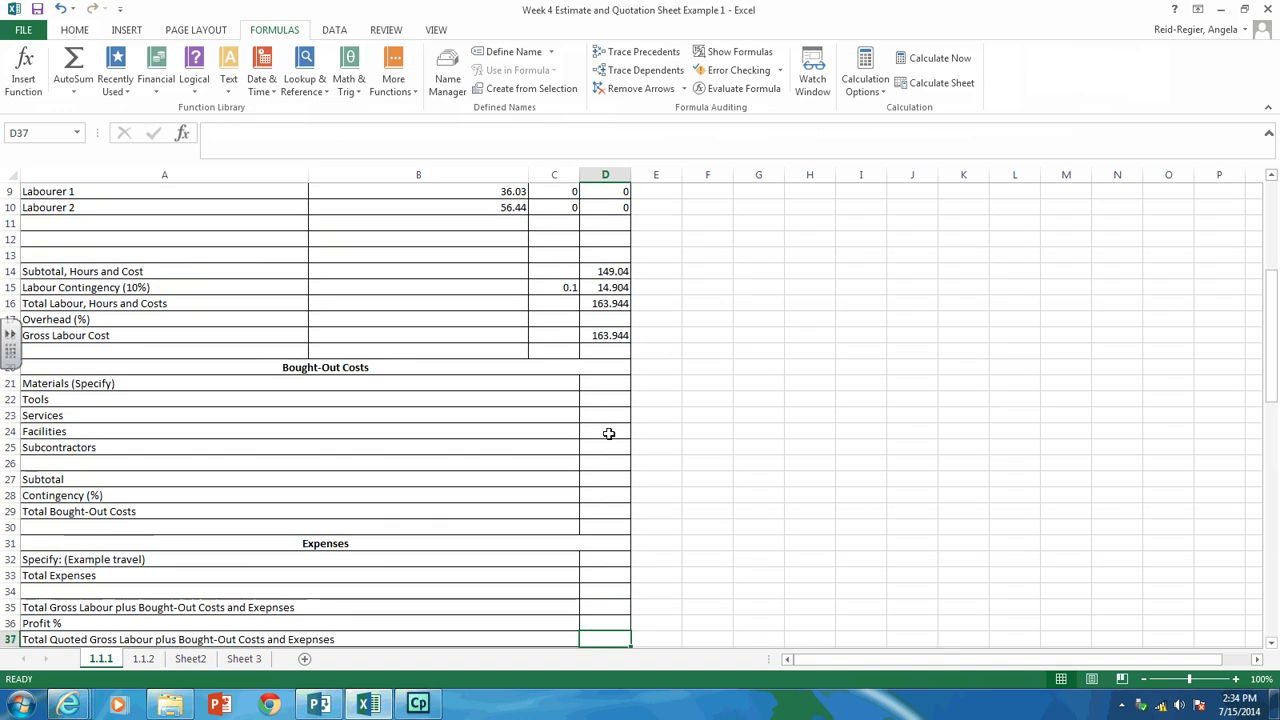
# Replace the travel example in the Expenses label A32 so that it reads "Specify: Buidling Permit"
pyautogui.press('Up')
pyautogui.press('Up')
pyautogui.press('Up')
pyautogui.press('Up')
pyautogui.press('Up')
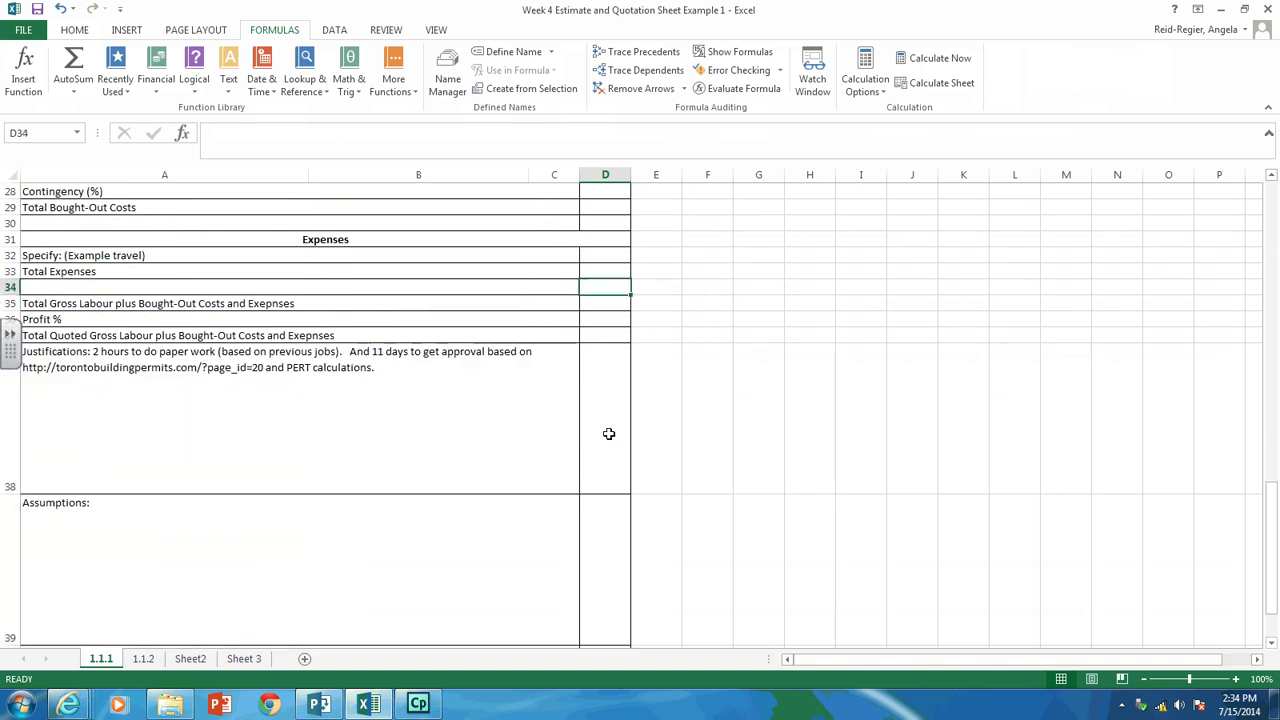
pyautogui.press('Up')
pyautogui.press('Left')
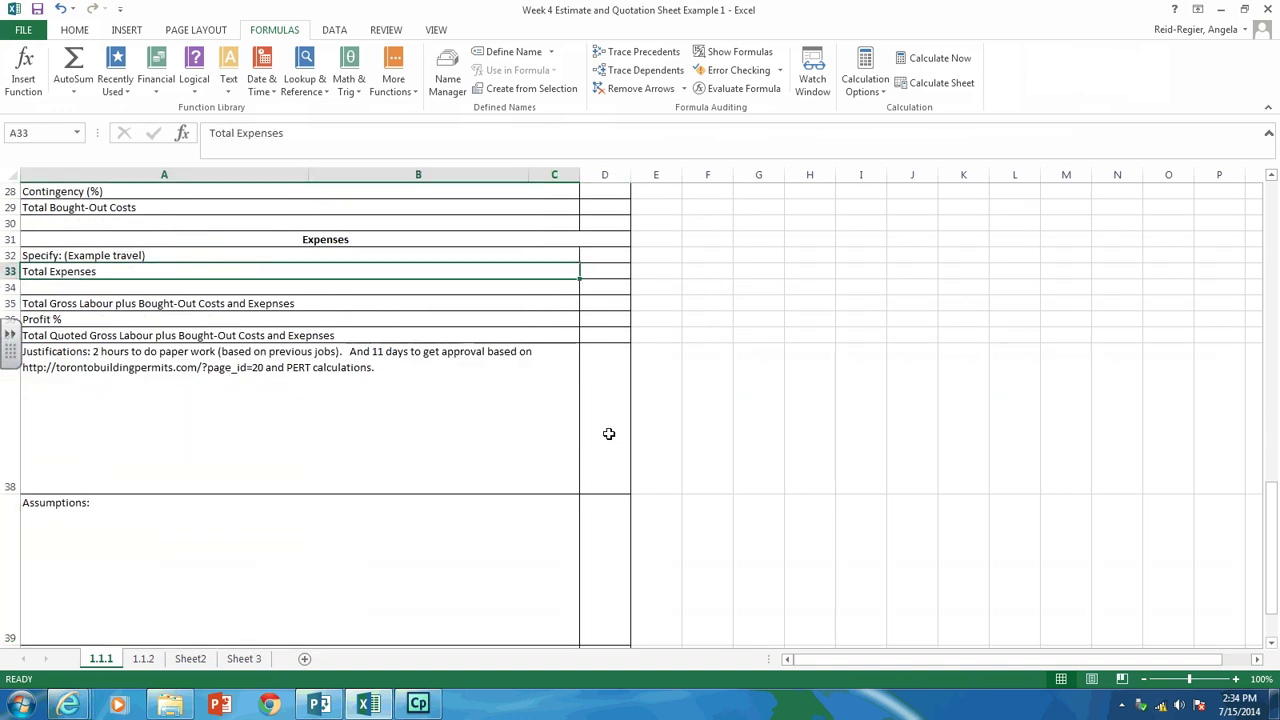
pyautogui.press('Up')
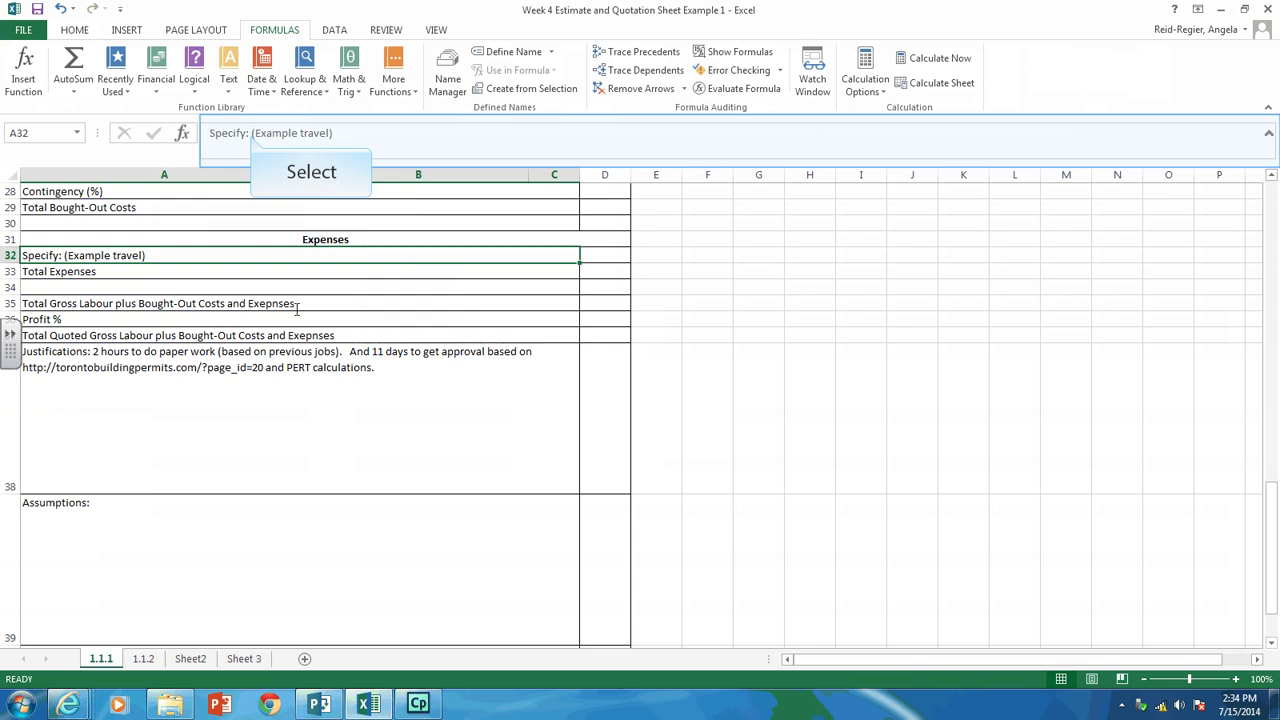
pyautogui.click(252, 133)
pyautogui.hotkey('shift', 'End')
pyautogui.press('Delete')
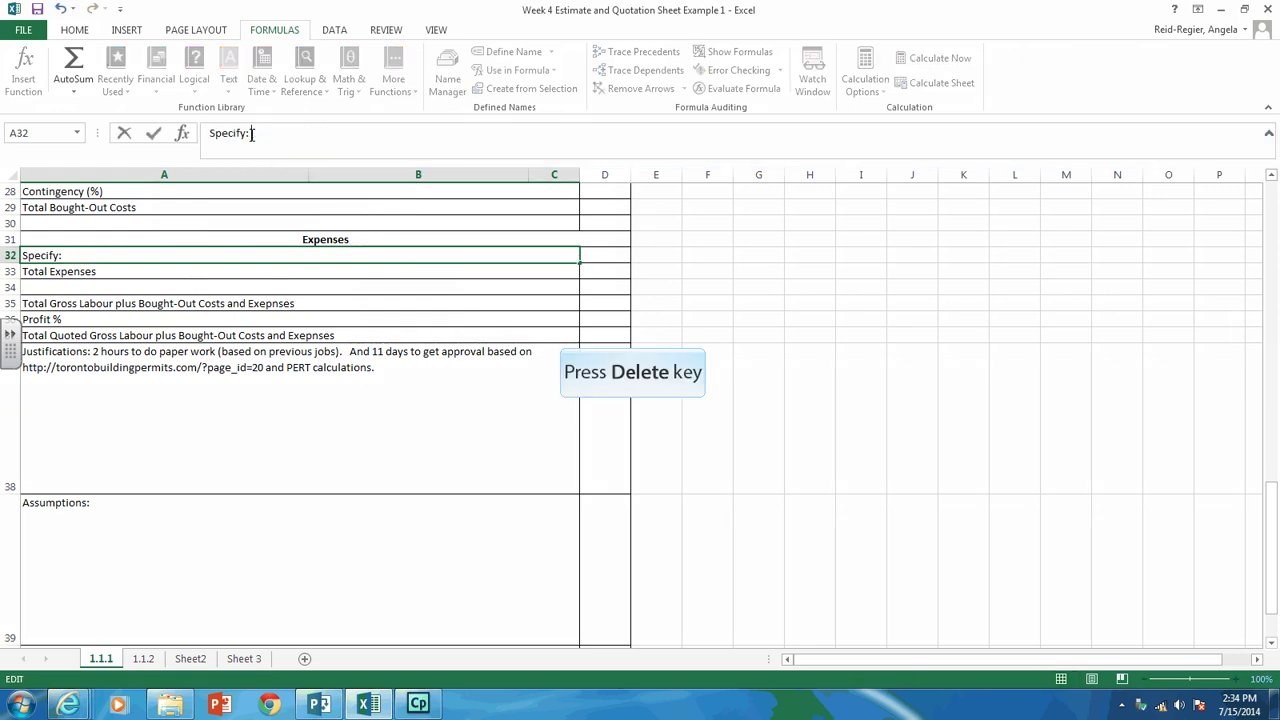
pyautogui.write('Buidling Permit')
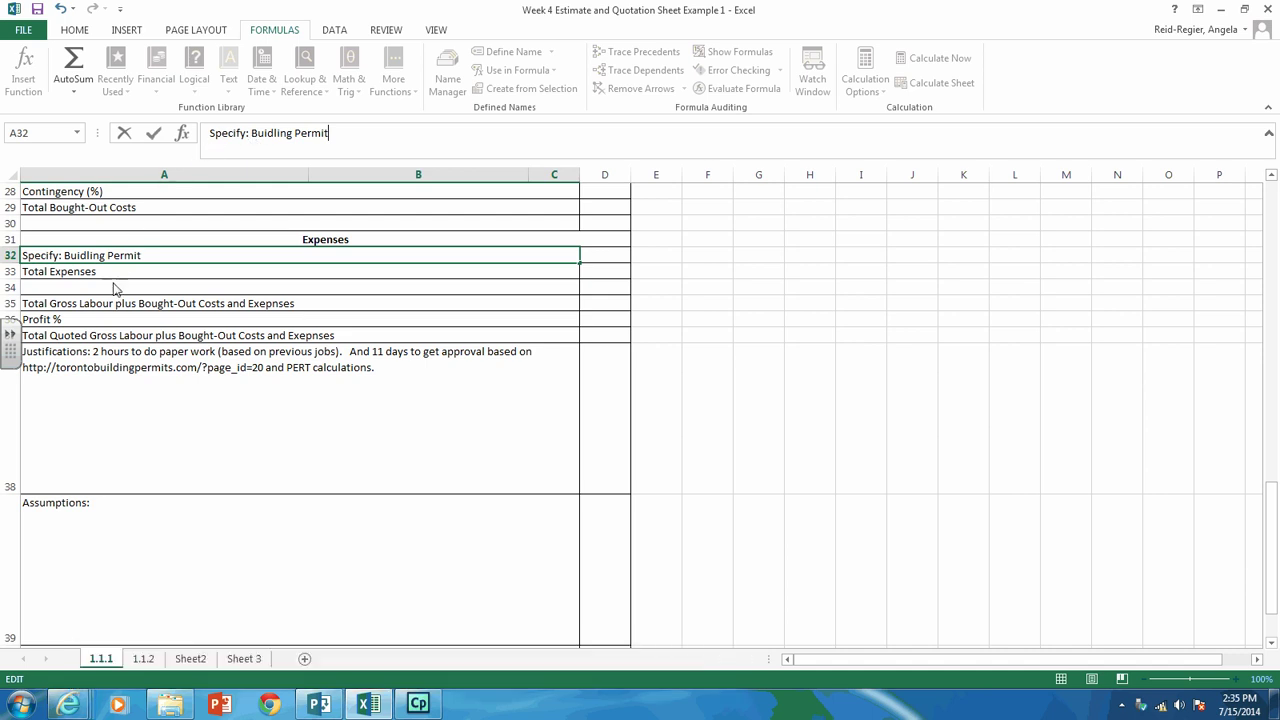
# Switch to the browser and examine the Toronto Building Fee Schedule's permit fee calculations and alterations and renovations rates
pyautogui.click(68, 706)
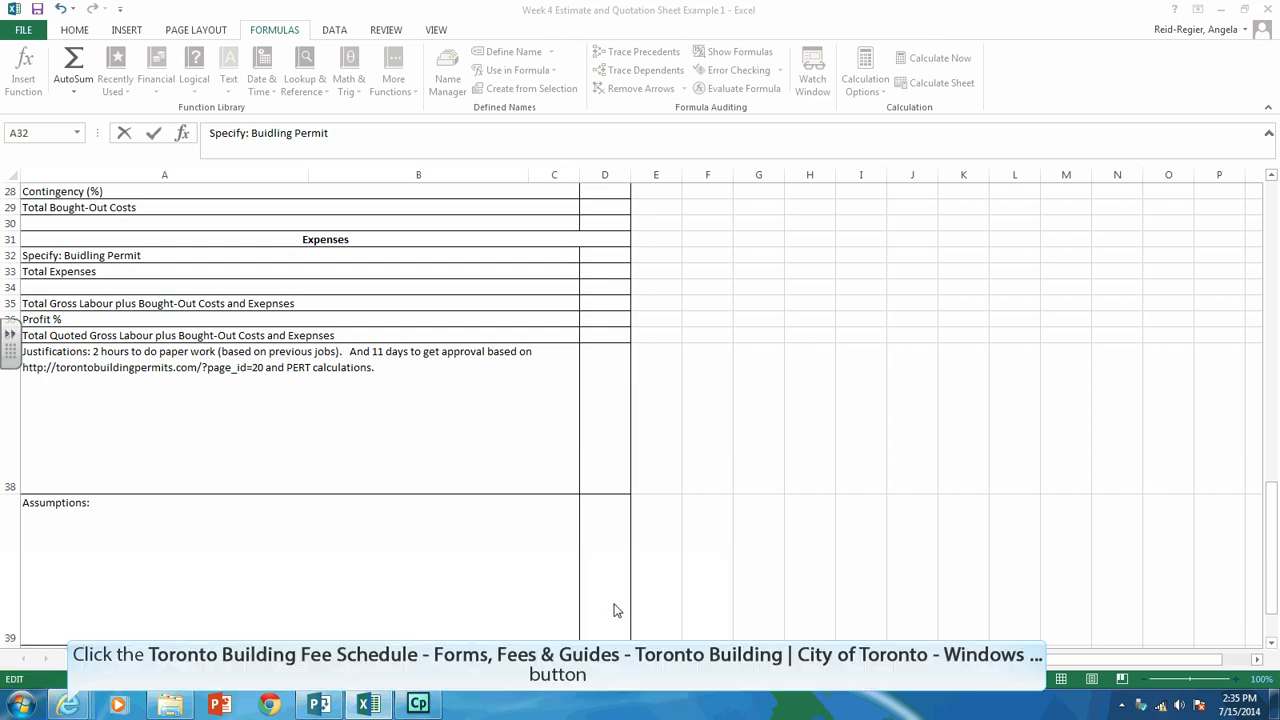
pyautogui.click(68, 706)
pyautogui.click(597, 598)
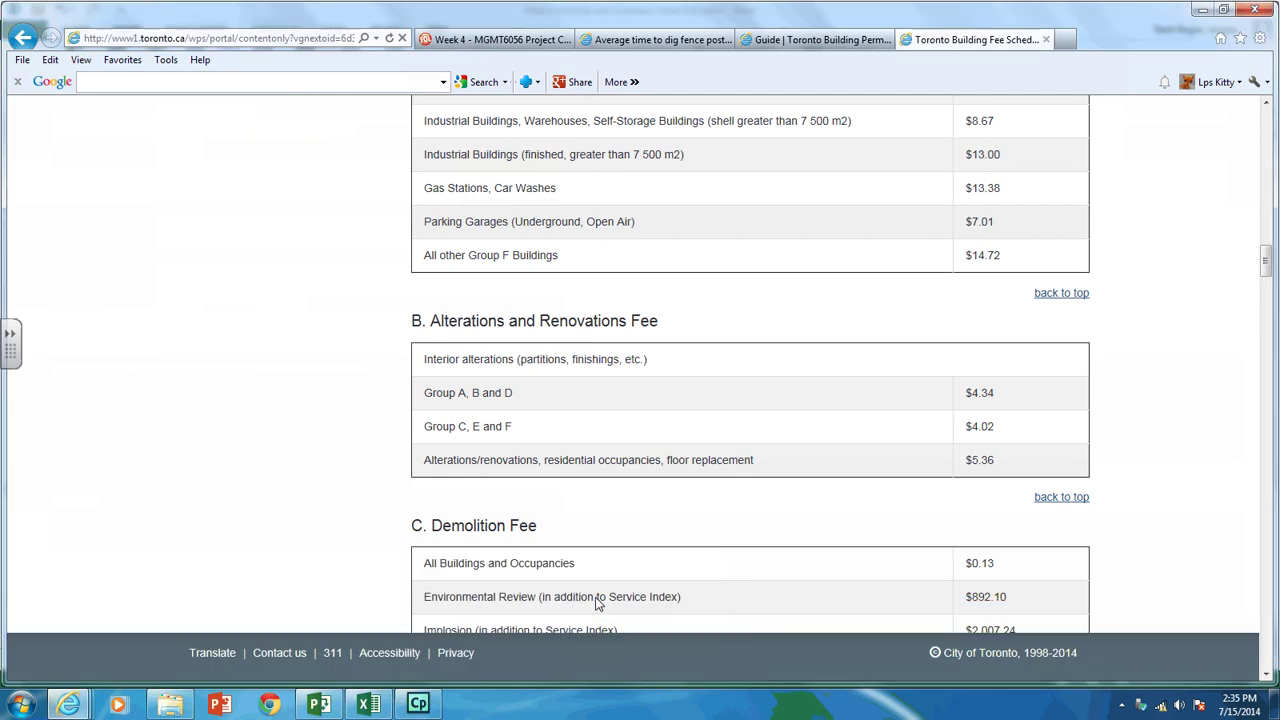
pyautogui.moveTo(1267, 279); pyautogui.dragTo(1263, 187)
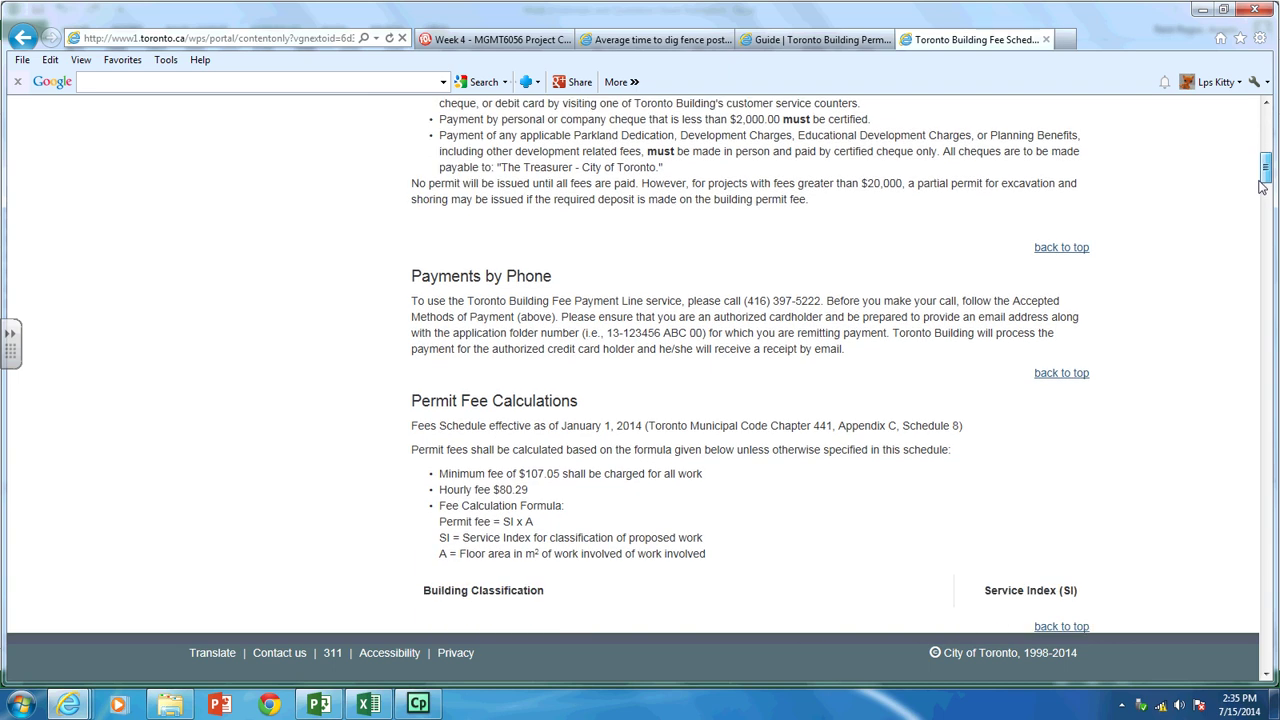
pyautogui.moveTo(1263, 187); pyautogui.dragTo(1229, 274)
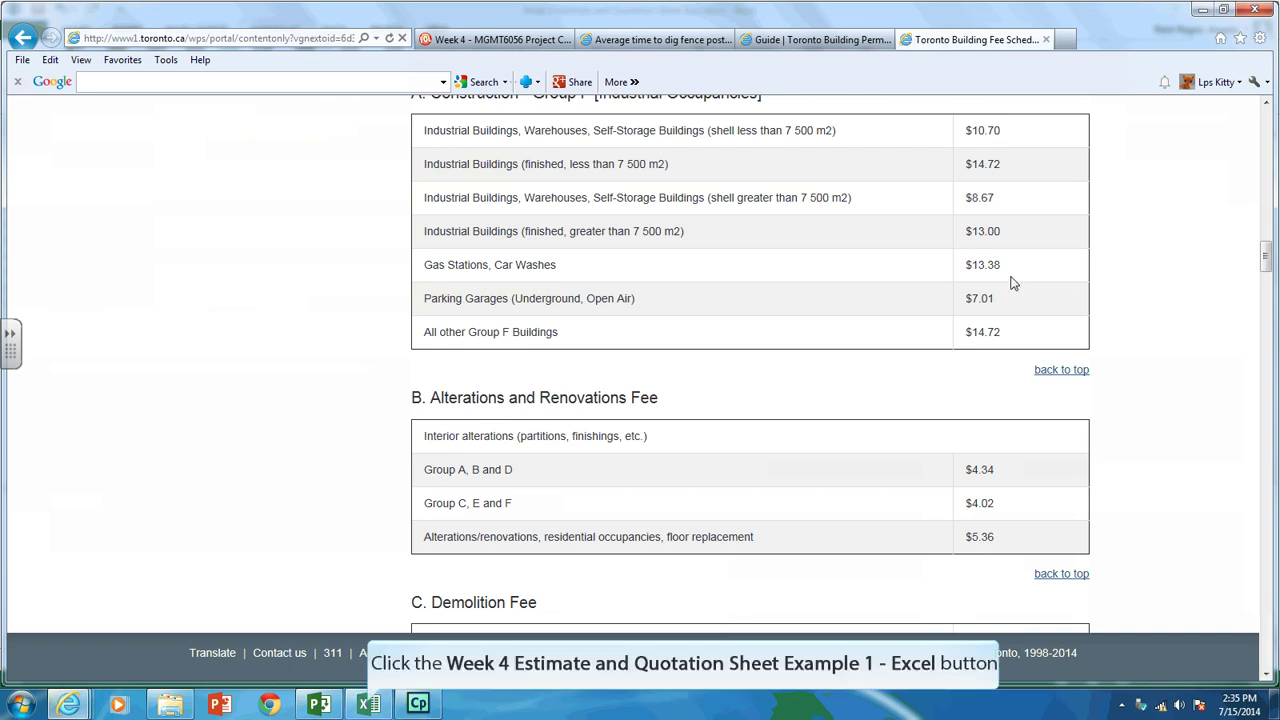
# Return to Excel and append "Building permits cost $5.36 / square meter as per" to the justifications in A38
pyautogui.click(368, 706)
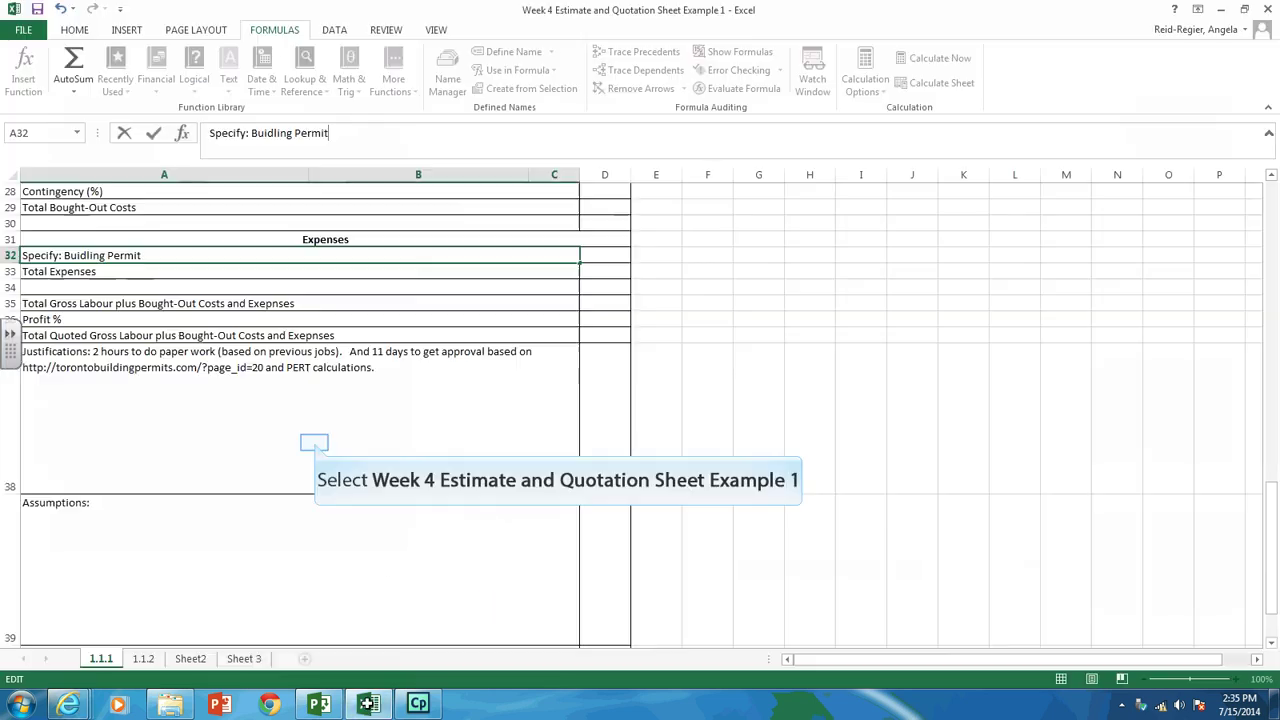
pyautogui.click(314, 442)
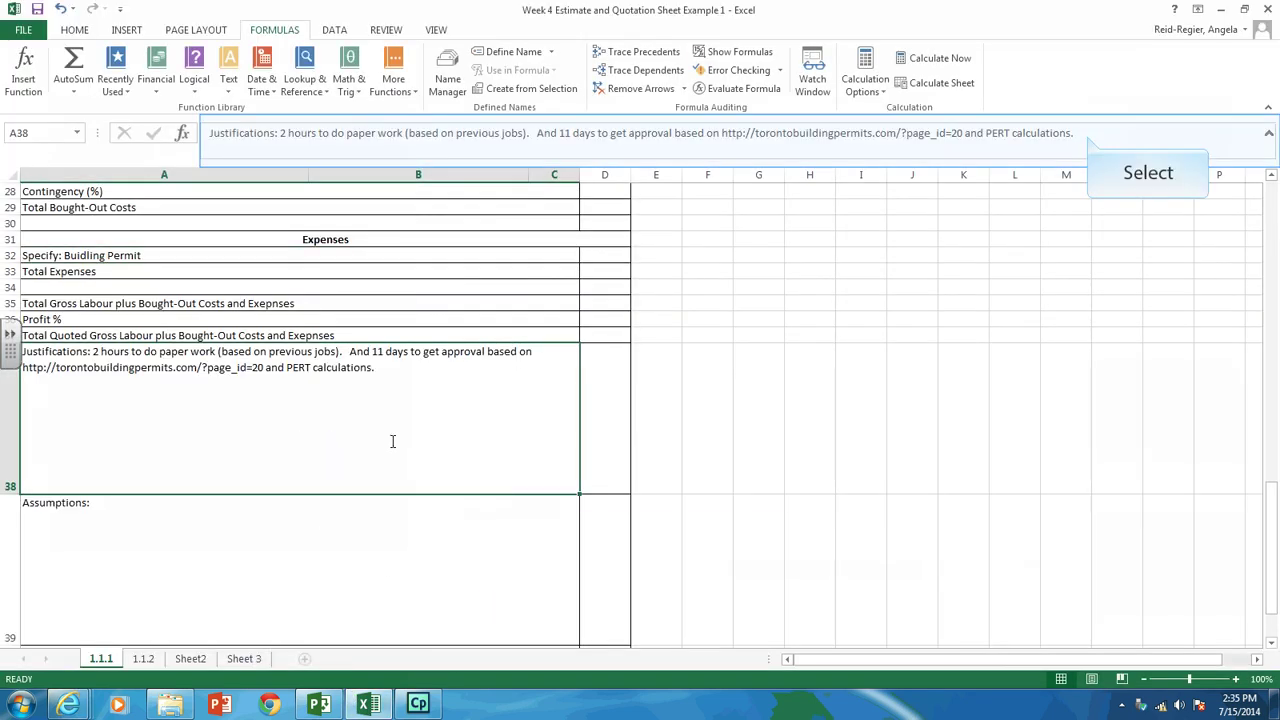
pyautogui.click(1088, 135)
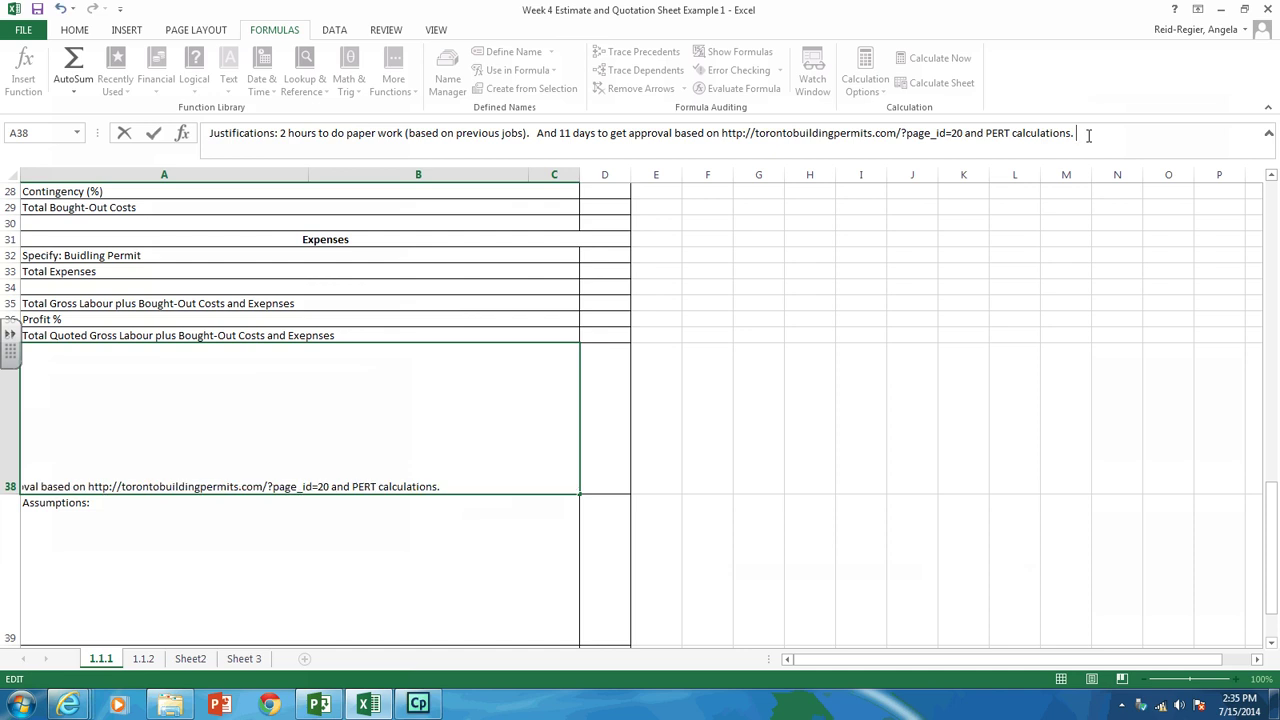
pyautogui.write('Building permi')
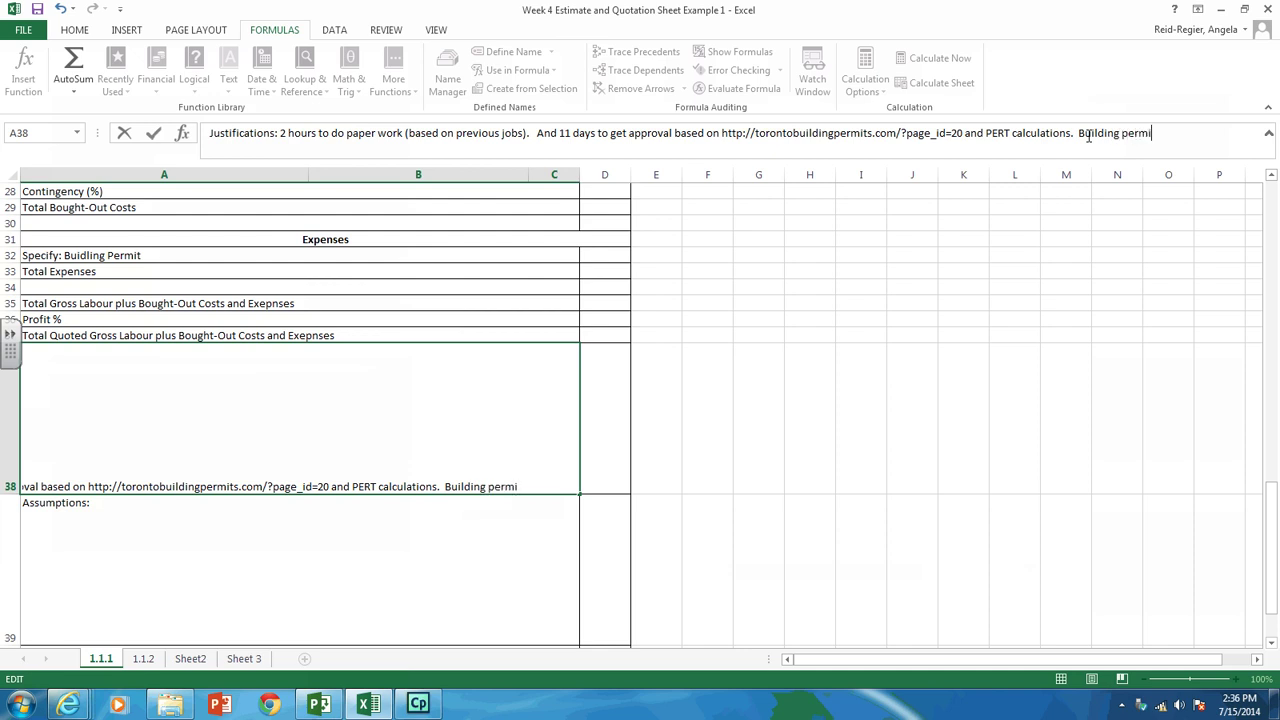
pyautogui.write('ts cost $5.36')
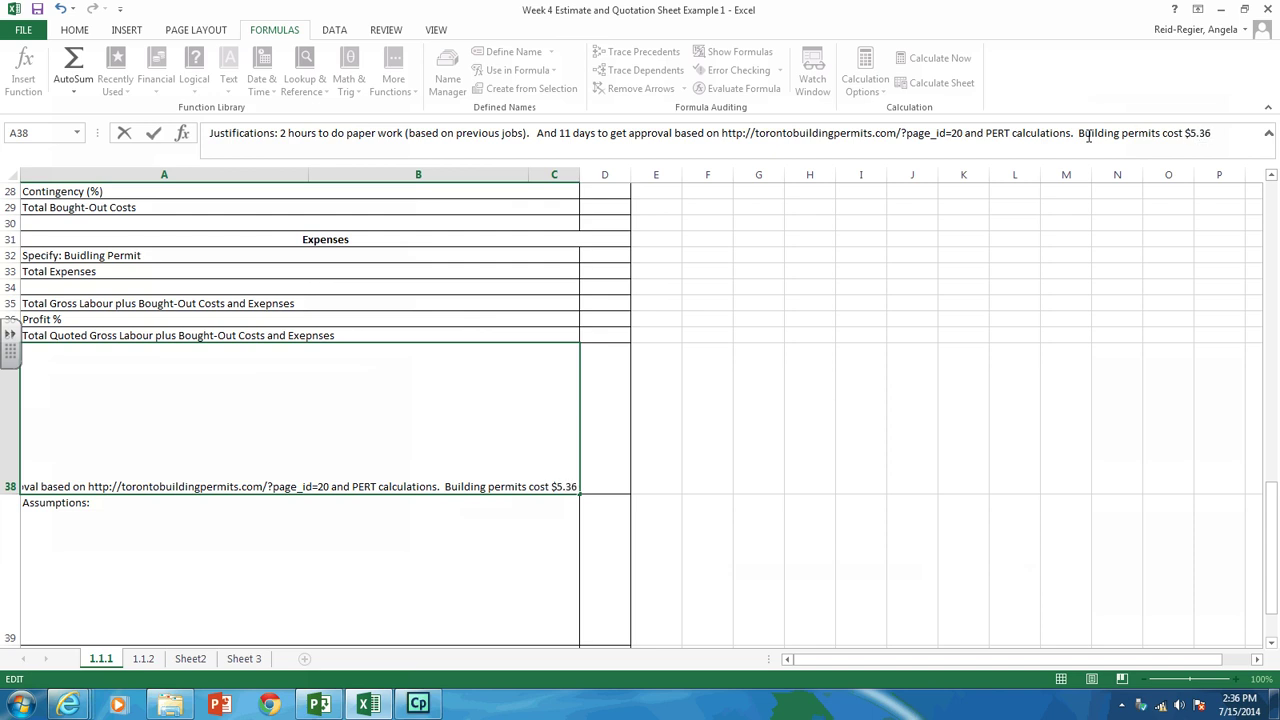
pyautogui.write(' / square mete')
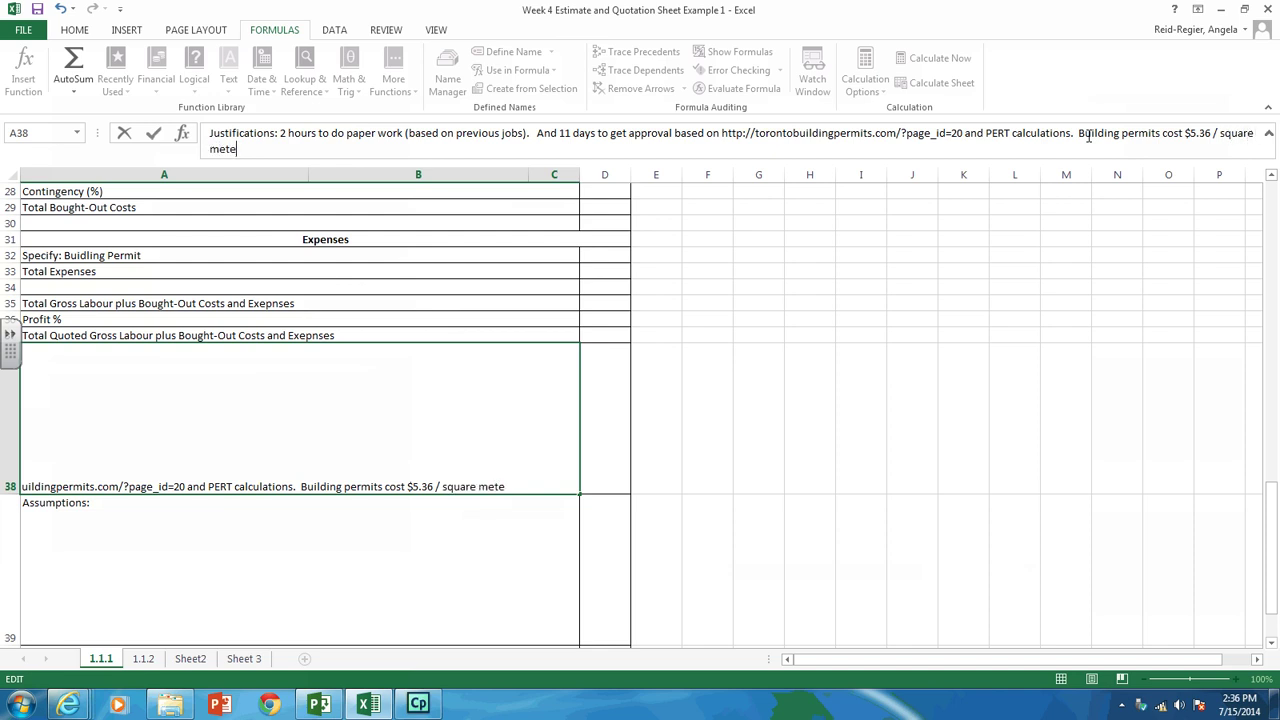
pyautogui.write('r as per')
# Copy the Toronto fee schedule page's web address from the browser and paste it after "as per" in A38
pyautogui.hotkey('alt', 'Tab')
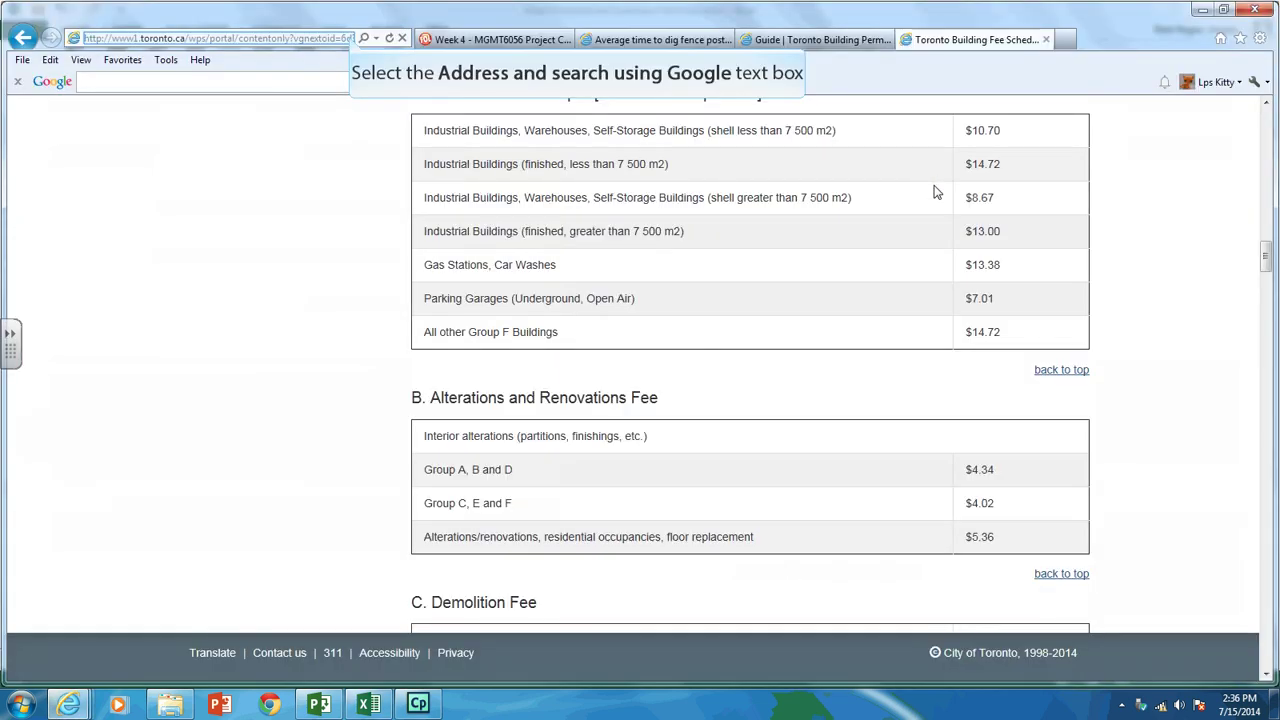
pyautogui.click(352, 38)
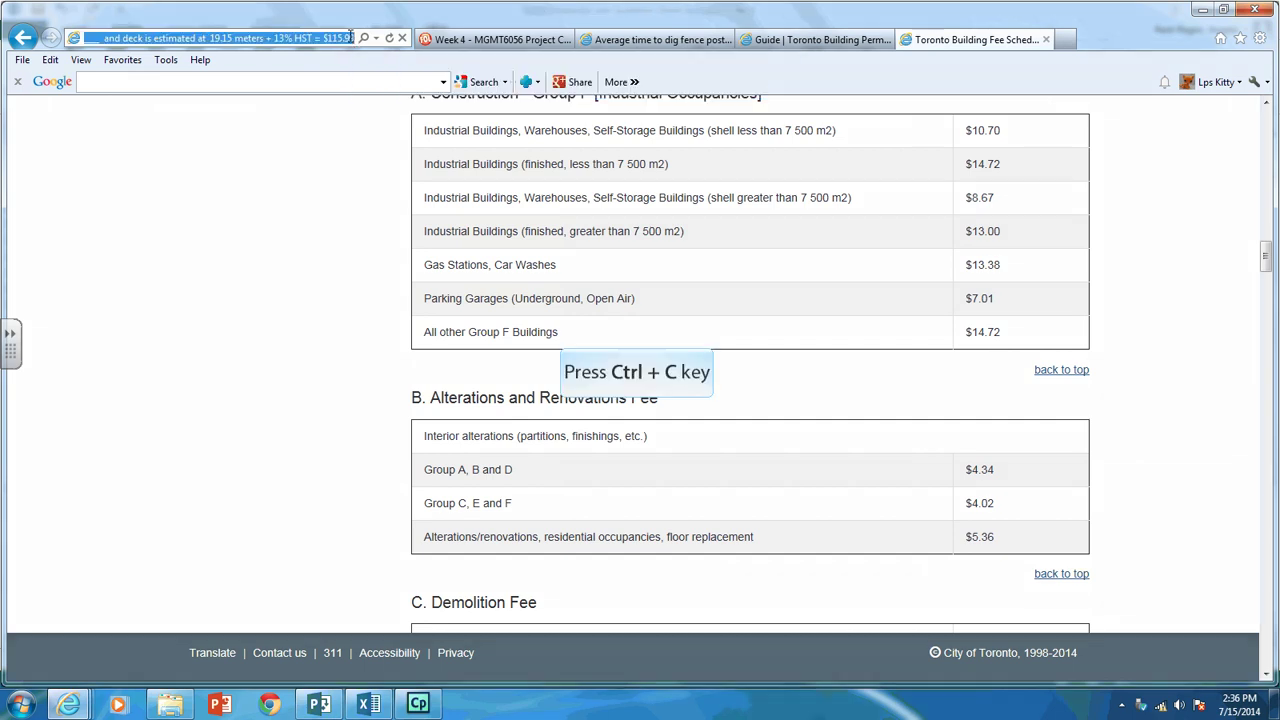
pyautogui.hotkey('alt', 'Tab')
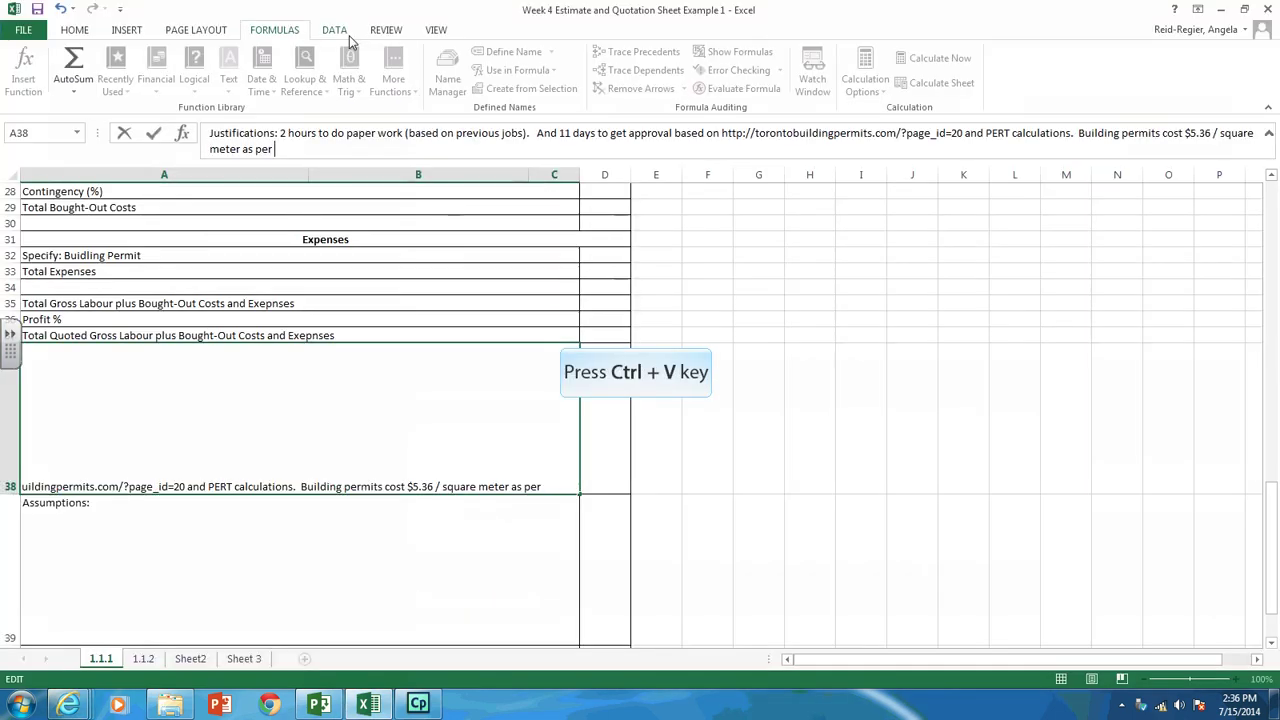
pyautogui.write('http://www1.toronto.ca/wps/portal/contentonly?vgnextoid=6d3ea41deefc0410VgnVCM10000071d60f89RCRD&vgnextchannel=6c661ba53b450410VgnVCM10000071d60f89RCRD#b.  alterations and renovations fee-d8bdf14e5b4e0410VgnVCM10000071d60f89____ and deck is estimated at  19.15 meters + 13% HST = $115.99')
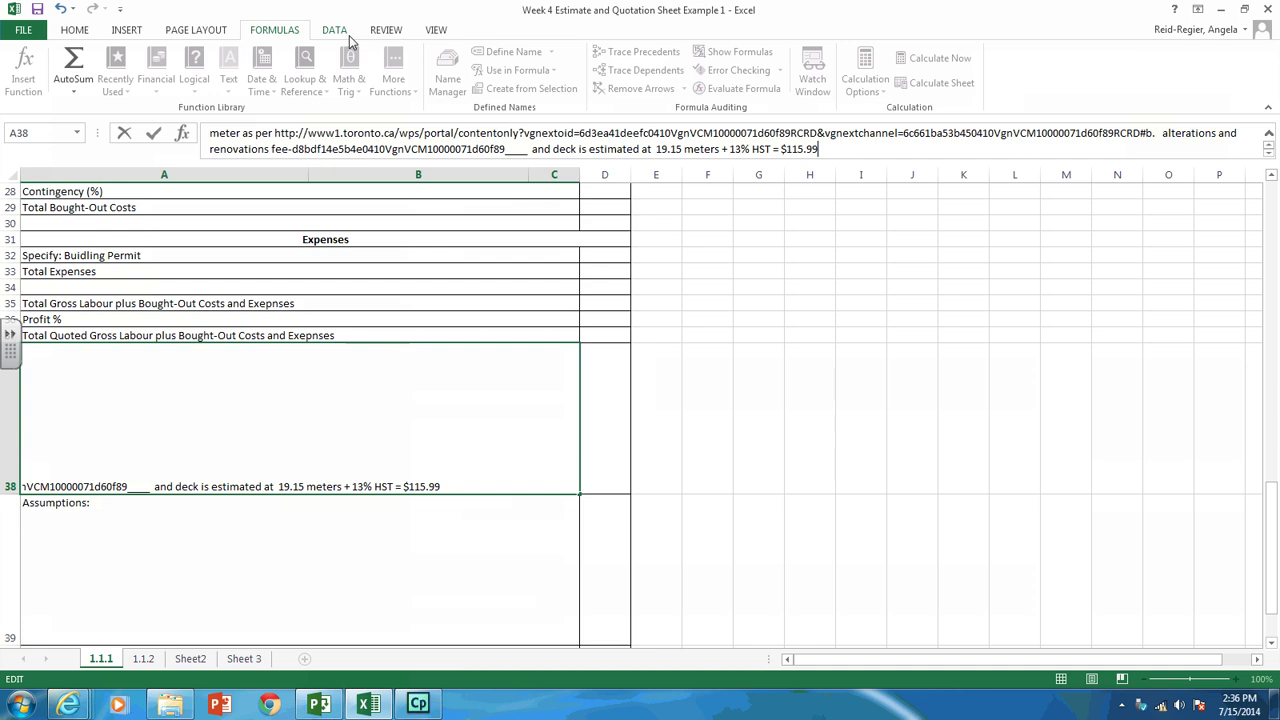
# Finish the justifications in A38 with "and deck is estimated at 19.15 square meters + 13% HST = $115.99"
pyautogui.write('and deck is estimate')
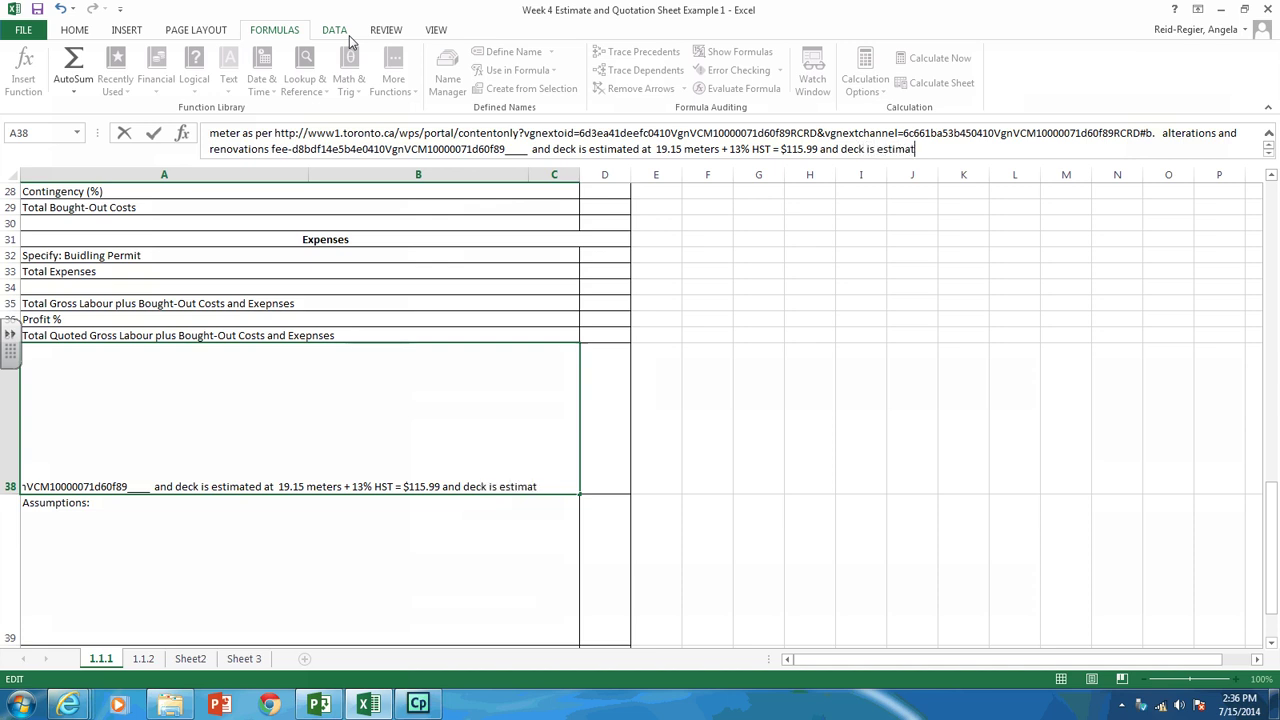
pyautogui.write('d at 19.')
pyautogui.write('15')
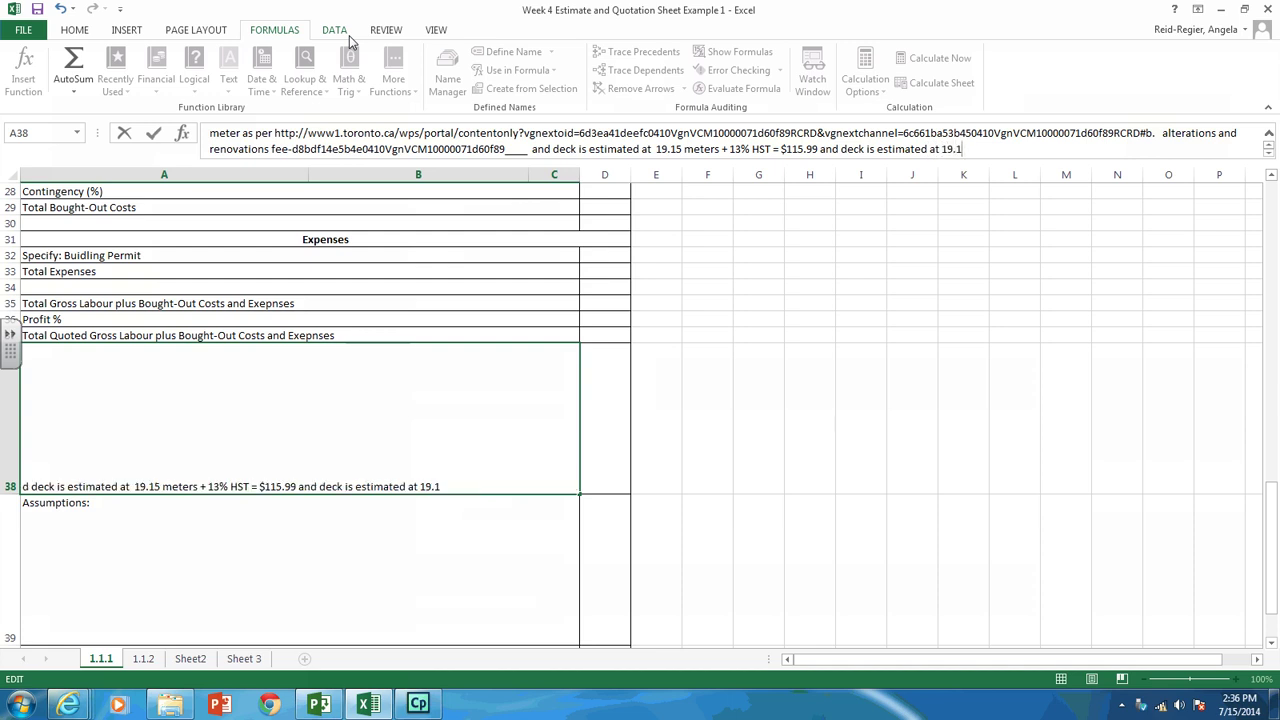
pyautogui.write(' square meters')
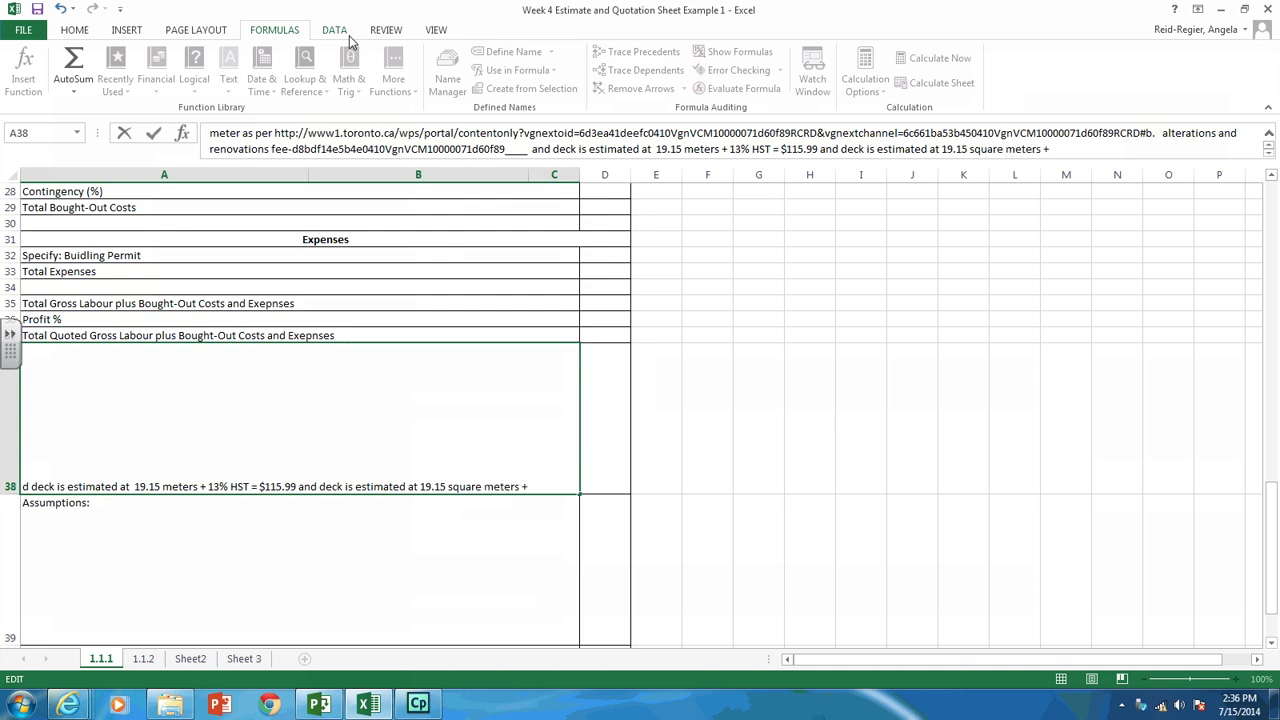
pyautogui.write(' + 13% HST = $11')
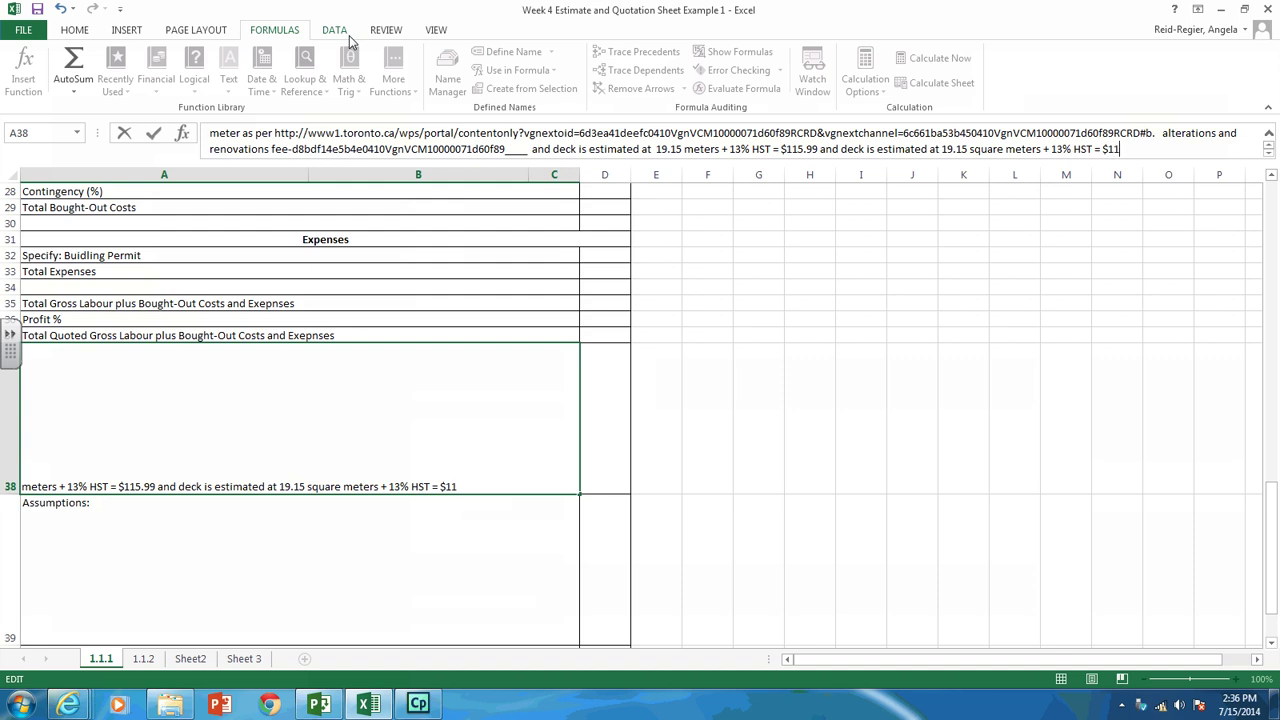
pyautogui.write('5.99')
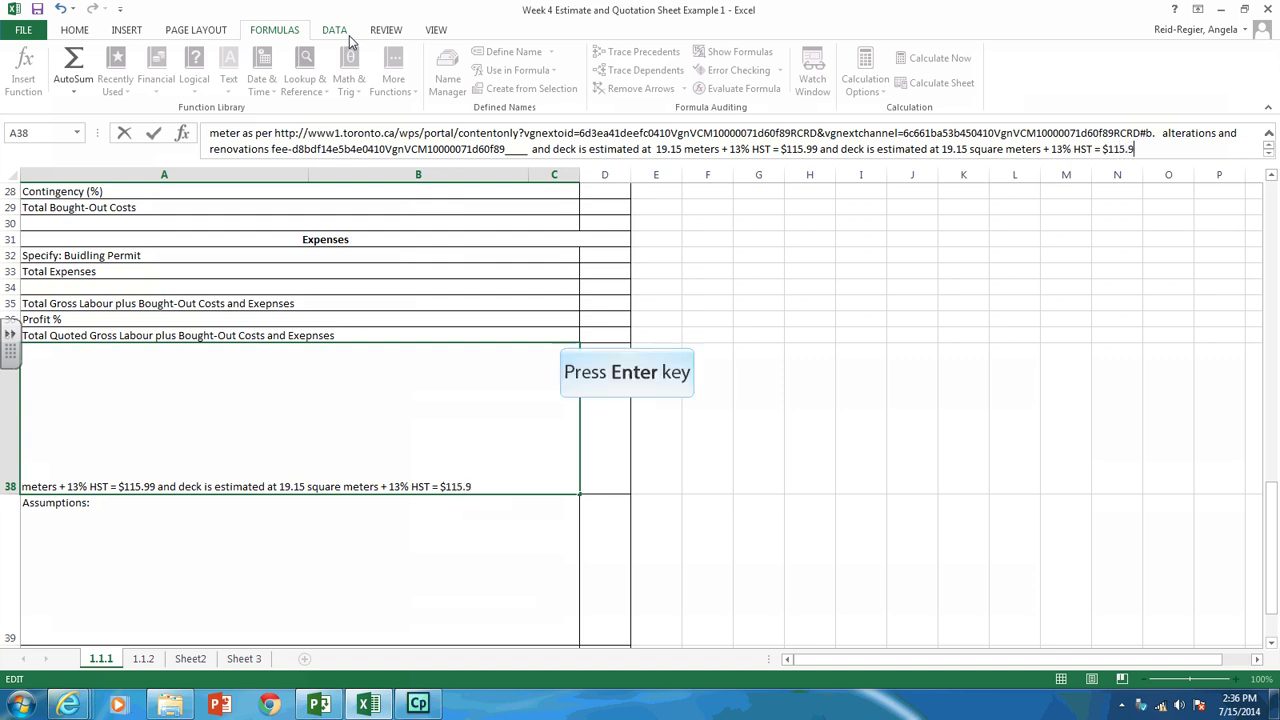
pyautogui.press('Return')
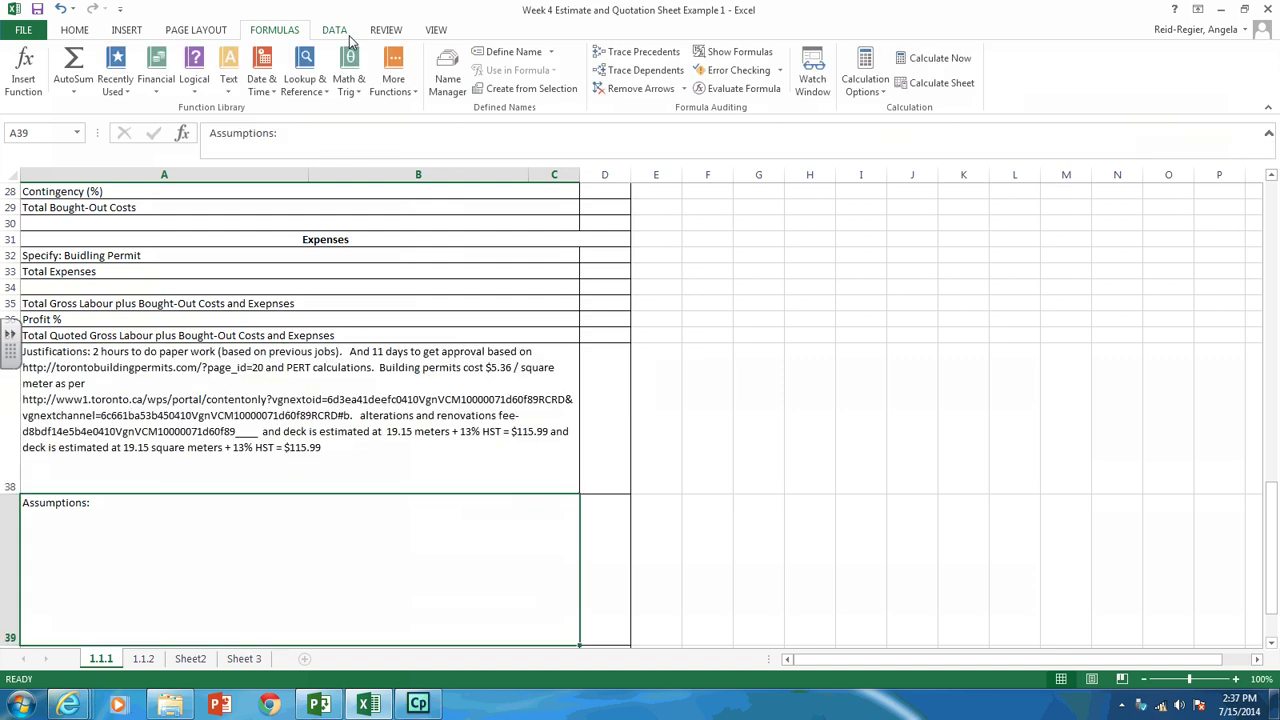
# Enter 115.99 as the building permit cost in D32 of the Expenses section
pyautogui.press('Up')
pyautogui.press('Up')
pyautogui.press('Up')
pyautogui.press('Up')
pyautogui.press('Up')
pyautogui.press('Up')
pyautogui.press('Up')
pyautogui.press('Right')
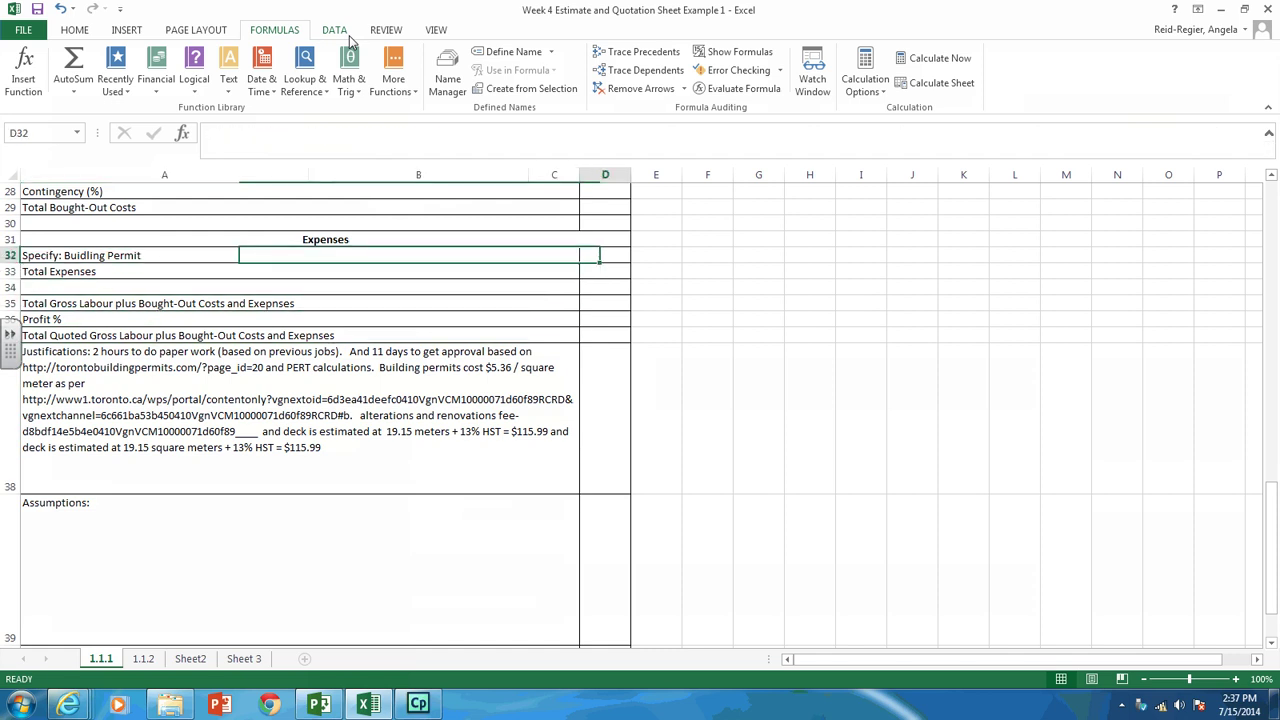
pyautogui.write('115.99')
pyautogui.hotkey('ctrl', 'Return')
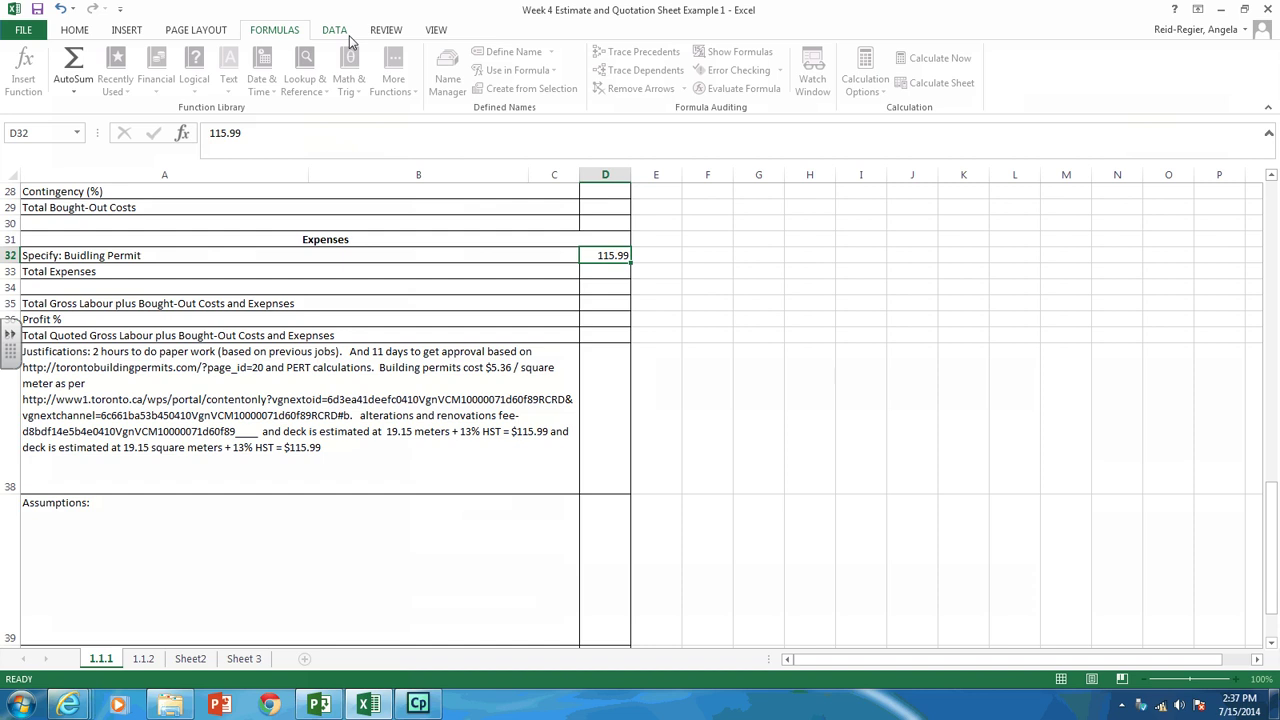
# Calculate total gross labour plus bought-out costs and expenses in D35 by adding D32, D30 and the gross labour cost in D18
pyautogui.press('Down')
pyautogui.press('Down')
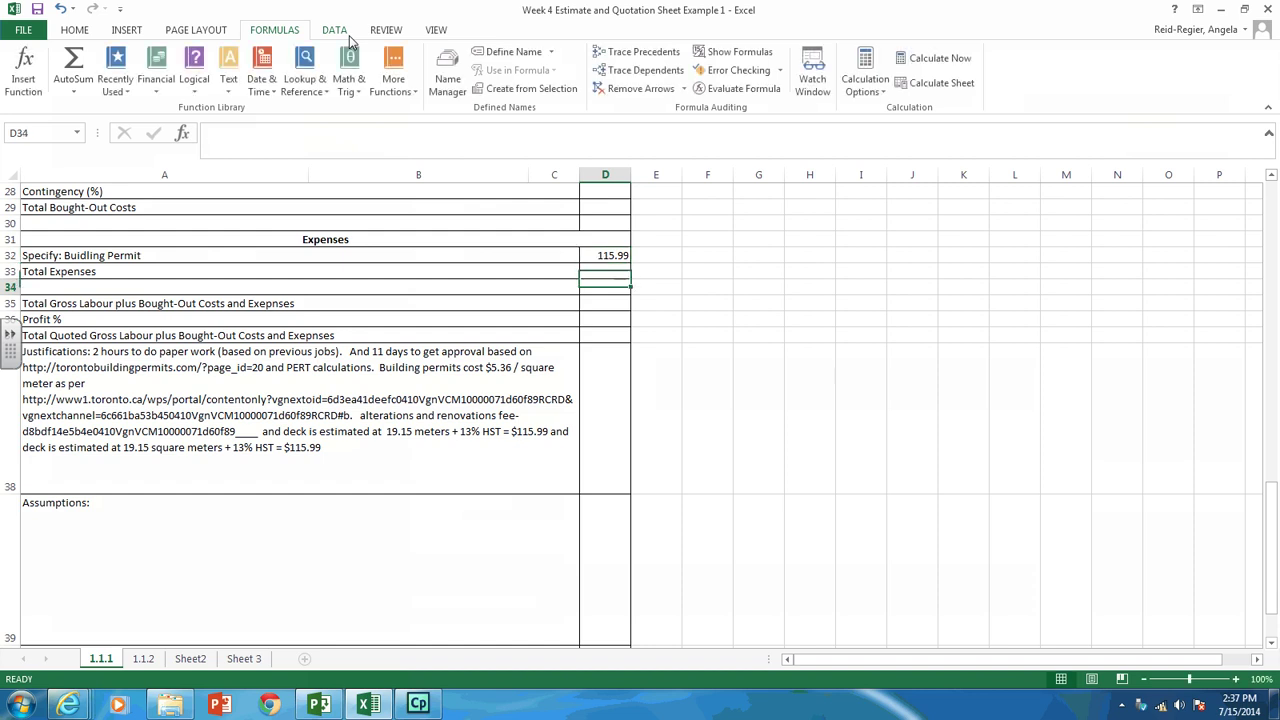
pyautogui.press('Down')
pyautogui.press('Up')
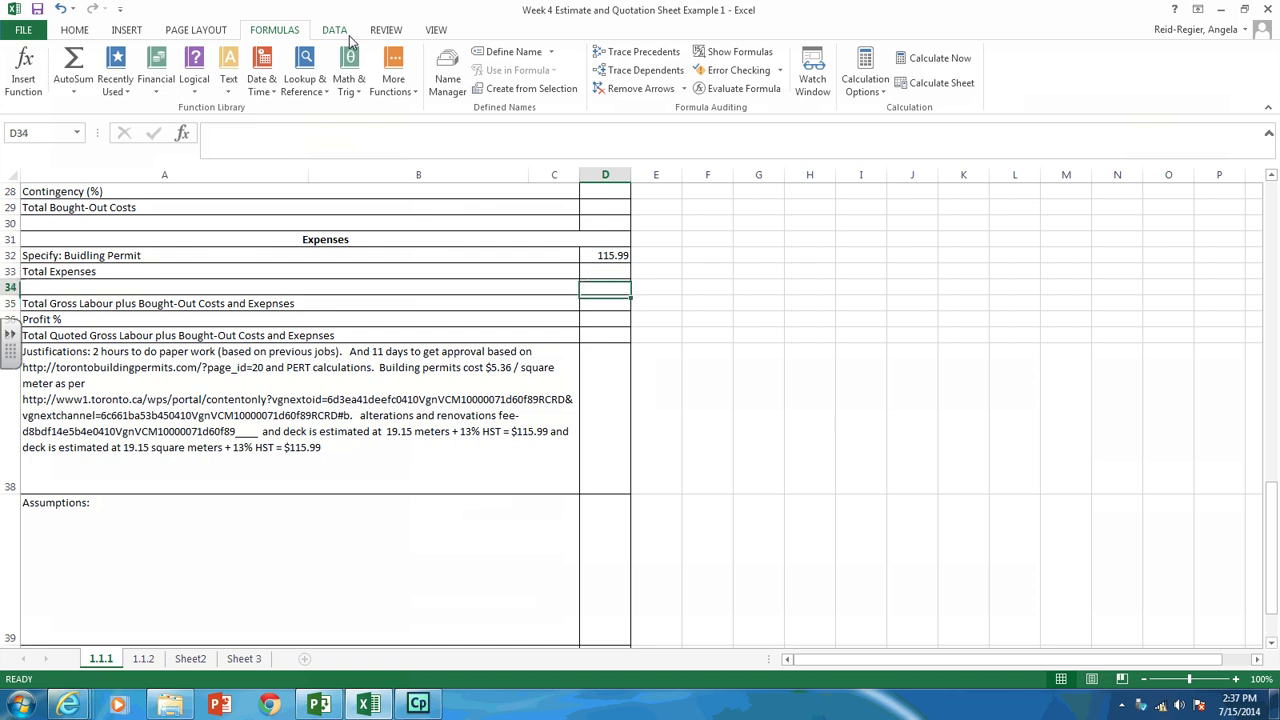
pyautogui.press('Down')
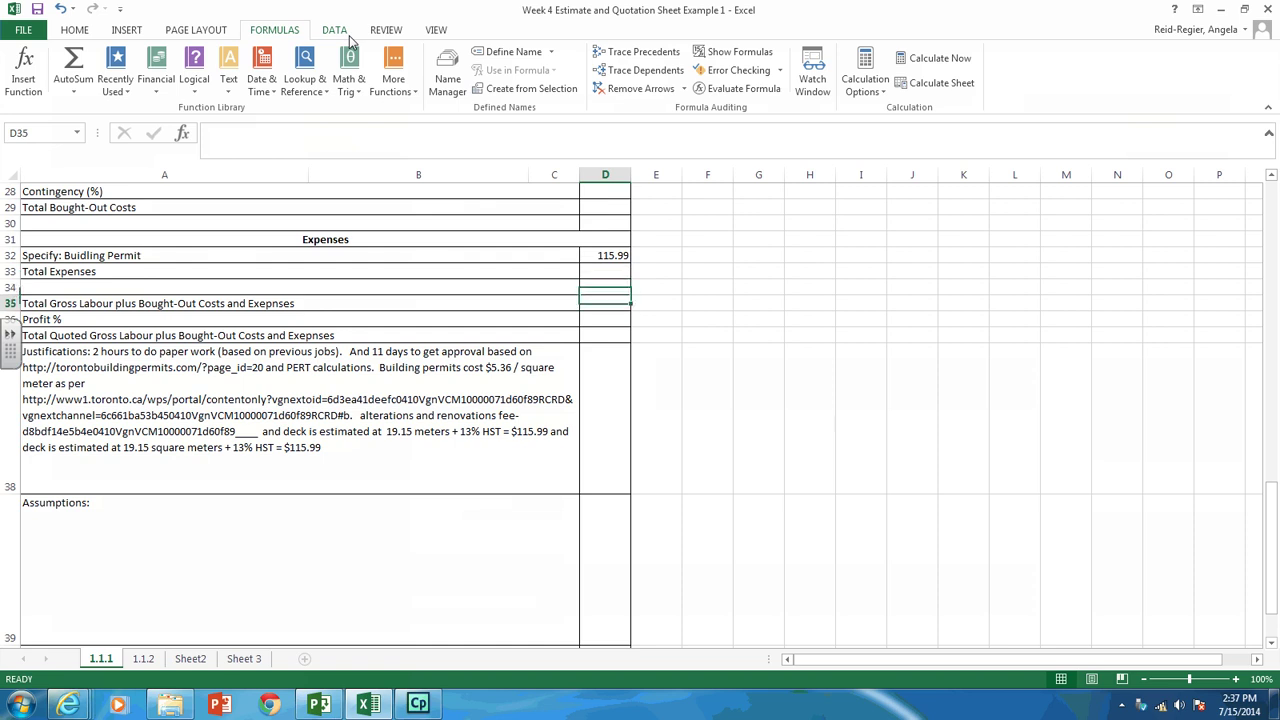
pyautogui.write('=')
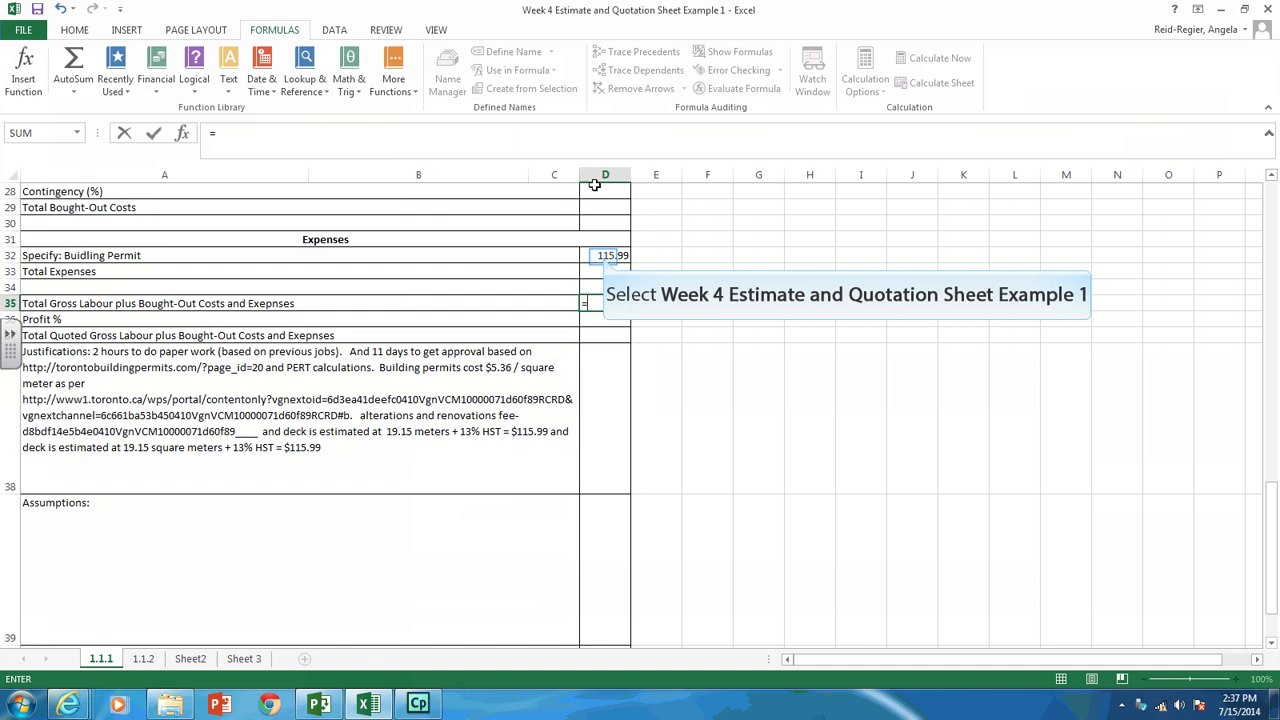
pyautogui.click(604, 256)
pyautogui.write('+')
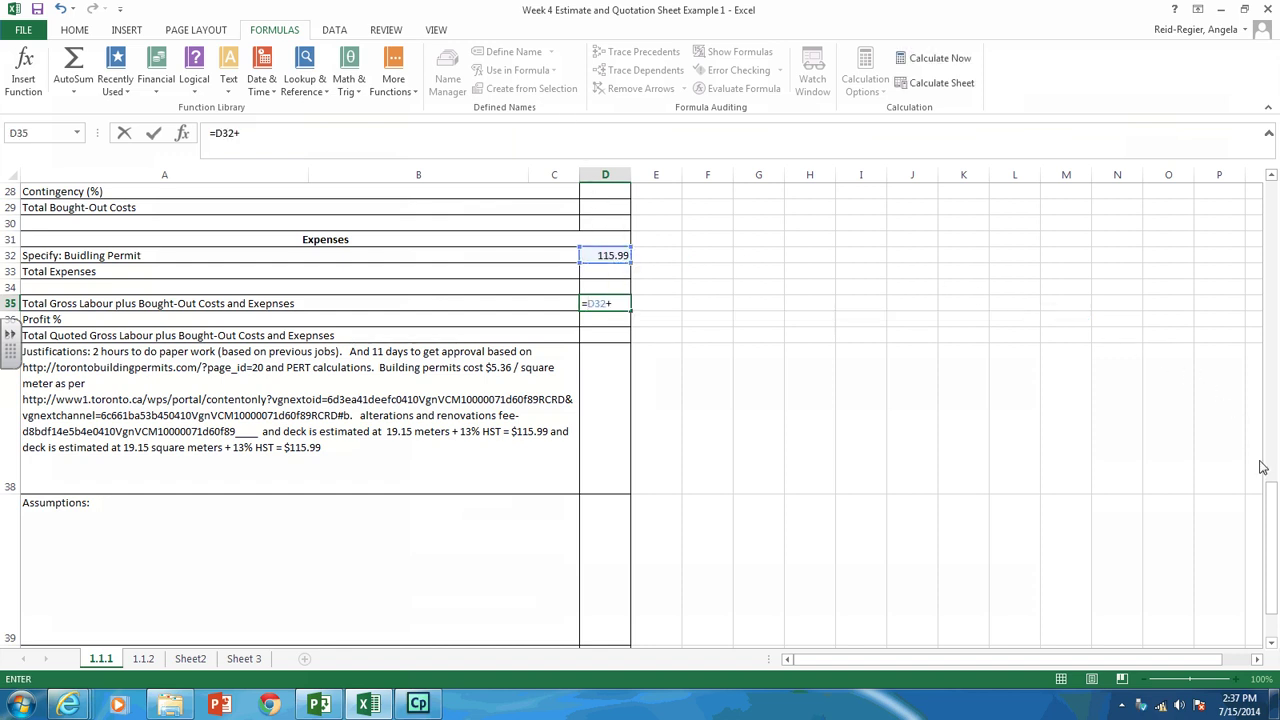
pyautogui.moveTo(1273, 535); pyautogui.dragTo(1265, 457)
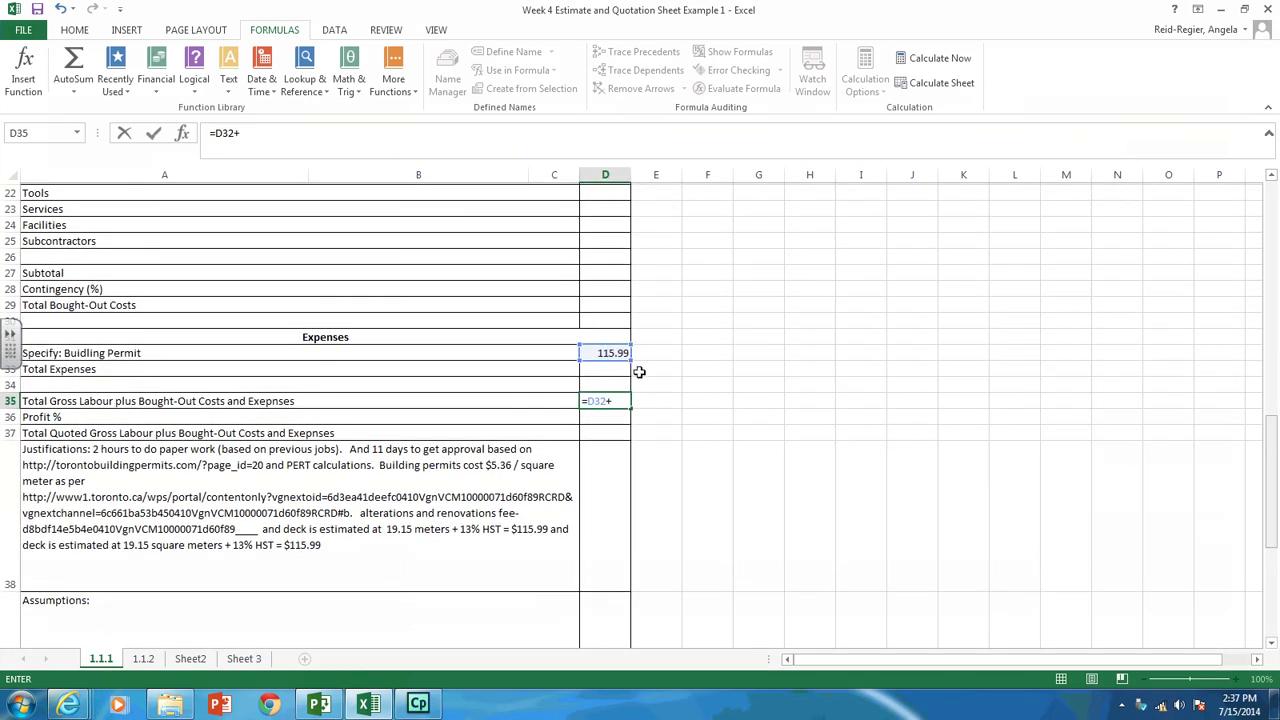
pyautogui.click(607, 318)
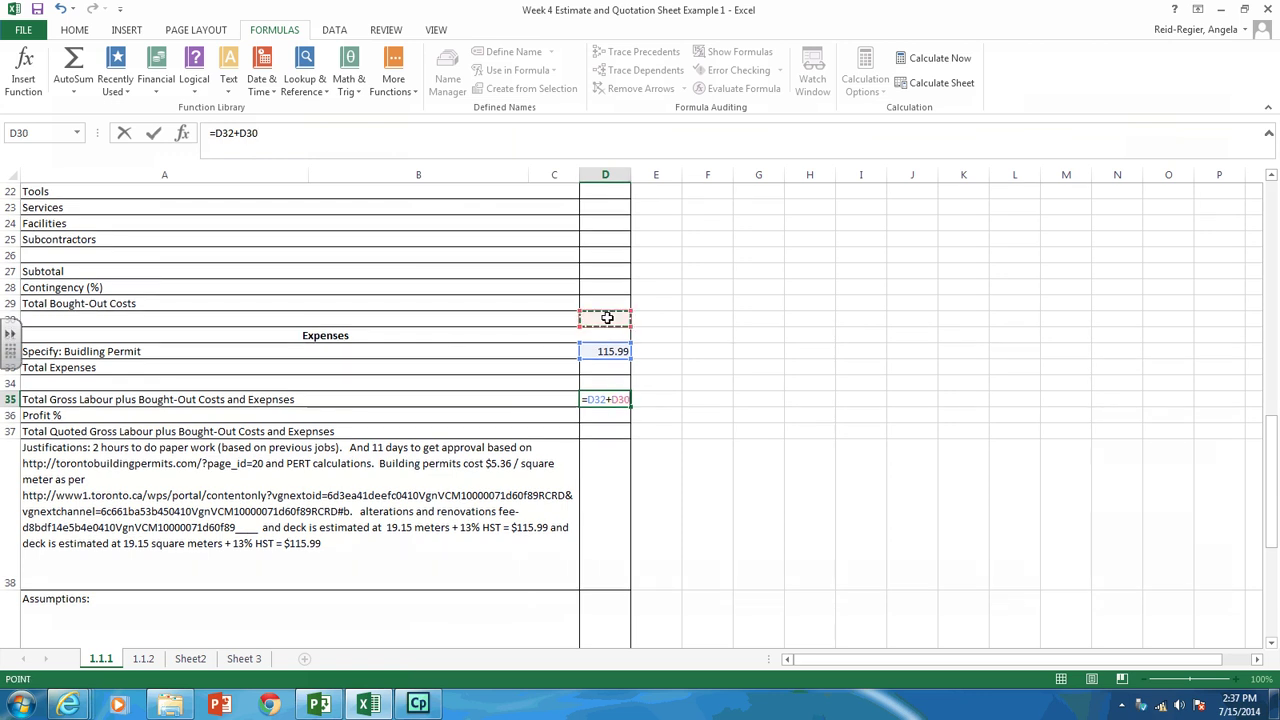
pyautogui.write('+')
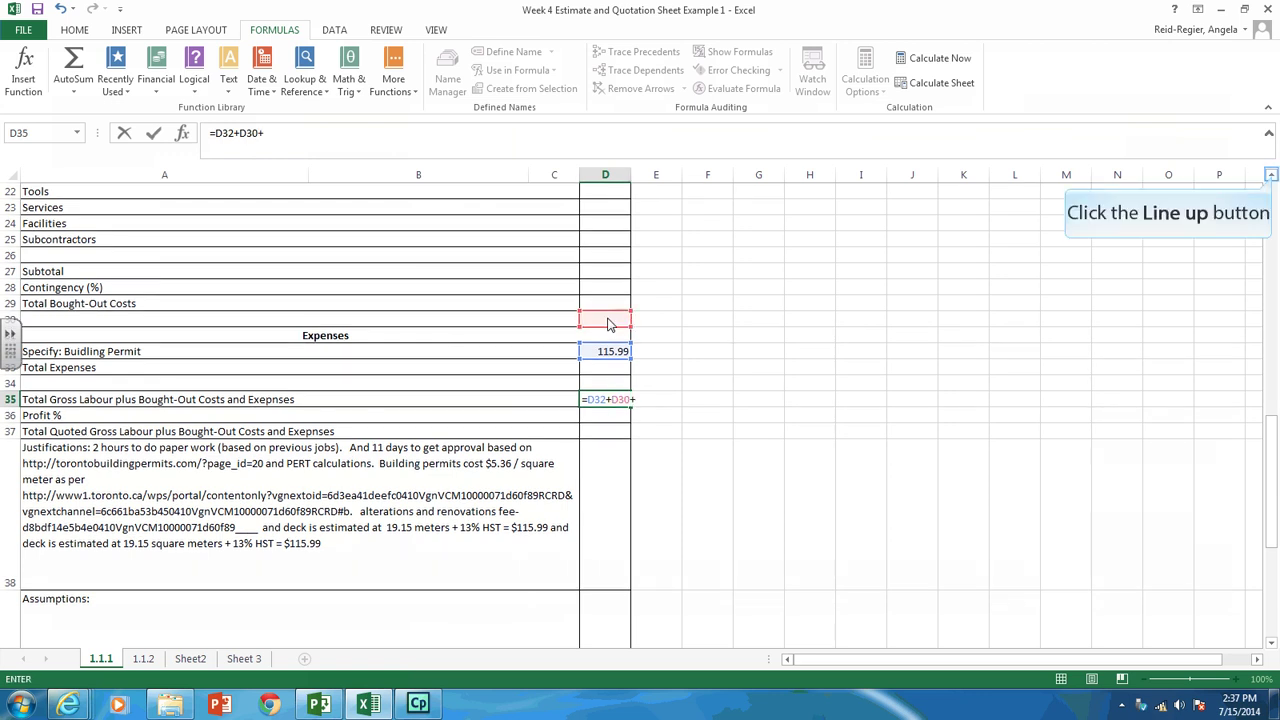
pyautogui.click(1271, 176)
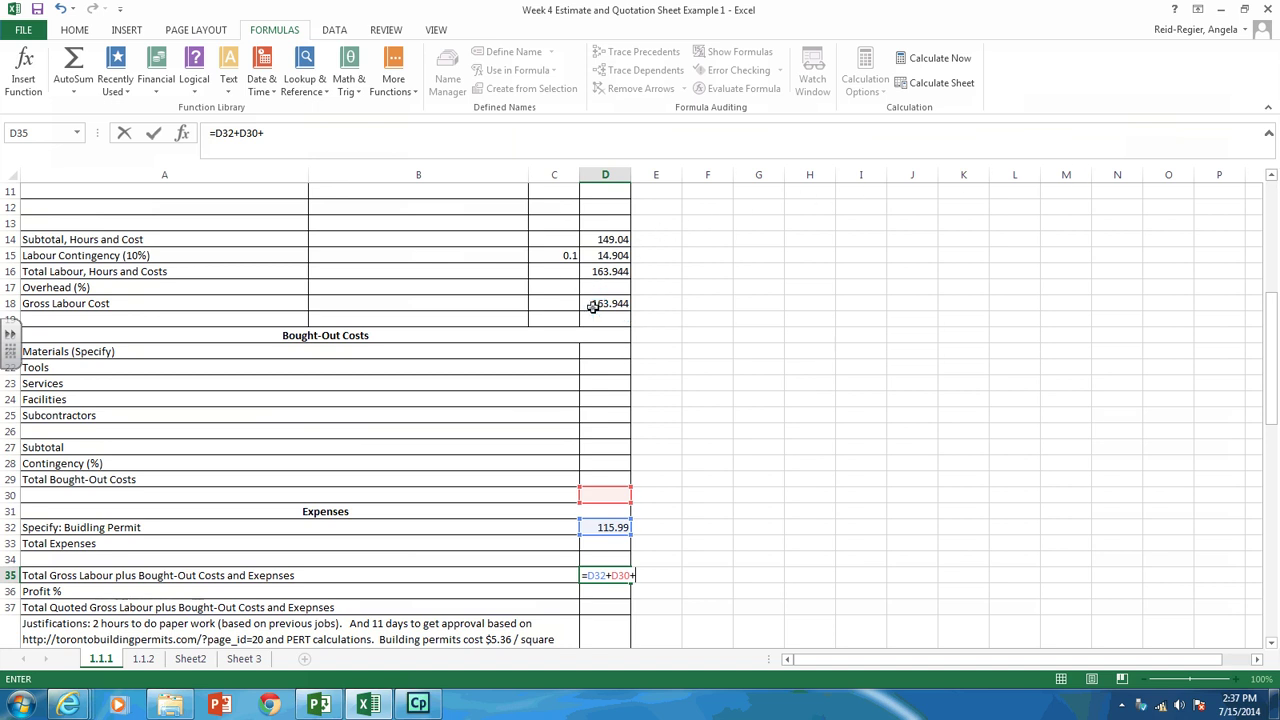
pyautogui.press('Return')
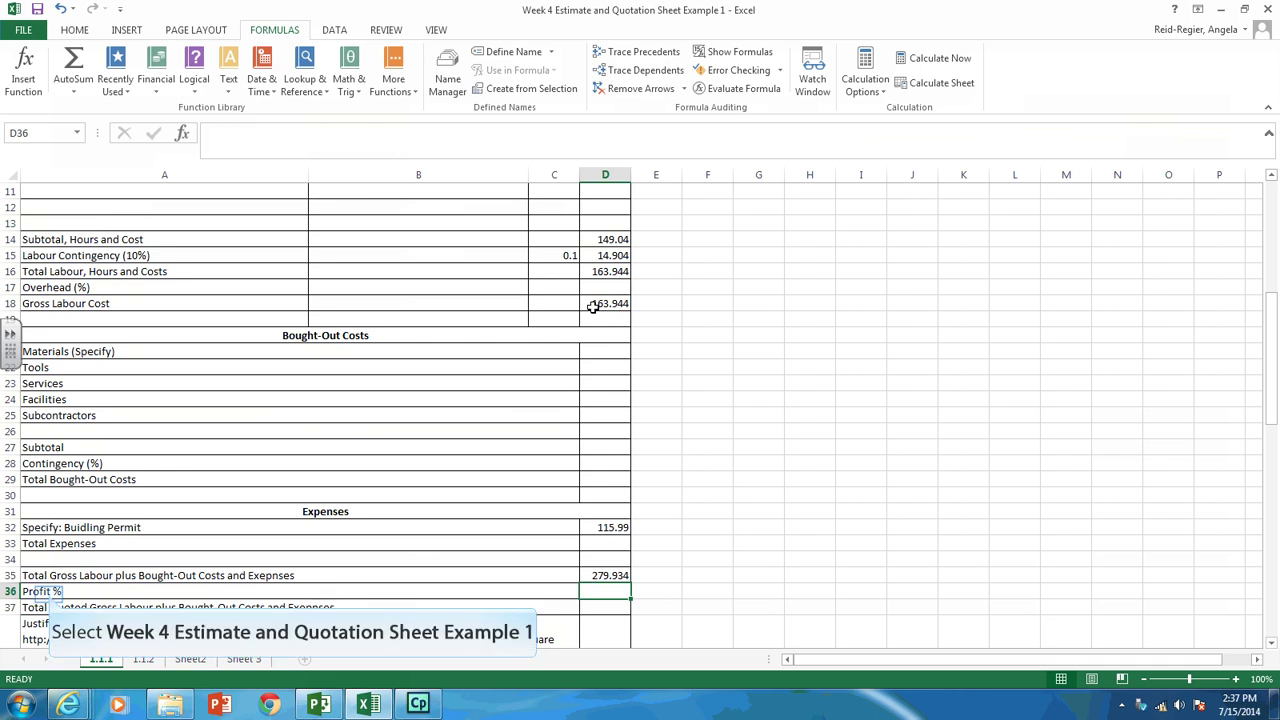
# Change the profit label in A36 to "Profit 15%"
pyautogui.click(48, 594)
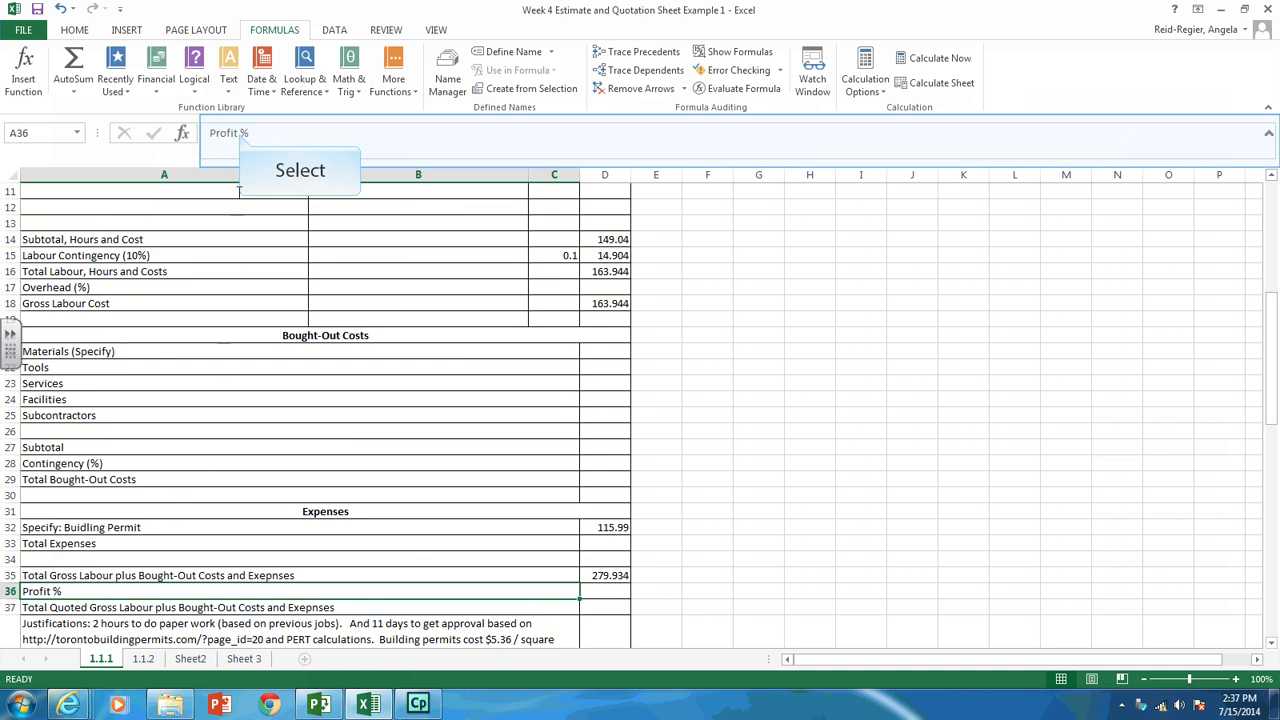
pyautogui.click(240, 133)
pyautogui.write('1')
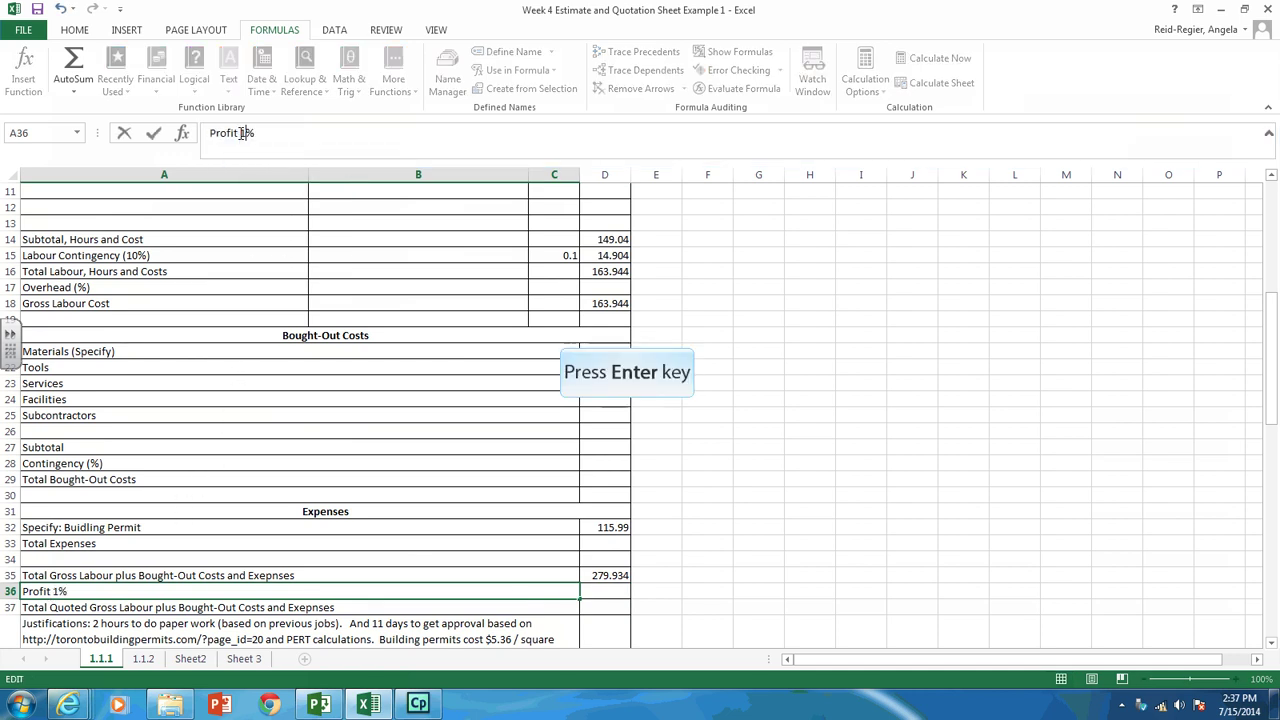
pyautogui.write('5')
pyautogui.press('Return')
pyautogui.press('Up')
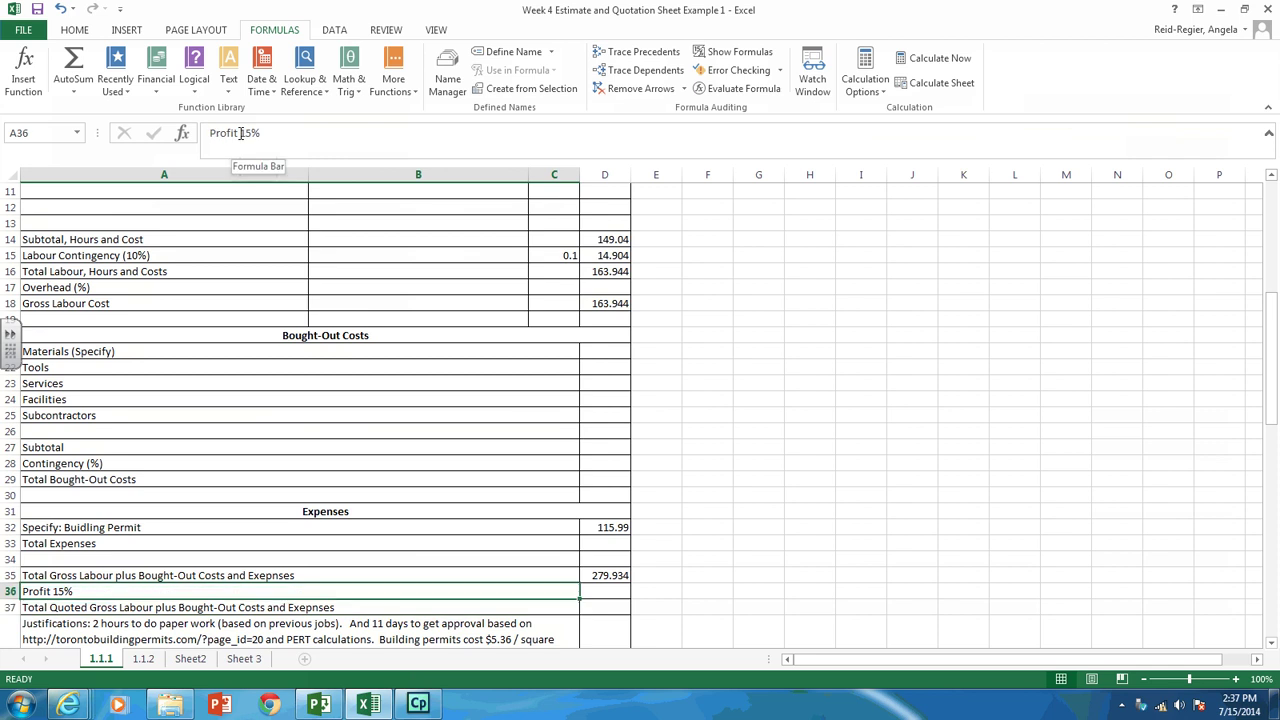
# Enter the formula =D35+0.15 for the profit amount in D36
pyautogui.press('Right')
pyautogui.write('=')
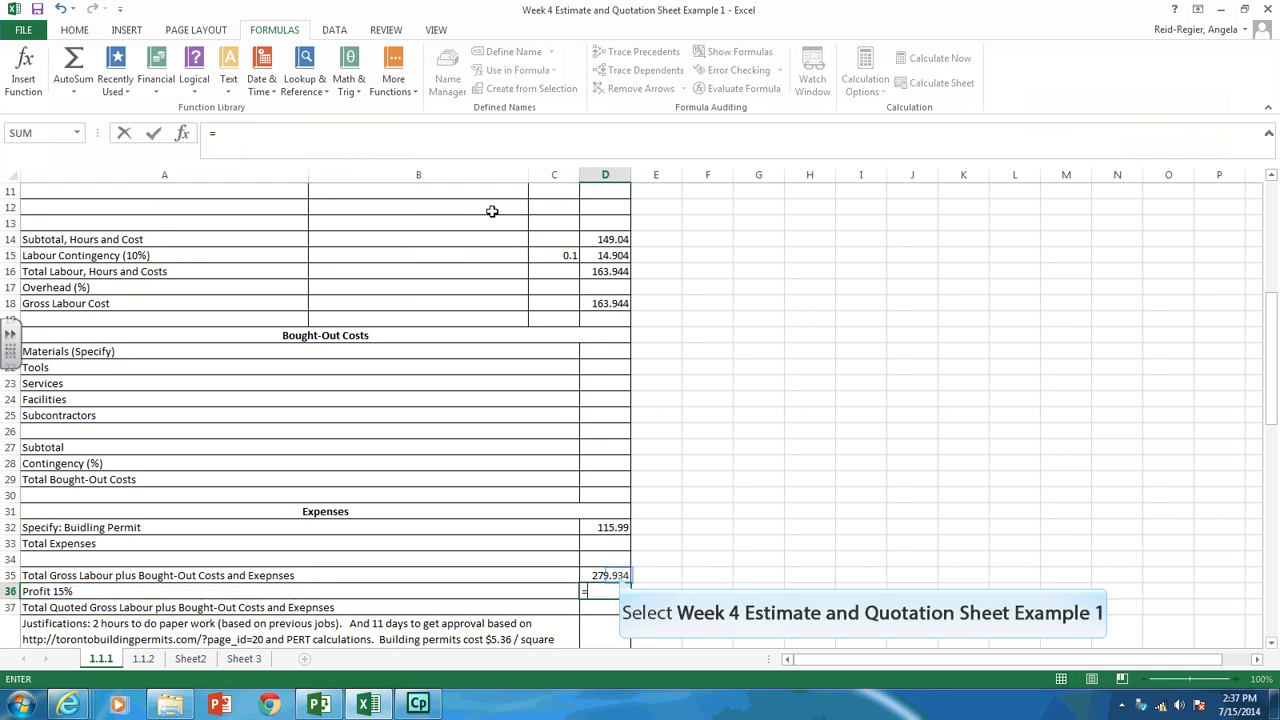
pyautogui.click(620, 576)
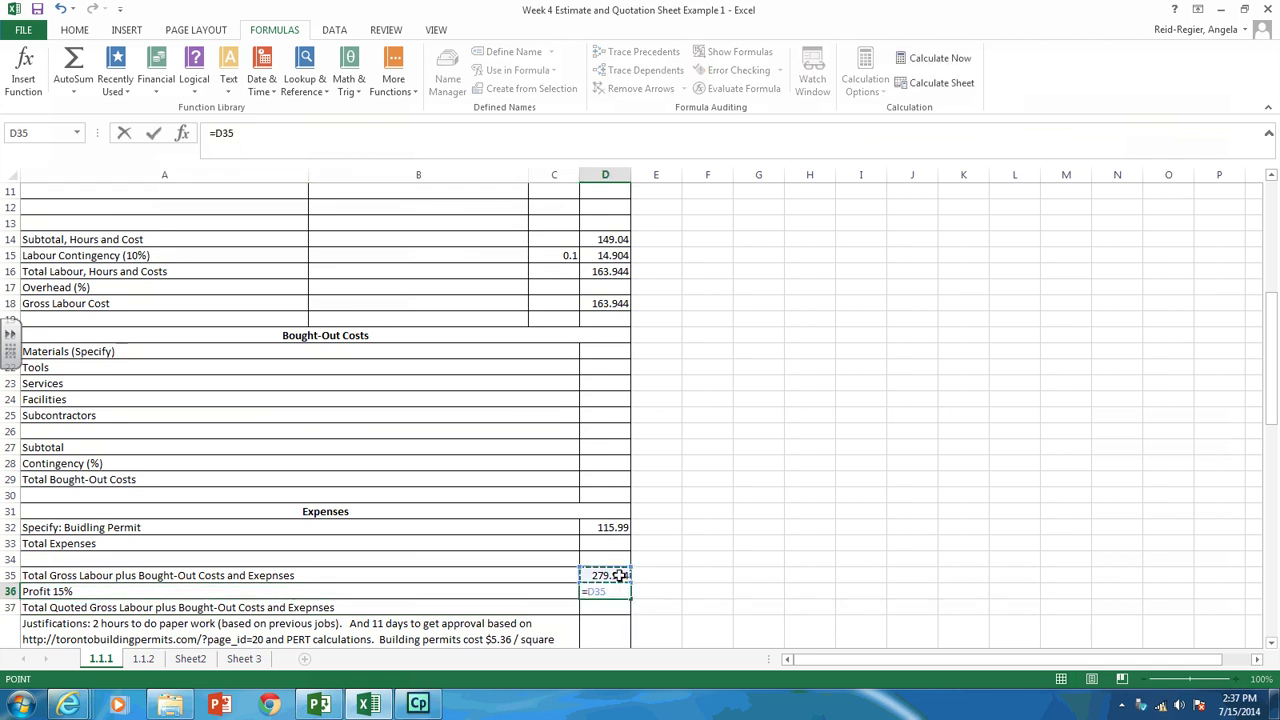
pyautogui.write('+0.15')
pyautogui.press('Return')
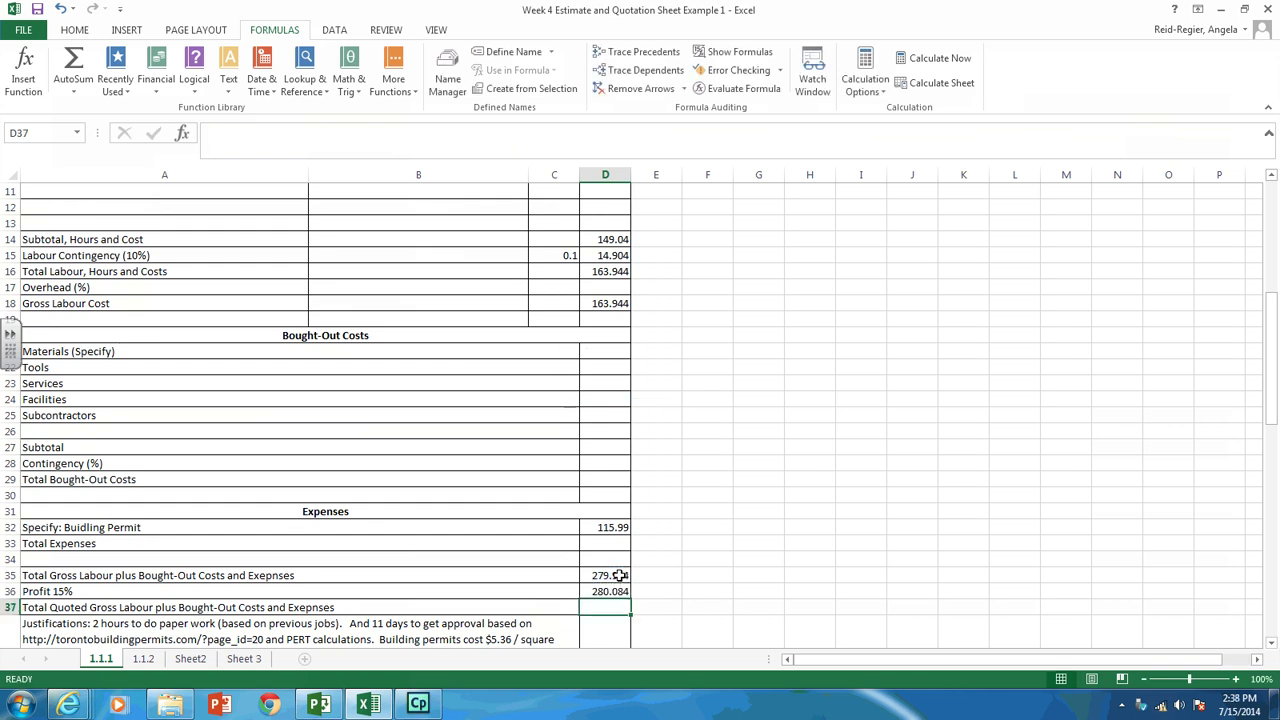
# Calculate the total quoted amount in D37 with the formula =D35+D36
pyautogui.write('=')
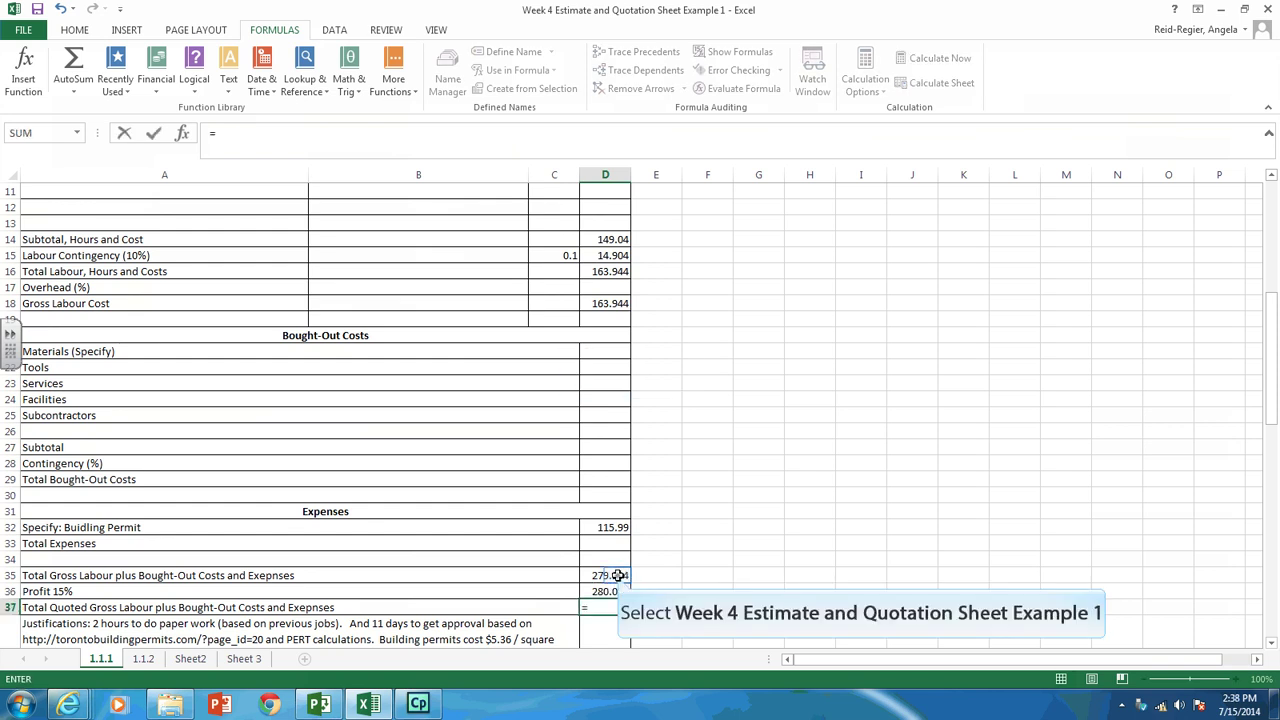
pyautogui.click(619, 576)
pyautogui.write('+')
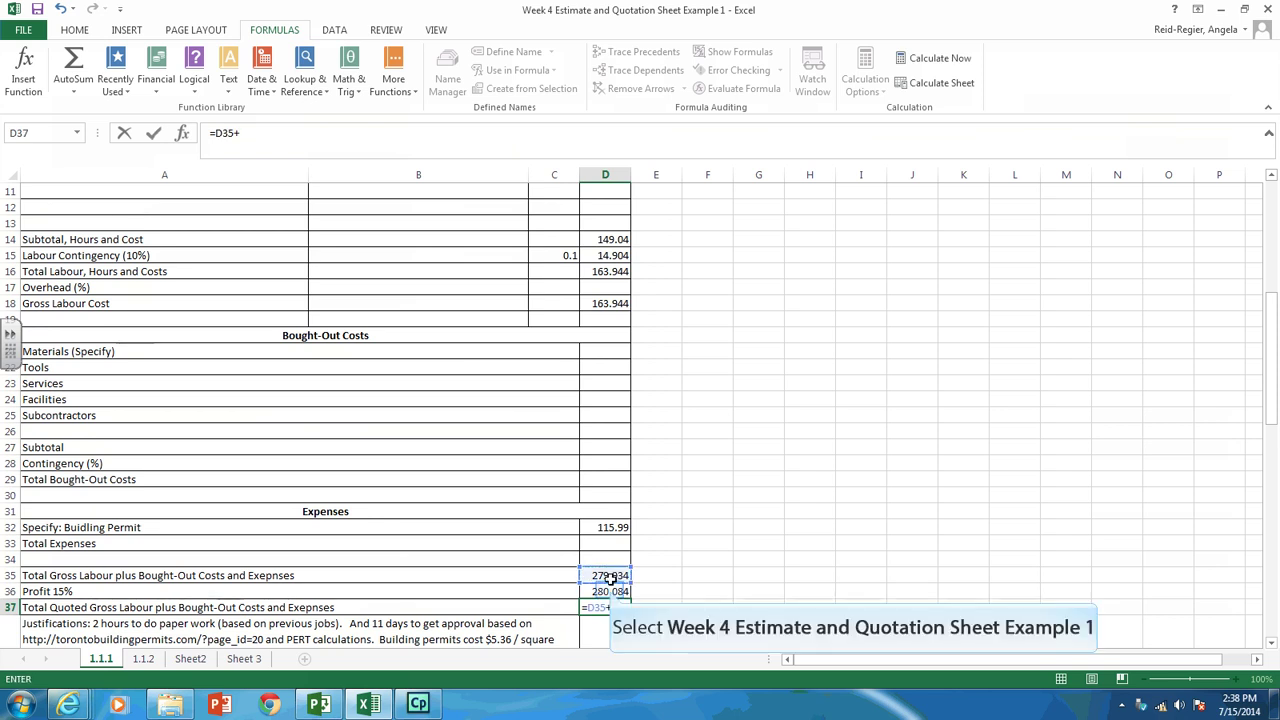
pyautogui.click(610, 591)
pyautogui.press('Return')
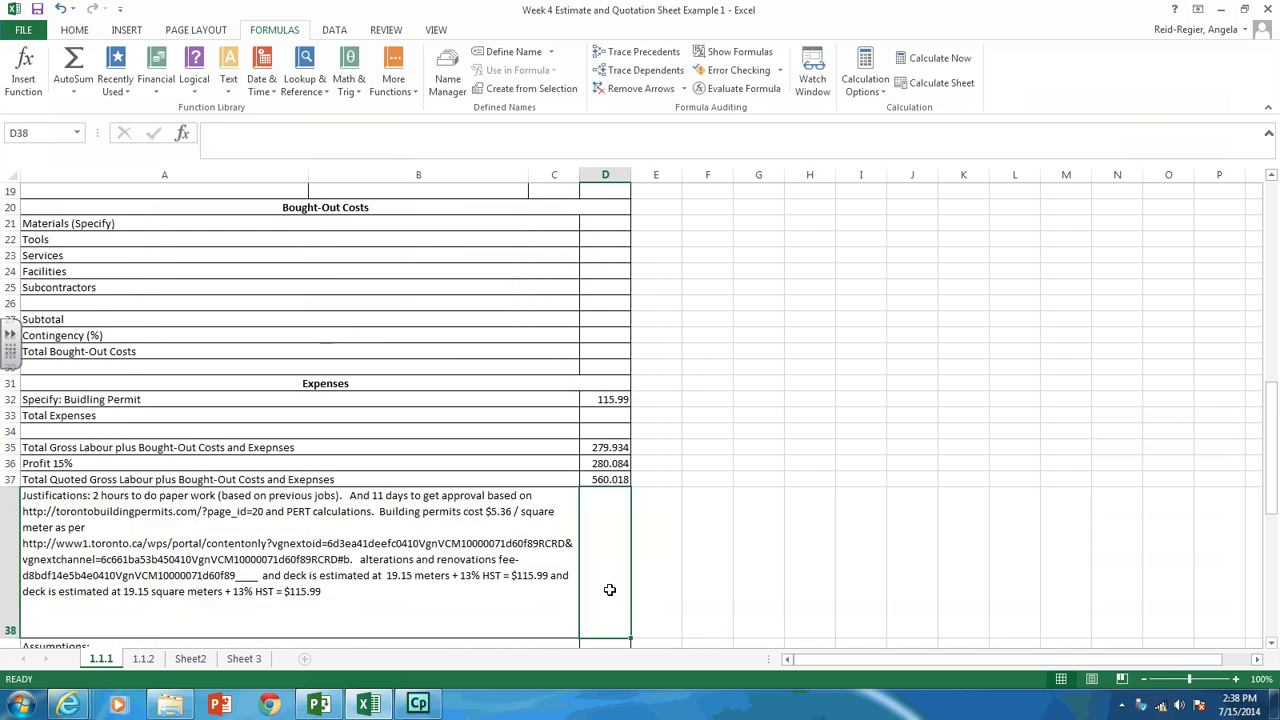
# Correct the profit formula in D36 to multiply instead of add, making it =D35*0.15
pyautogui.press('Up')
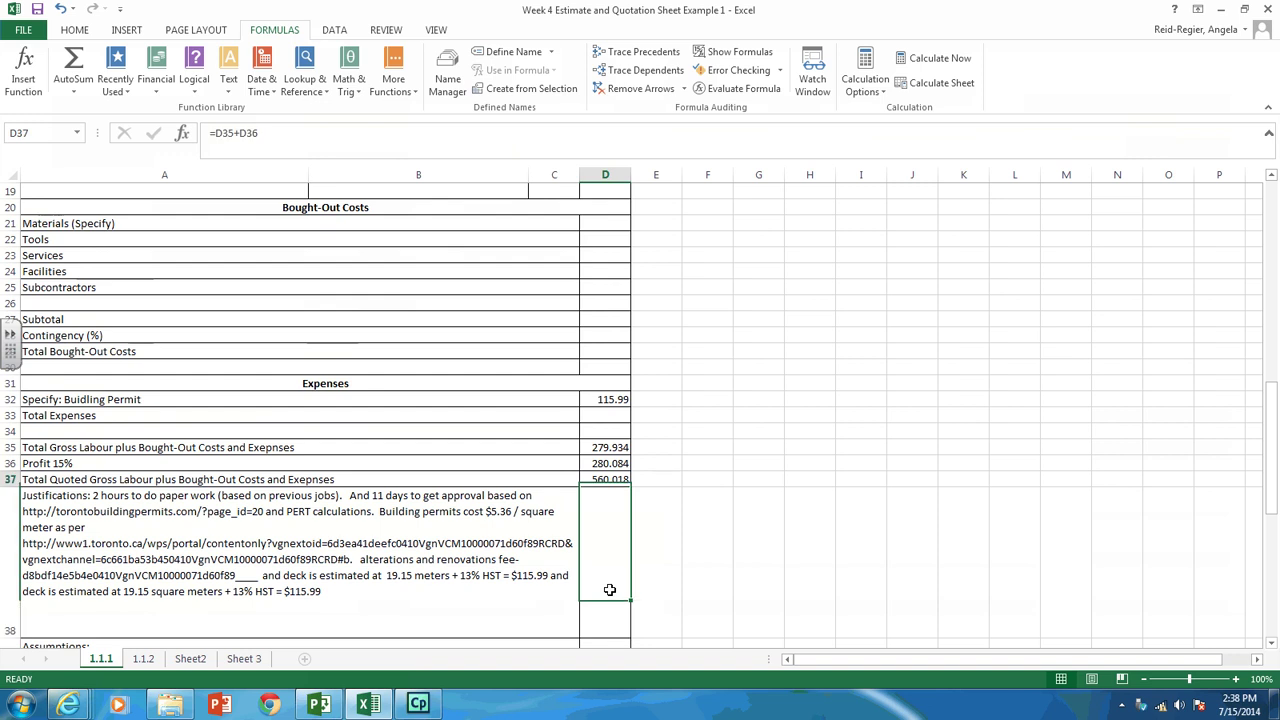
pyautogui.press('Up')
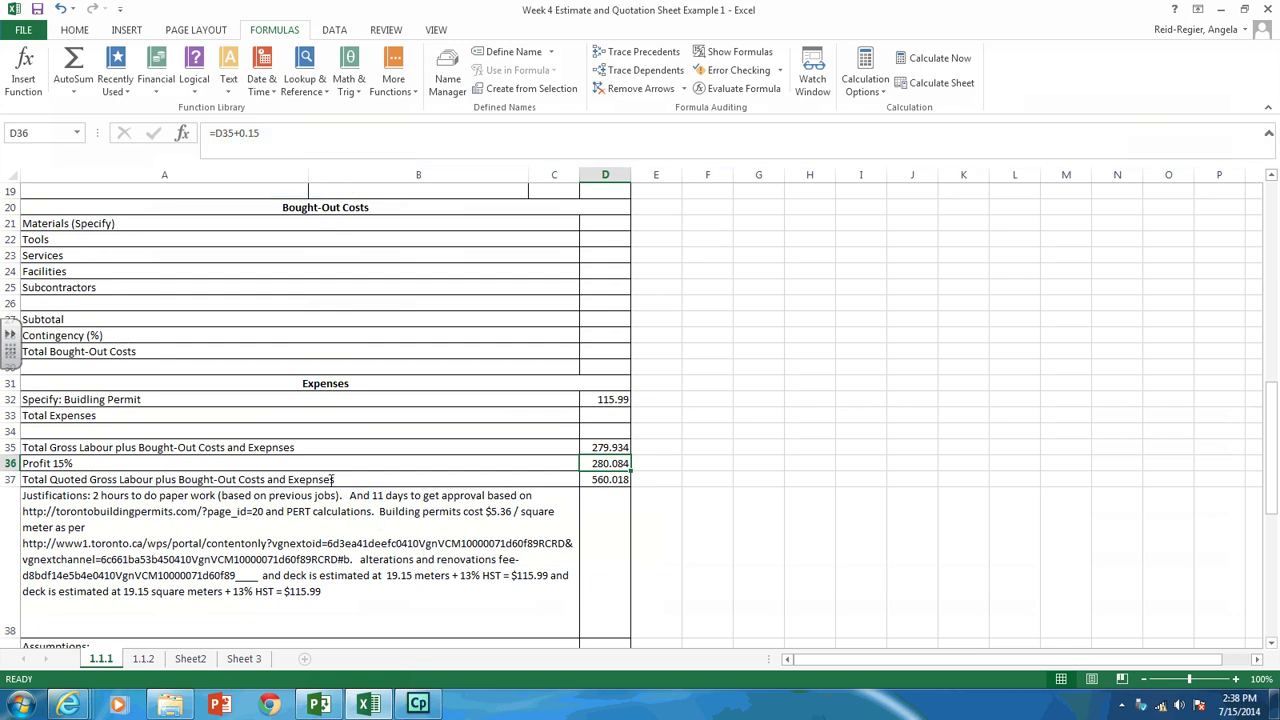
pyautogui.click(233, 133)
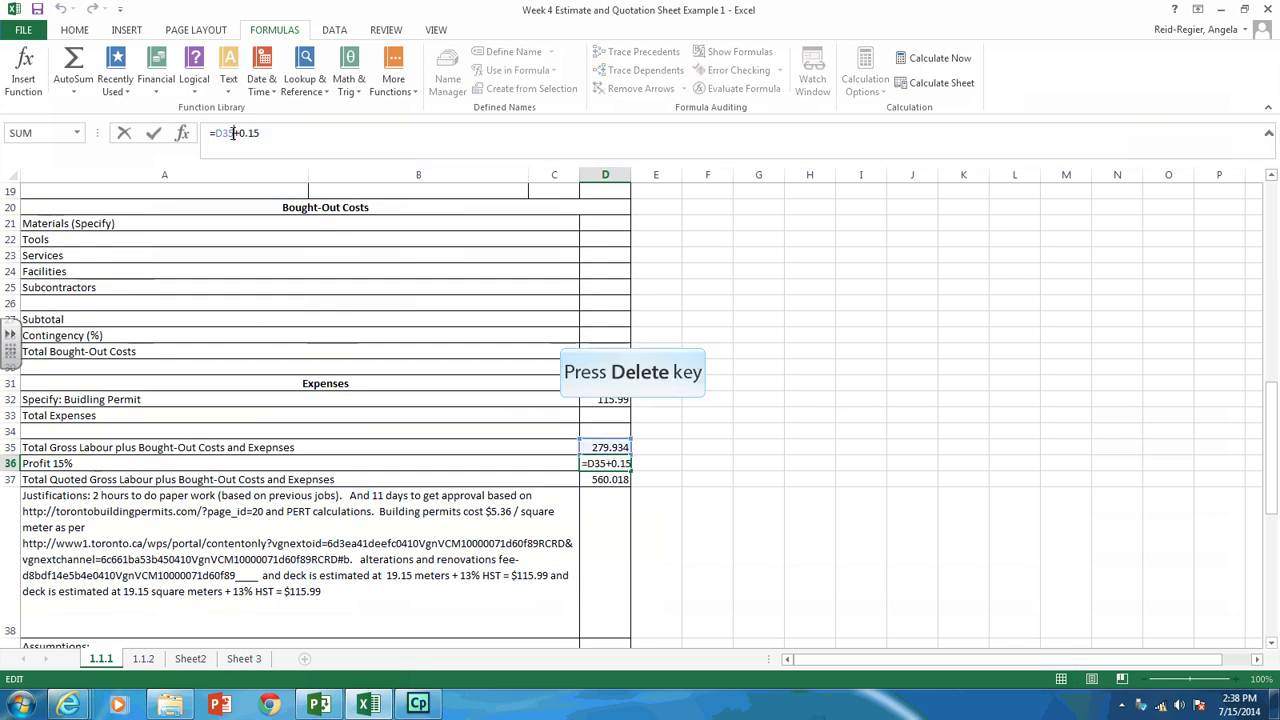
pyautogui.press('Delete')
pyautogui.write('*')
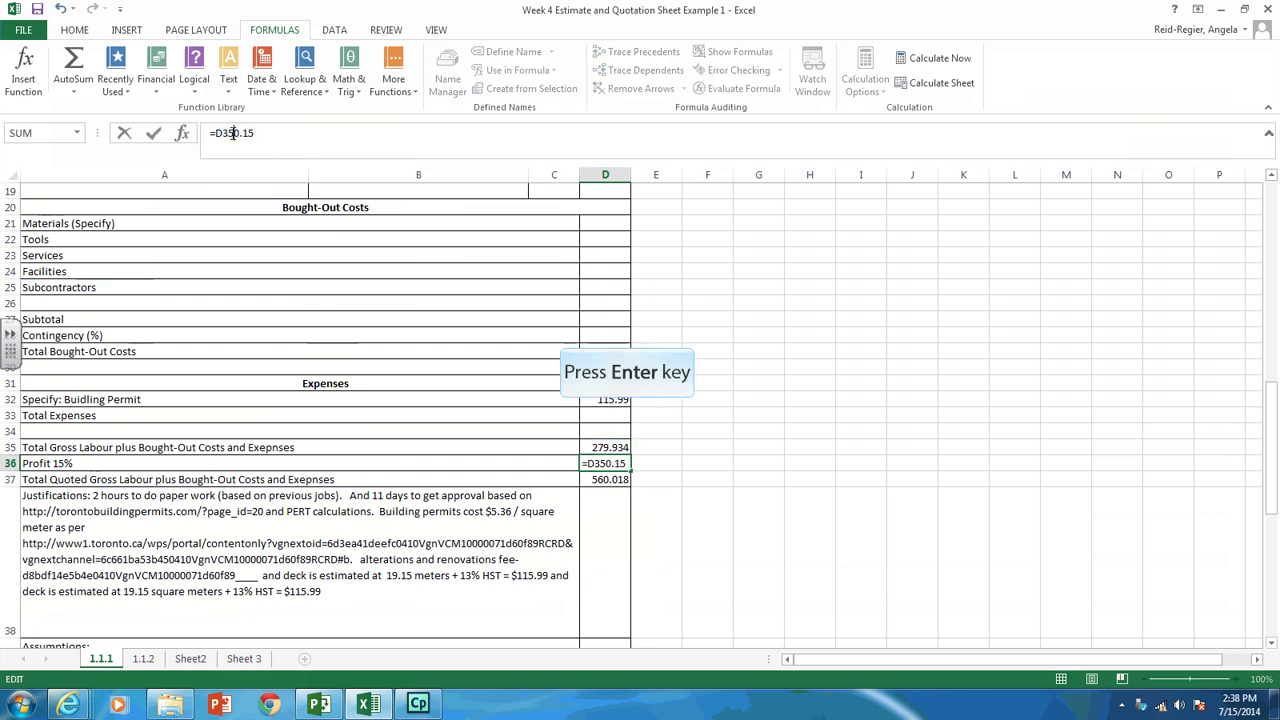
pyautogui.press('Return')
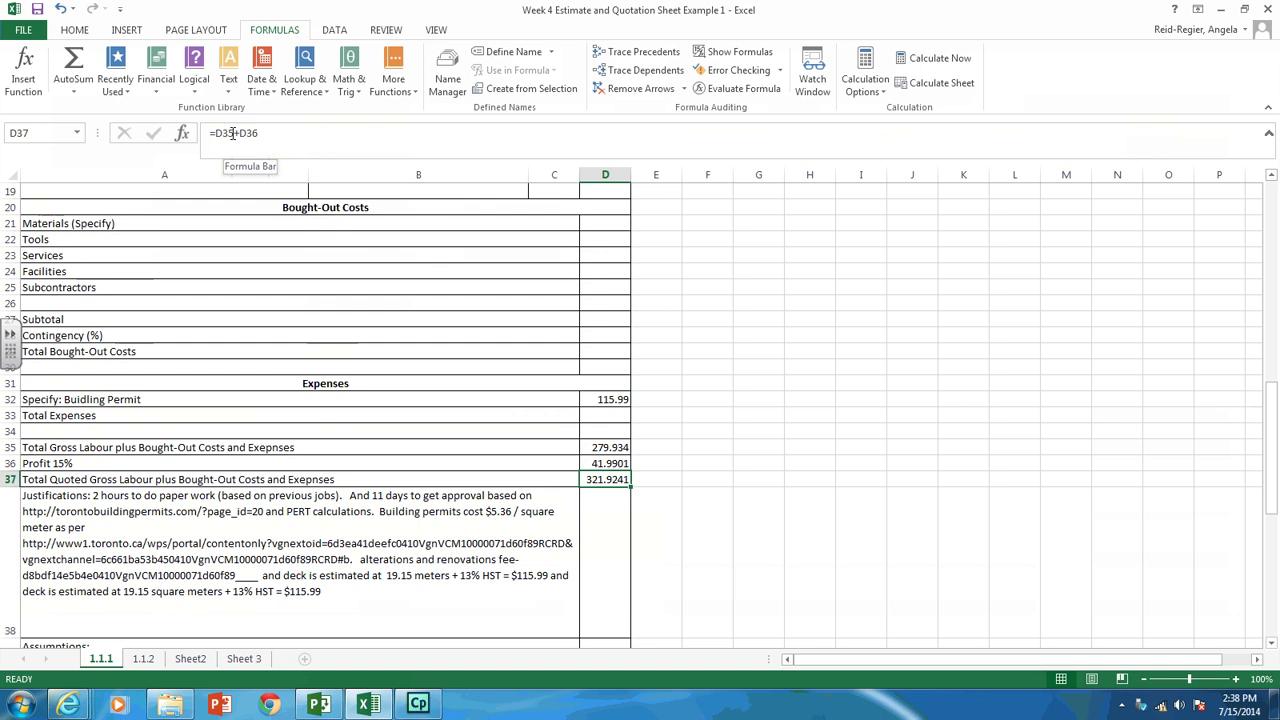
# Complete the Assumptions cell A39 with "Gas to drive to submit building permit is covered in overhead rates"
pyautogui.press('Down')
pyautogui.press('Down')
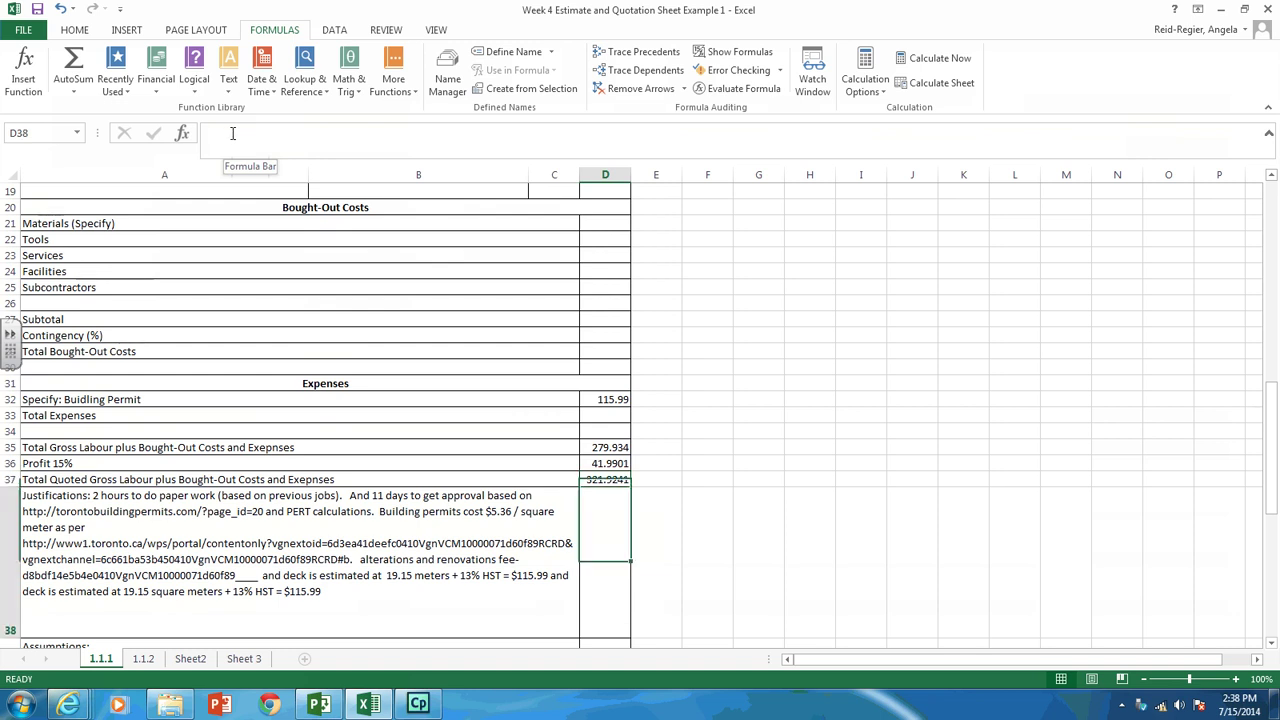
pyautogui.press('Down')
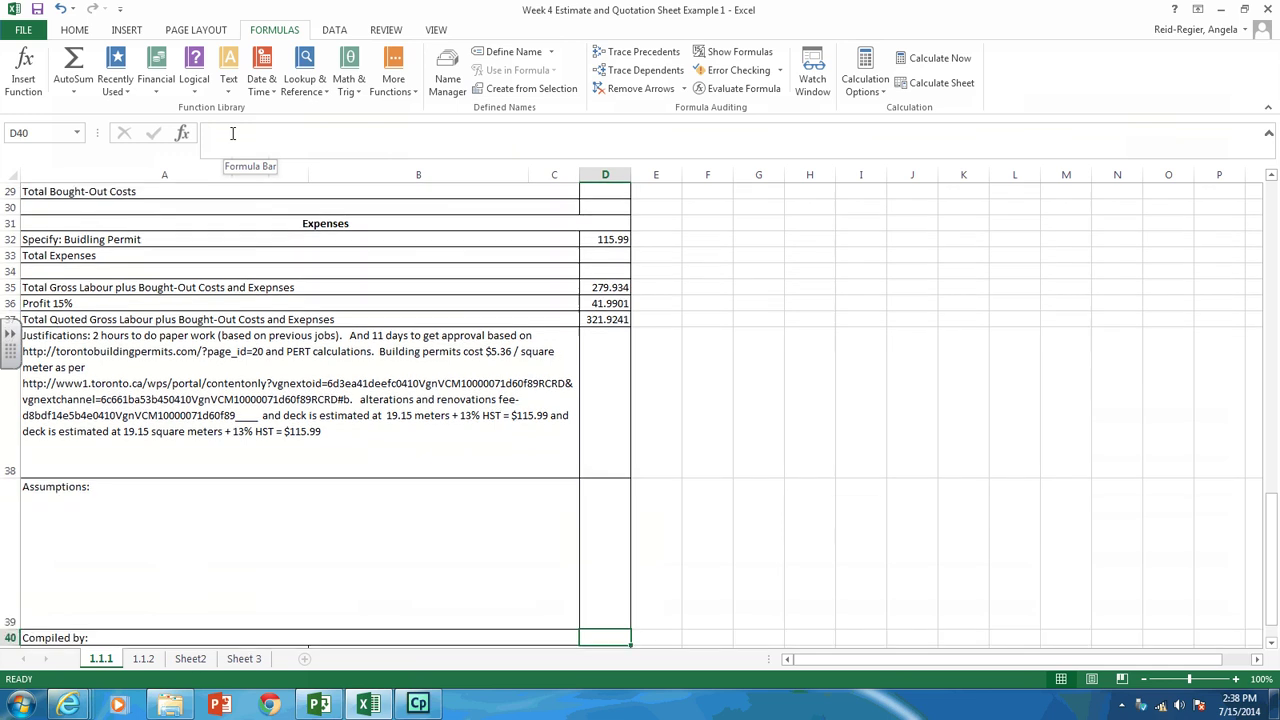
pyautogui.press('Left')
pyautogui.press('Up')
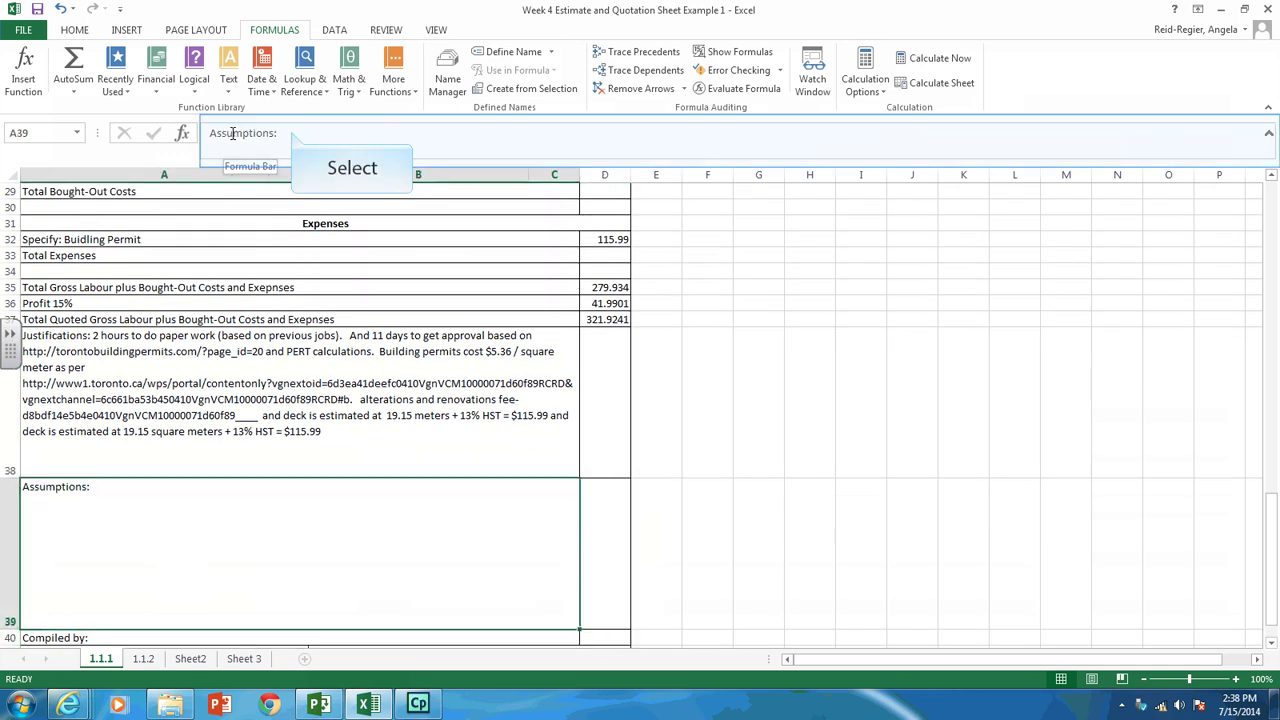
pyautogui.click(292, 132)
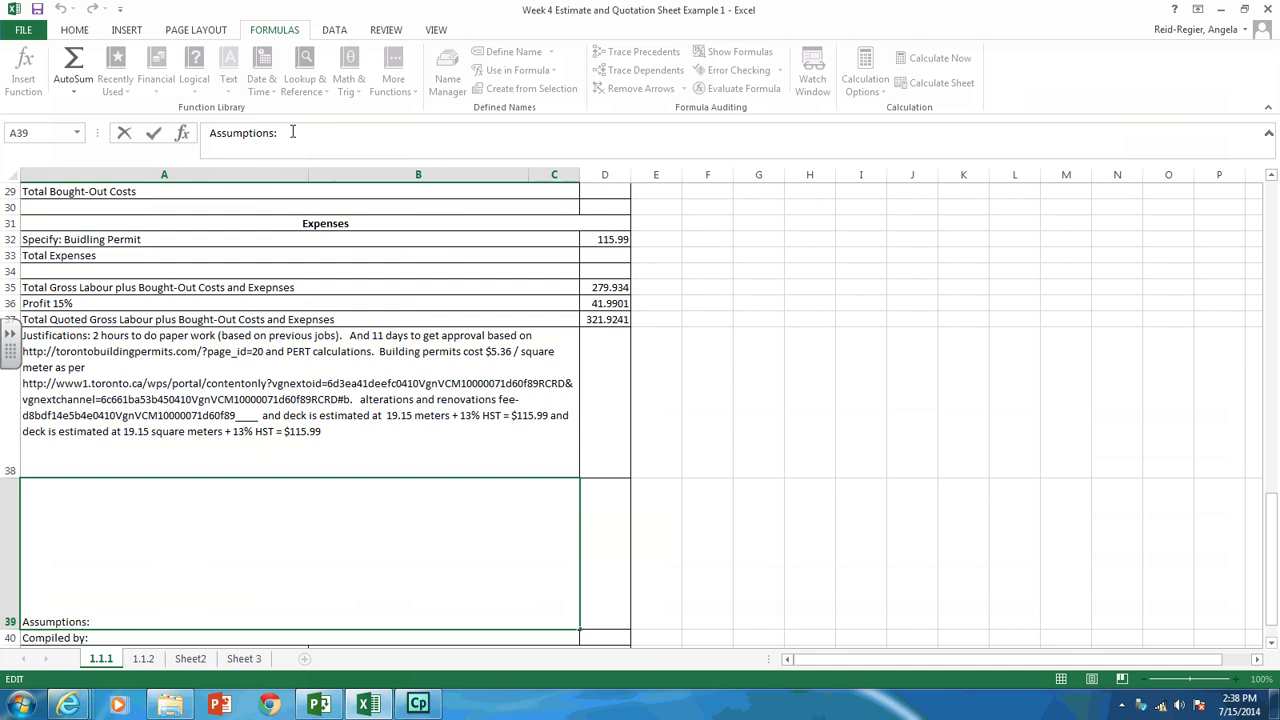
pyautogui.write('Gas to ddrive to')
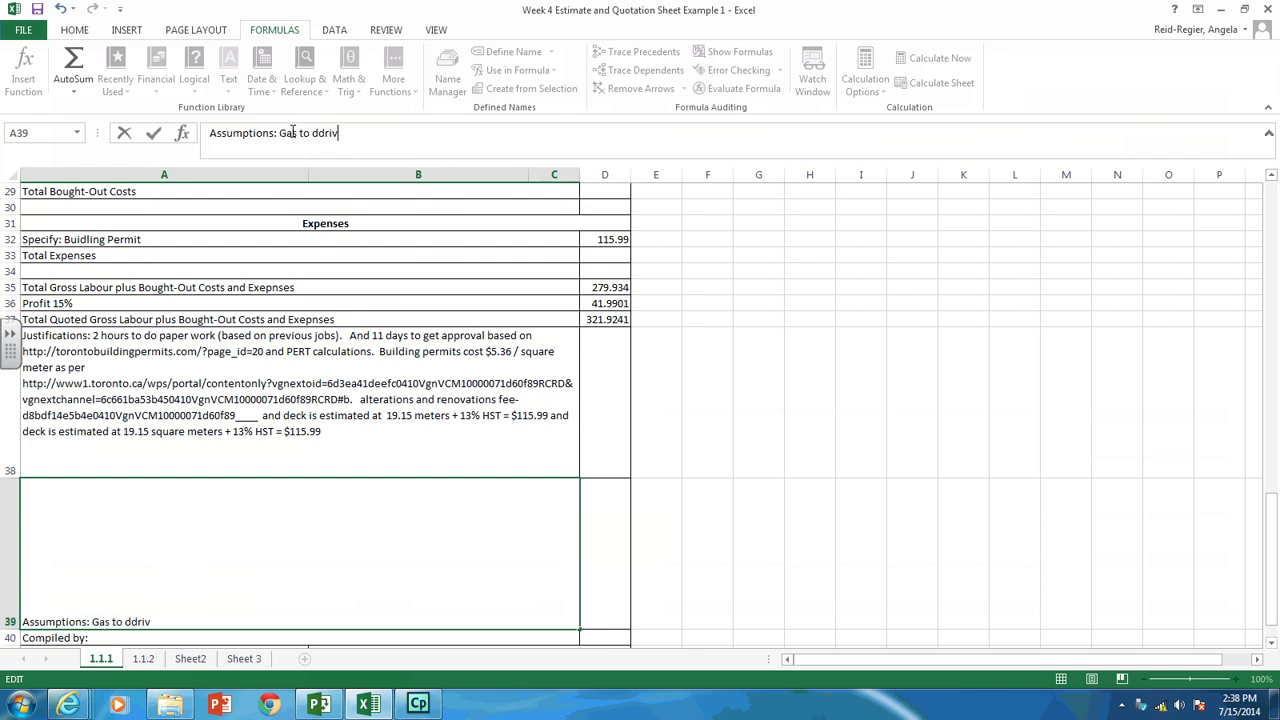
pyautogui.press('BackSpace')
pyautogui.press('BackSpace')
pyautogui.press('BackSpace')
pyautogui.press('BackSpace')
pyautogui.press('BackSpace')
pyautogui.press('BackSpace')
pyautogui.press('BackSpace')
pyautogui.write('rive to submi')
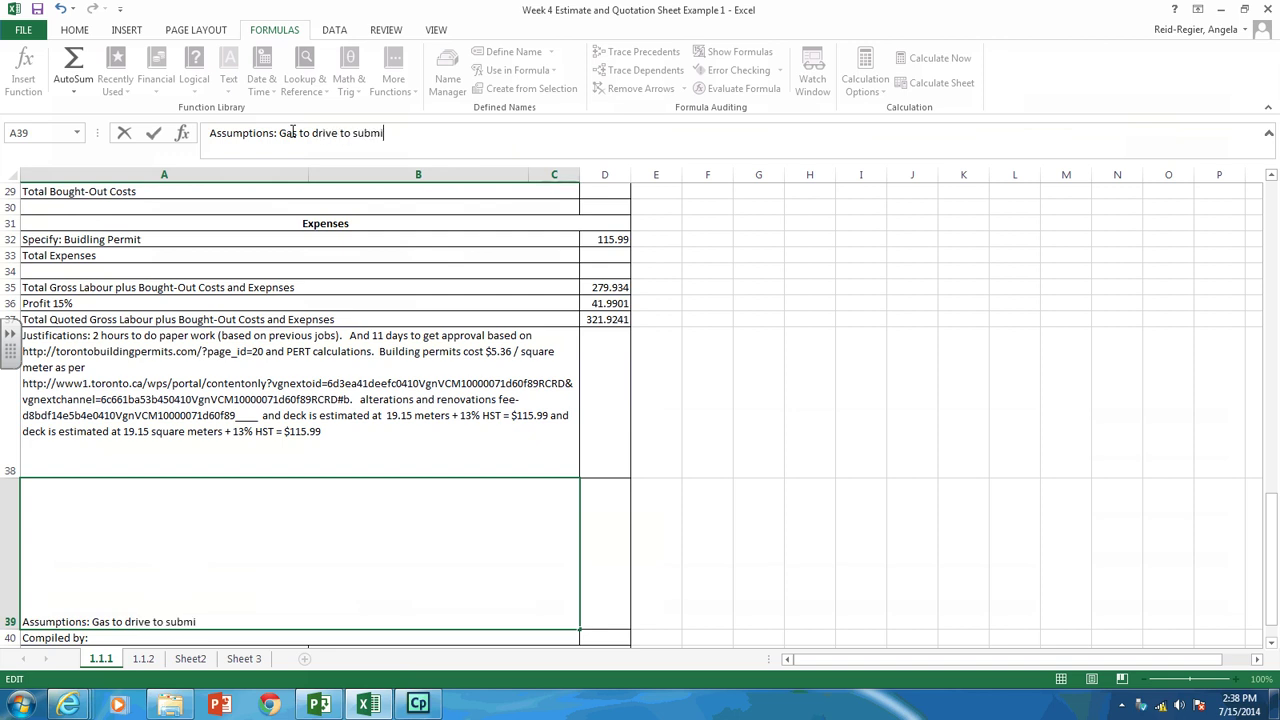
pyautogui.write('t building permit')
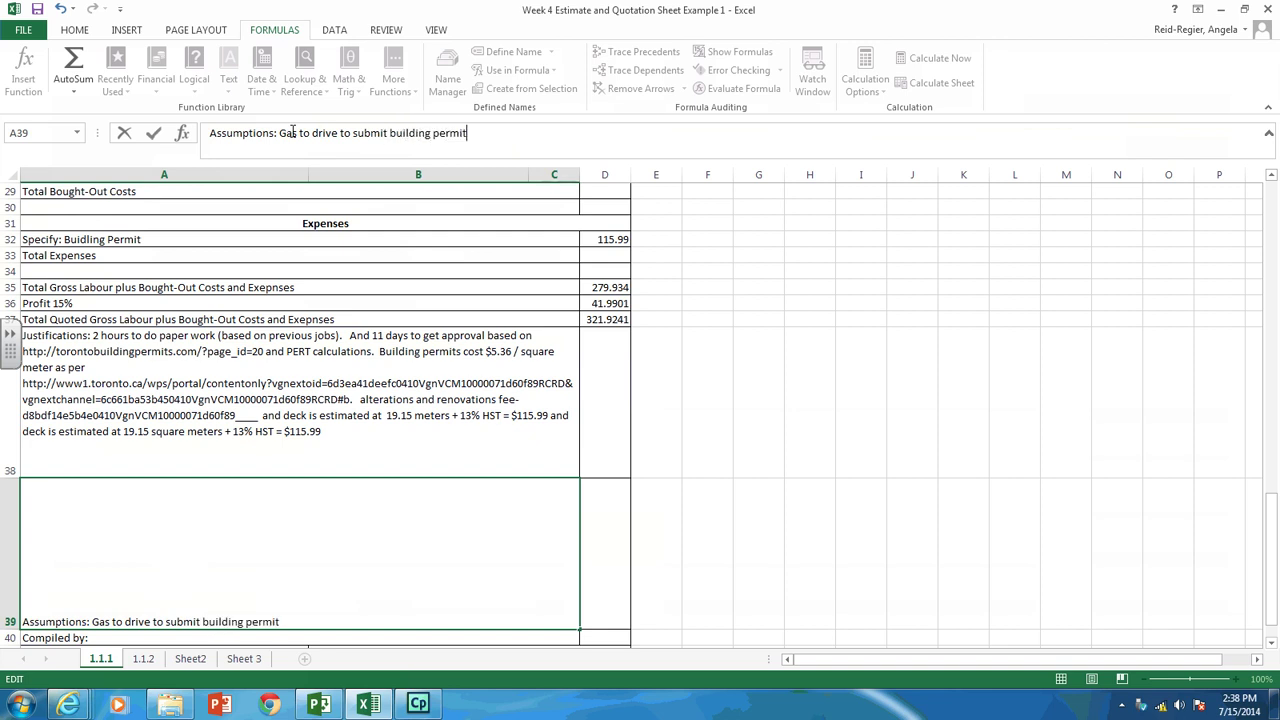
pyautogui.write(' is covered in o')
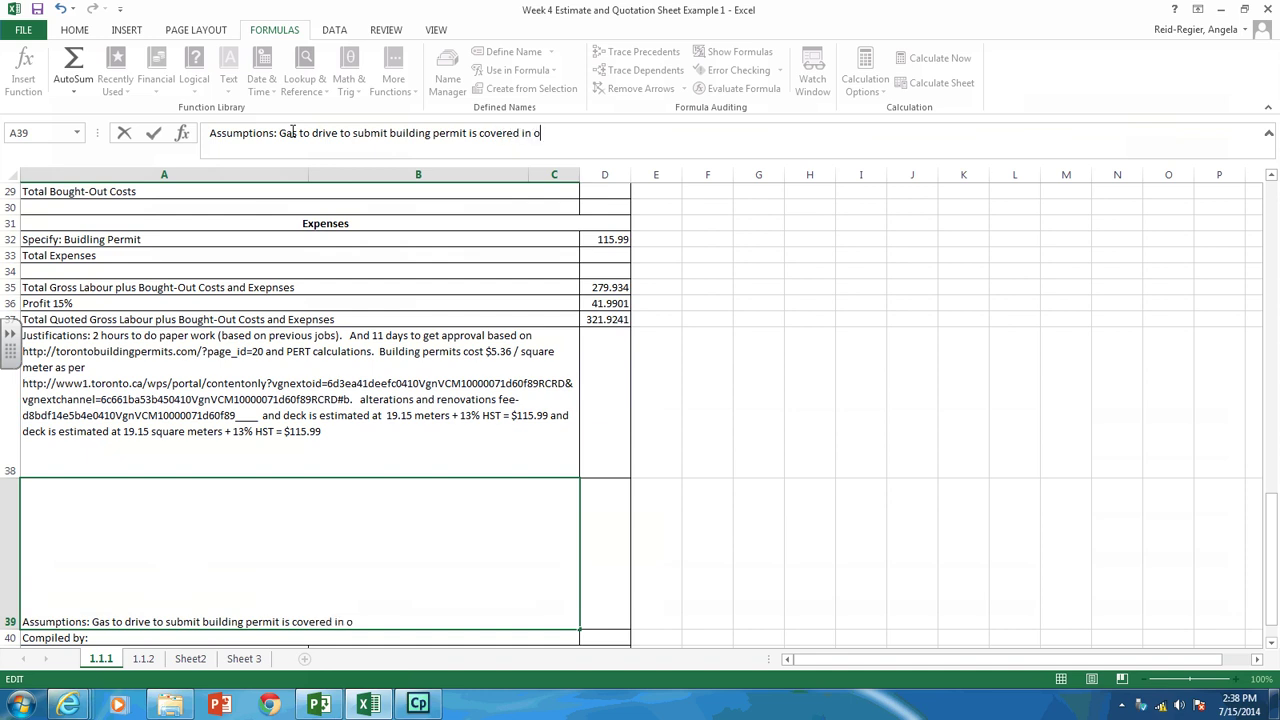
pyautogui.write('verhead rates')
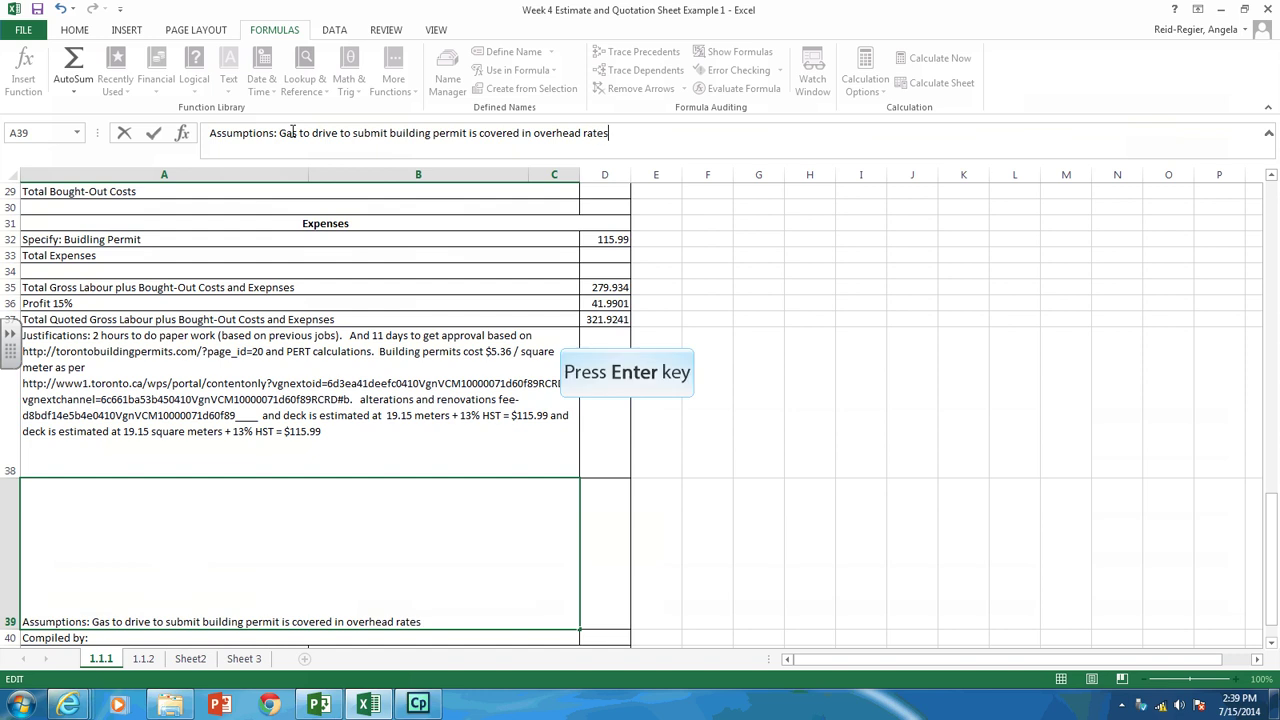
pyautogui.press('Return')
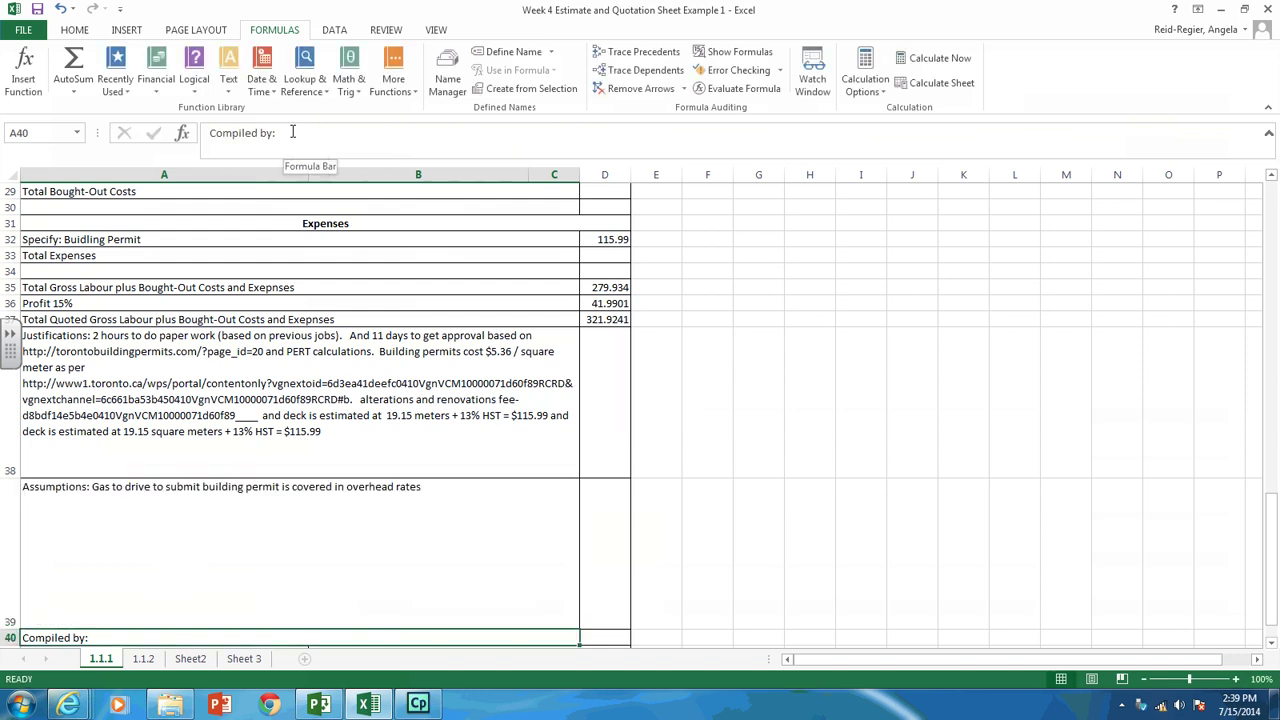
pyautogui.hotkey('ctrl', 'Home')
pyautogui.hotkey('ctrl', 'End')
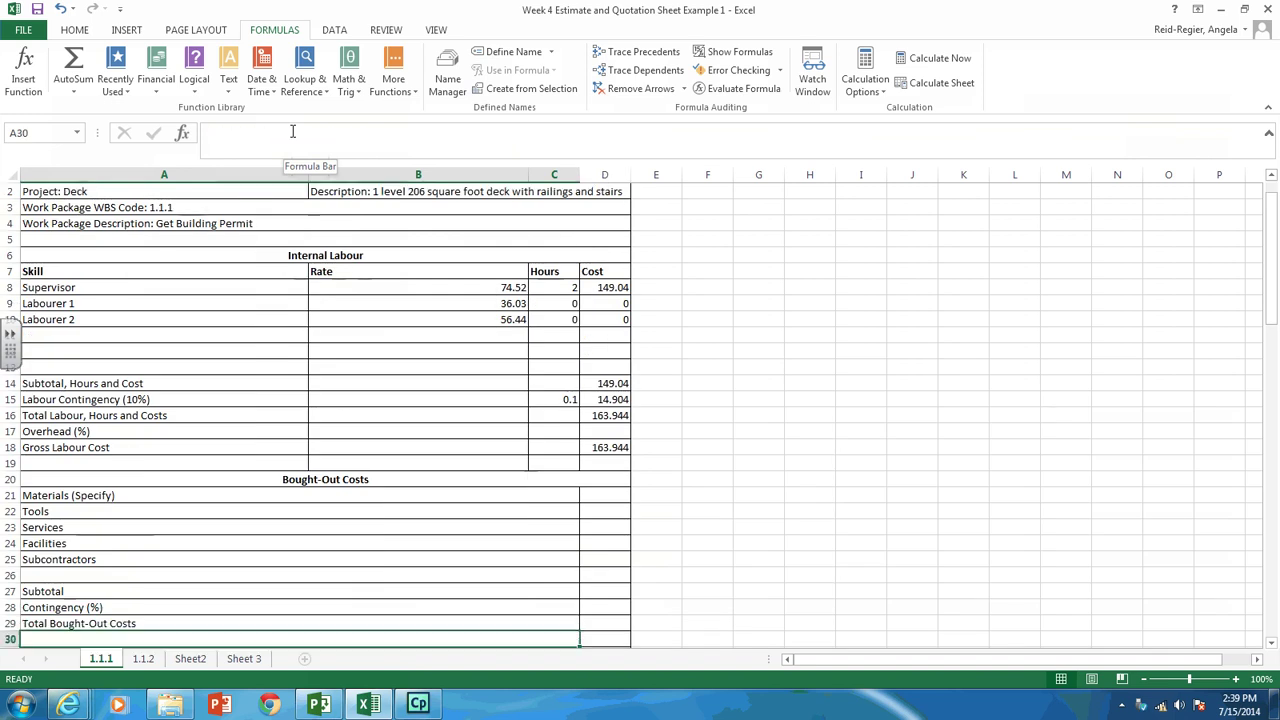
pyautogui.press('Down')
pyautogui.press('Down')
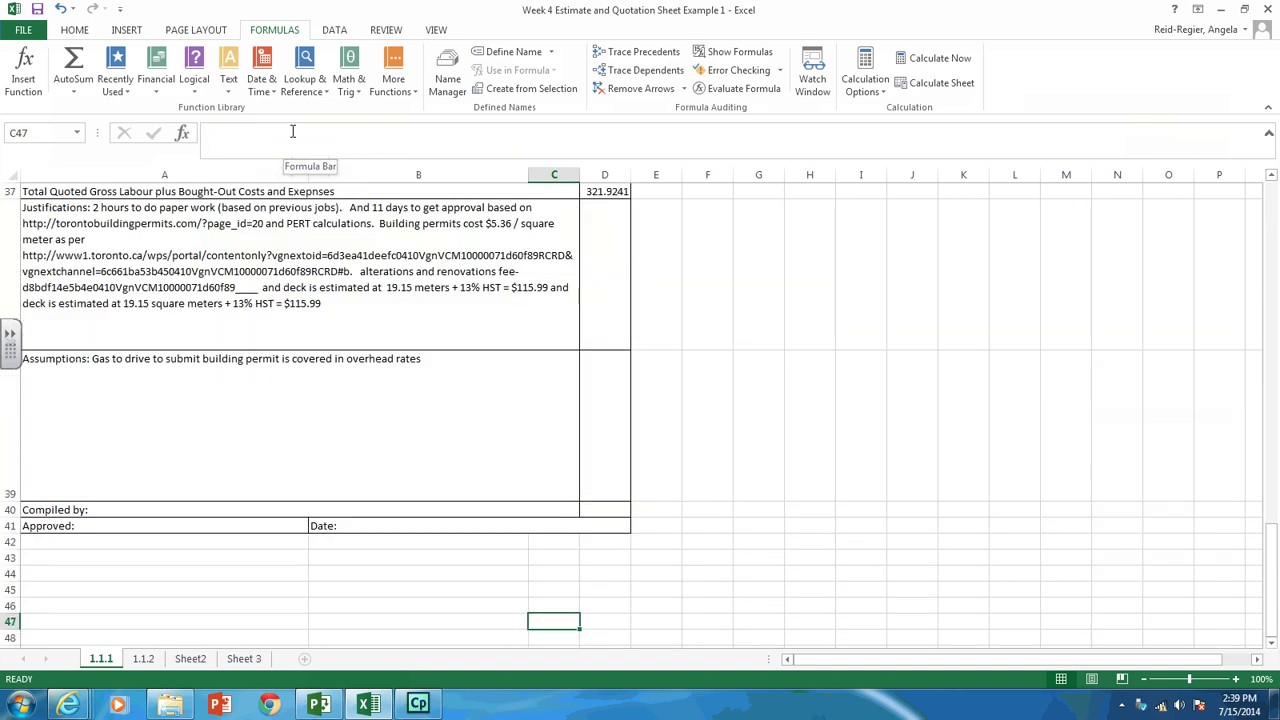
pyautogui.hotkey('ctrl', 'Up')
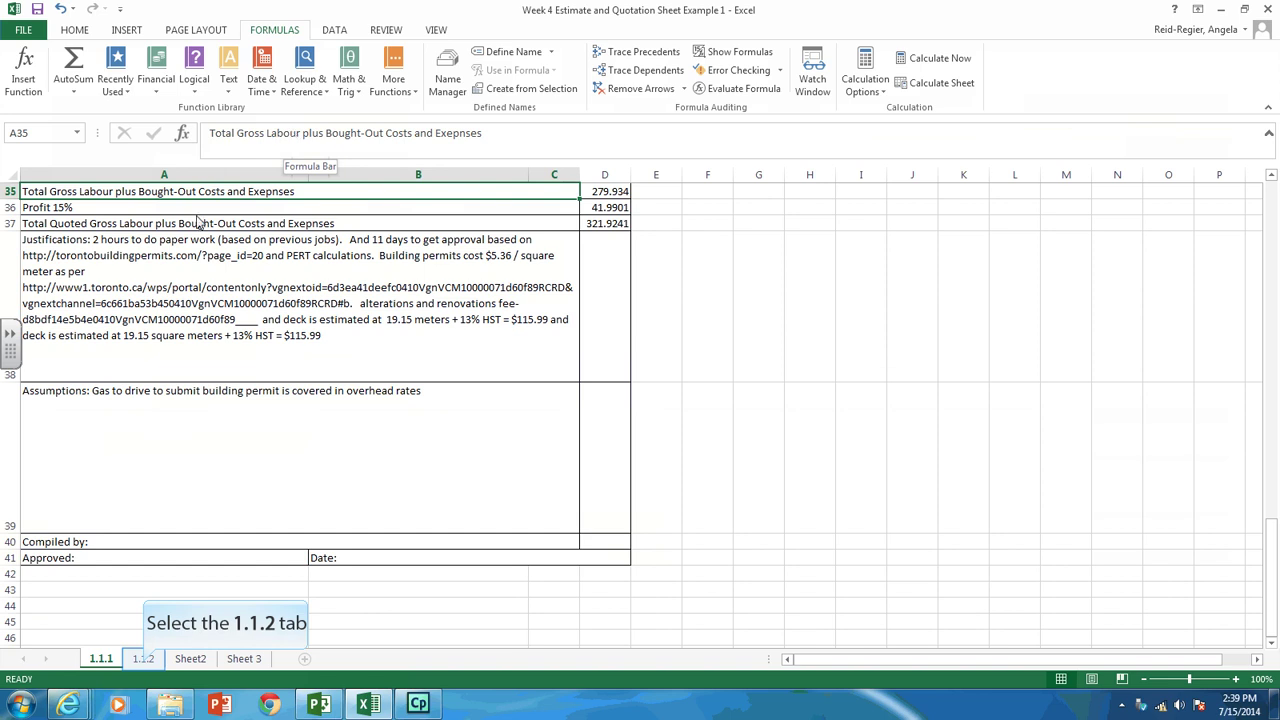
pyautogui.click(143, 659)
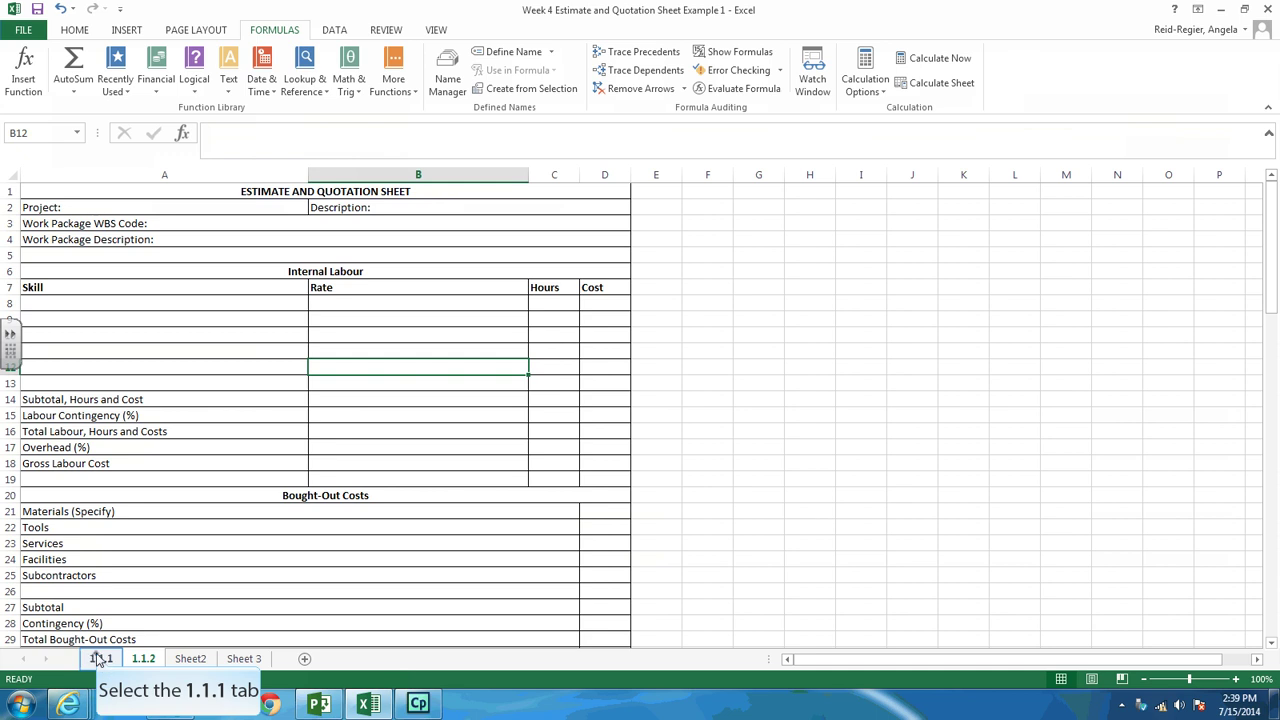
# Create a copy of the 1.1.1 sheet before Sheet2 and rename the copy 1.4.1
pyautogui.click(100, 659)
pyautogui.rightClick(100, 659)
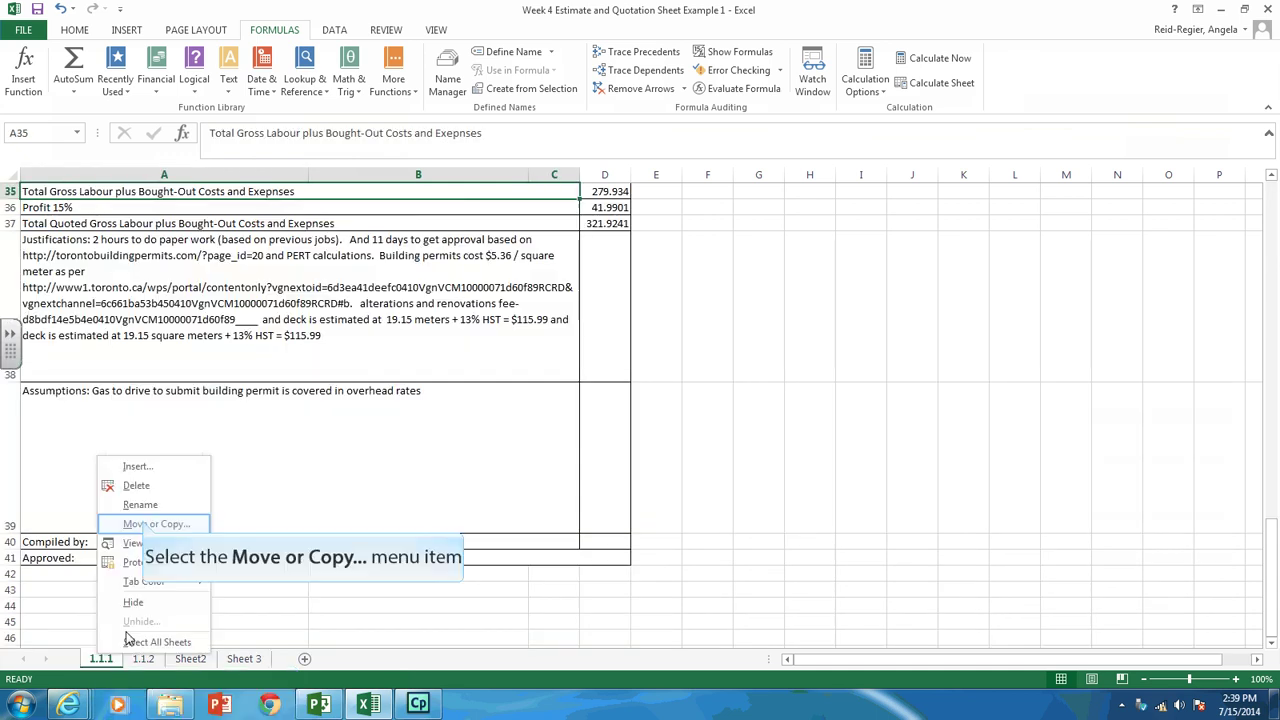
pyautogui.click(145, 524)
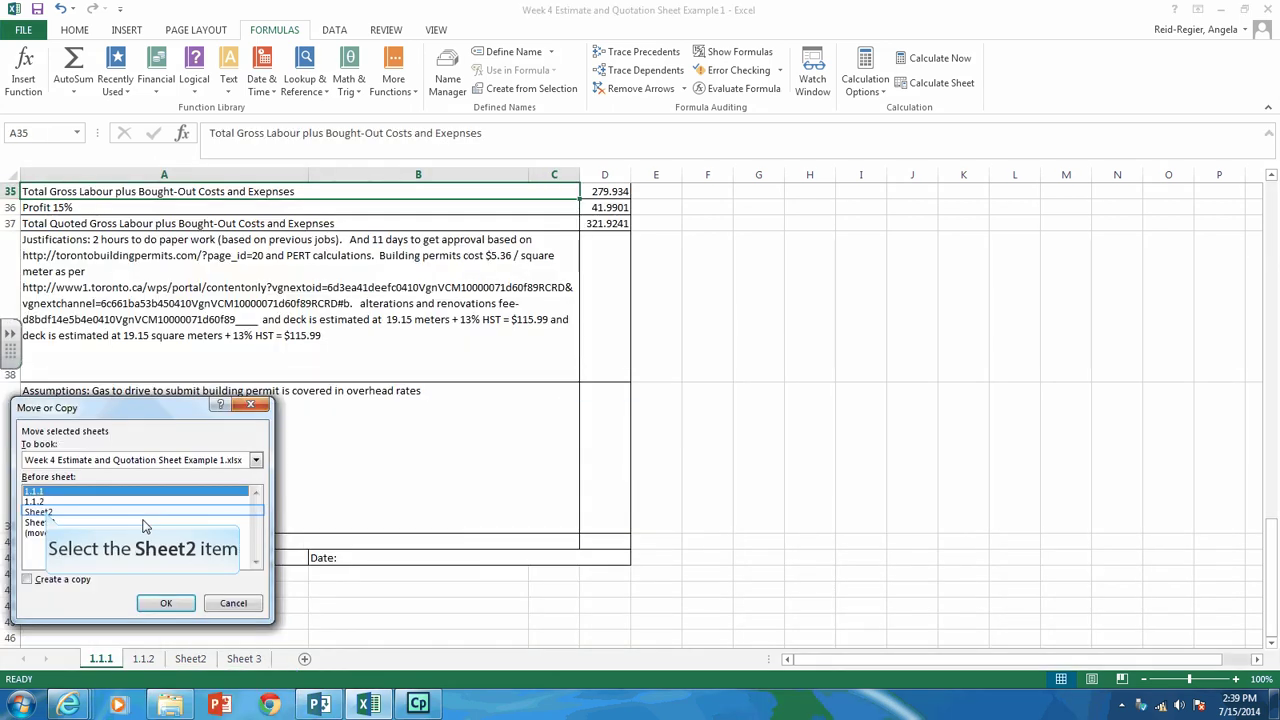
pyautogui.click(45, 515)
pyautogui.click(44, 580)
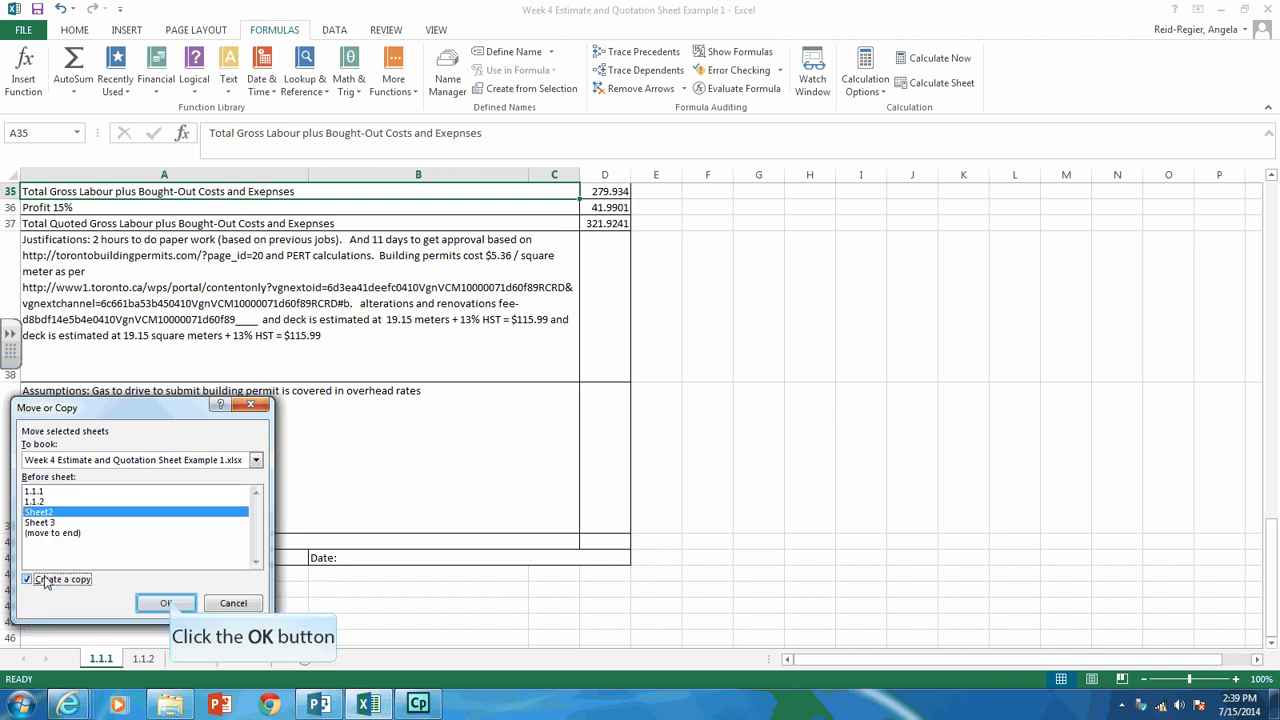
pyautogui.click(168, 603)
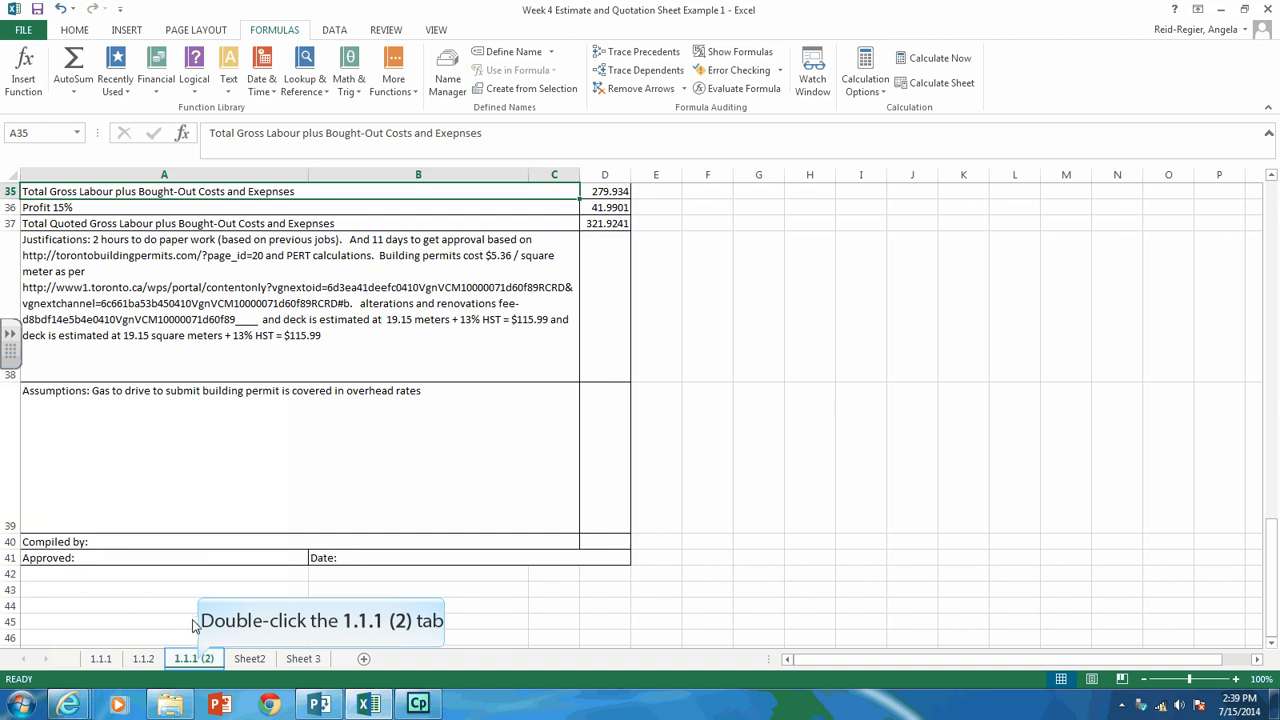
pyautogui.doubleClick(199, 659)
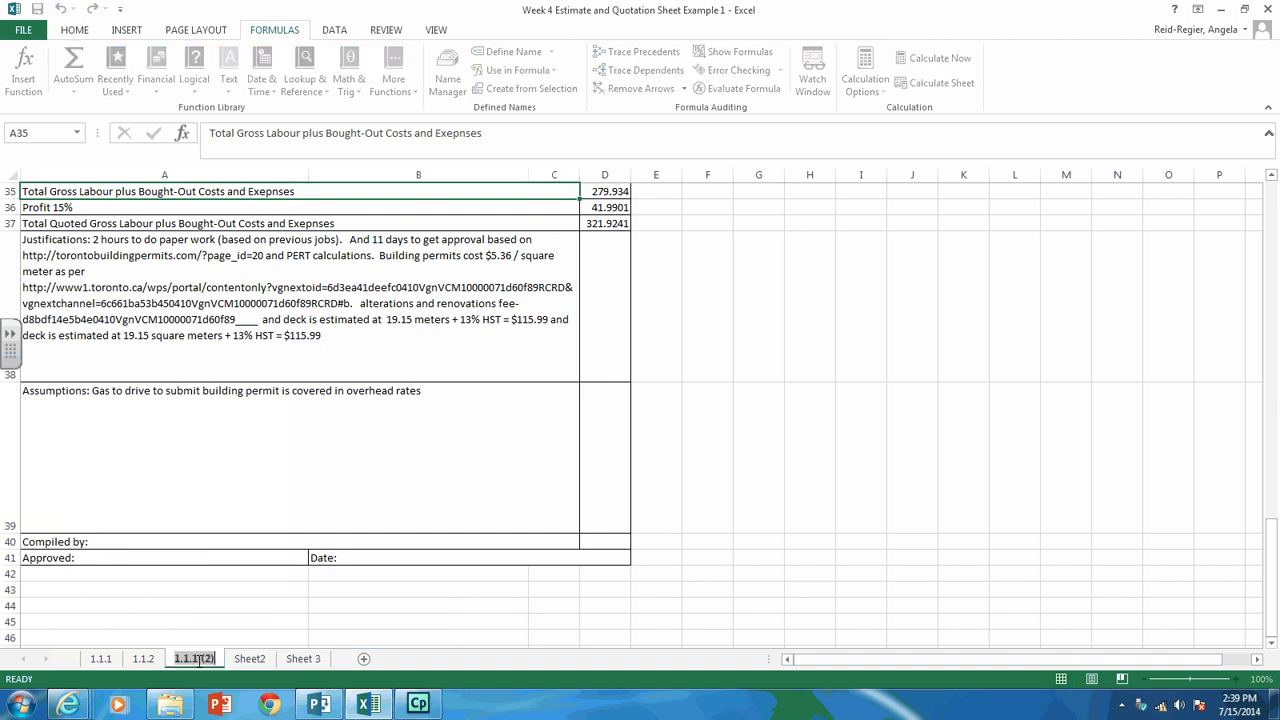
pyautogui.write('1.4.1')
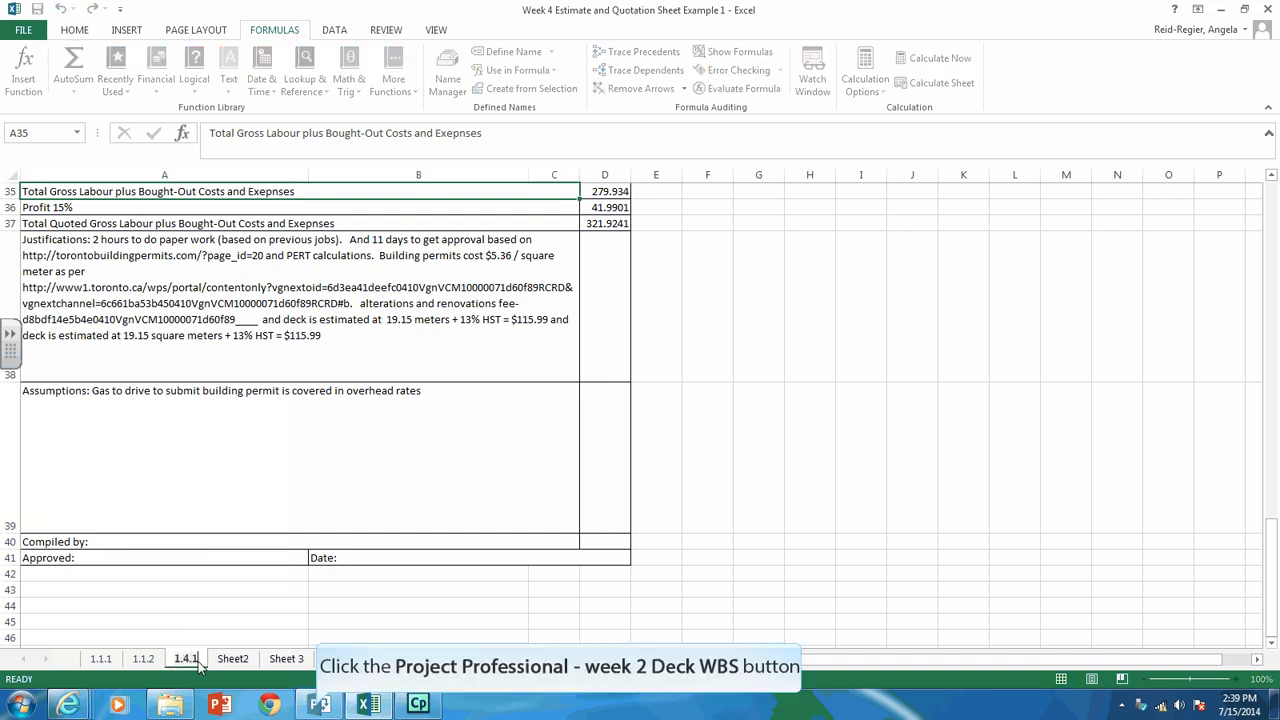
# Switch to the week 2 Deck WBS file in Project, look up task 1.4.1 under Foundation, and return to the Excel workbook
pyautogui.click(319, 705)
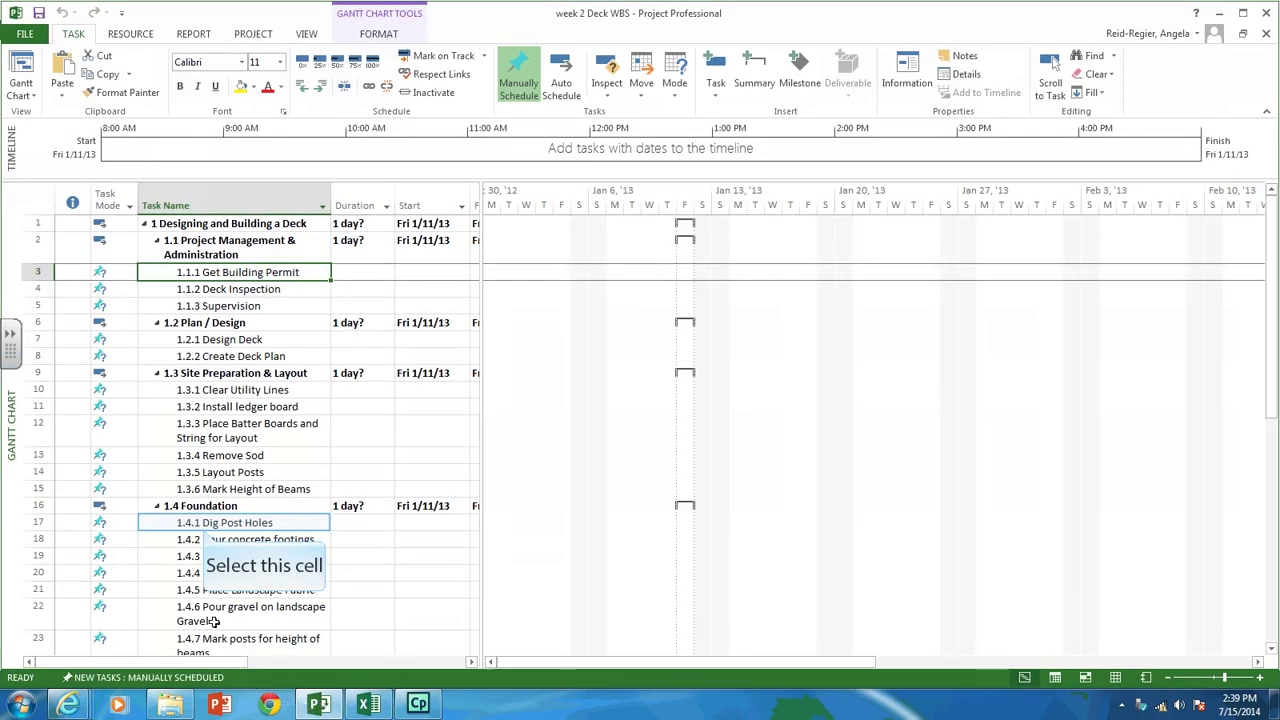
pyautogui.click(204, 523)
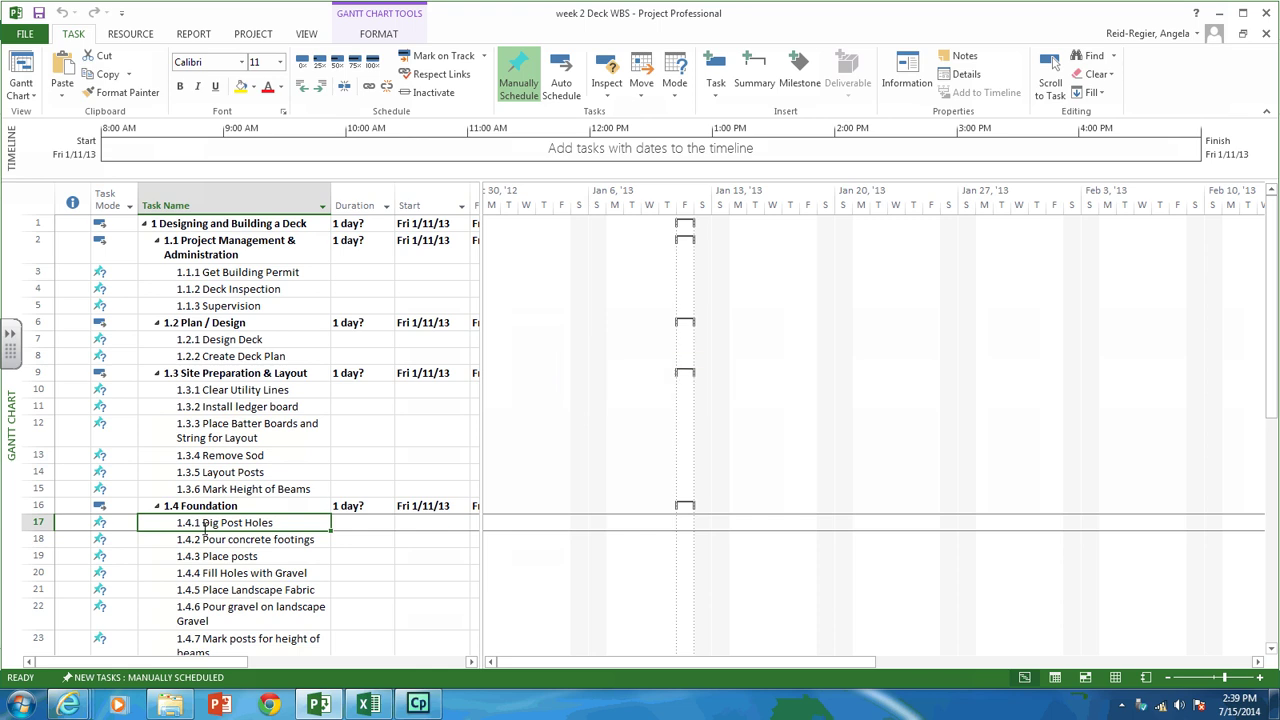
pyautogui.hotkey('alt', 'Tab')
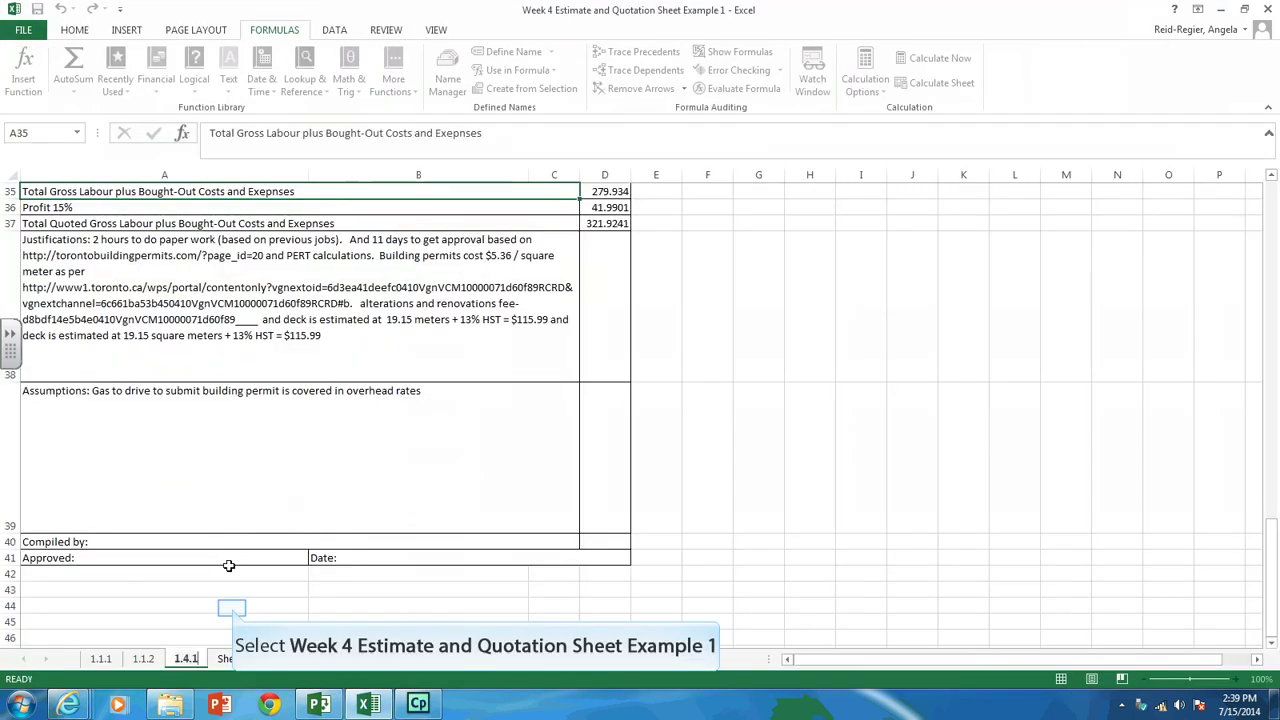
pyautogui.click(231, 606)
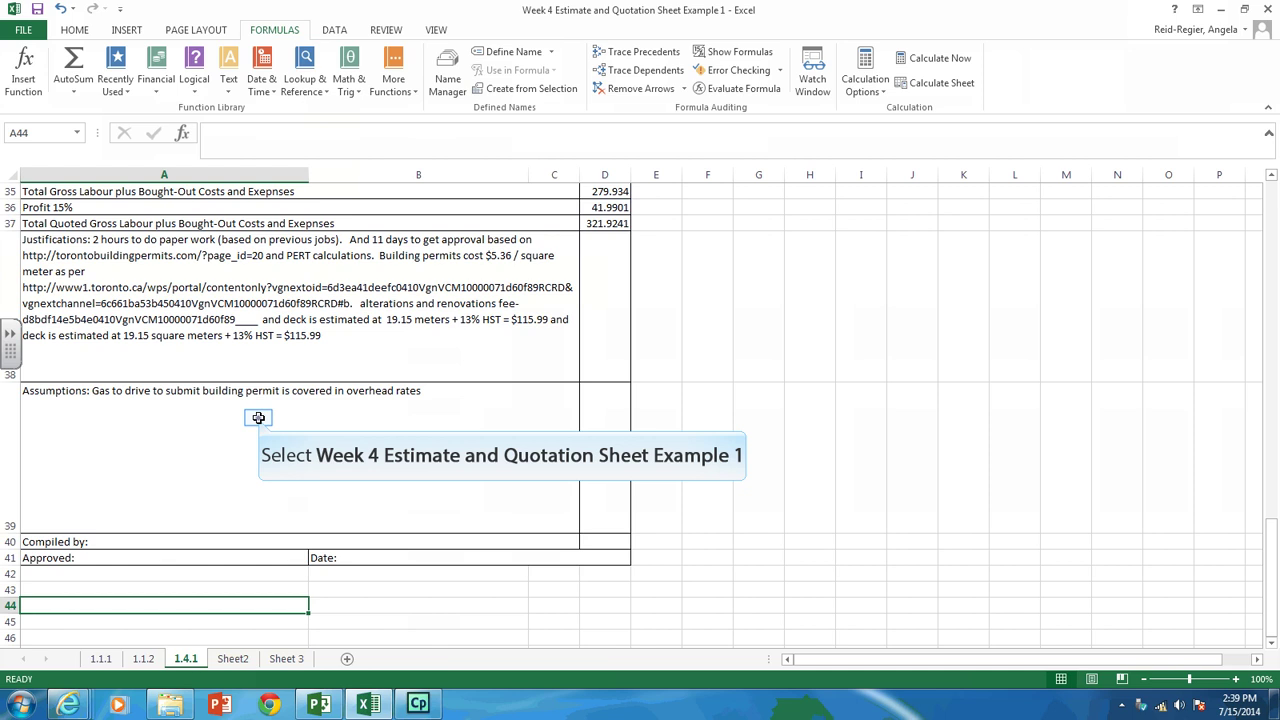
pyautogui.click(258, 417)
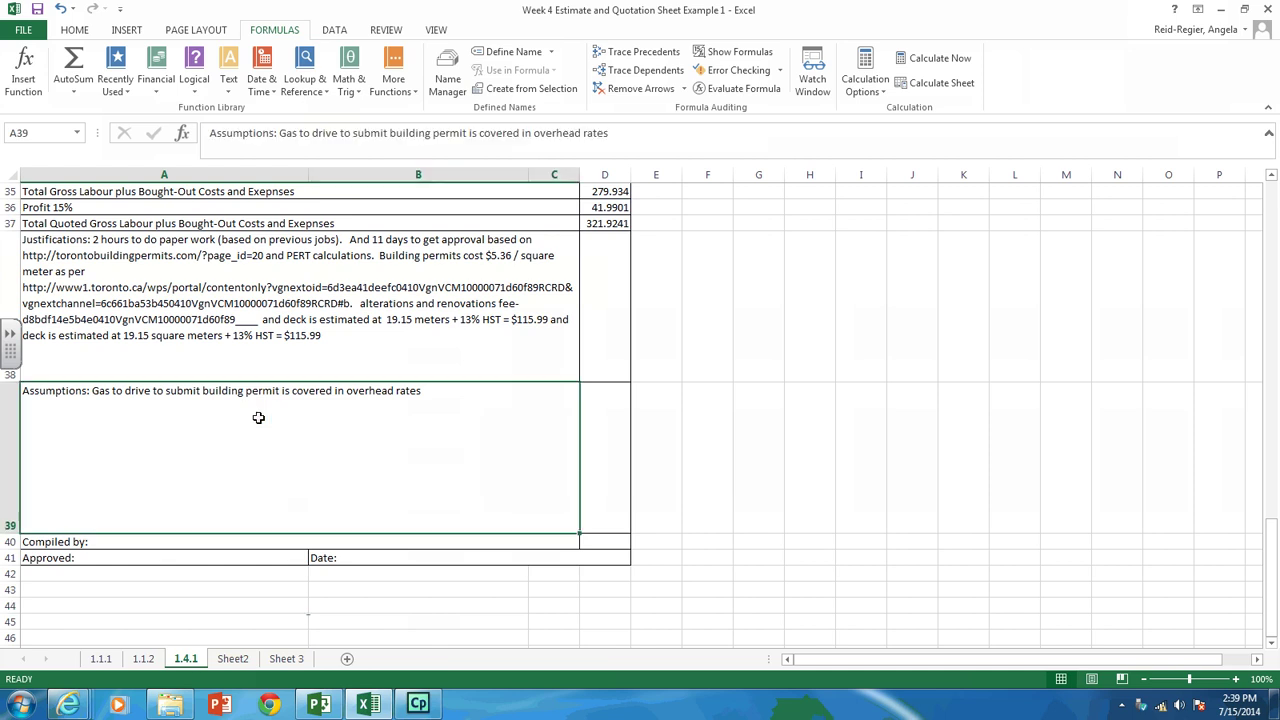
# Change the Work Package WBS Code in A3 of the 1.4.1 sheet to 1.4.1
pyautogui.hotkey('ctrl', 'Home')
pyautogui.press('Down')
pyautogui.press('Down')
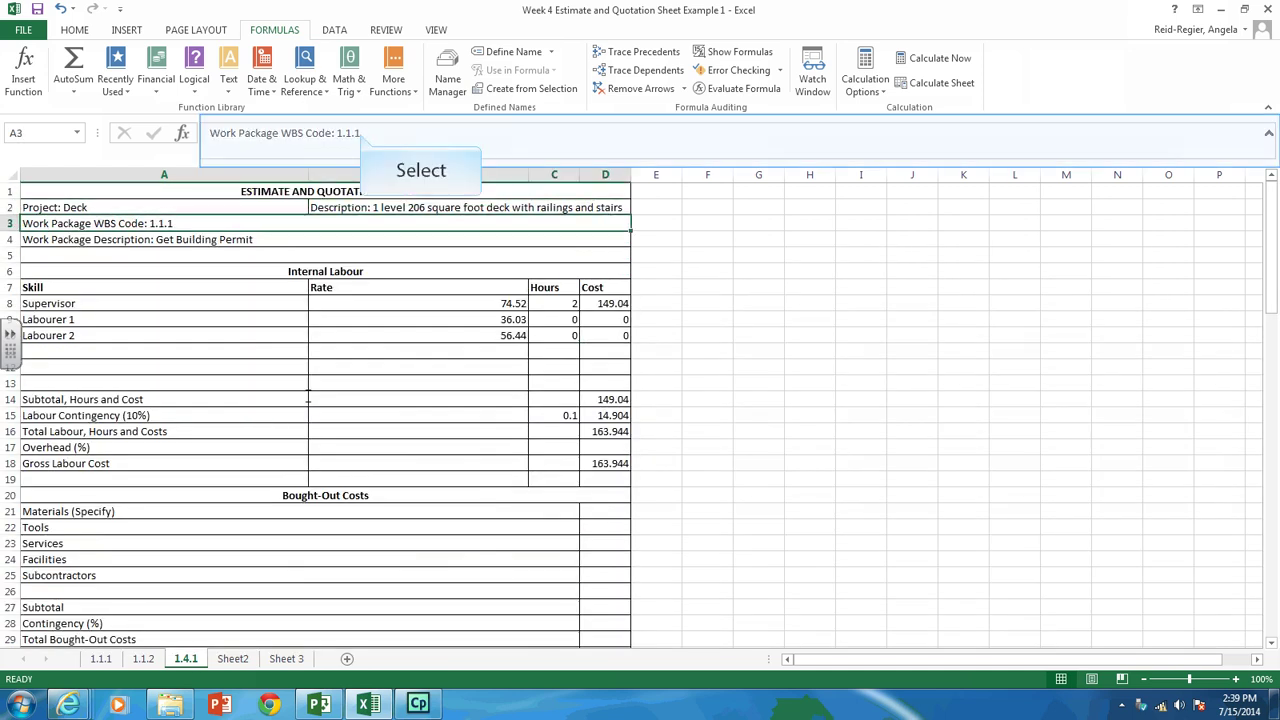
pyautogui.click(363, 133)
pyautogui.press('BackSpace')
pyautogui.press('BackSpace')
pyautogui.press('BackSpace')
pyautogui.press('BackSpace')
pyautogui.press('BackSpace')
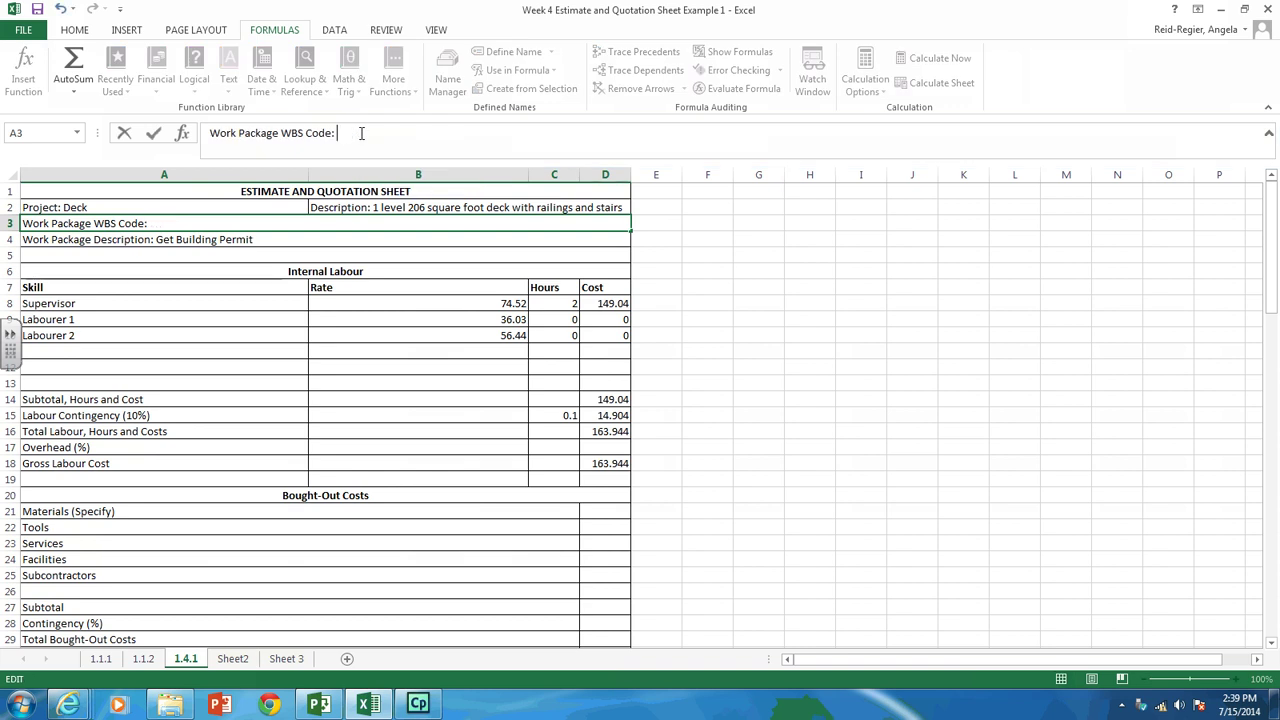
pyautogui.write('1.4.1')
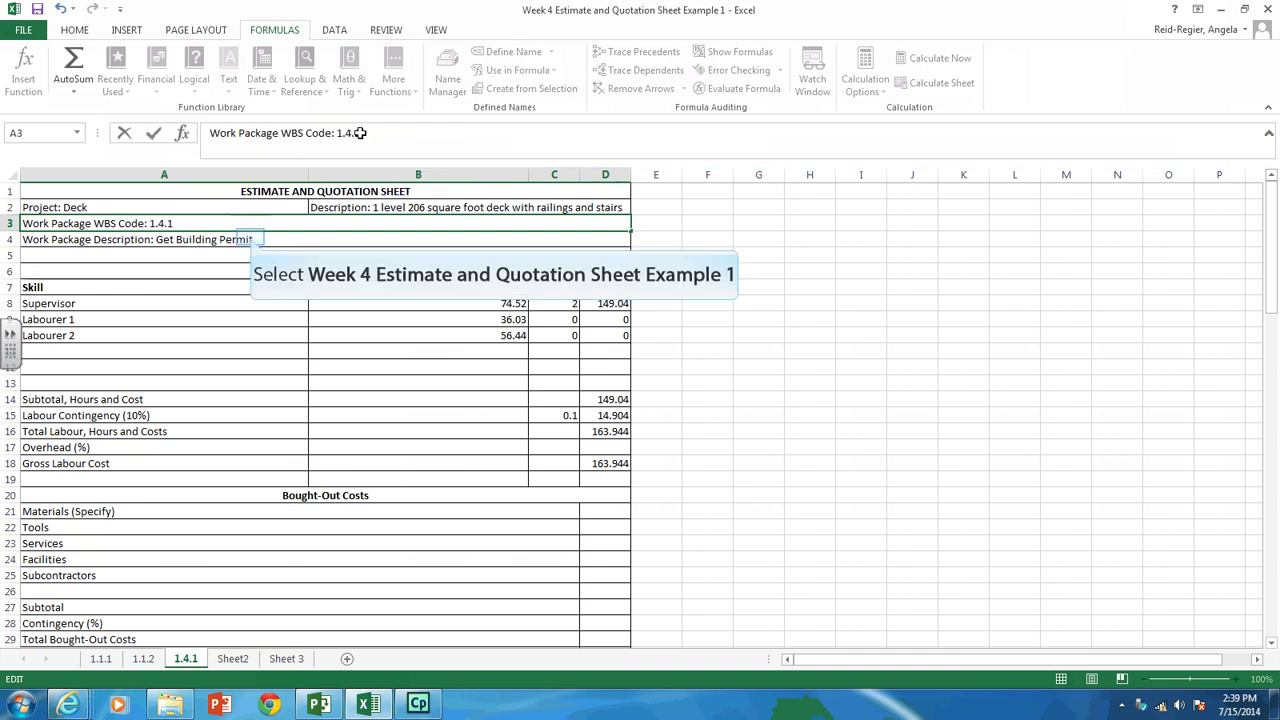
# Change the Work Package Description in A4 to "Dig Post Holes"
pyautogui.click(250, 238)
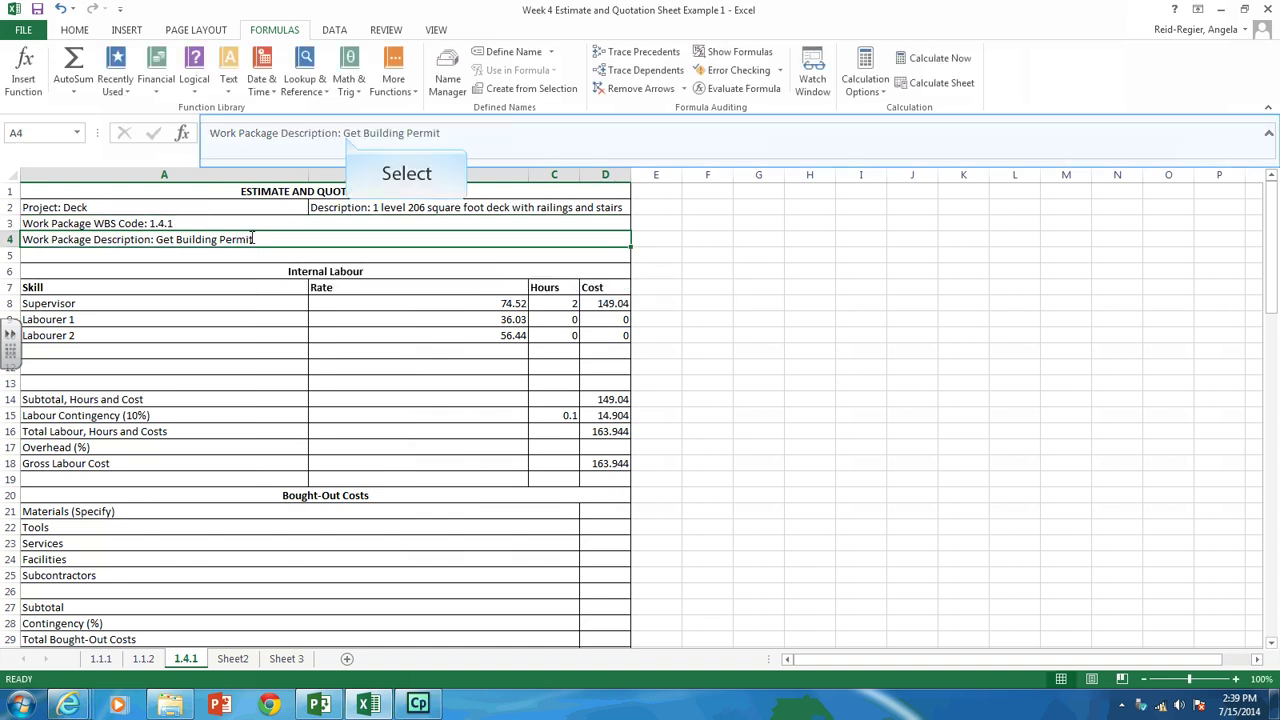
pyautogui.click(344, 133)
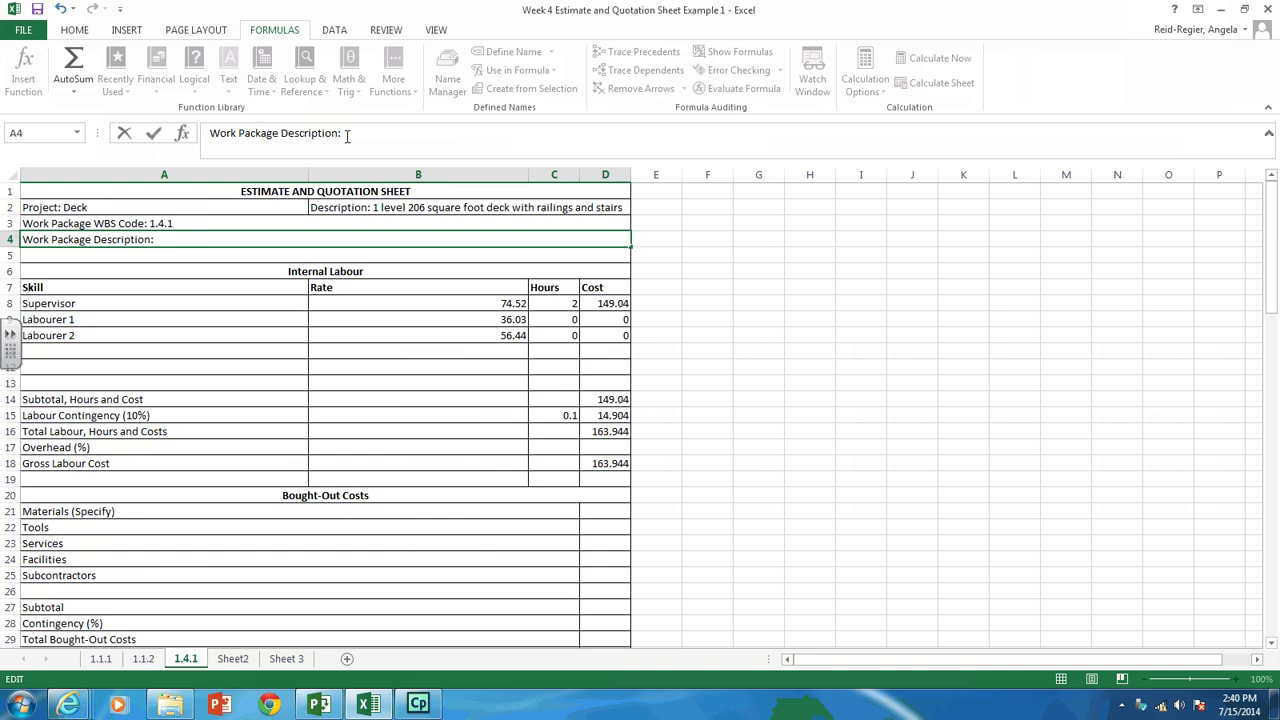
pyautogui.write('Dig Post Holes')
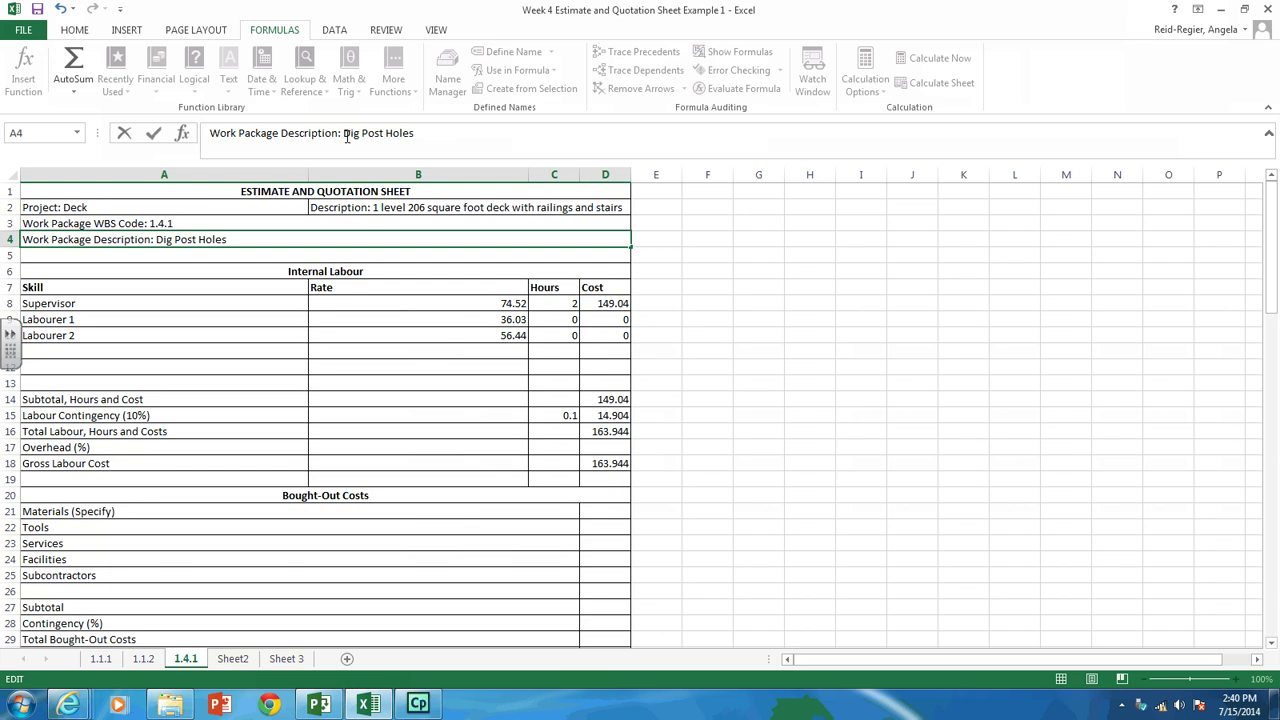
pyautogui.click(178, 437)
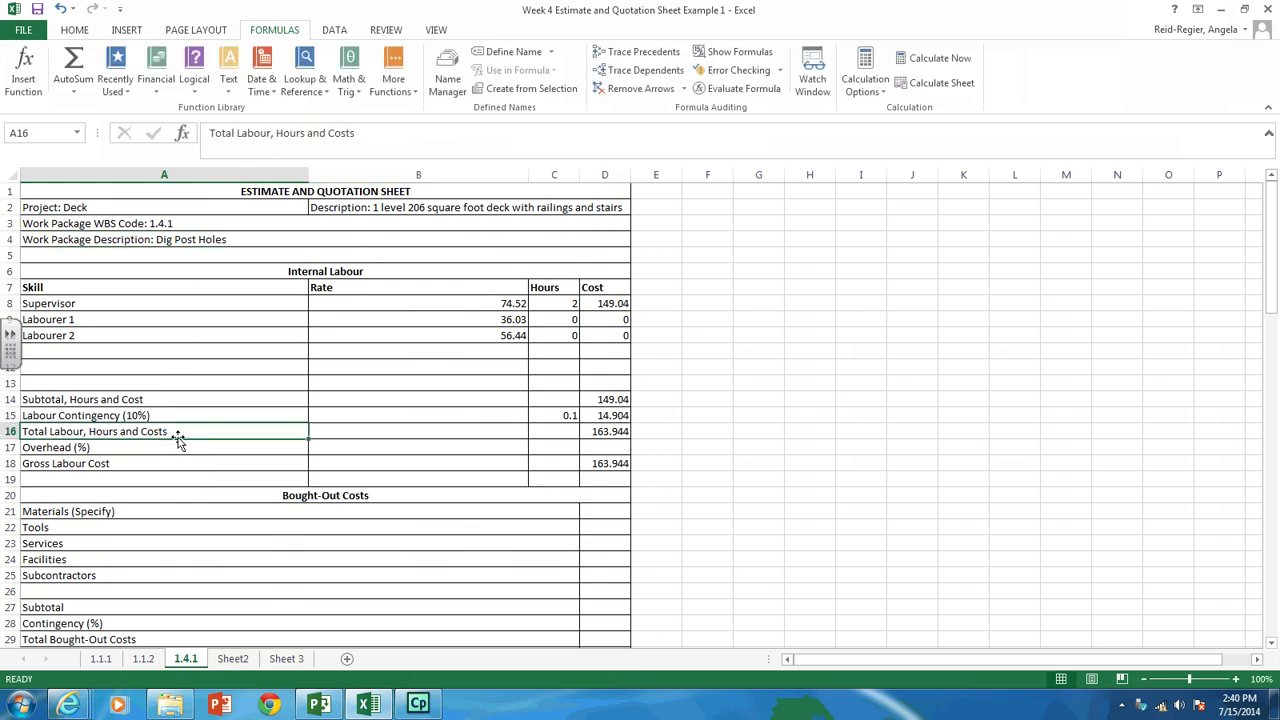
pyautogui.press('Up')
pyautogui.press('Up')
pyautogui.press('Up')
pyautogui.press('Up')
pyautogui.press('Up')
pyautogui.press('Up')
pyautogui.press('Up')
pyautogui.press('Up')
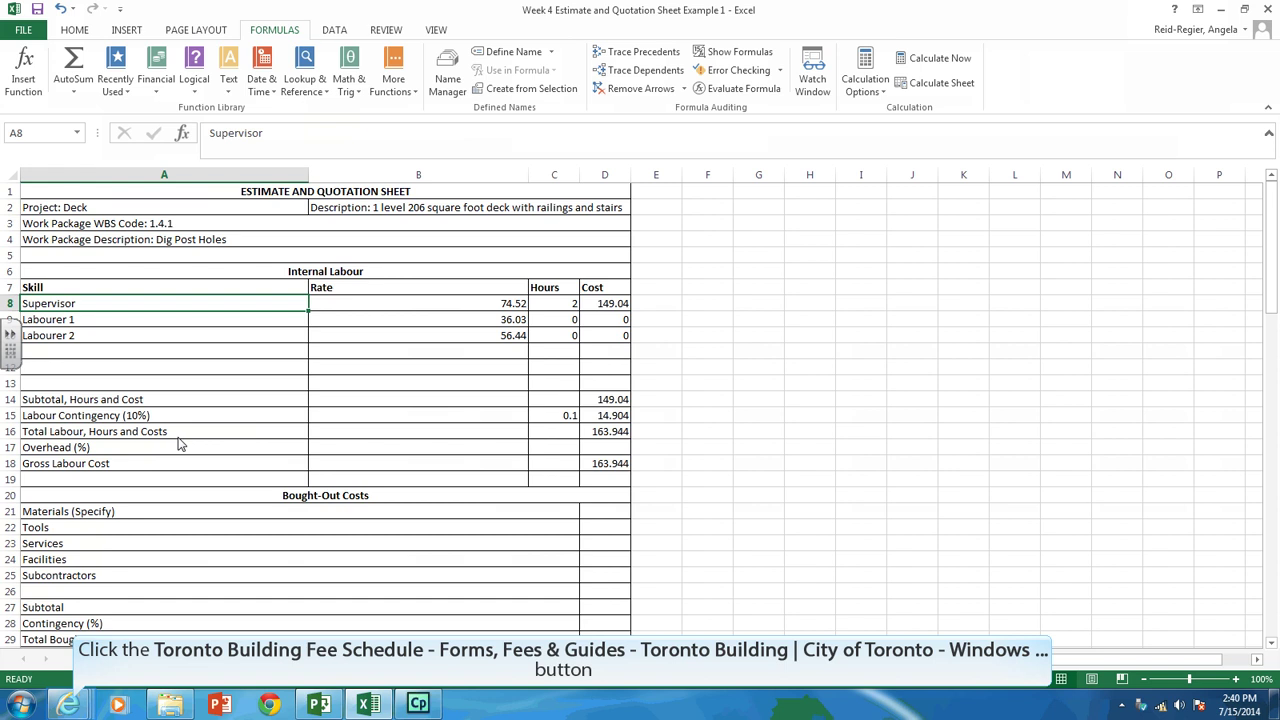
# Switch to the Landscape Juice Network page "Average time to dig fence post holes" in Internet Explorer
pyautogui.click(72, 706)
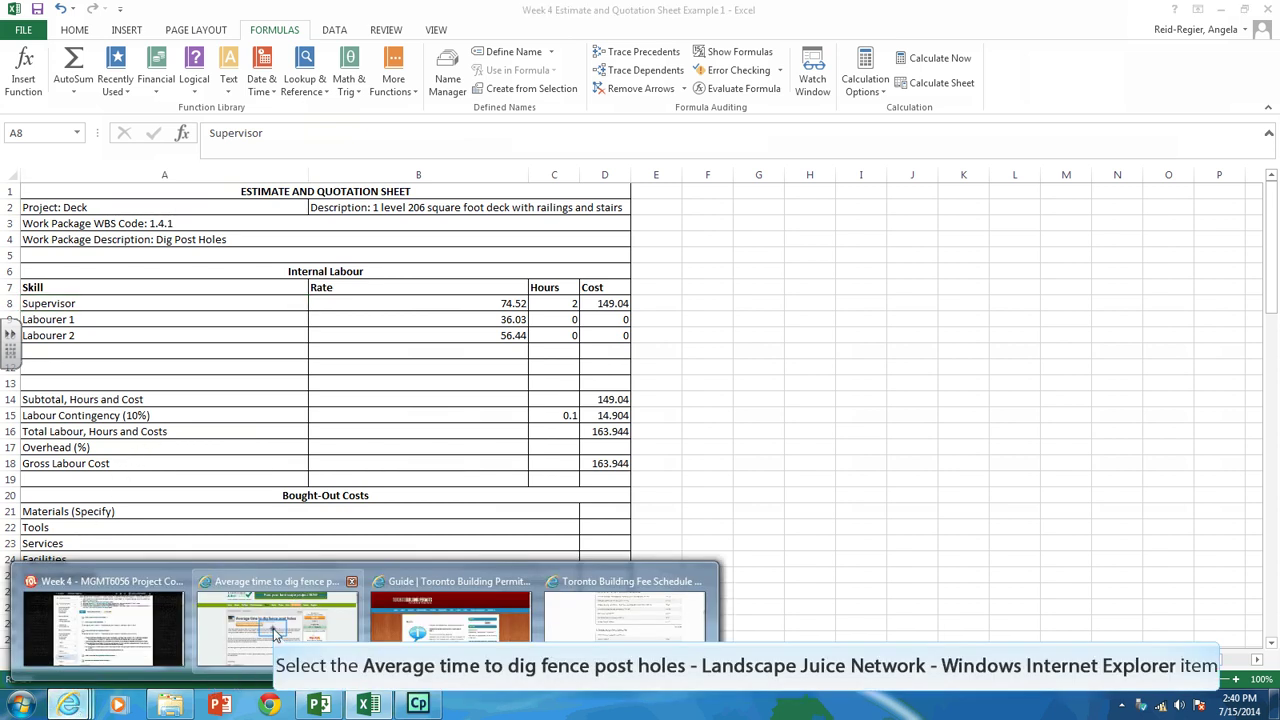
pyautogui.click(276, 632)
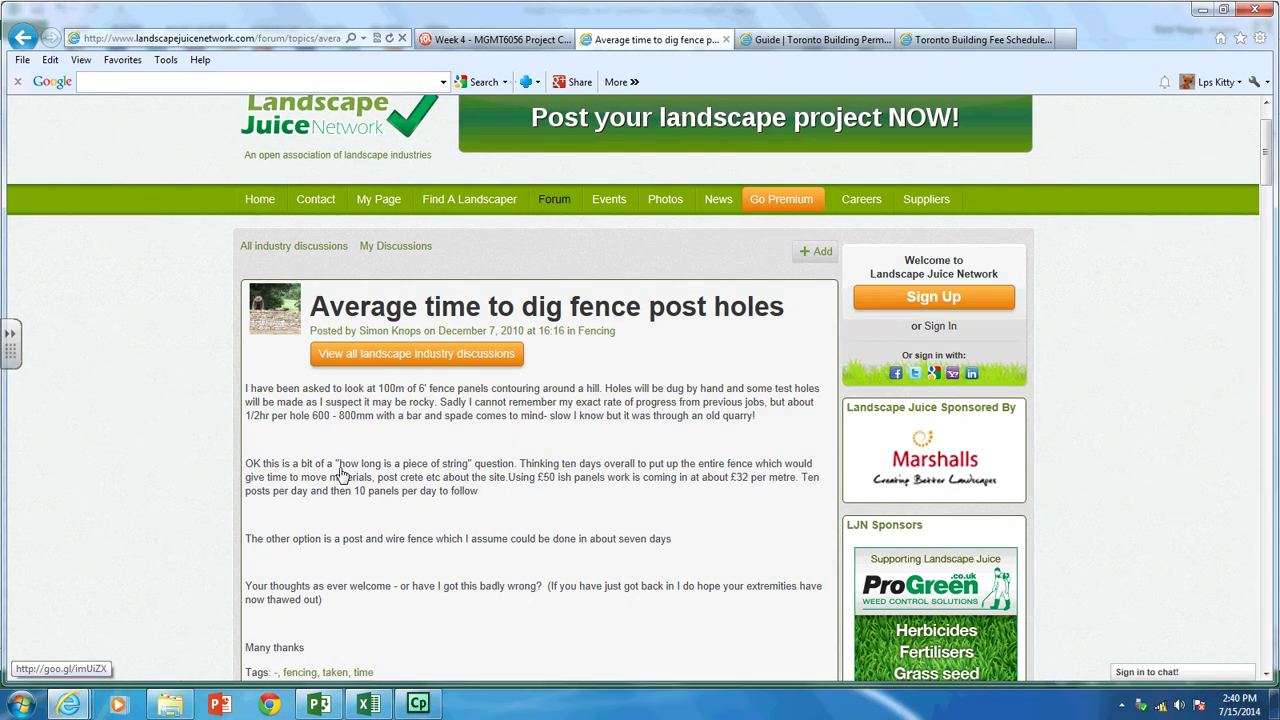
# Return to the Excel workbook and select the Justifications cell A38 on the 1.4.1 sheet
pyautogui.click(369, 704)
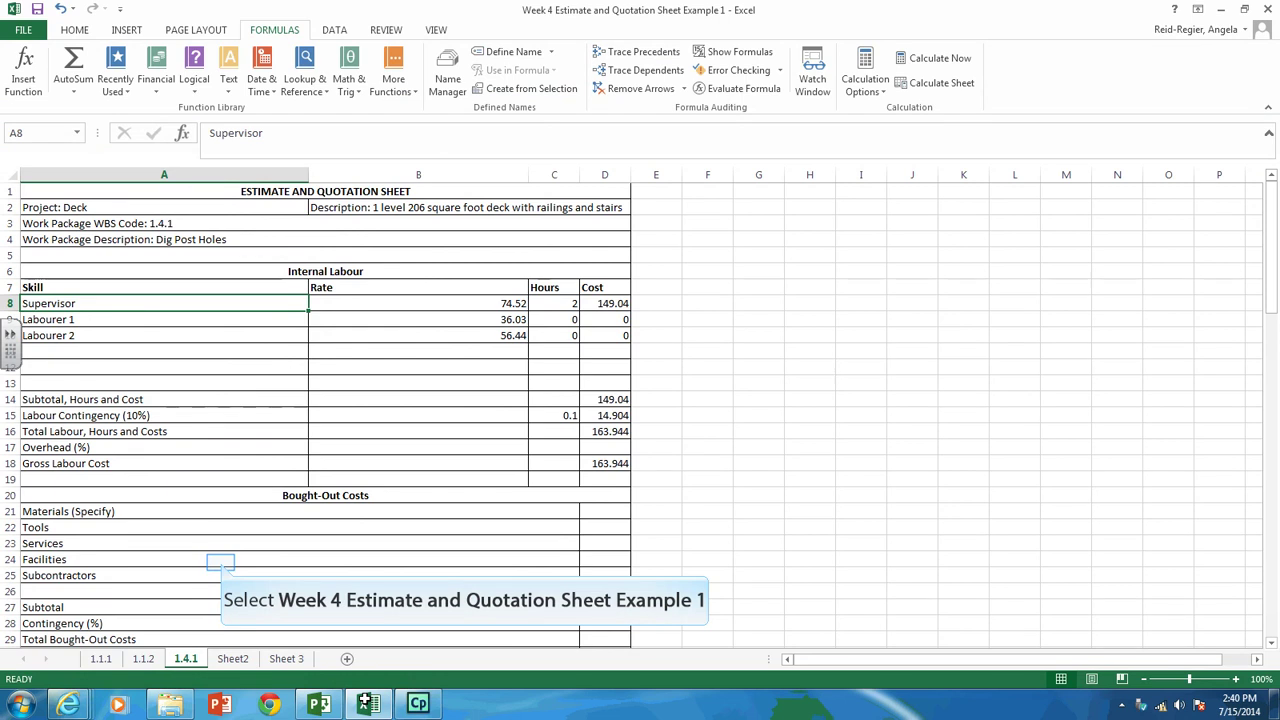
pyautogui.click(221, 562)
pyautogui.press('Down')
pyautogui.press('Down')
pyautogui.press('Down')
pyautogui.press('Down')
pyautogui.press('Down')
pyautogui.press('Down')
pyautogui.press('Down')
pyautogui.press('Down')
pyautogui.press('Down')
pyautogui.press('Down')
pyautogui.press('Down')
pyautogui.press('Down')
pyautogui.press('Down')
pyautogui.press('Down')
pyautogui.press('Down')
pyautogui.press('Down')
pyautogui.press('Down')
pyautogui.press('Down')
pyautogui.press('Down')
pyautogui.press('Down')
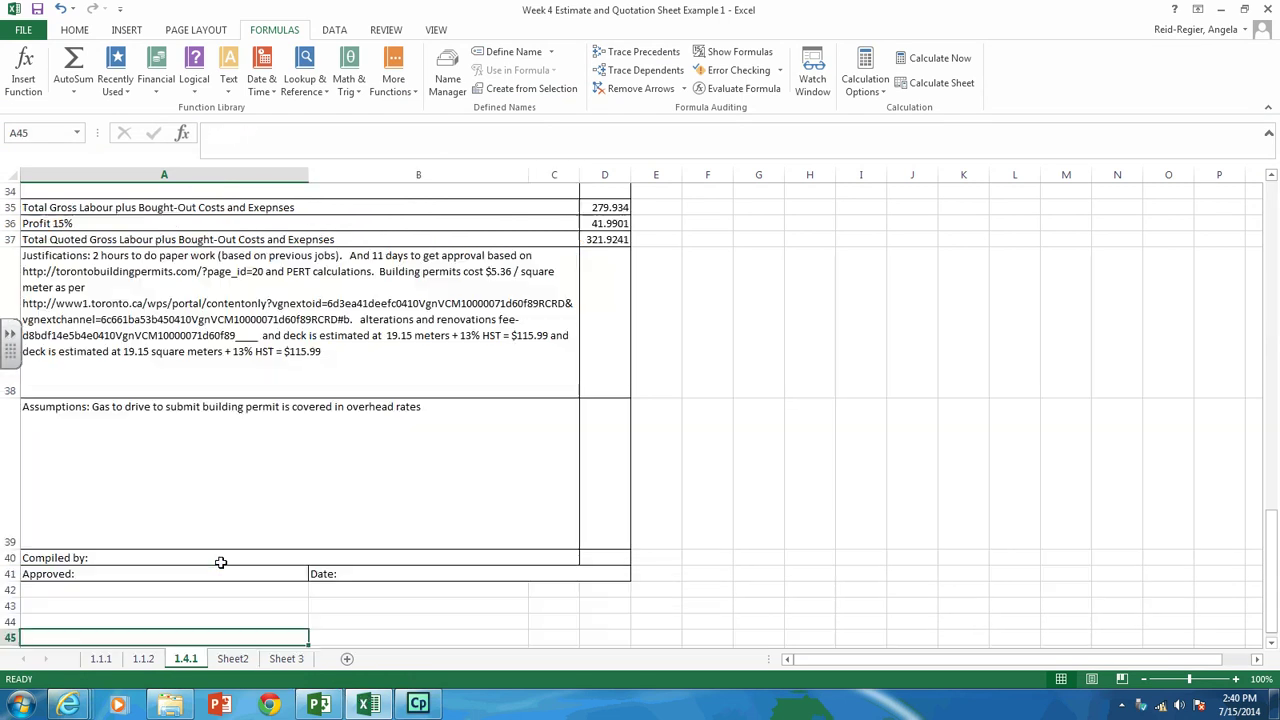
pyautogui.press('Up')
pyautogui.press('Up')
pyautogui.press('Up')
pyautogui.press('Up')
pyautogui.press('Up')
pyautogui.press('Up')
pyautogui.press('Up')
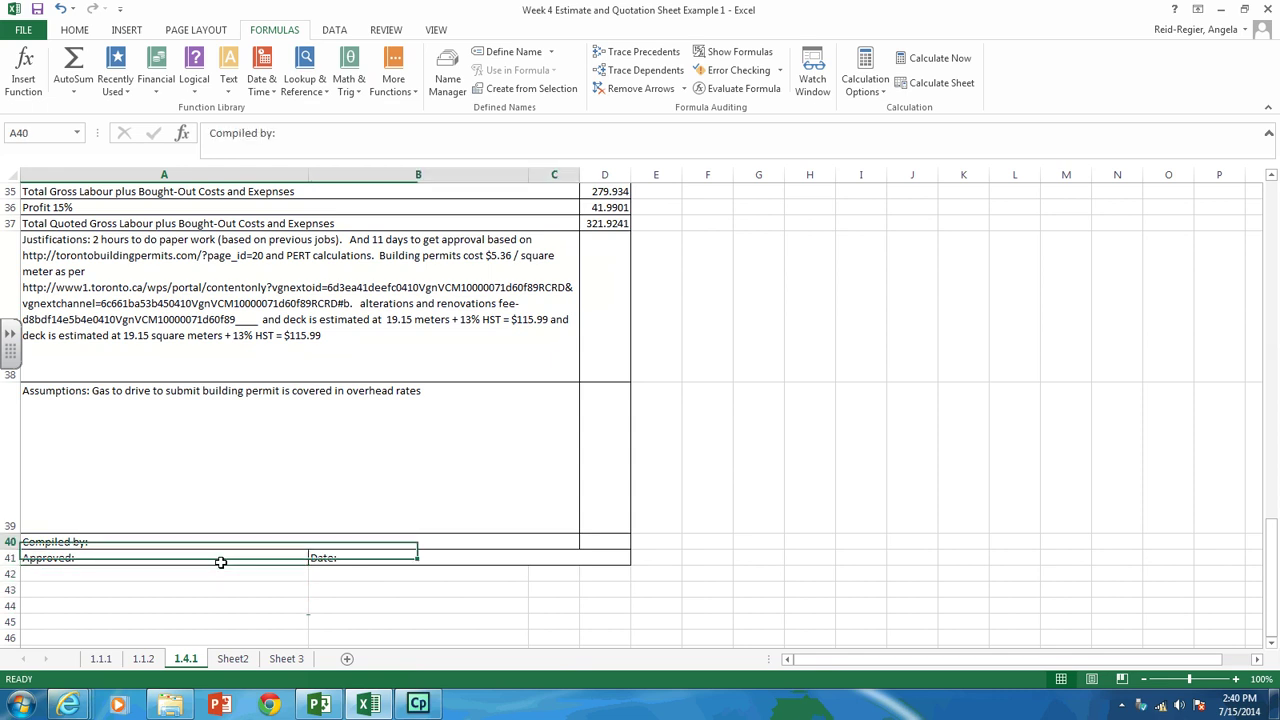
pyautogui.hotkey('ctrl', 'shift', 'u')
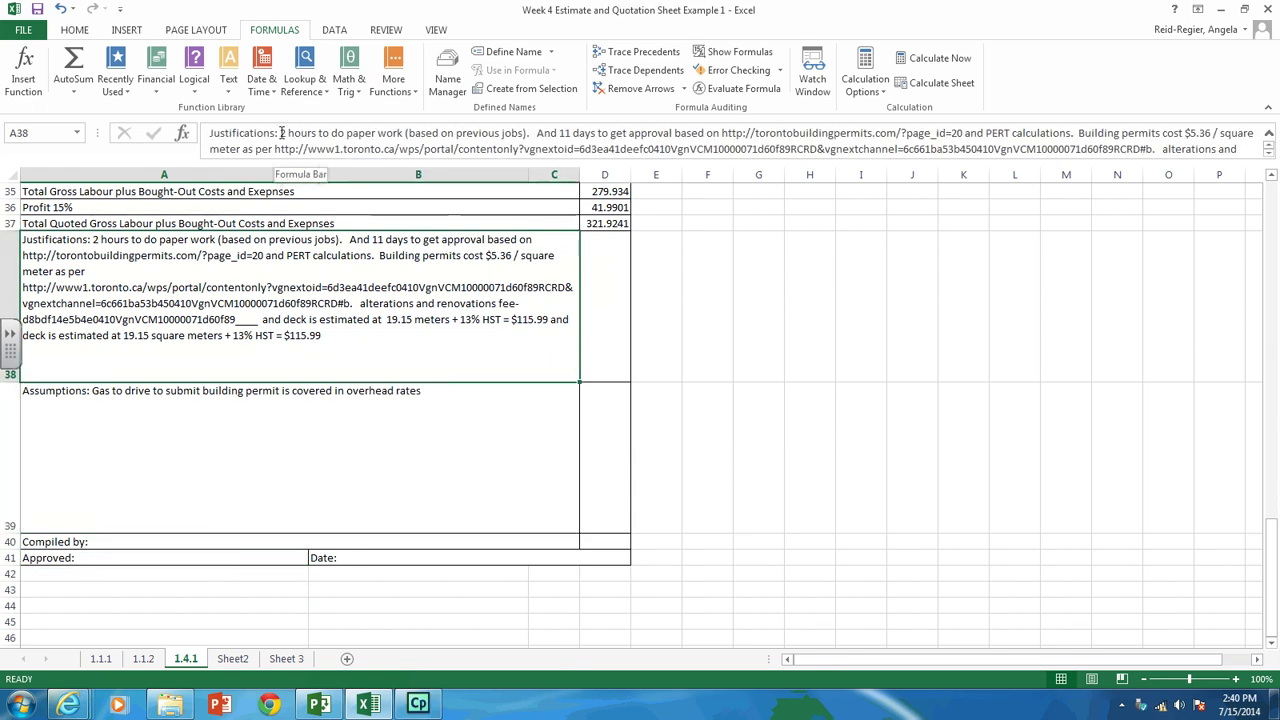
pyautogui.moveTo(282, 133); pyautogui.dragTo(1029, 172)
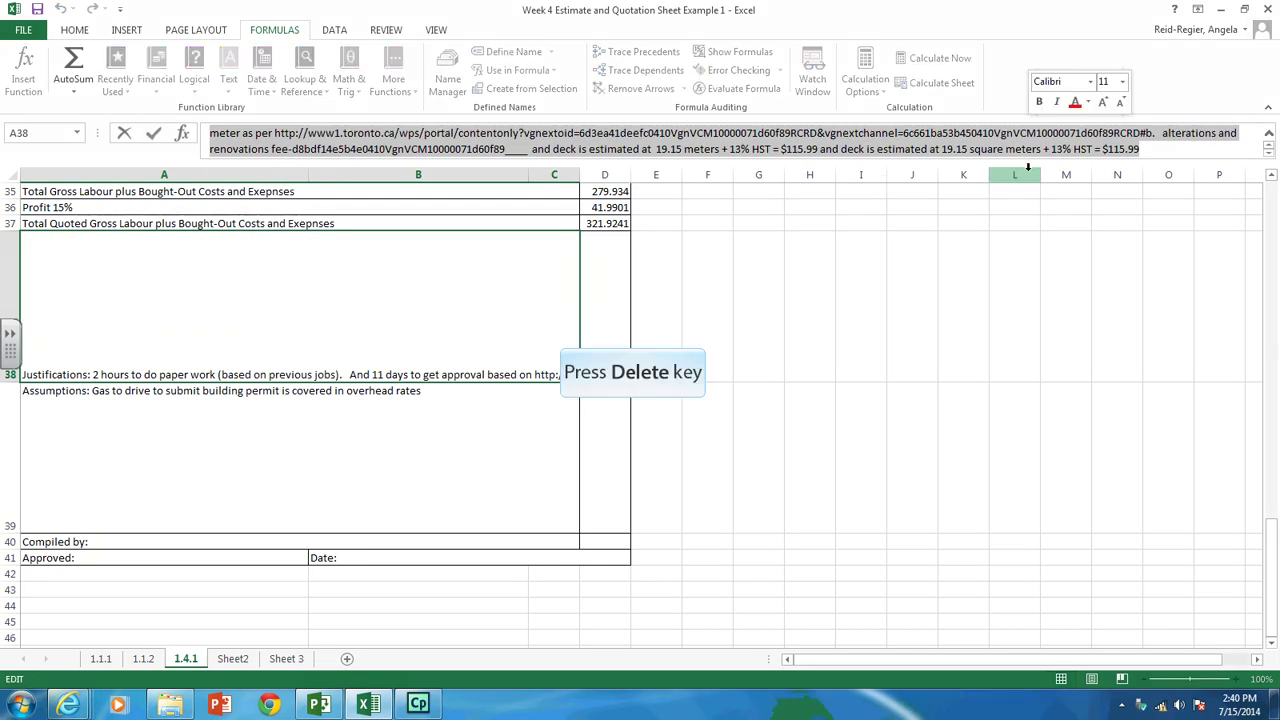
pyautogui.press('Delete')
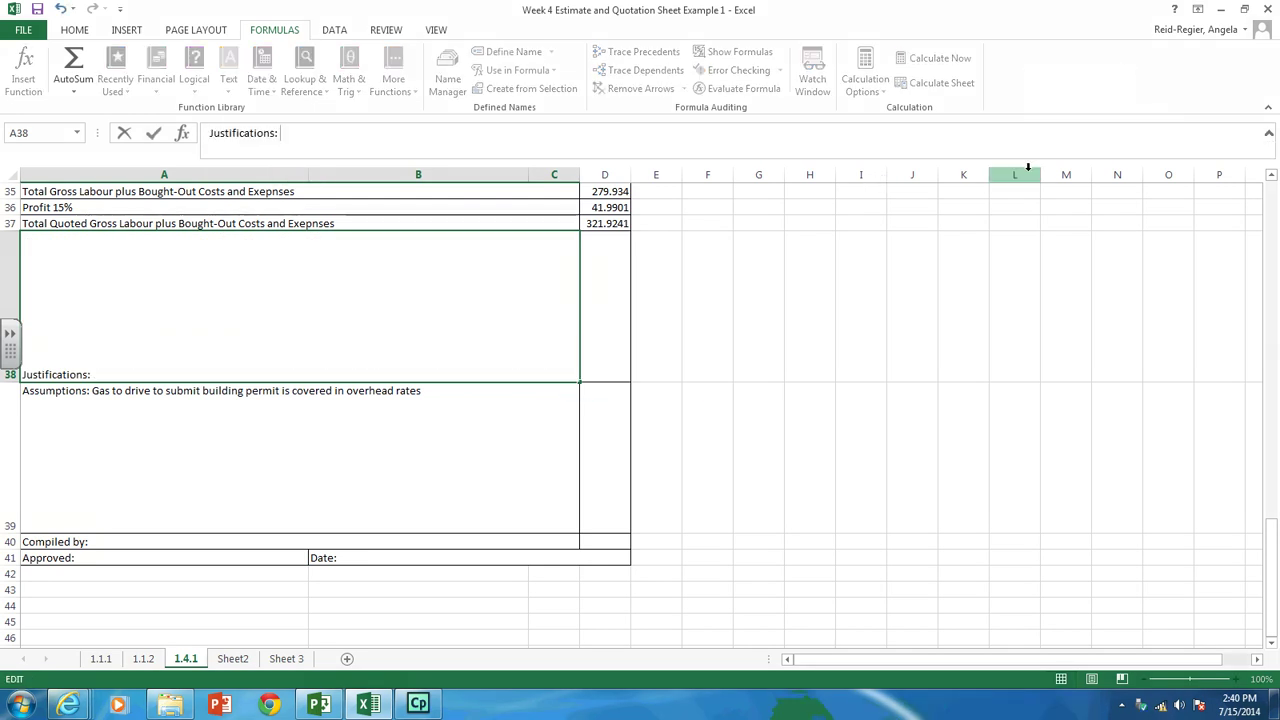
pyautogui.write('Based on information')
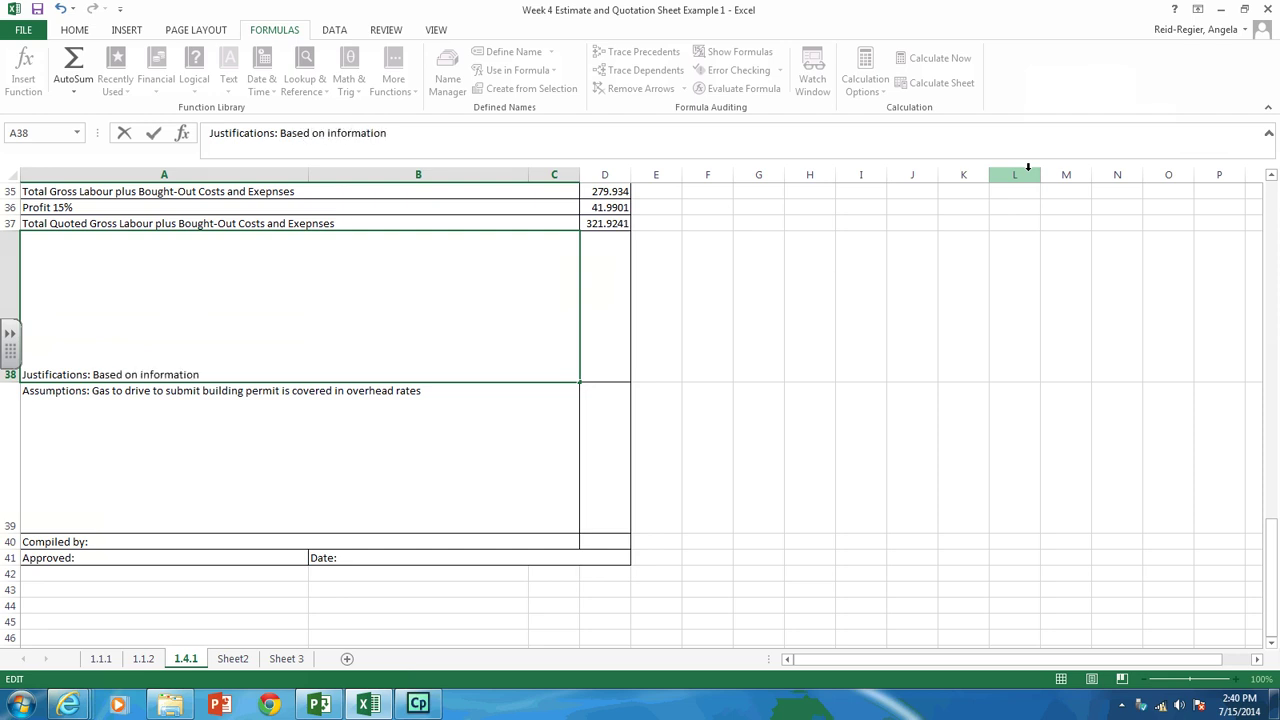
pyautogui.write(' fr')
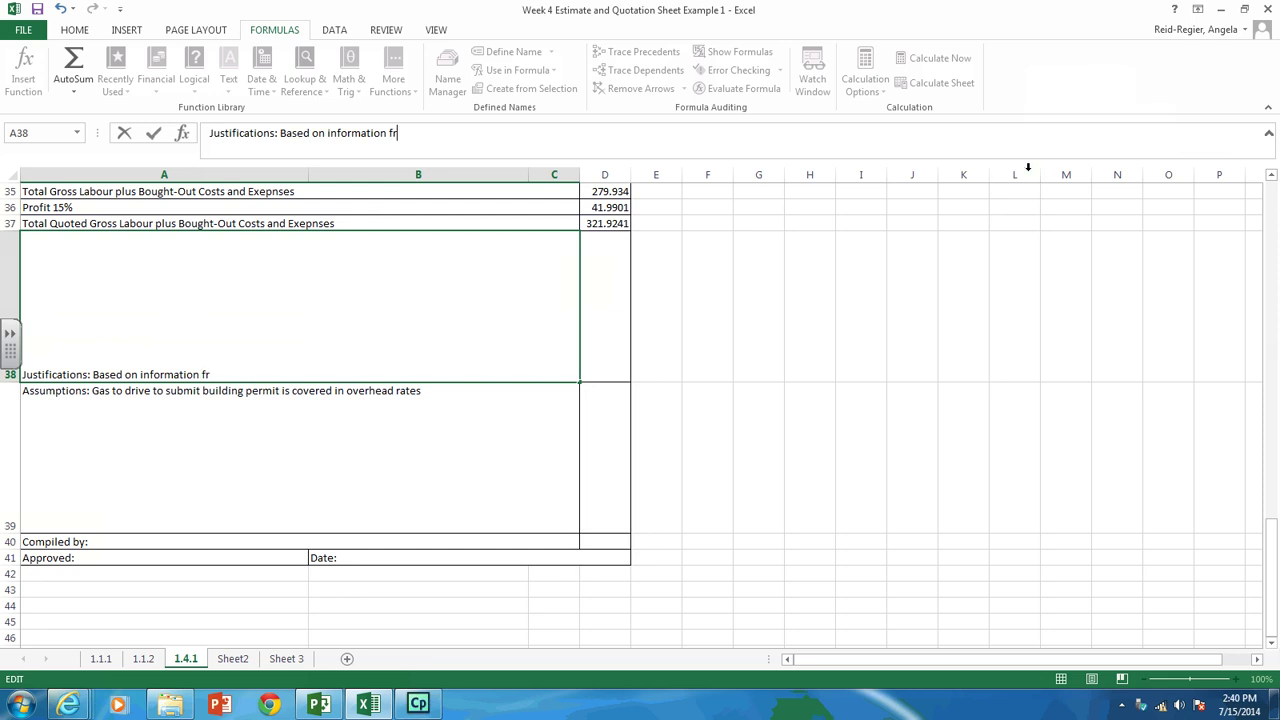
pyautogui.write('om')
pyautogui.hotkey('alt', 'Tab')
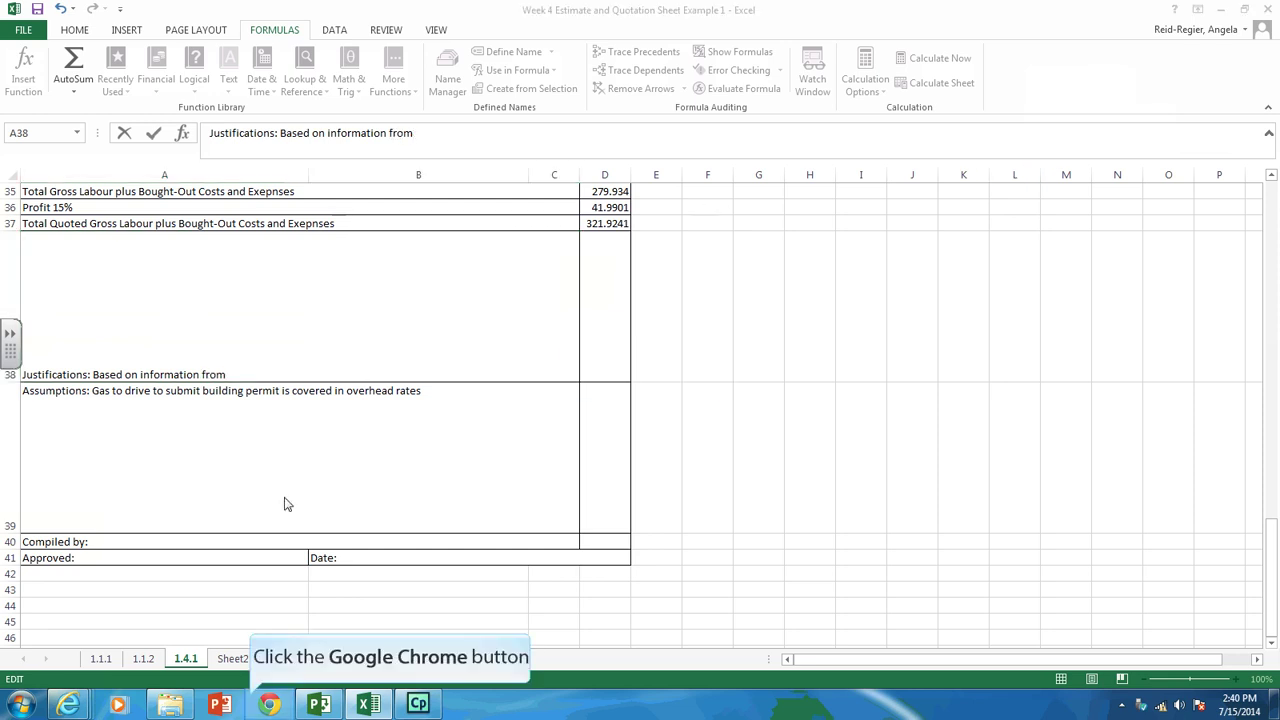
pyautogui.click(252, 704)
pyautogui.hotkey('alt', 'Tab')
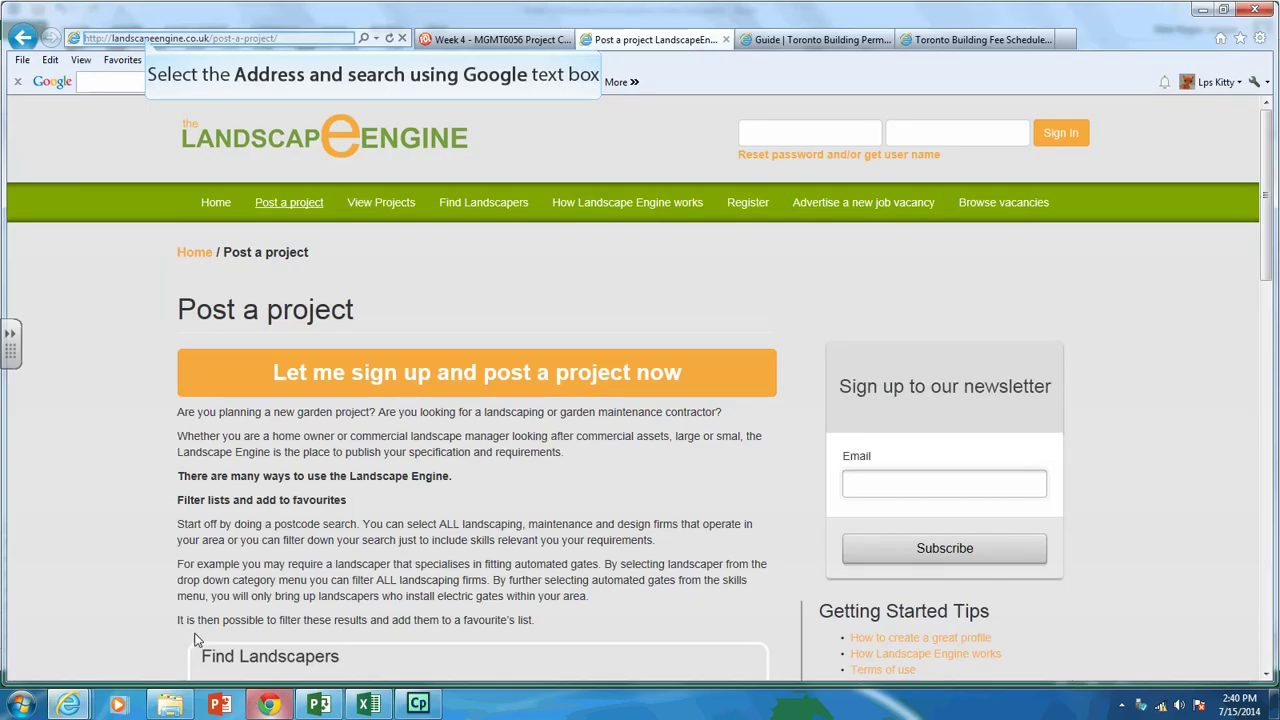
pyautogui.click(145, 37)
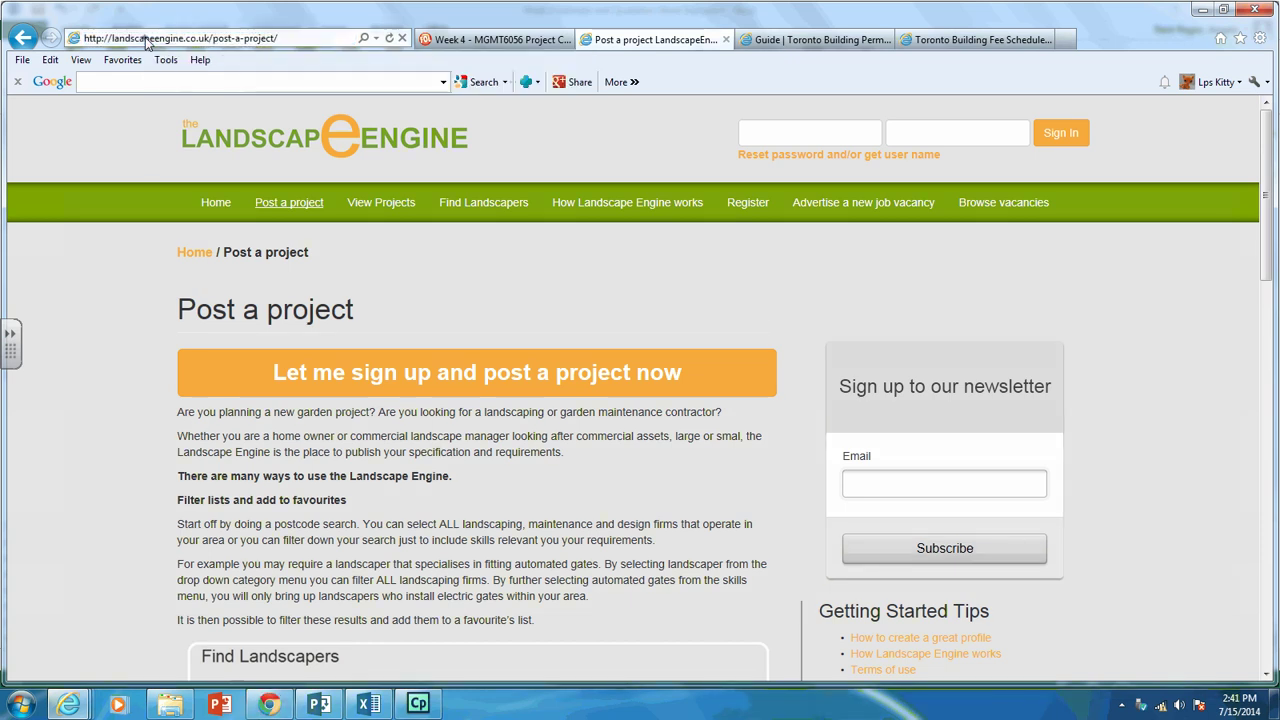
pyautogui.hotkey('ctrl', 'n')
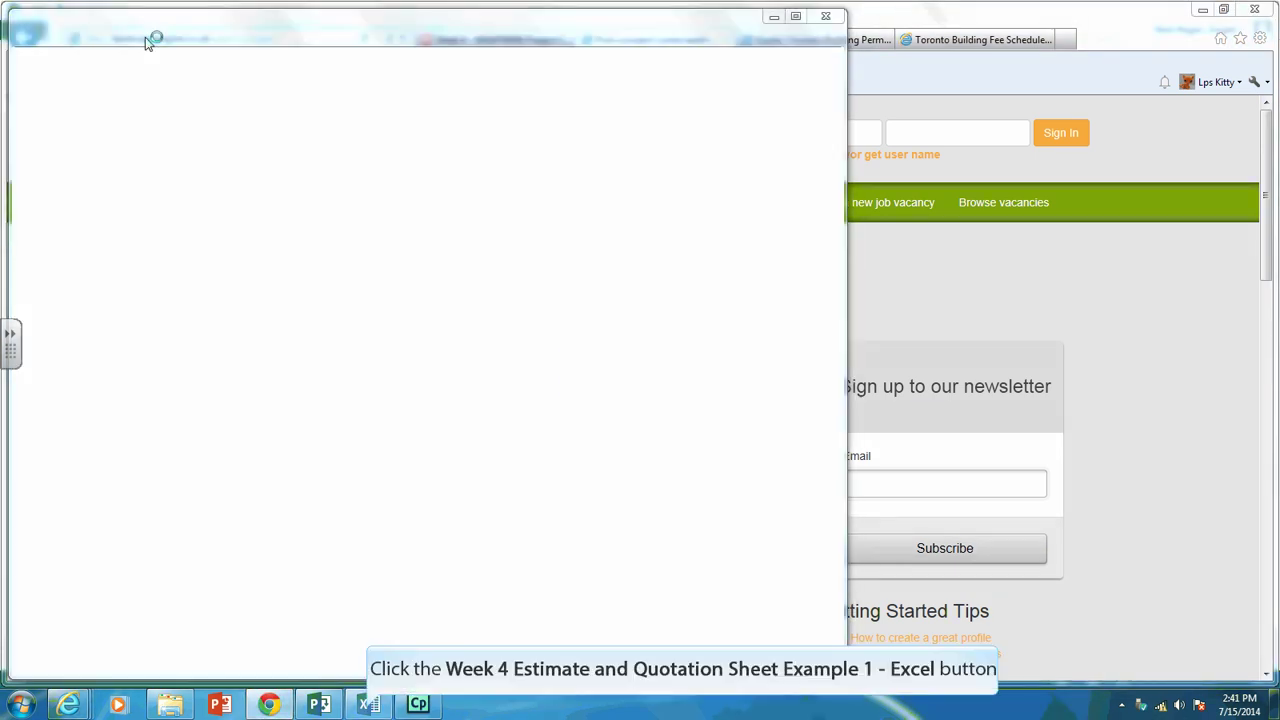
pyautogui.click(369, 706)
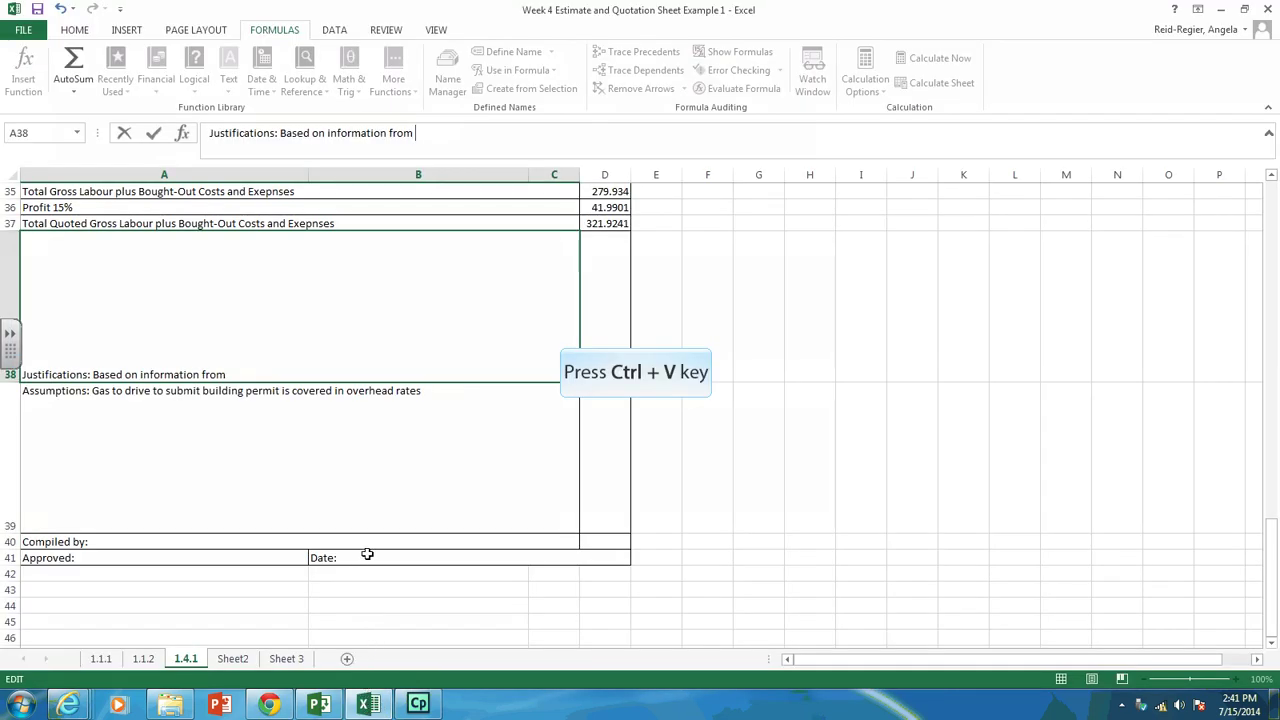
pyautogui.write('http://www1.toronto.ca/wps/portal/contentonly?vgnextoid=6d3ea41deefc0410VgnVCM10000071d60f89RCRD&vgnextchannel=6c661ba53b450410VgnVCM10000071d60f89RCRD#b.  alterations and renovations fee-d8bdf14e5b4e0410VgnVCM10000071d60f89____ and deck is estimated at  19.15 meters + 13% HST = $115.99')
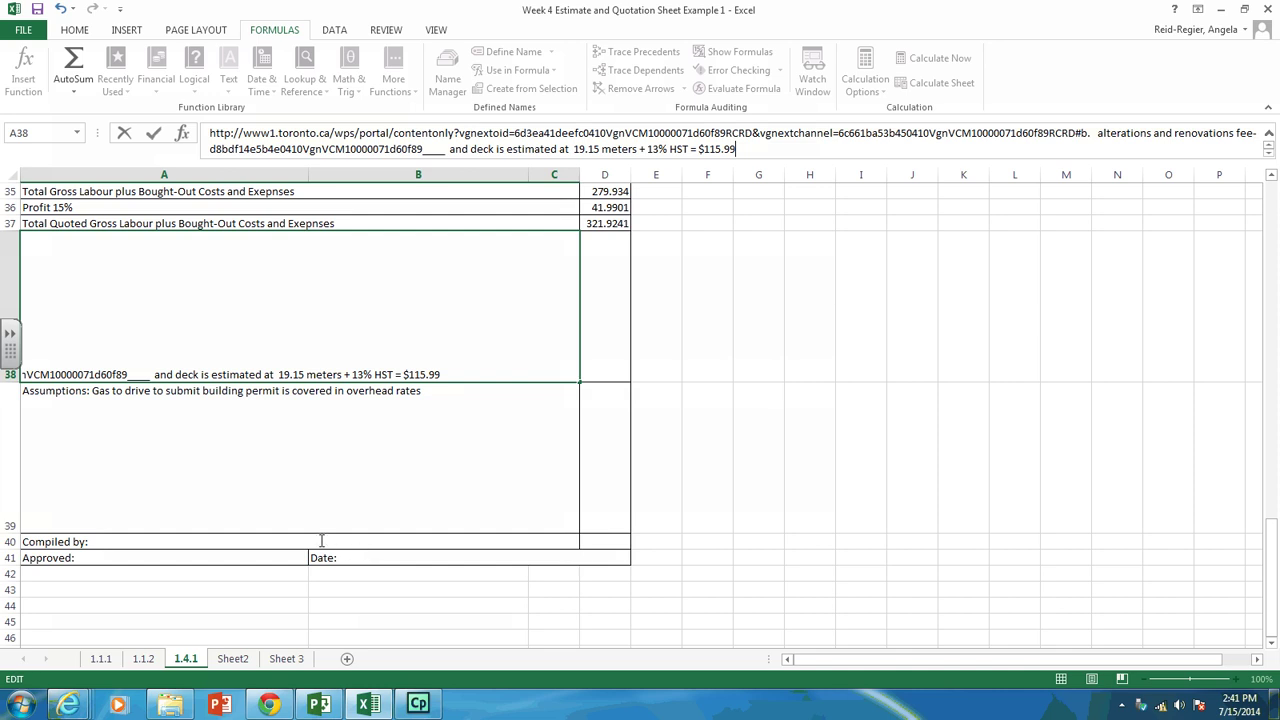
pyautogui.press('Escape')
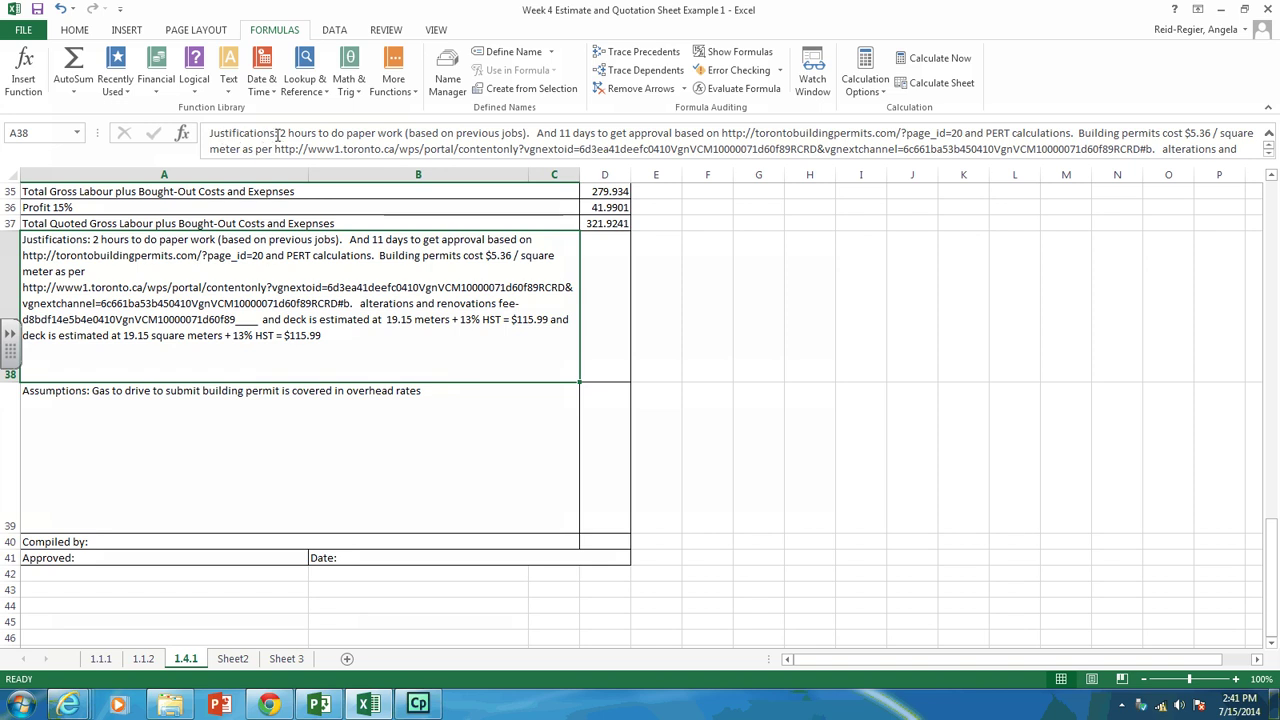
# Replace the text after "Justifications:" in A38 with "Based on information found at"
pyautogui.moveTo(283, 133); pyautogui.dragTo(1160, 152)
pyautogui.press('Delete')
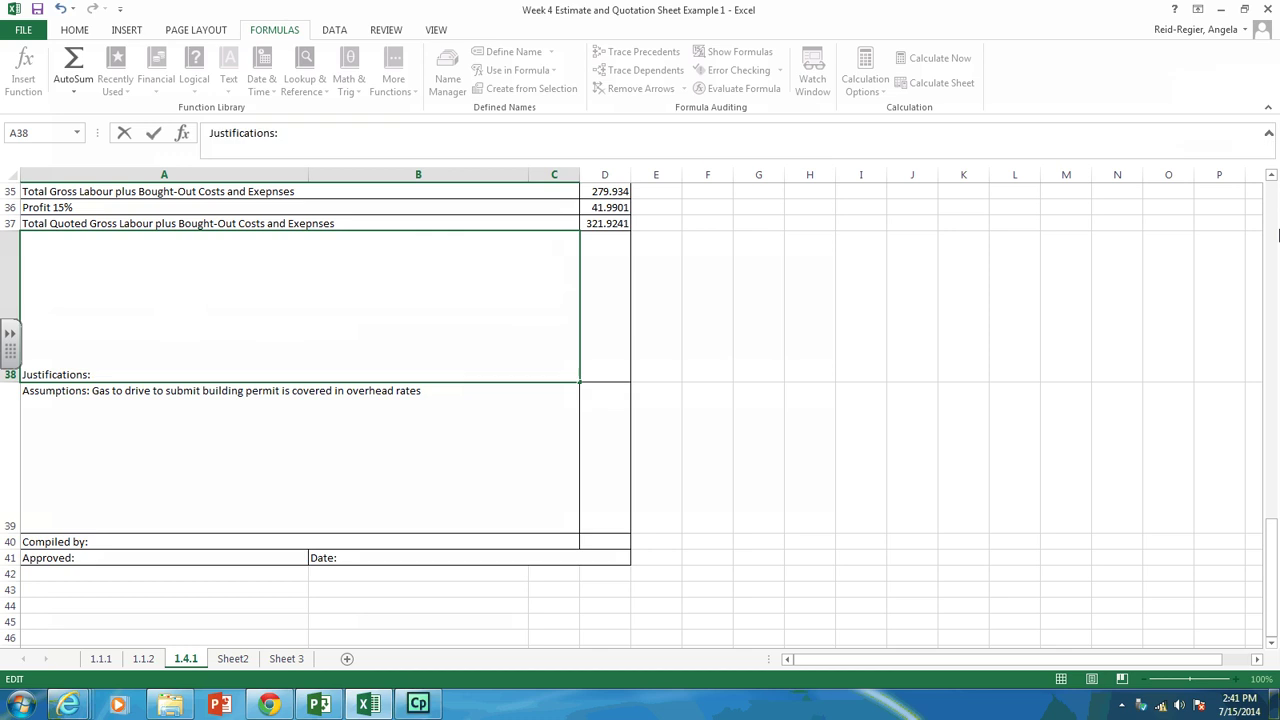
pyautogui.write('Based on informa')
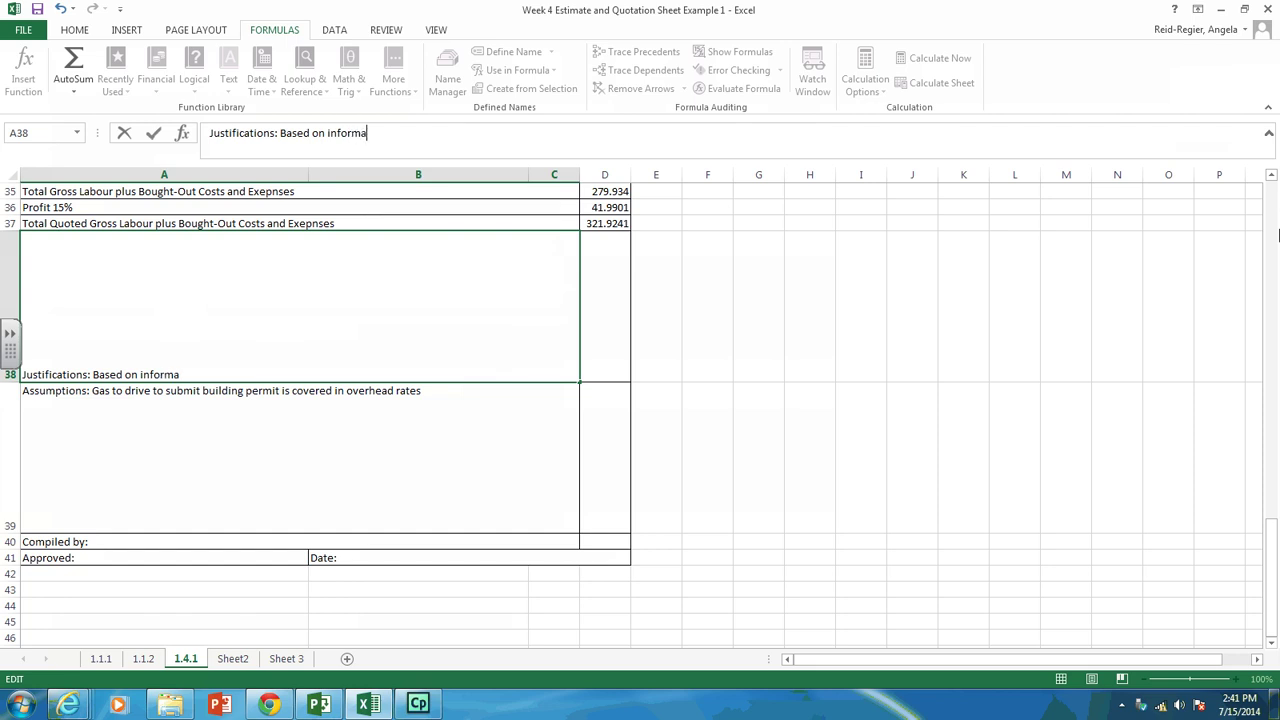
pyautogui.write('tion pfound at')
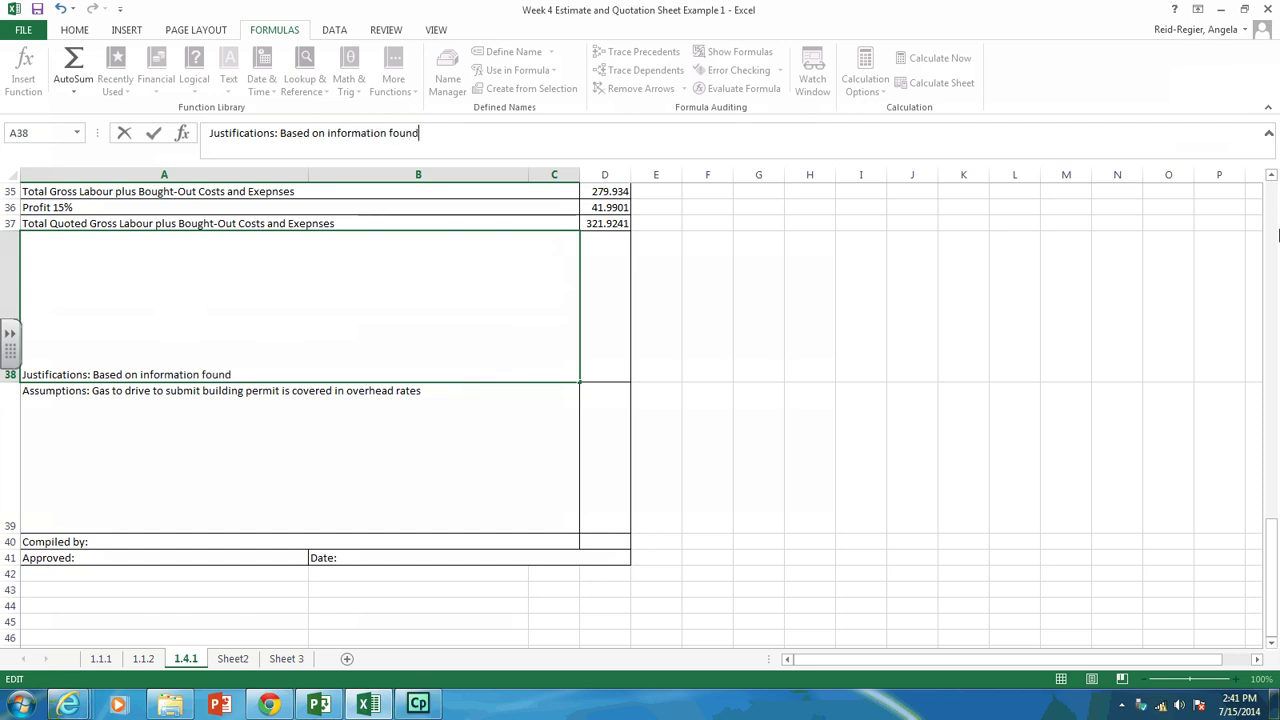
pyautogui.click(1272, 233)
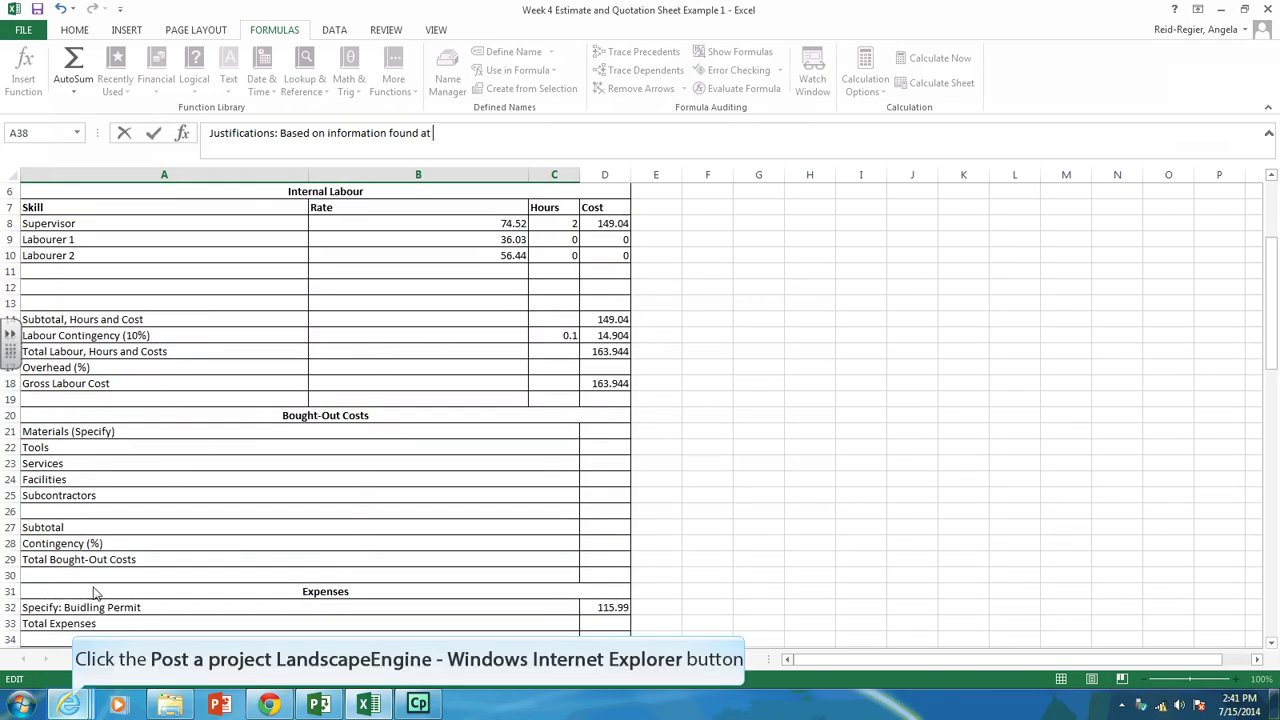
# Copy the address of the LandscapeEngine "Post a project" page from Internet Explorer and paste it at the end of the A38 justification in Excel
pyautogui.click(72, 705)
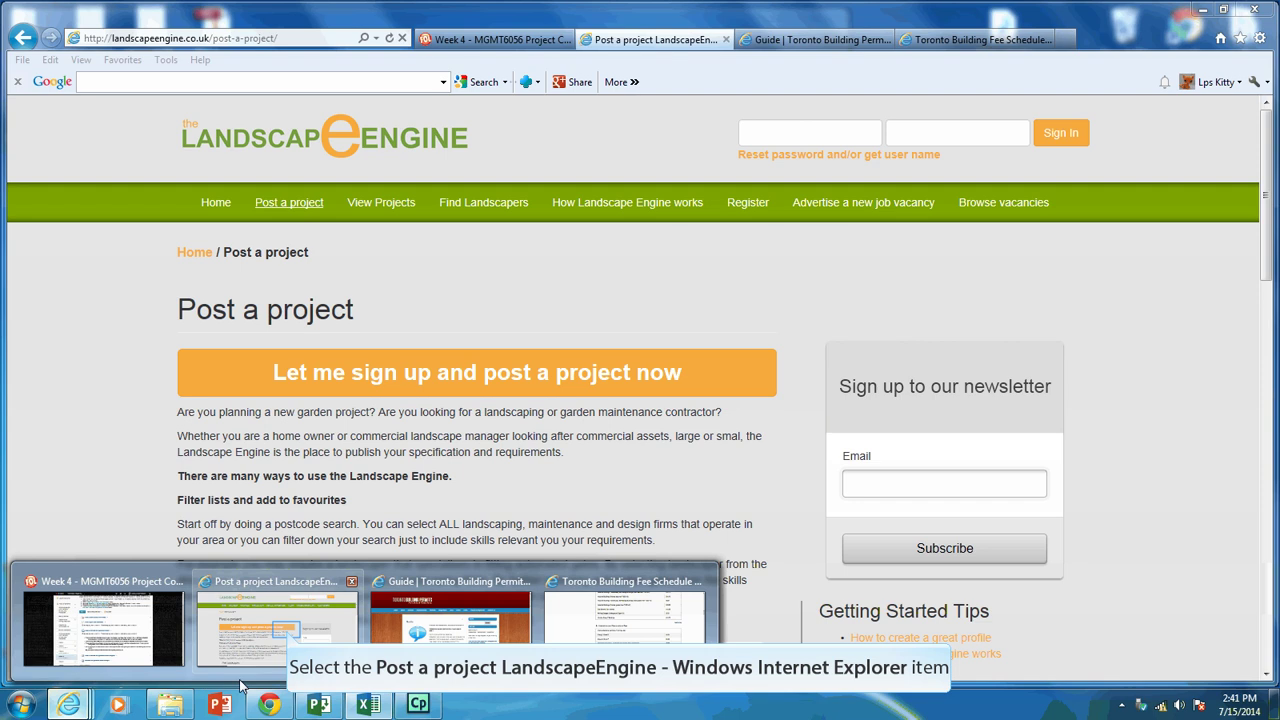
pyautogui.click(287, 634)
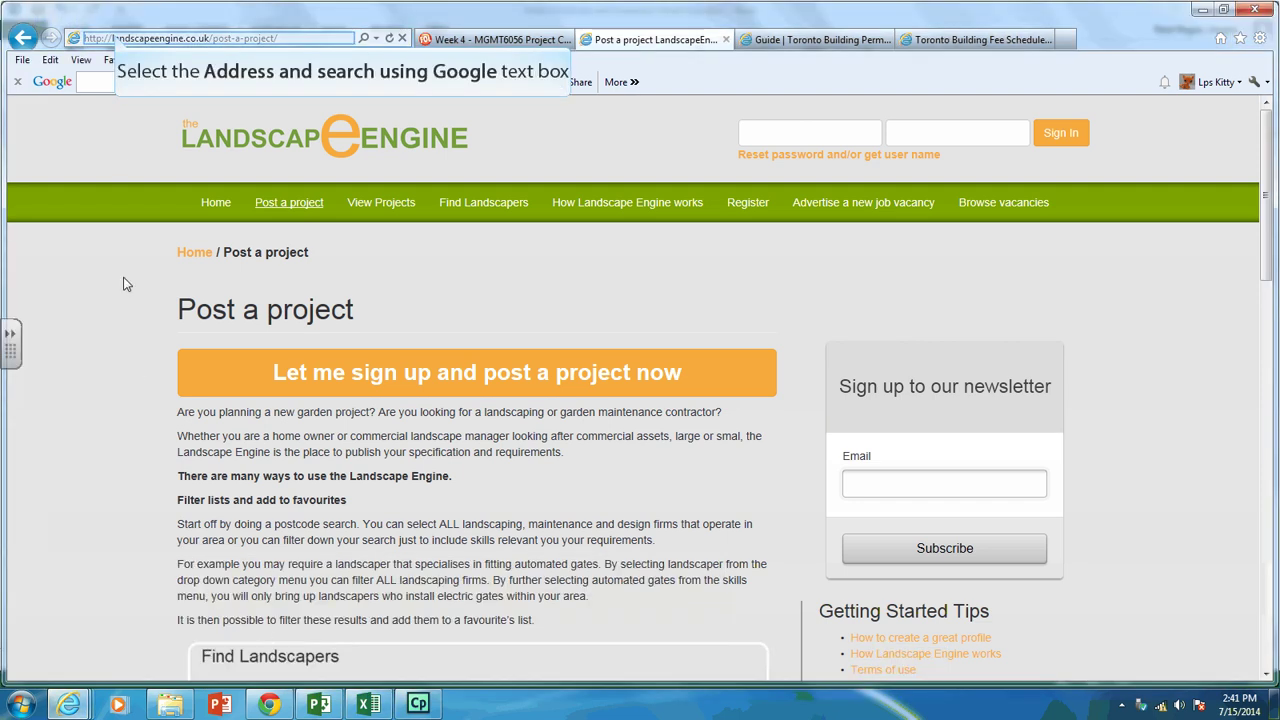
pyautogui.click(115, 37)
pyautogui.hotkey('ctrl', 'c')
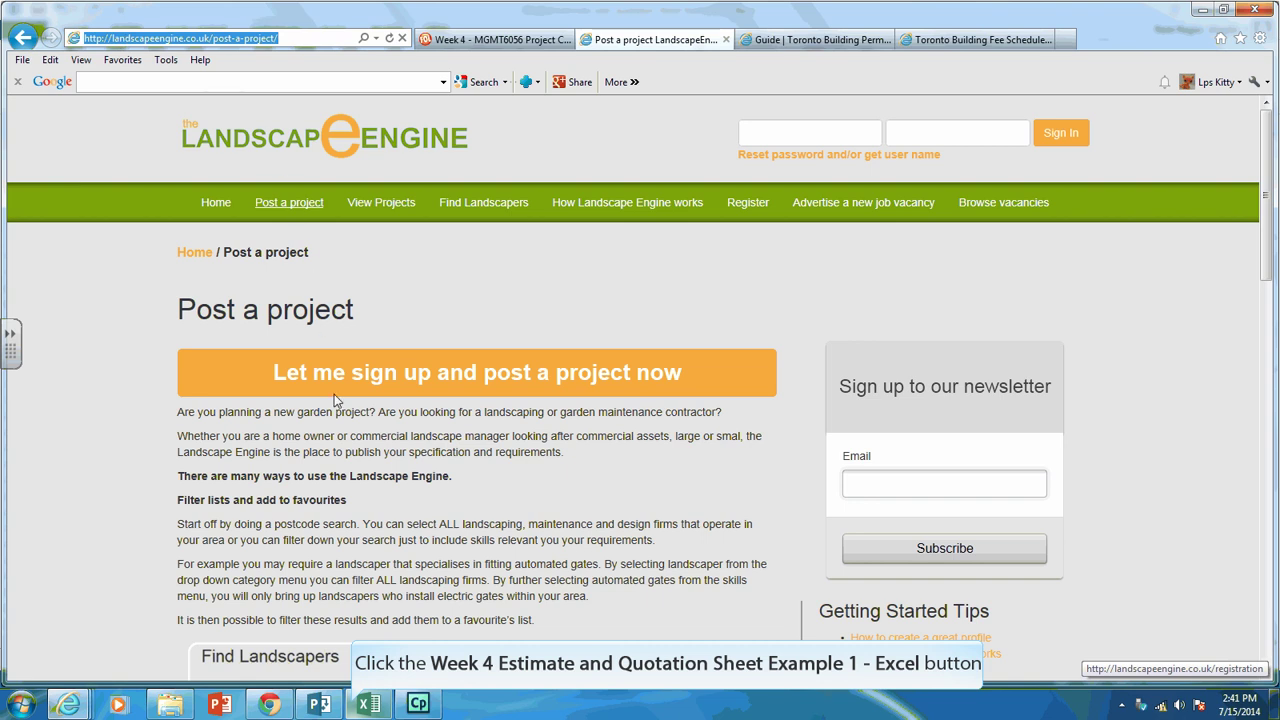
pyautogui.click(356, 705)
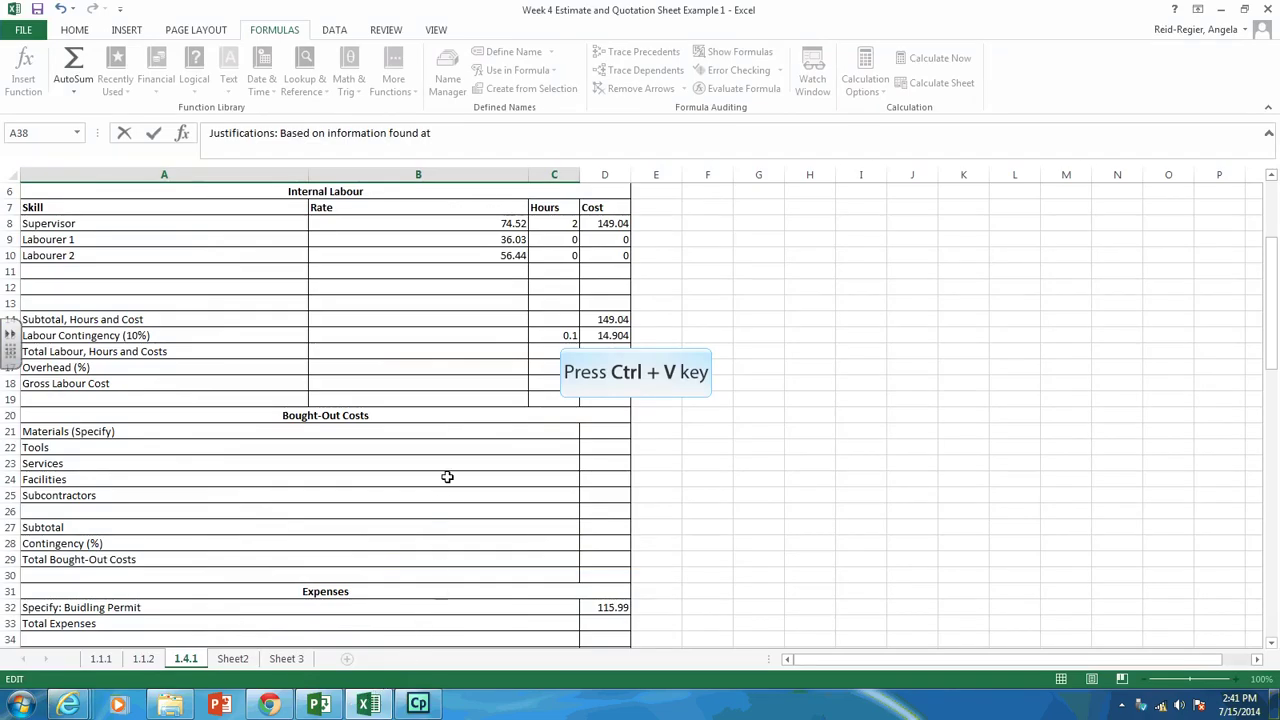
pyautogui.hotkey('ctrl', 'v')
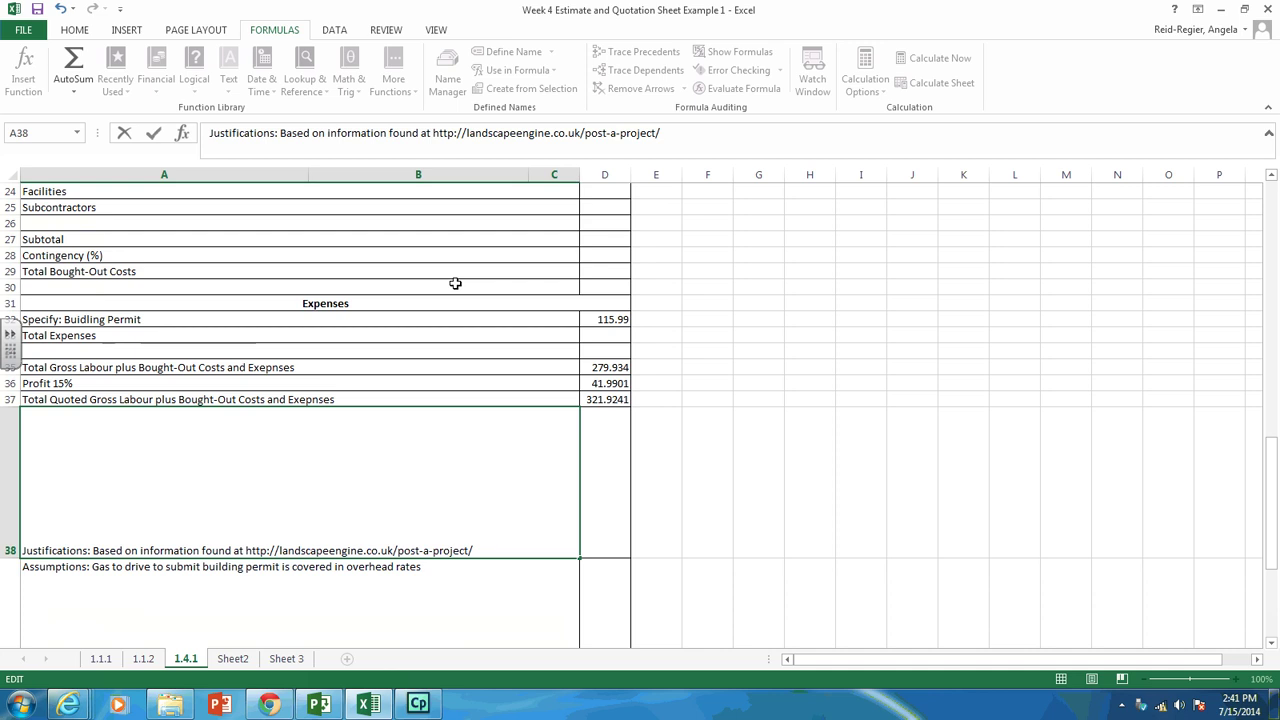
# Append "the most likely time needed to dig a hole is 12 posts x 30 minutes a post = 6 hours." to the A38 justification
pyautogui.write('the most likely ')
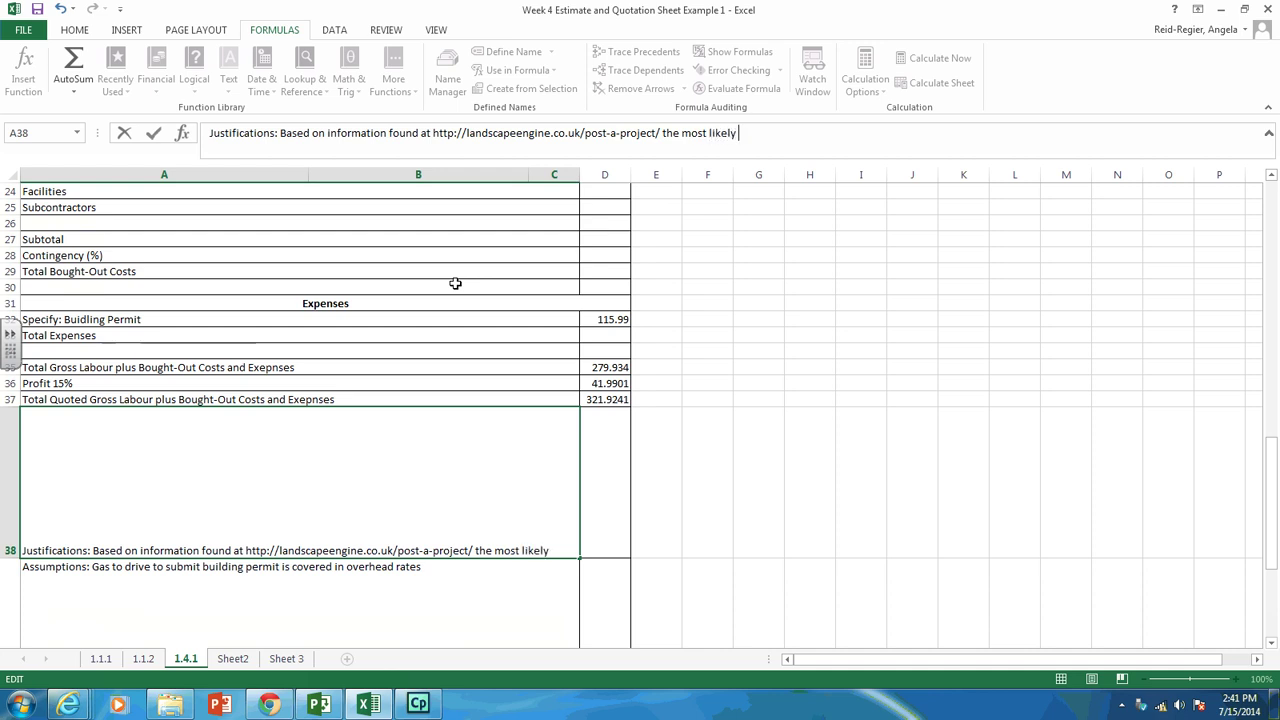
pyautogui.write('time needed t')
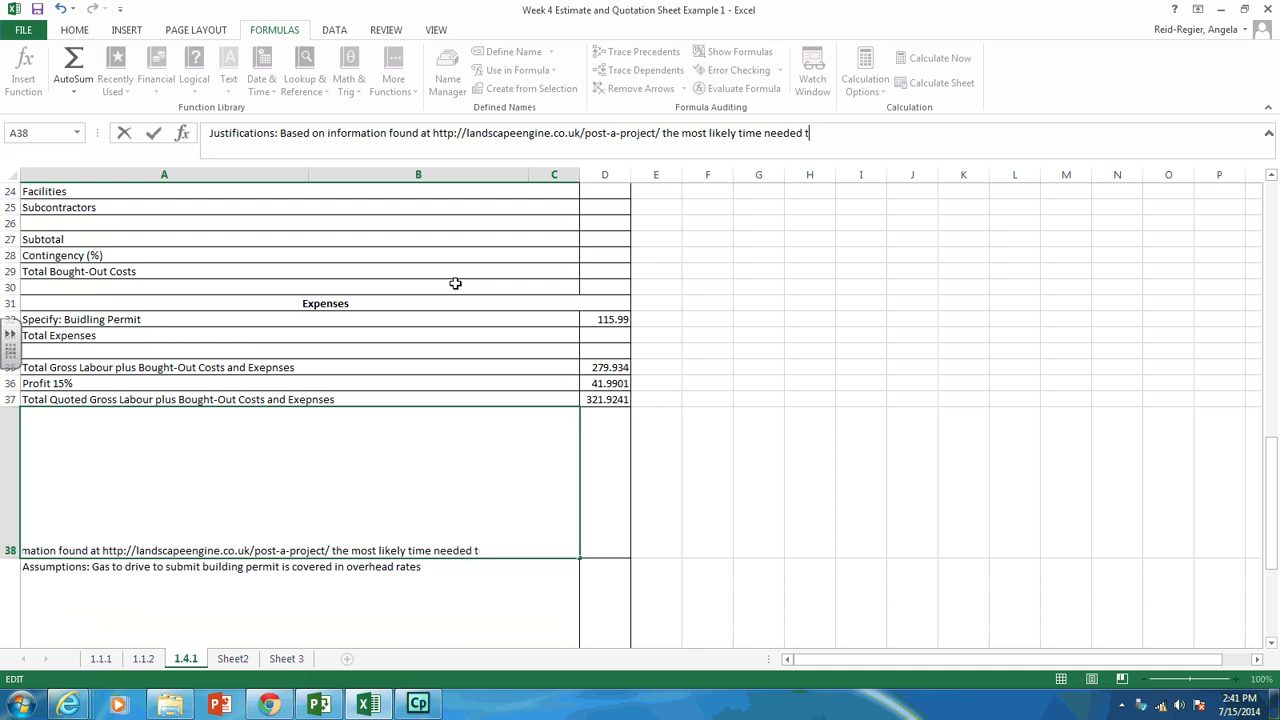
pyautogui.write('o dig a hol')
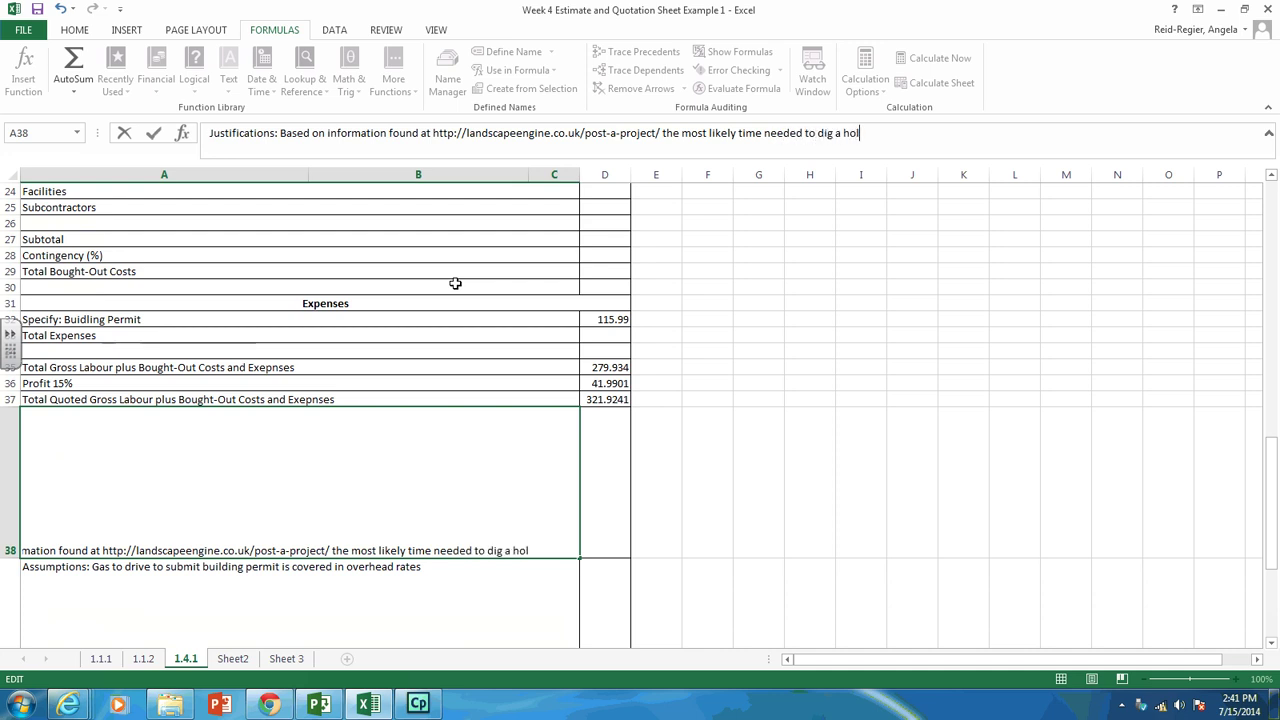
pyautogui.write('e is 12 posts')
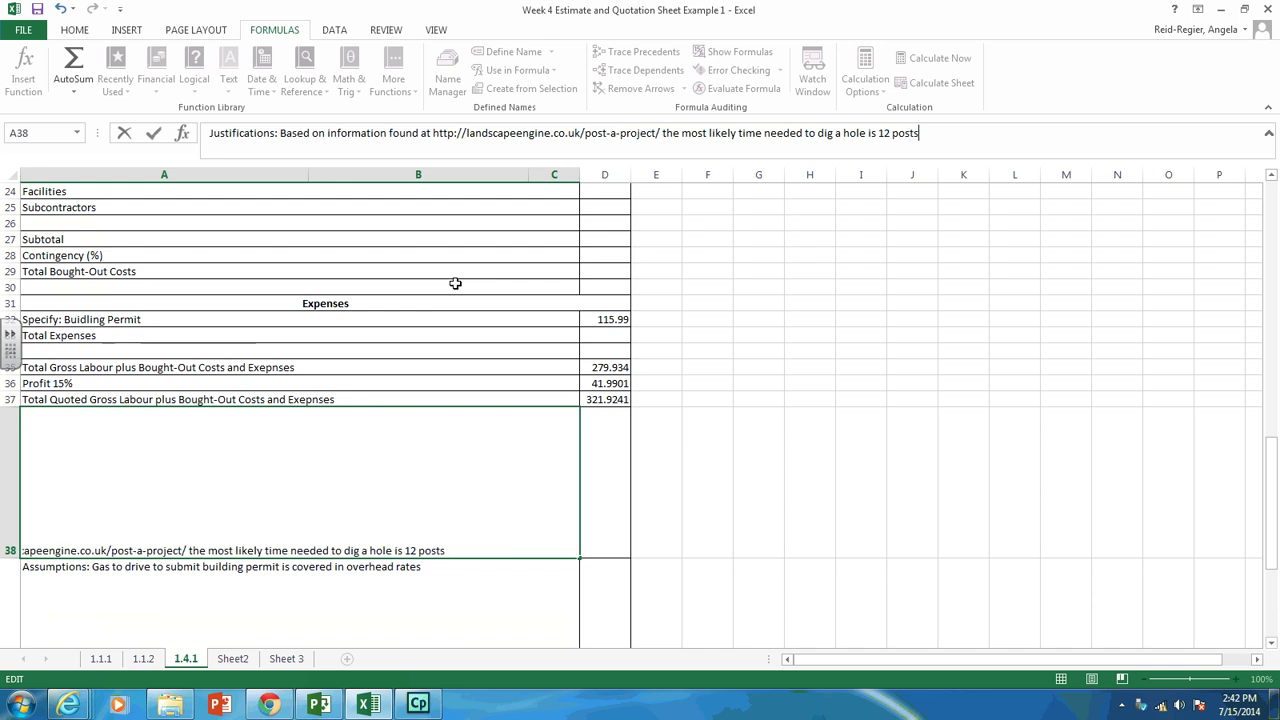
pyautogui.write('  x 30 minutes')
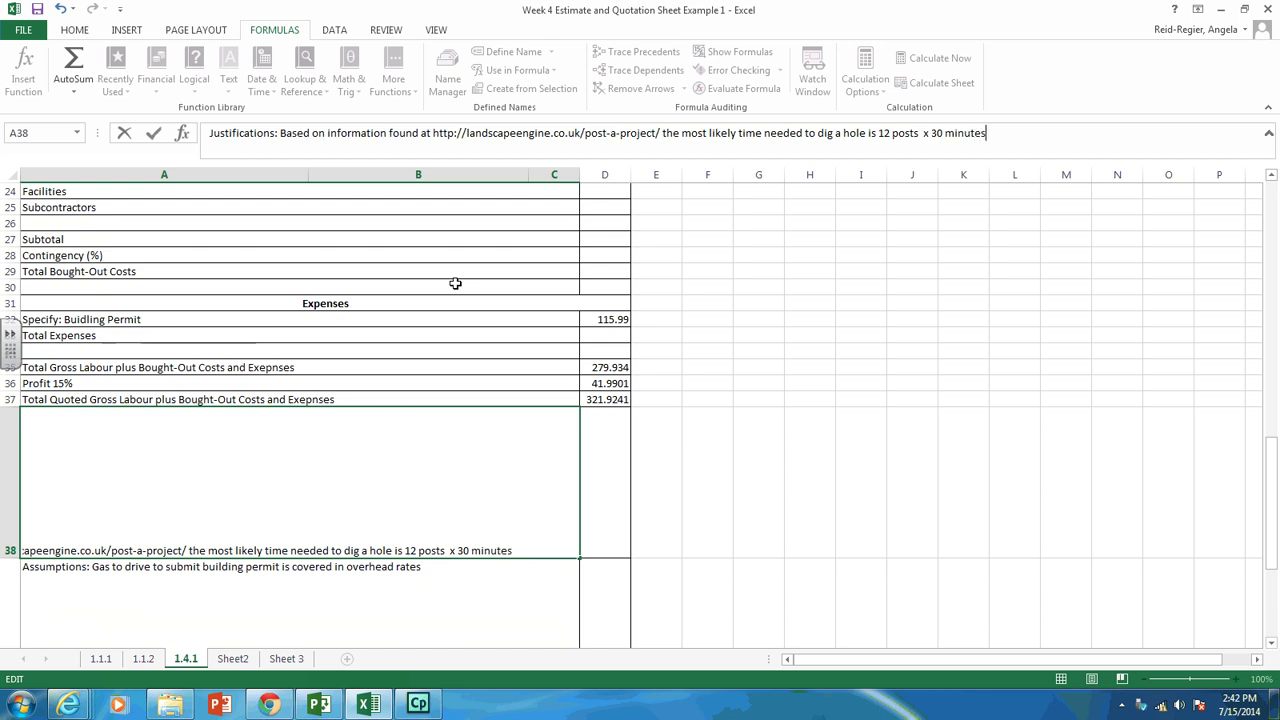
pyautogui.write(' a post = 6 hours. ')
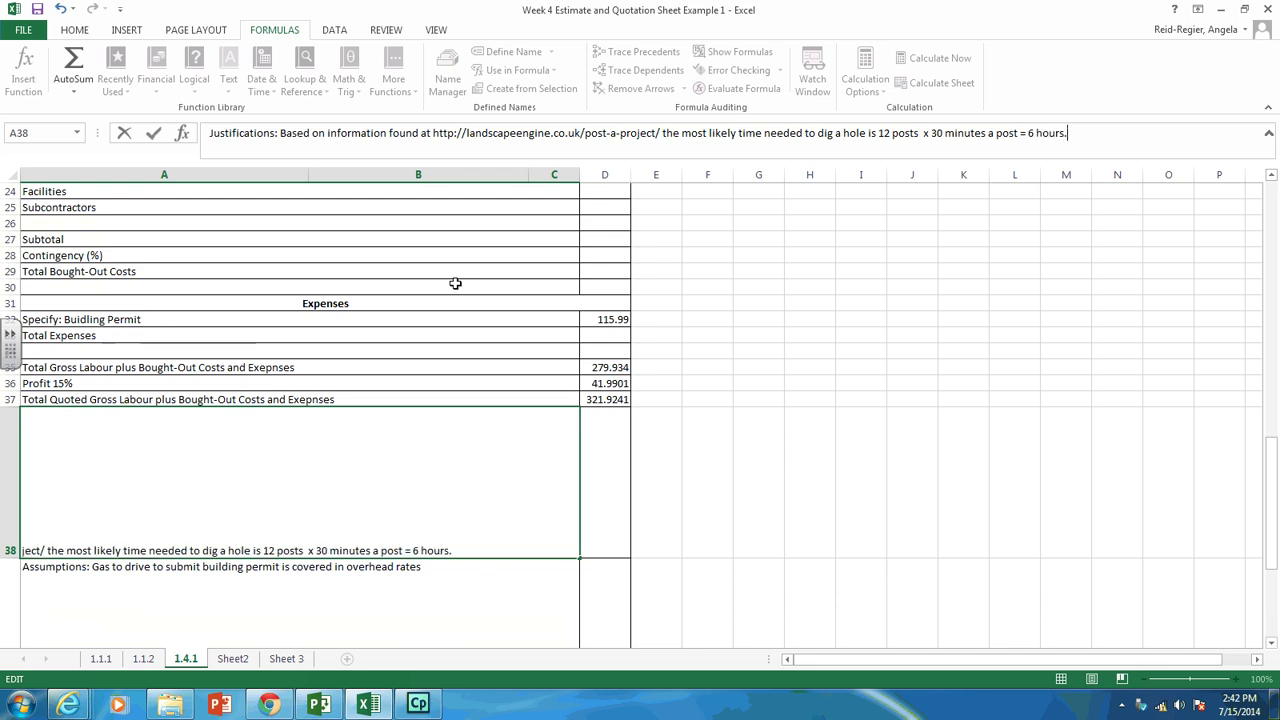
# Append "The most optinimstic is 20 minutes a post = 4 hours in total" to the A38 justification
pyautogui.write(' The most optinimstic is 20 mi')
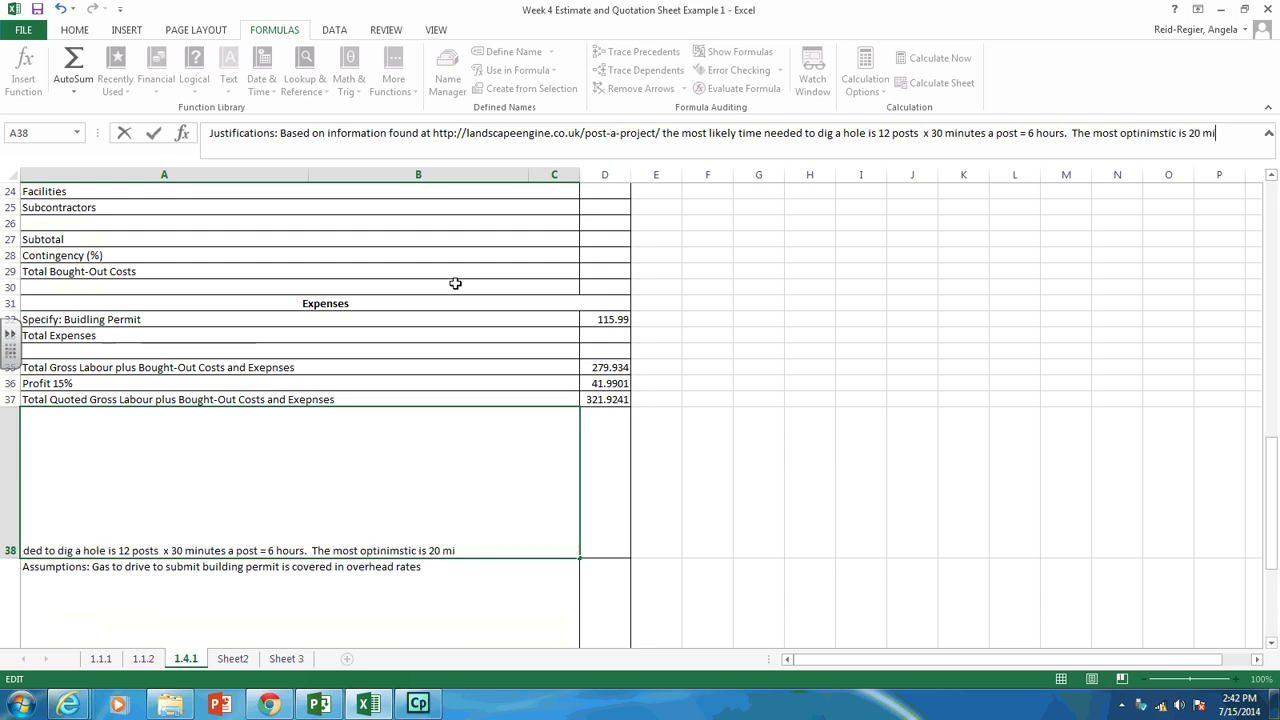
pyautogui.write('nutes a post')
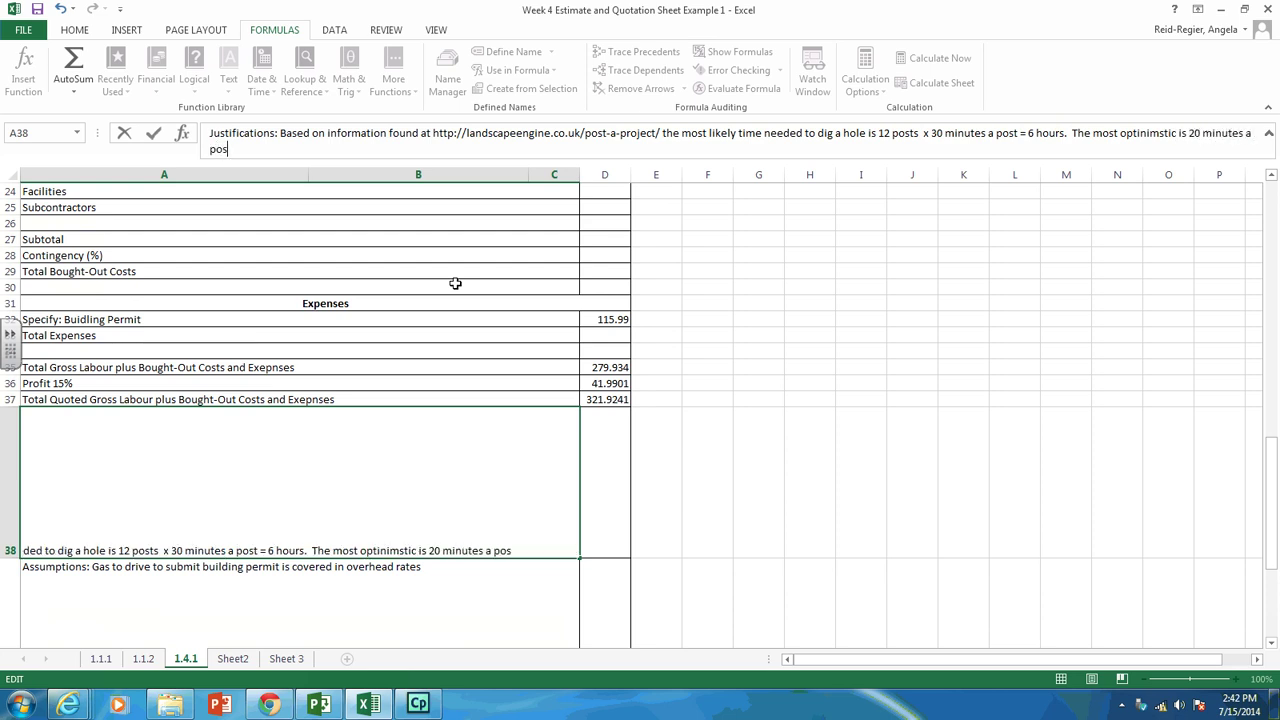
pyautogui.write(' = 4 hours i')
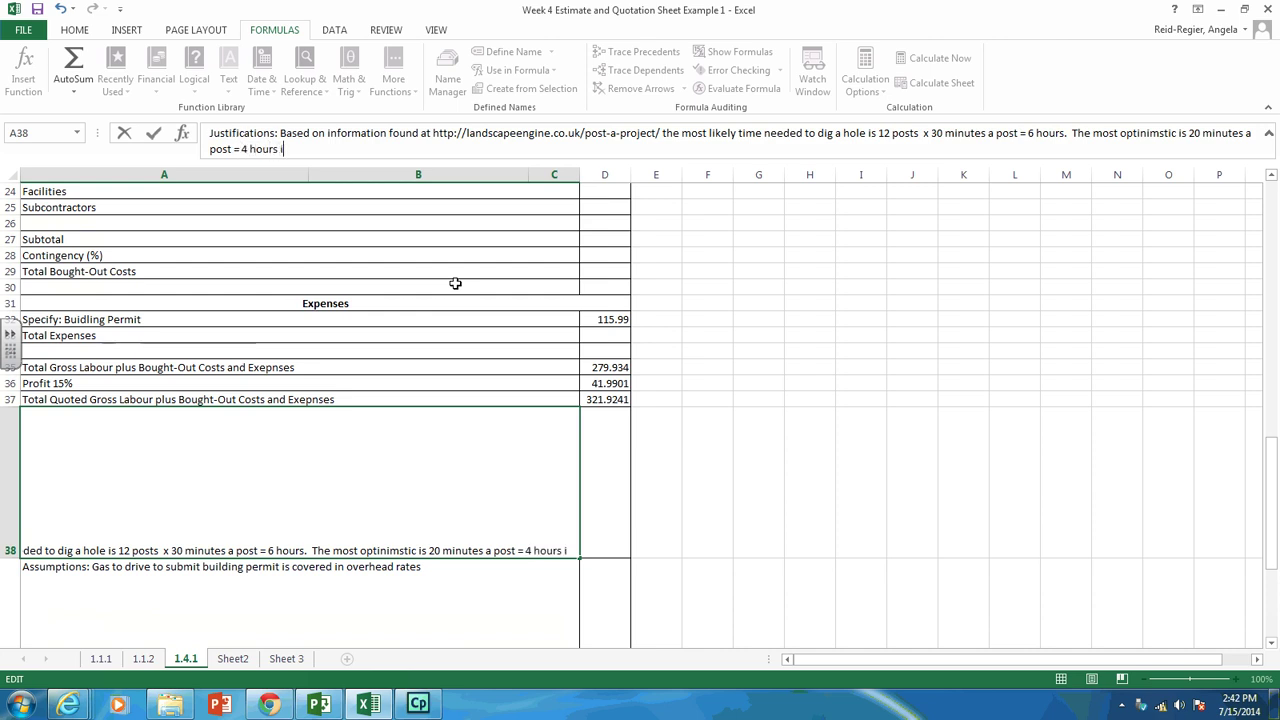
pyautogui.write('nto')
pyautogui.press('BackSpace')
pyautogui.press('BackSpace')
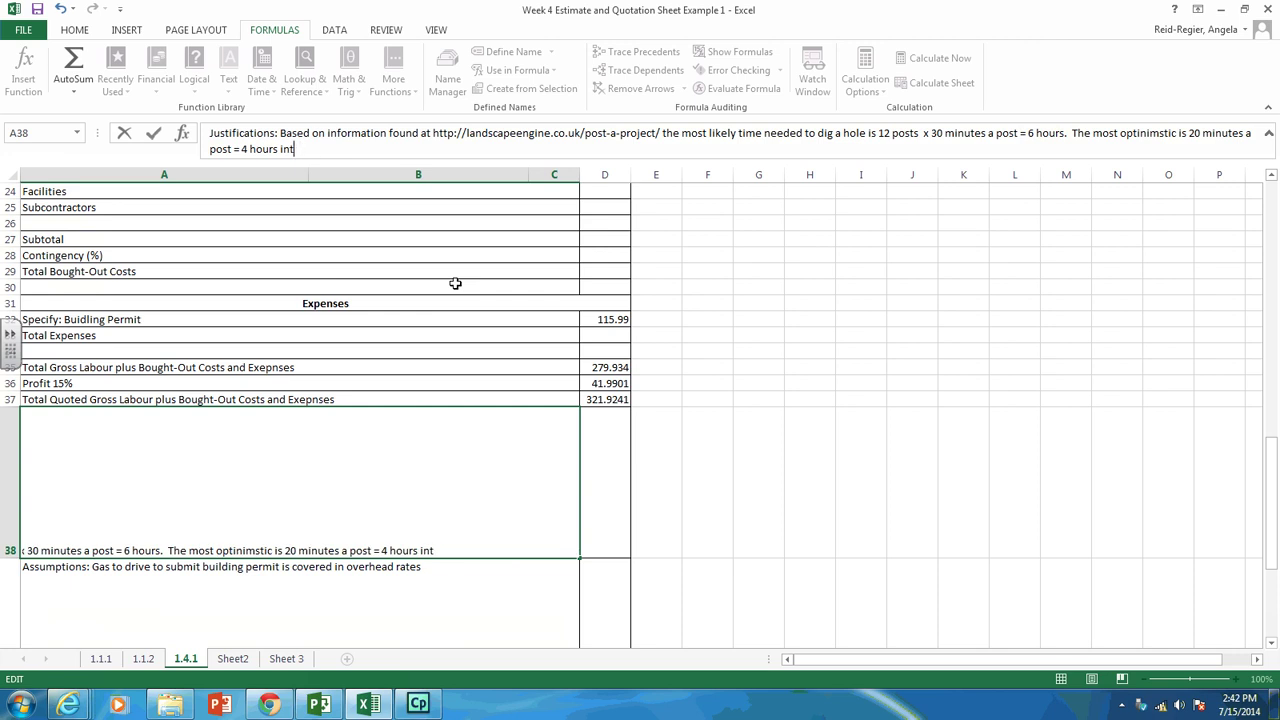
pyautogui.write('total an')
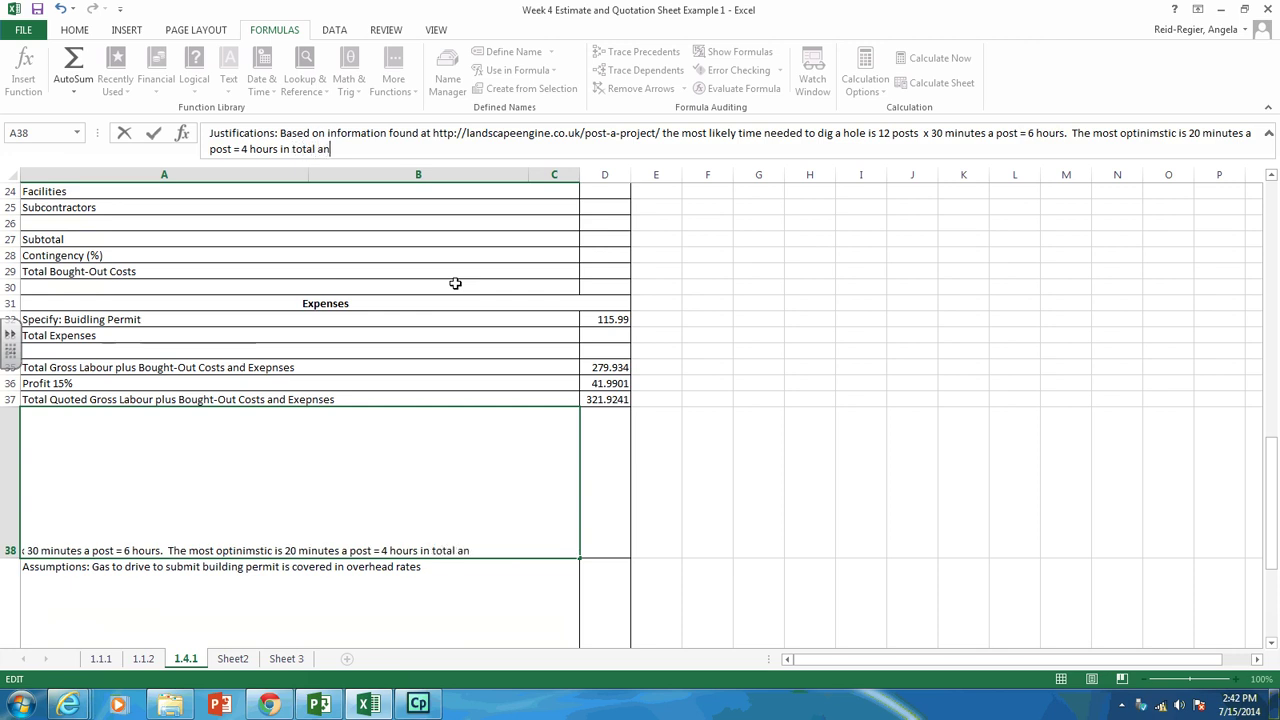
# Continue the A38 justification with "and the the most pessisimistic is 12 hours. Using the PERT calculations TE 6.64 hours."
pyautogui.write('d the the ')
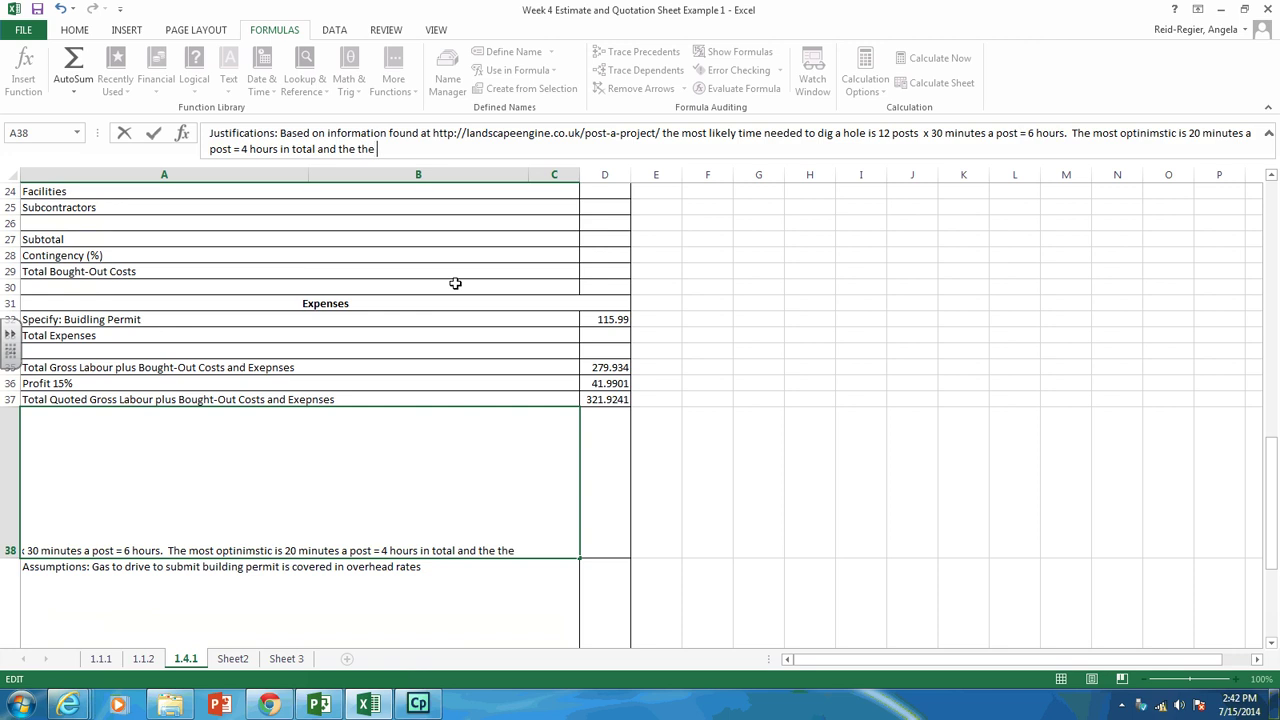
pyautogui.write('most pessis')
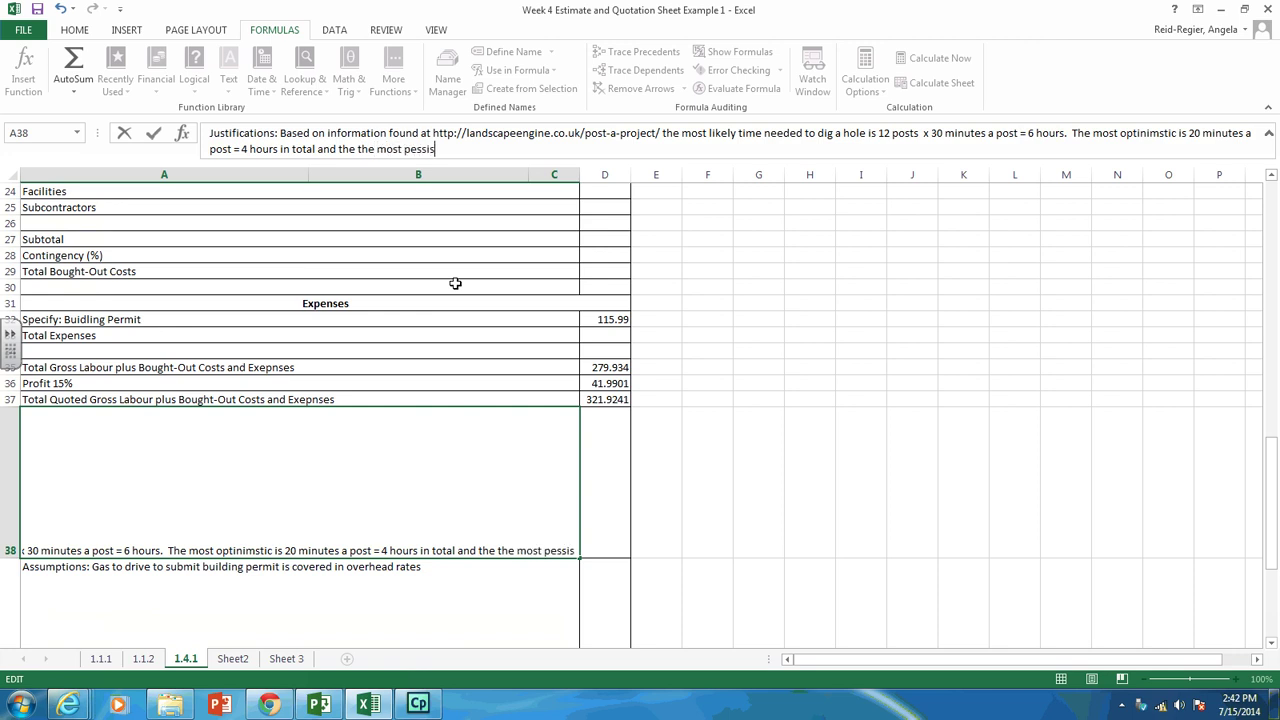
pyautogui.write('imistic is 12 ')
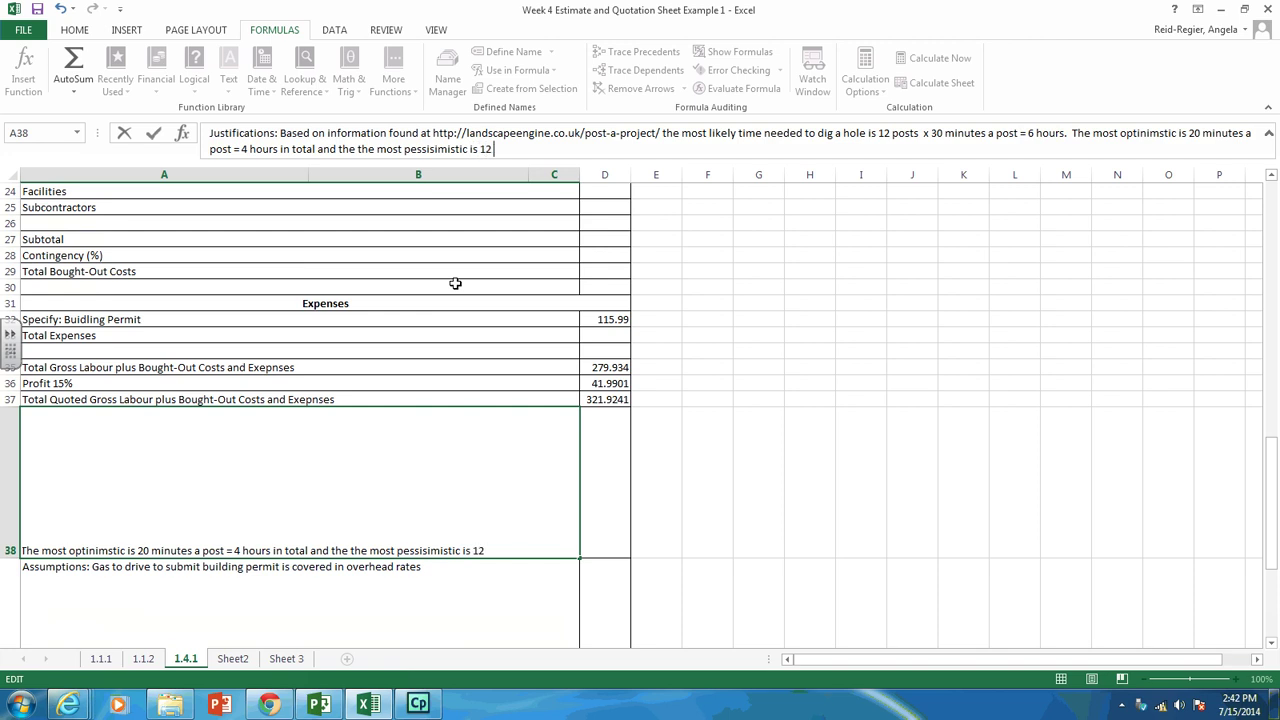
pyautogui.write('hours.  Using the PEr')
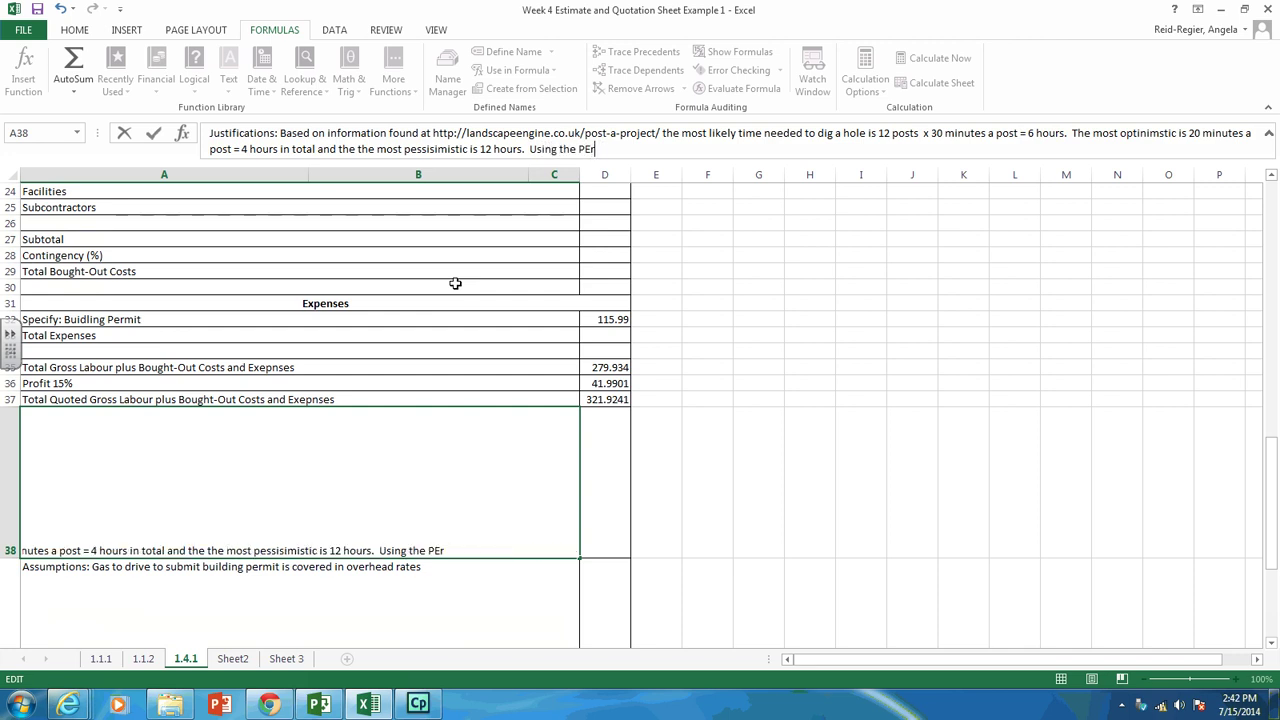
pyautogui.write('RT calculations')
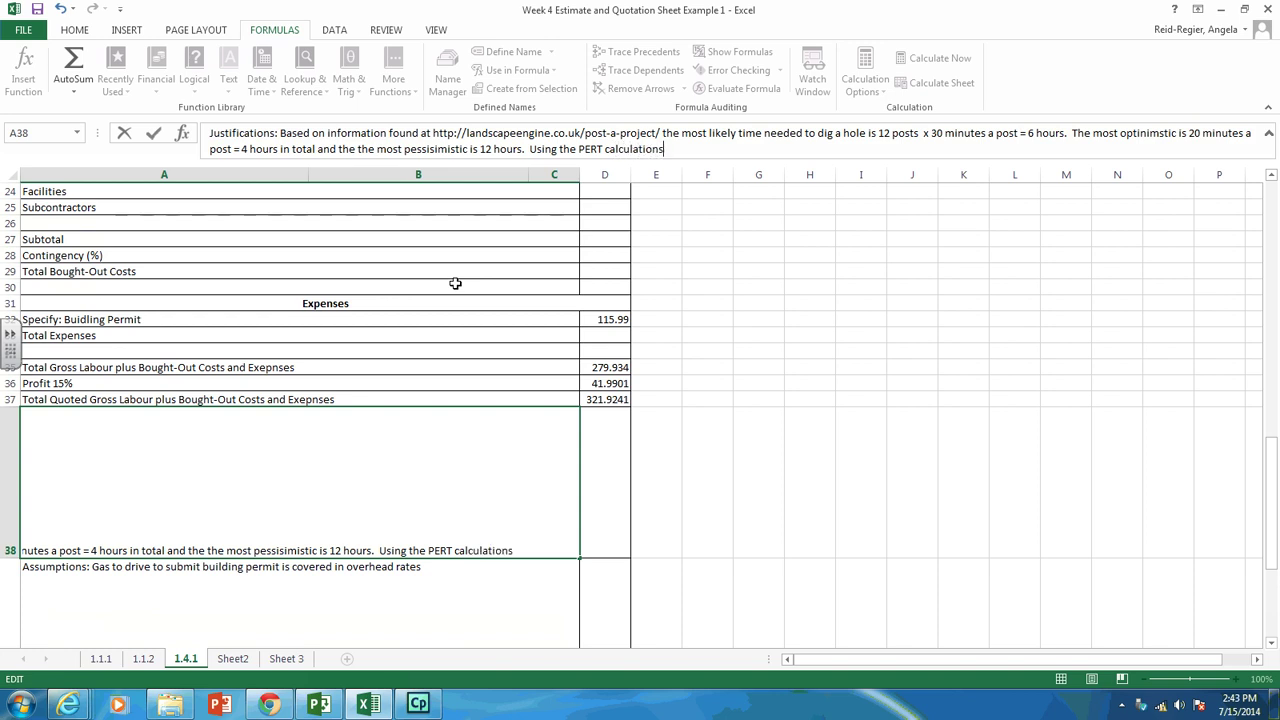
pyautogui.write(' TE 6.64 hours.  A')
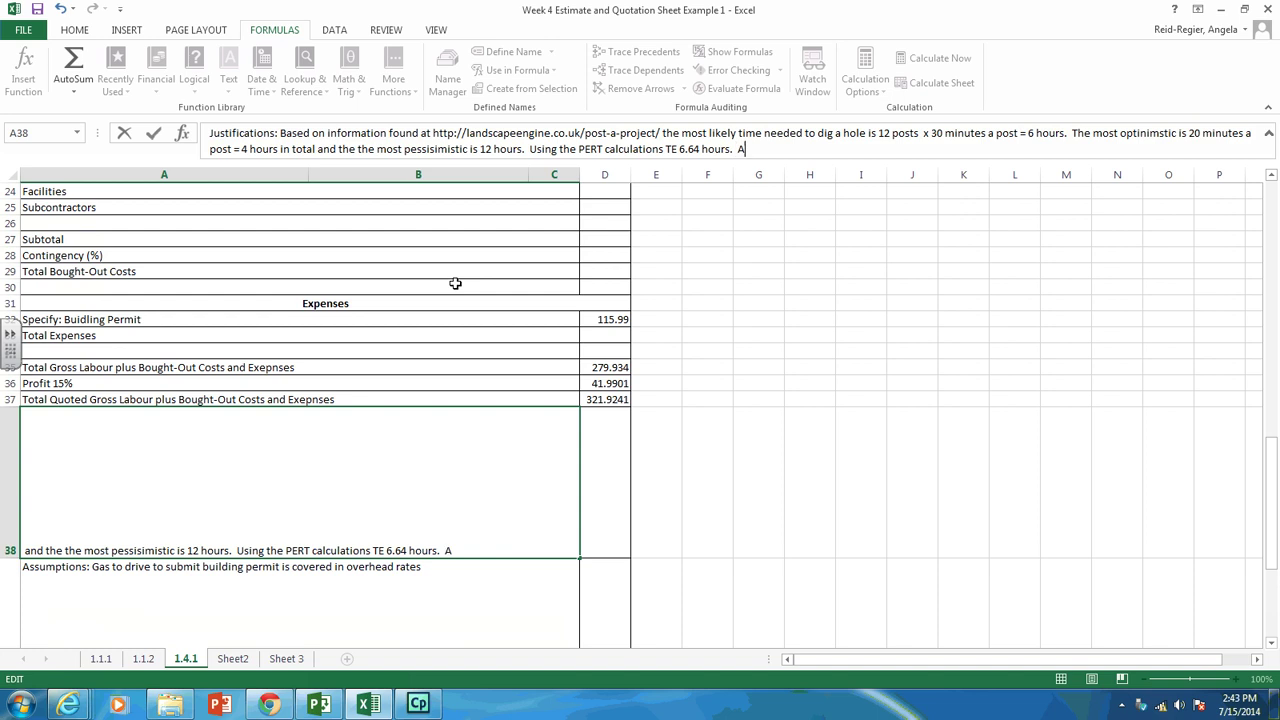
# Finish the A38 justification with "Assume 2 workers dig the holes together." and commit the cell entry
pyautogui.write('ssume 2 workers ')
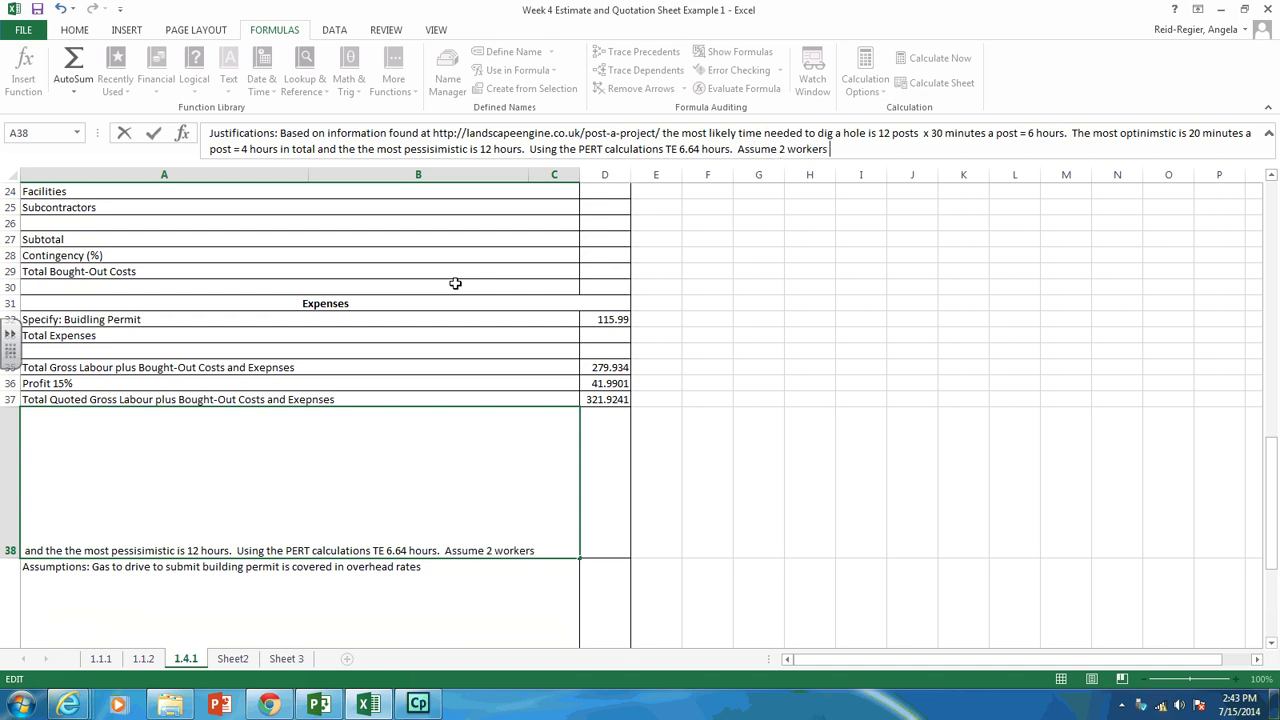
pyautogui.write('dig the holes t')
pyautogui.write('oge')
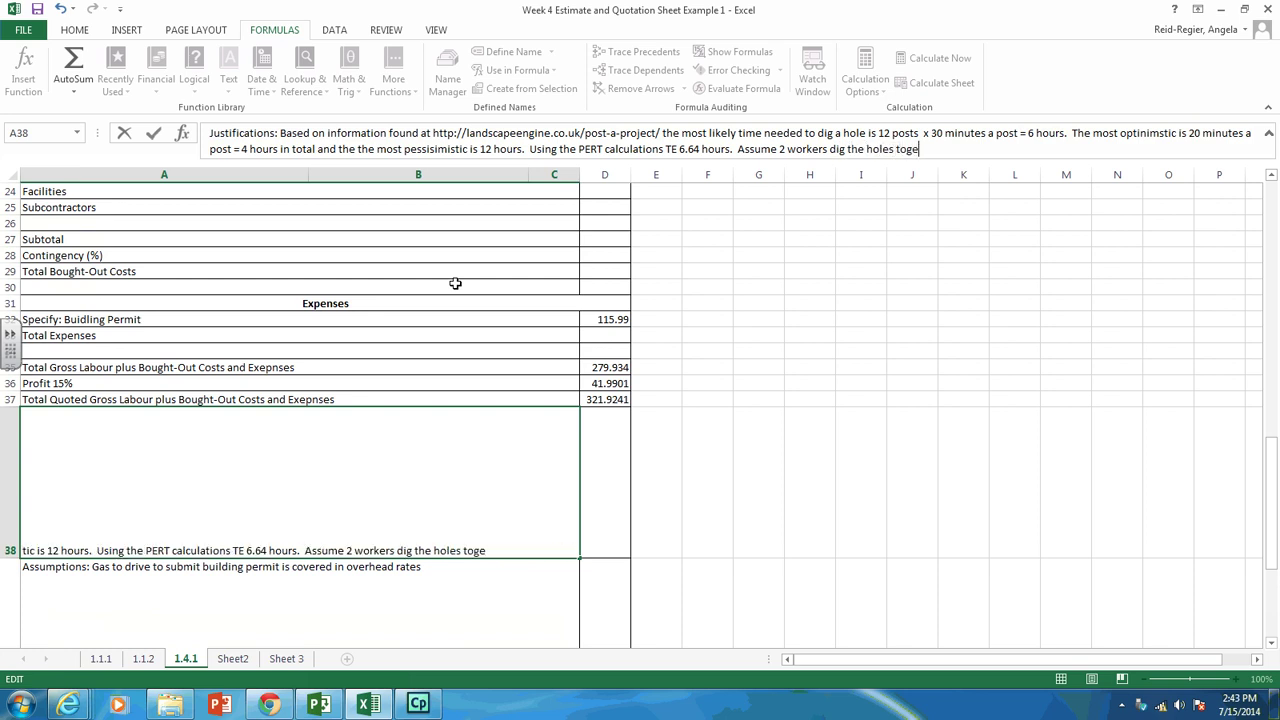
pyautogui.write('ther.')
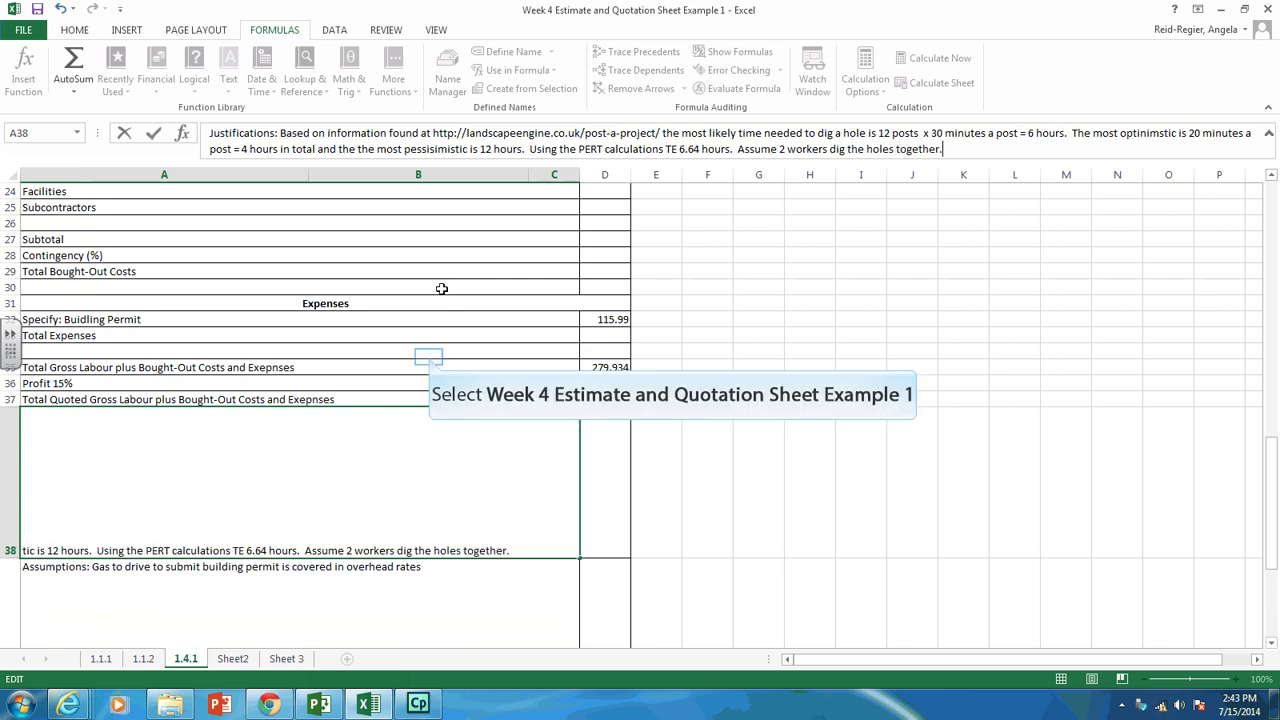
pyautogui.click(429, 358)
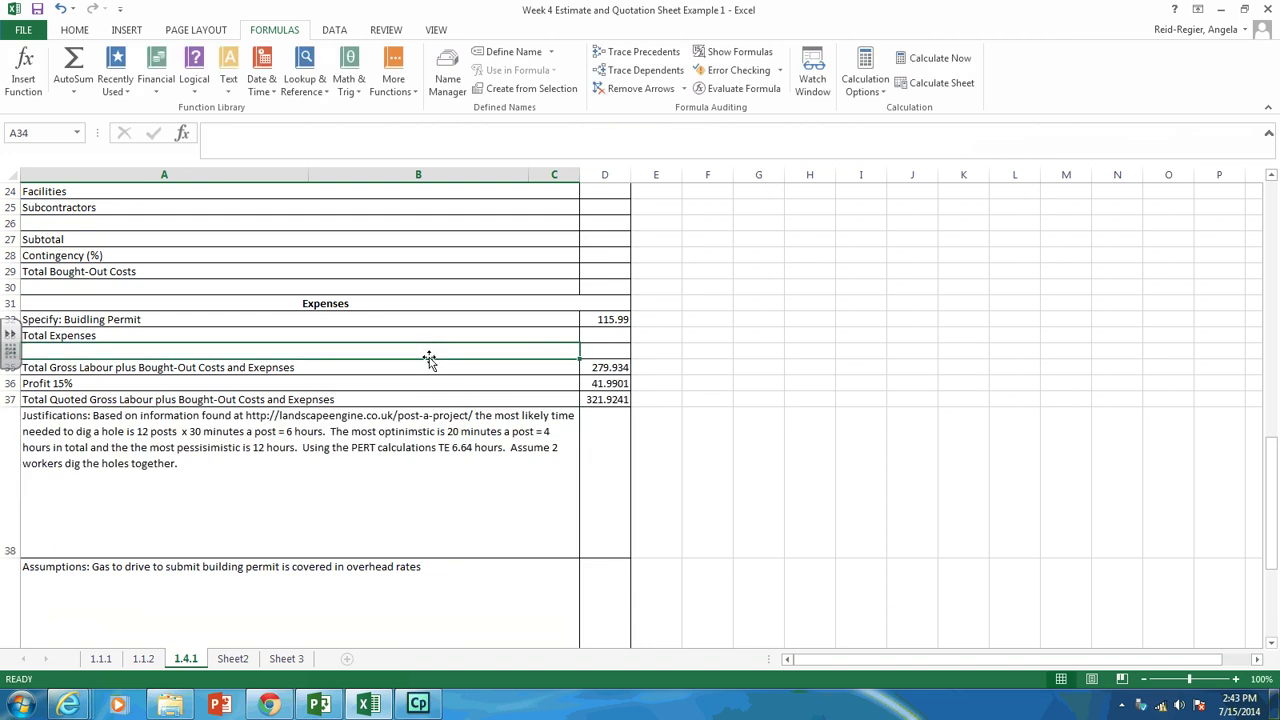
# Set the labour hours in column C to 0 for Supervisor and 6.64 for both Labourer 1 and Labourer 2
pyautogui.press('Up')
pyautogui.press('Up')
pyautogui.press('Up')
pyautogui.press('Up')
pyautogui.press('Up')
pyautogui.press('Up')
pyautogui.press('Up')
pyautogui.press('Up')
pyautogui.press('Up')
pyautogui.press('Up')
pyautogui.press('Up')
pyautogui.press('Up')
pyautogui.press('Up')
pyautogui.press('Up')
pyautogui.press('Up')
pyautogui.press('Up')
pyautogui.press('Up')
pyautogui.press('Up')
pyautogui.press('Up')
pyautogui.press('Up')
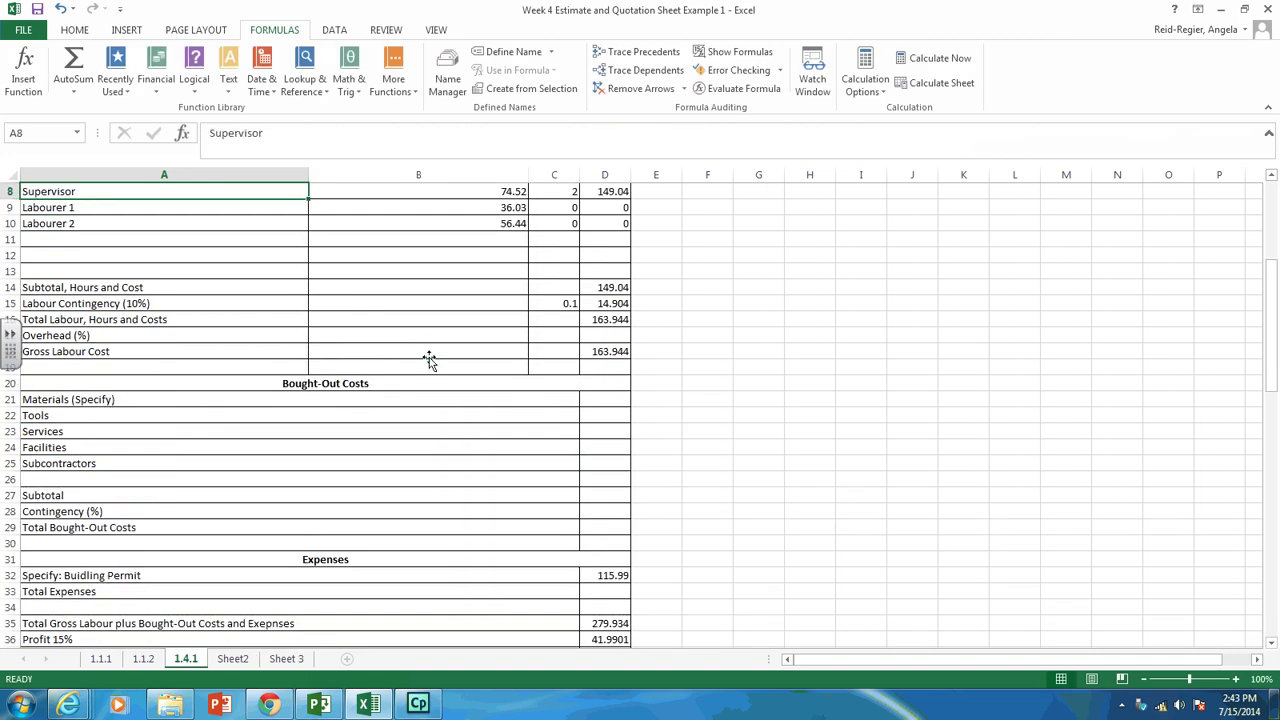
pyautogui.press('Right')
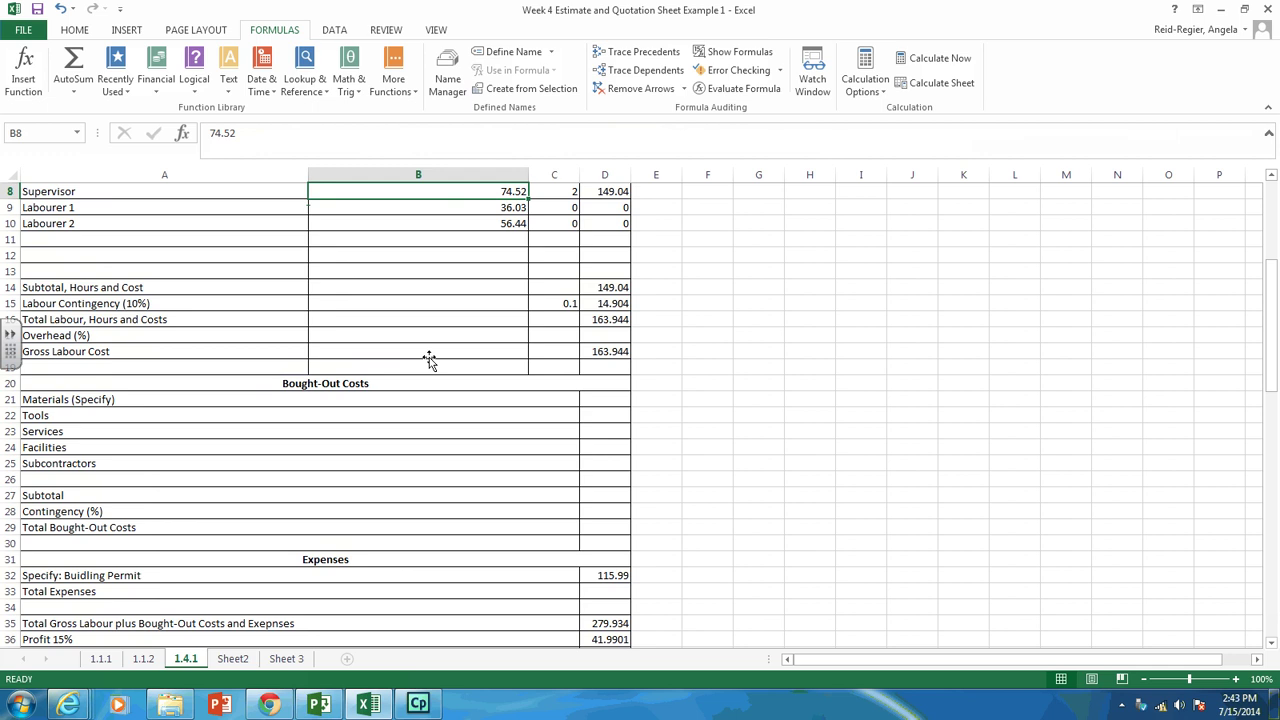
pyautogui.press('Right')
pyautogui.write('0')
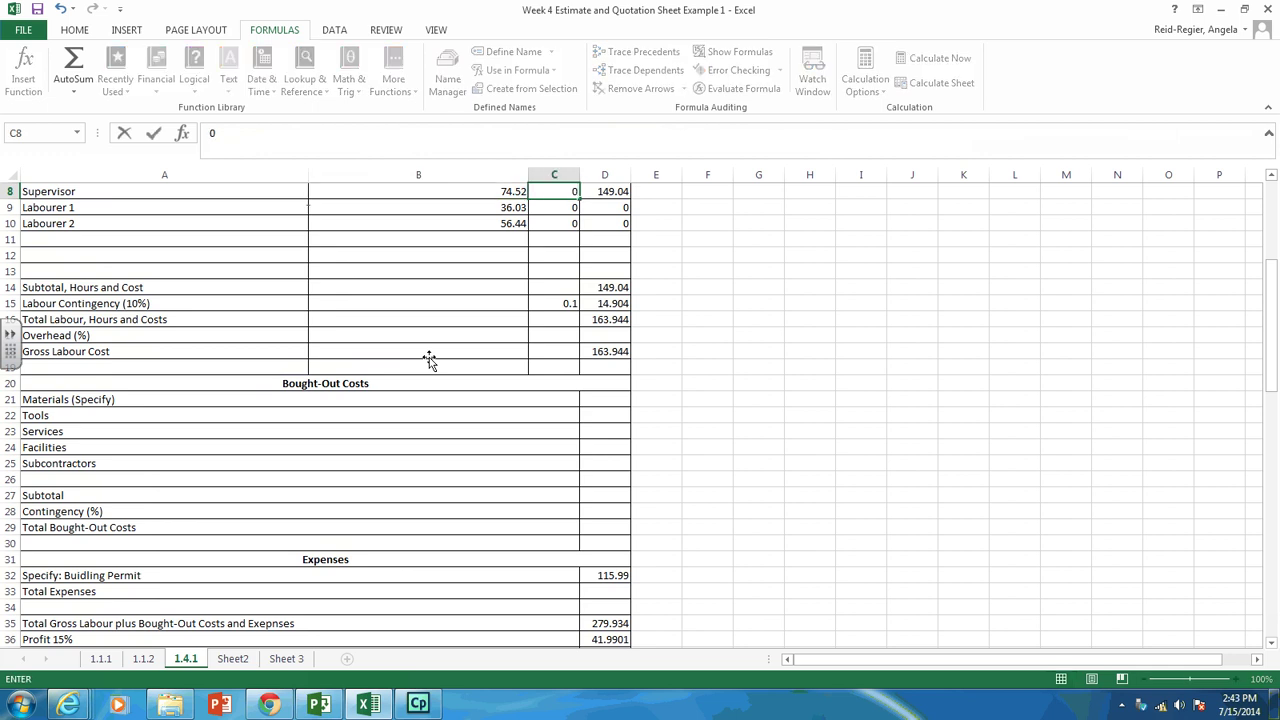
pyautogui.press('Return')
pyautogui.write('6.64')
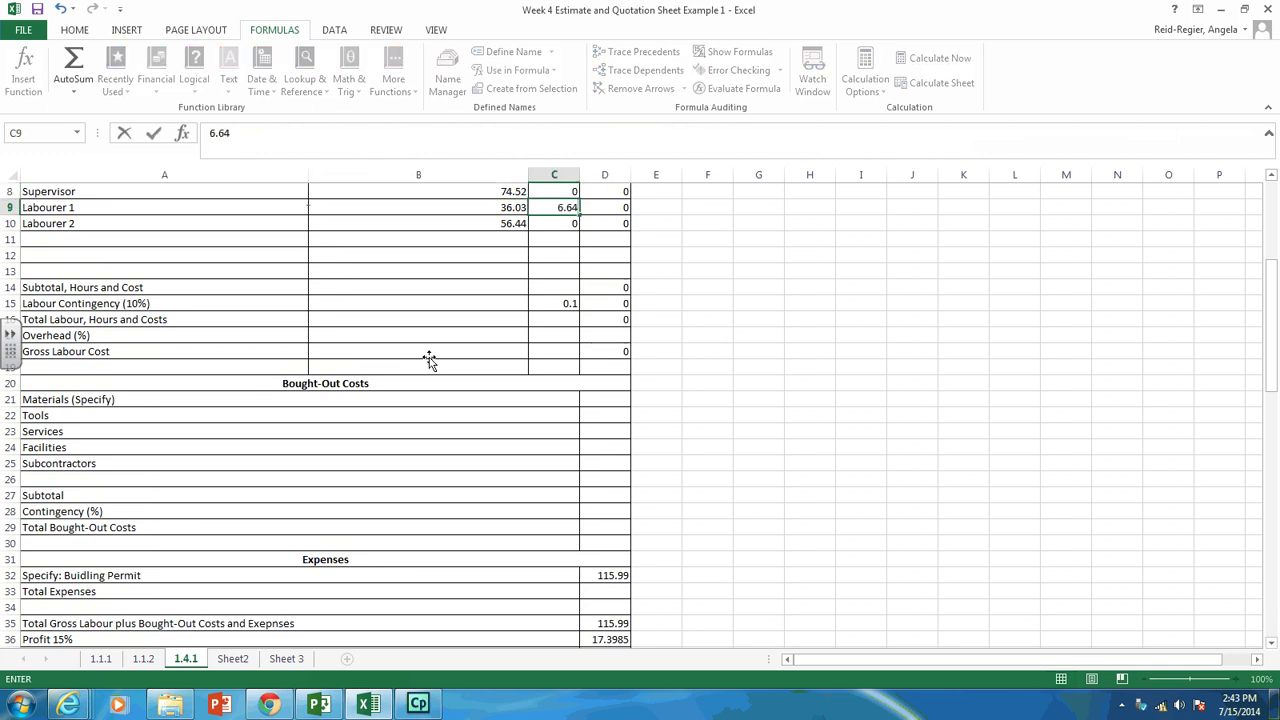
pyautogui.press('Return')
pyautogui.write('6.6')
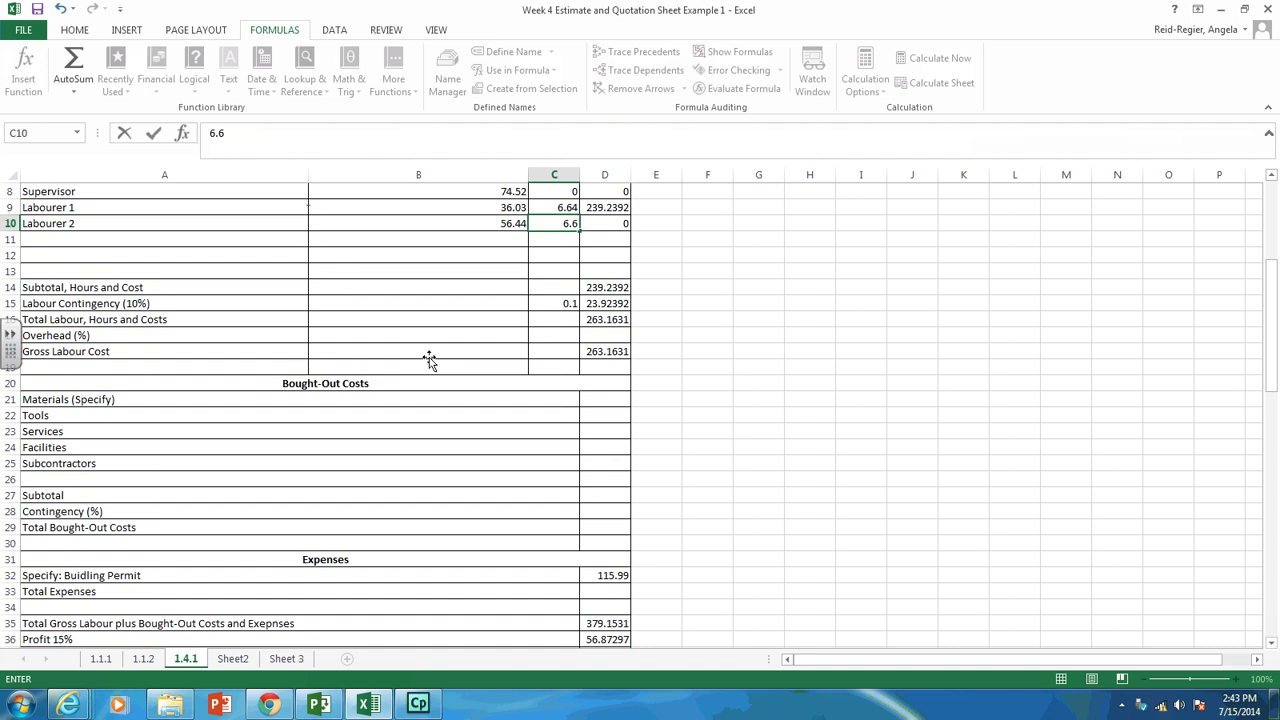
pyautogui.write('4')
pyautogui.press('Return')
# Replace the text after "Assumptions:" in A39 with "Auger is owned by company and is included in rates"
pyautogui.press('Return')
pyautogui.press('Return')
pyautogui.press('Return')
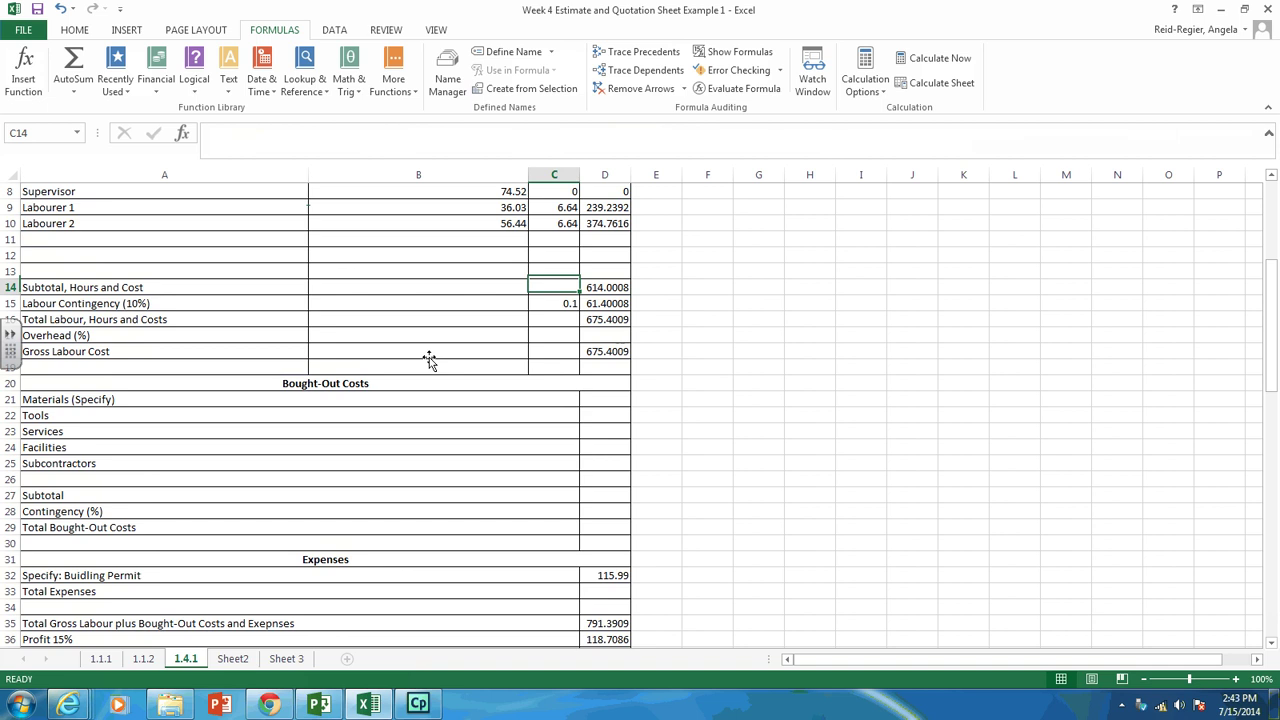
pyautogui.press('Return')
pyautogui.press('Return')
pyautogui.press('Return')
pyautogui.press('Return')
pyautogui.press('Return')
pyautogui.press('Return')
pyautogui.press('Return')
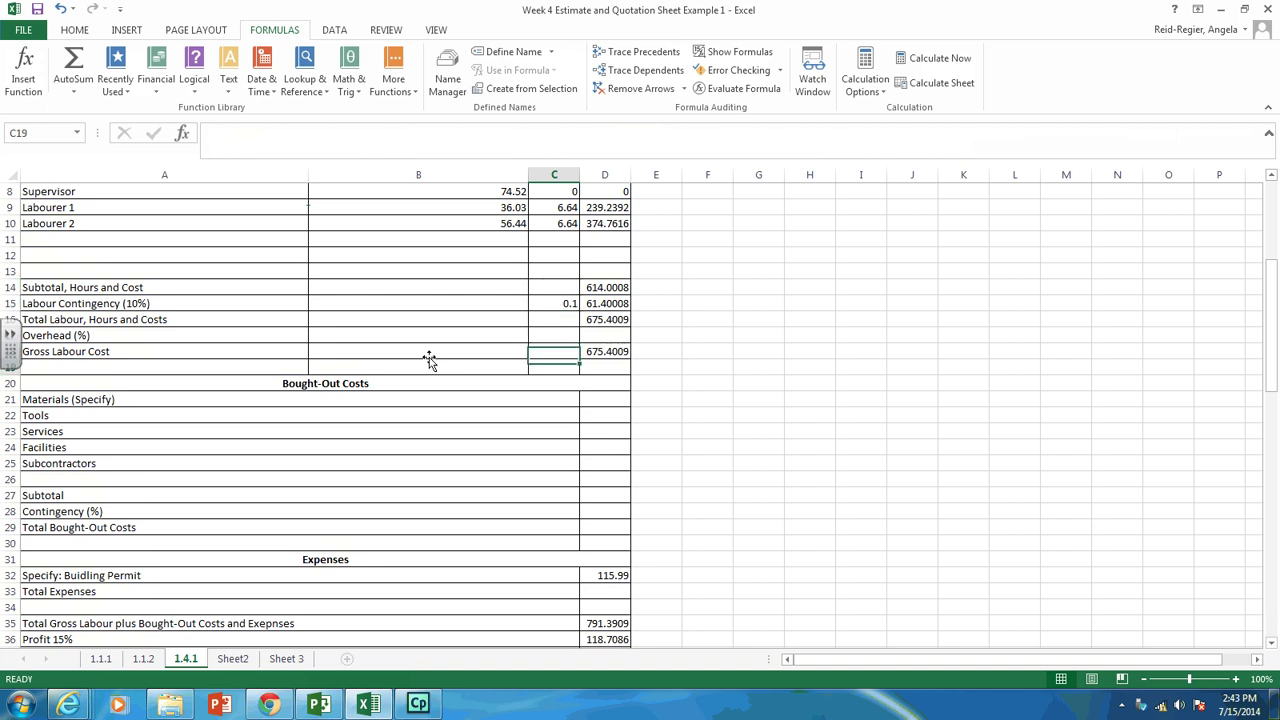
pyautogui.press('Return')
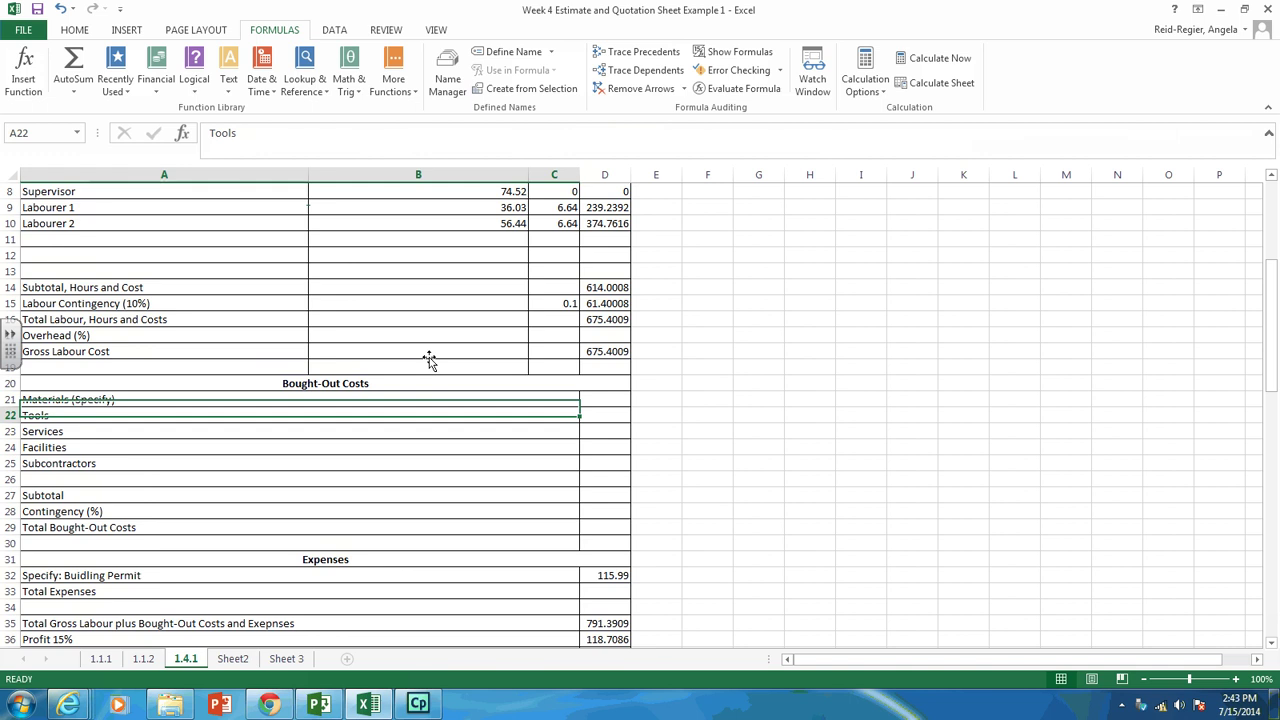
pyautogui.press('Return')
pyautogui.press('Return')
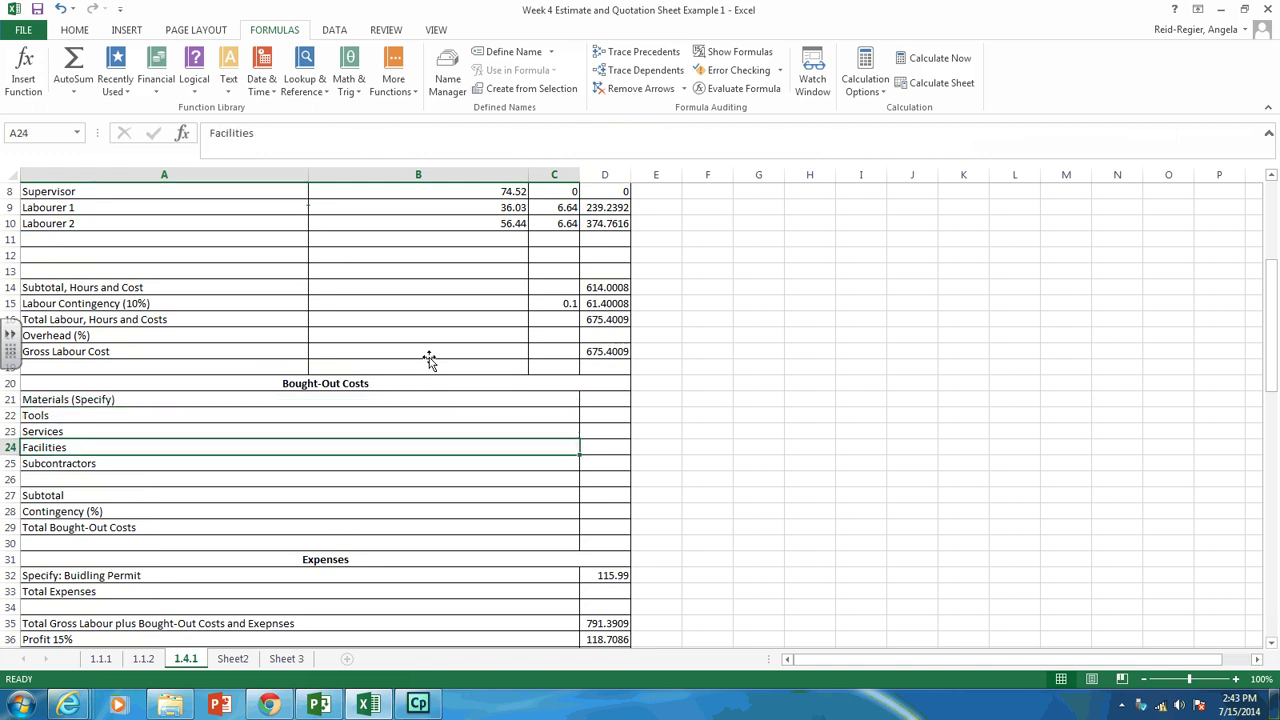
pyautogui.press('Return')
pyautogui.press('Return')
pyautogui.press('Return')
pyautogui.press('Return')
pyautogui.press('Return')
pyautogui.press('Return')
pyautogui.press('Return')
pyautogui.press('Return')
pyautogui.press('Return')
pyautogui.press('Return')
pyautogui.press('Return')
pyautogui.press('Return')
pyautogui.press('Return')
pyautogui.press('Return')
pyautogui.press('Return')
pyautogui.press('Return')
pyautogui.press('Return')
pyautogui.press('Return')
pyautogui.press('Return')
pyautogui.press('Return')
pyautogui.press('Up')
pyautogui.press('Up')
pyautogui.press('Up')
pyautogui.press('Up')
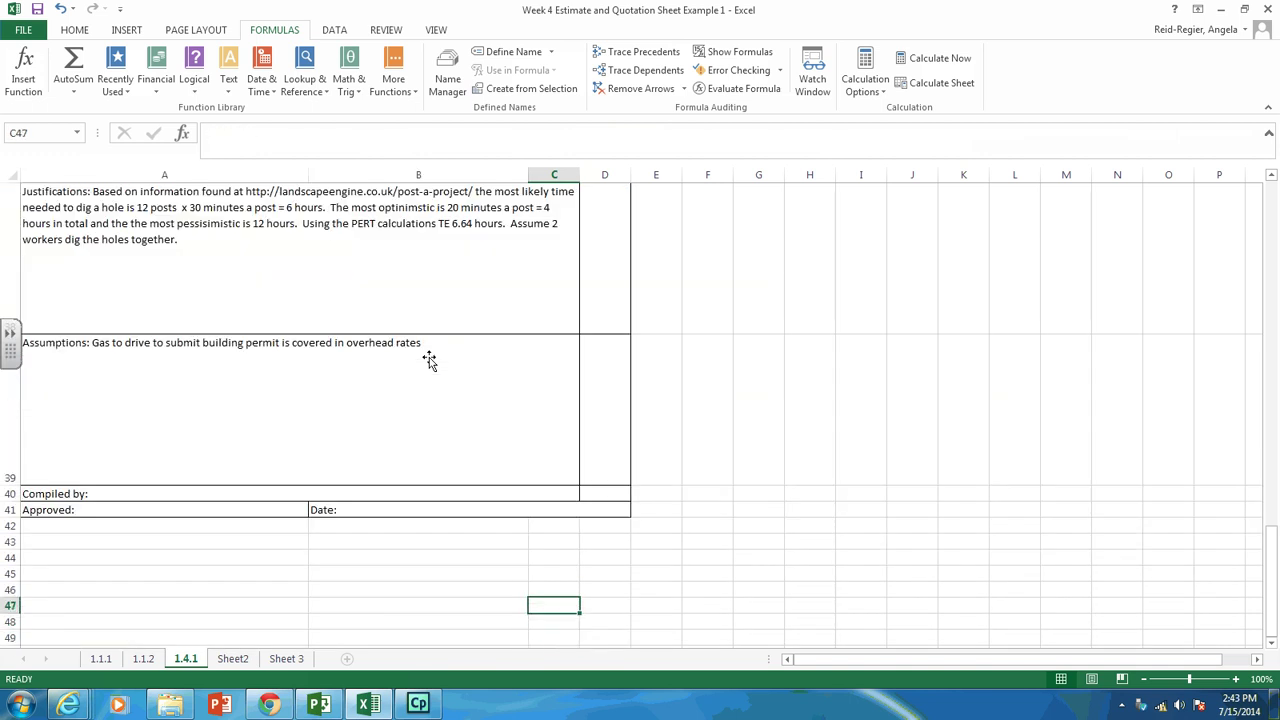
pyautogui.press('Up')
pyautogui.press('Up')
pyautogui.press('Up')
pyautogui.press('Up')
pyautogui.press('Up')
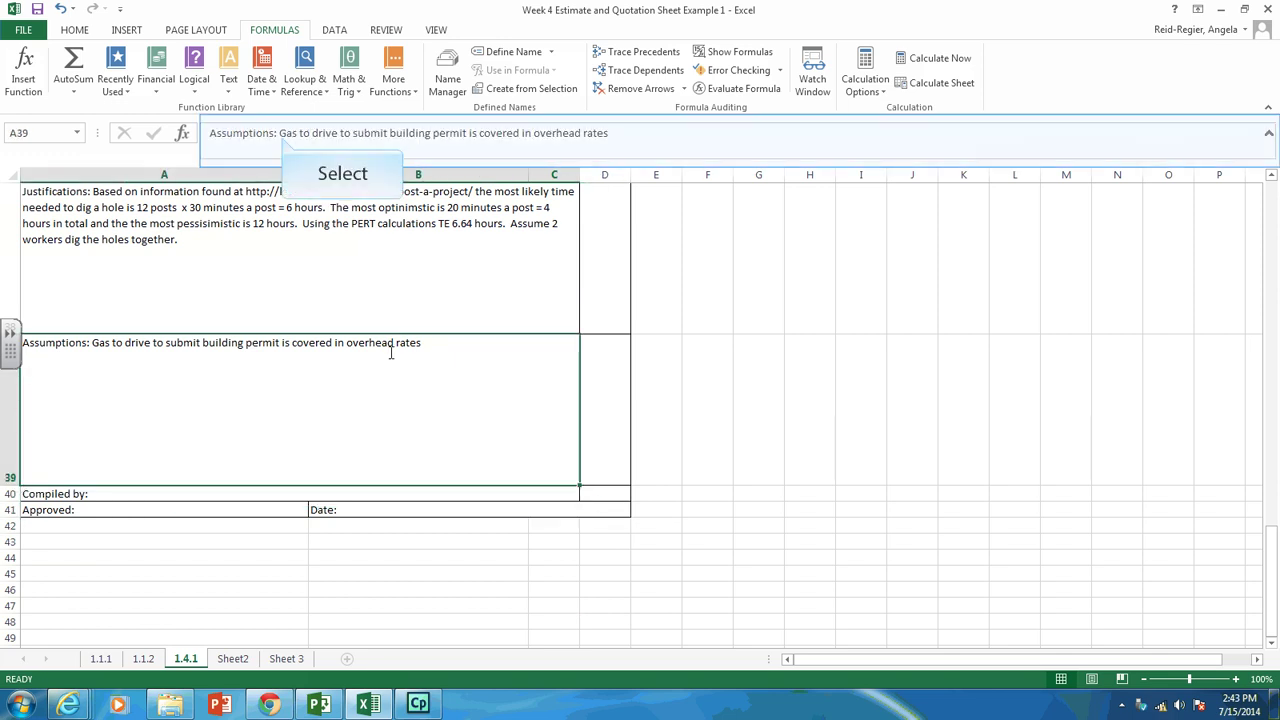
pyautogui.click(282, 136)
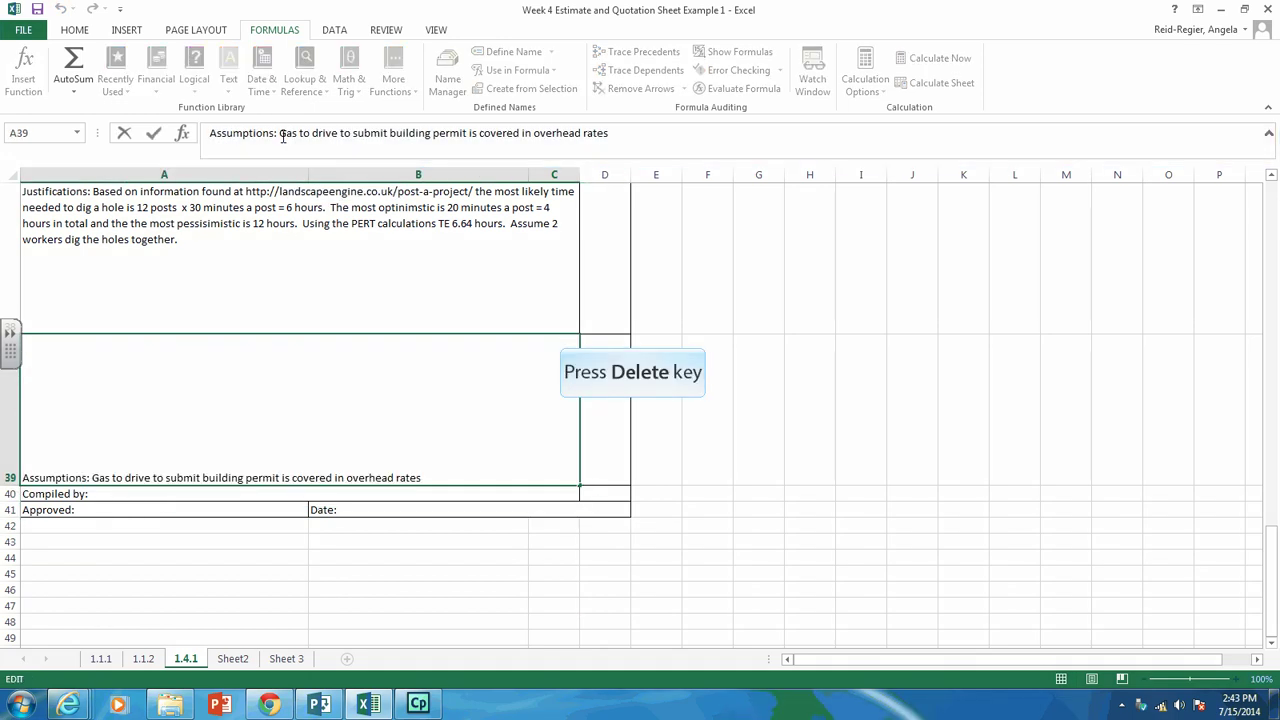
pyautogui.press('Delete')
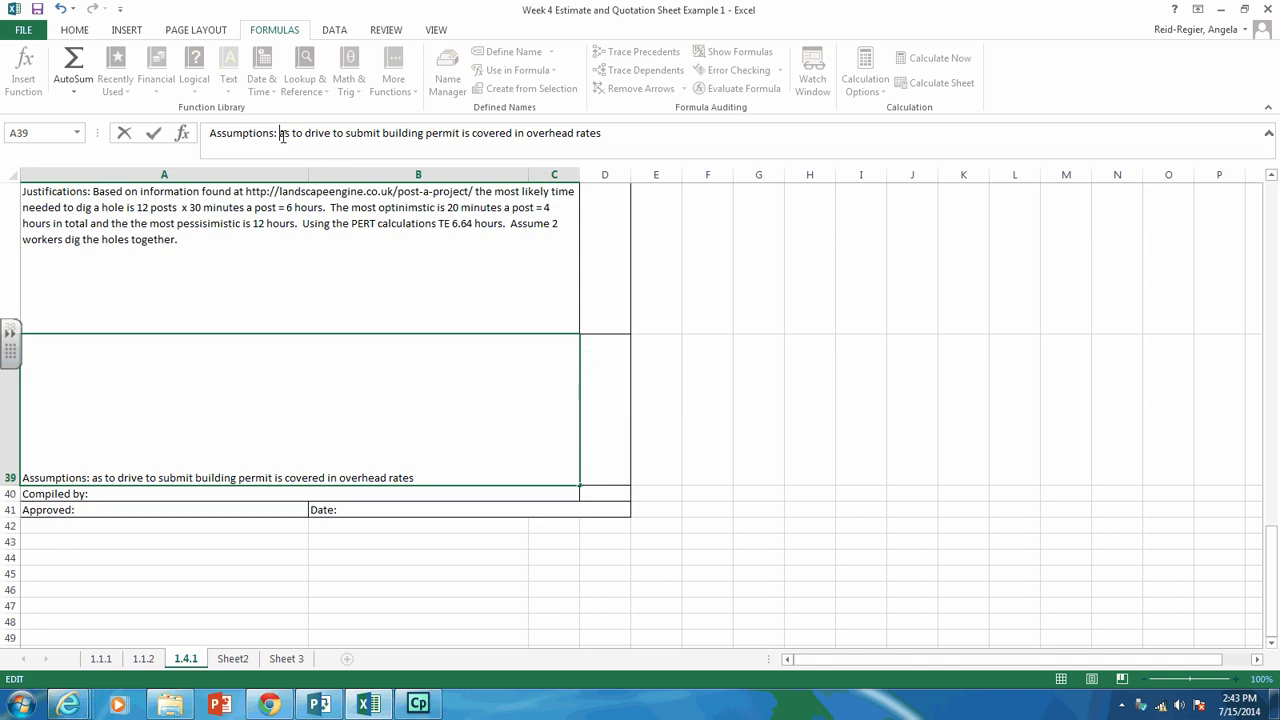
pyautogui.press('Delete')
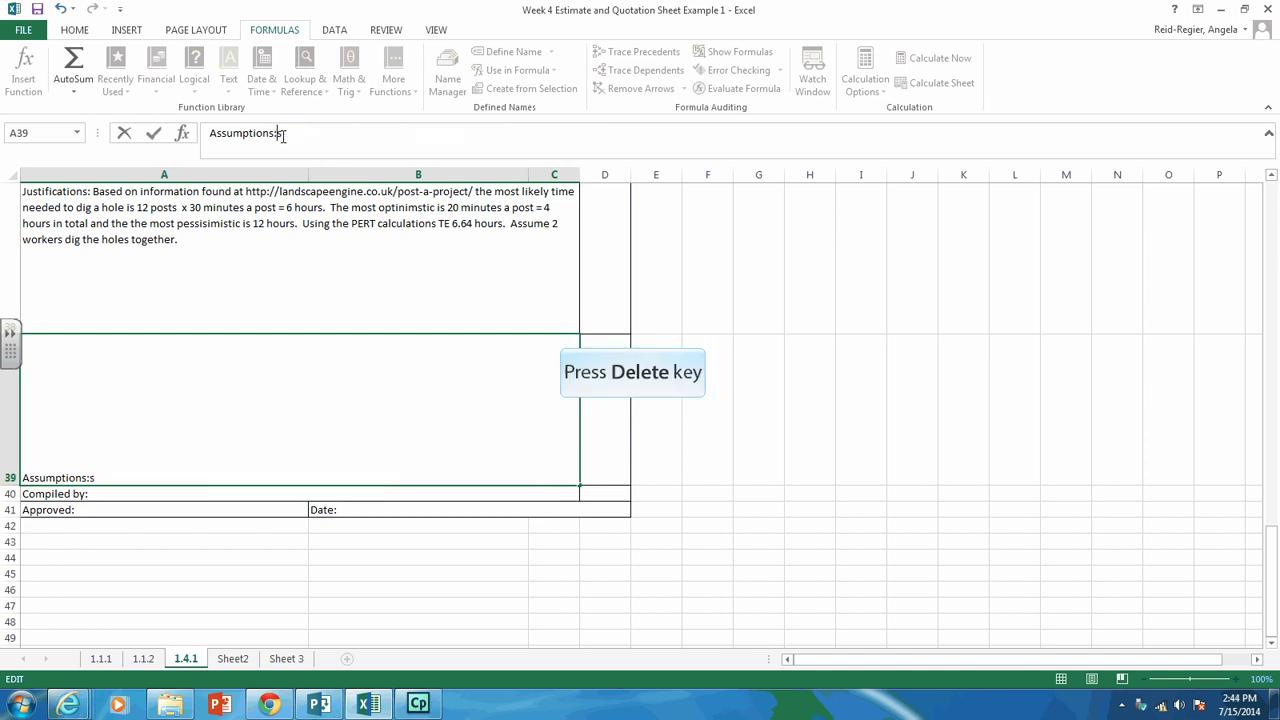
pyautogui.press('Delete')
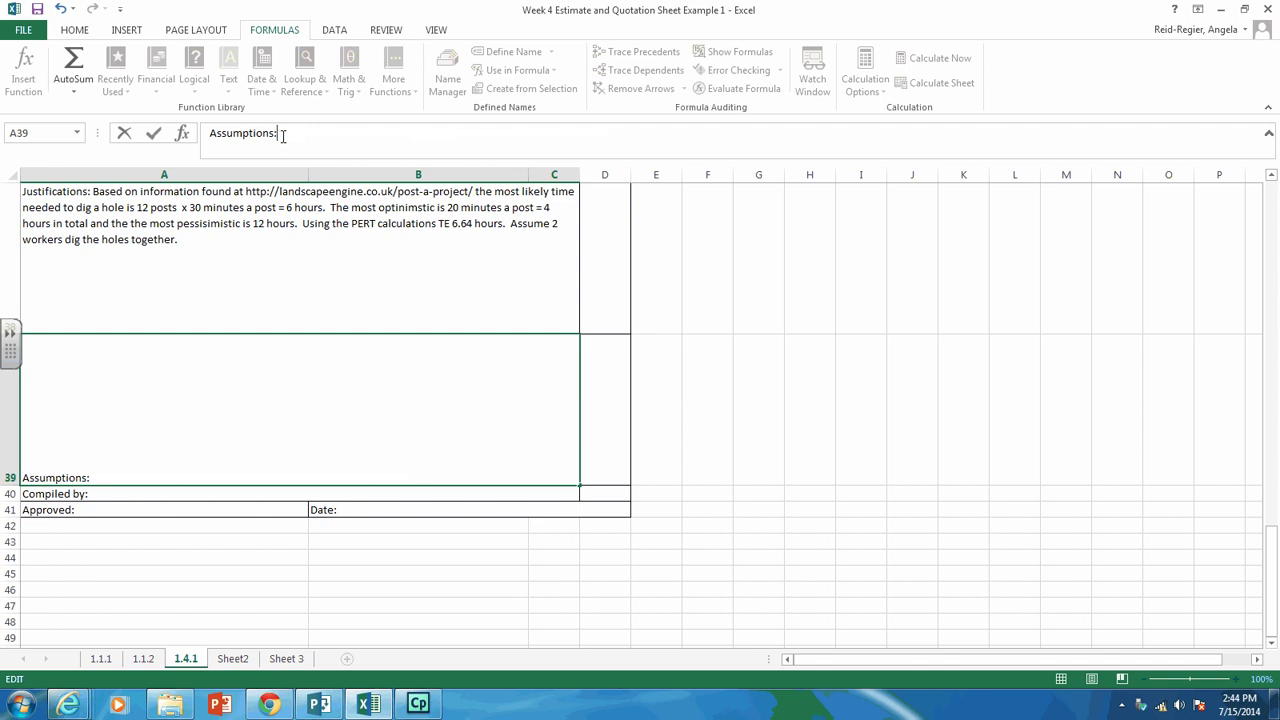
pyautogui.write('Auger is owned by company and is included in rate')
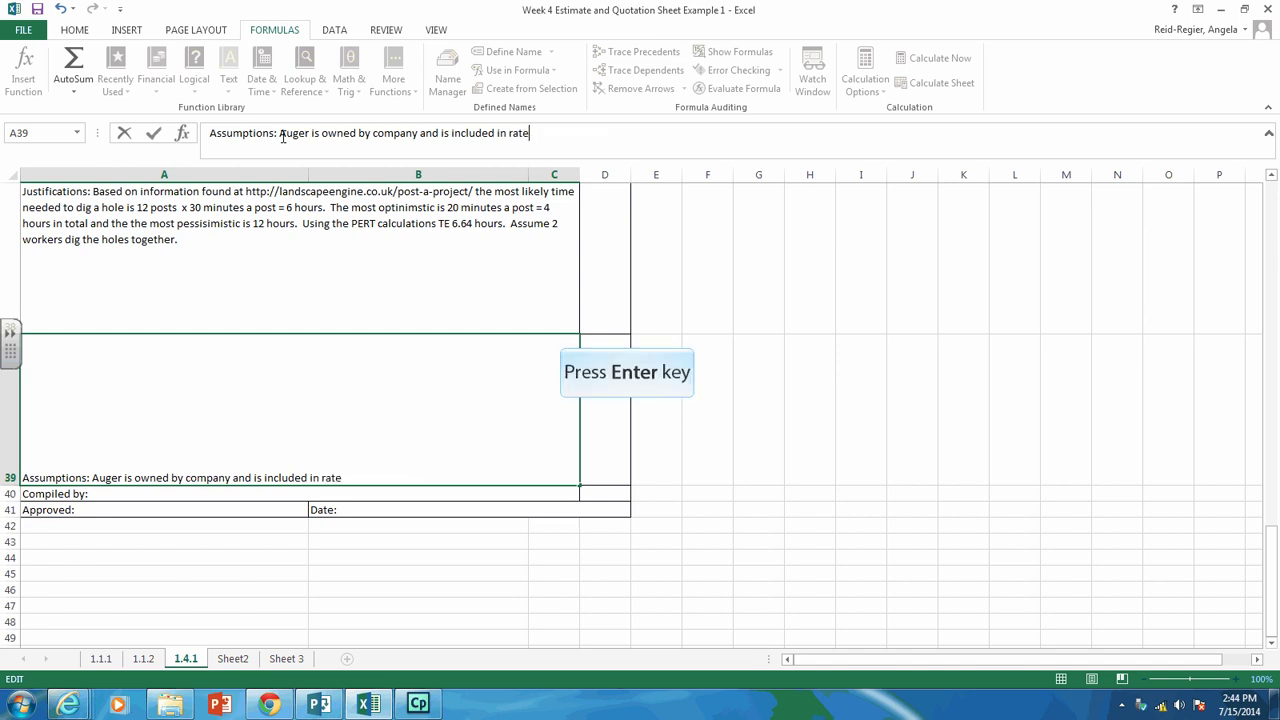
pyautogui.write('s')
pyautogui.press('Return')
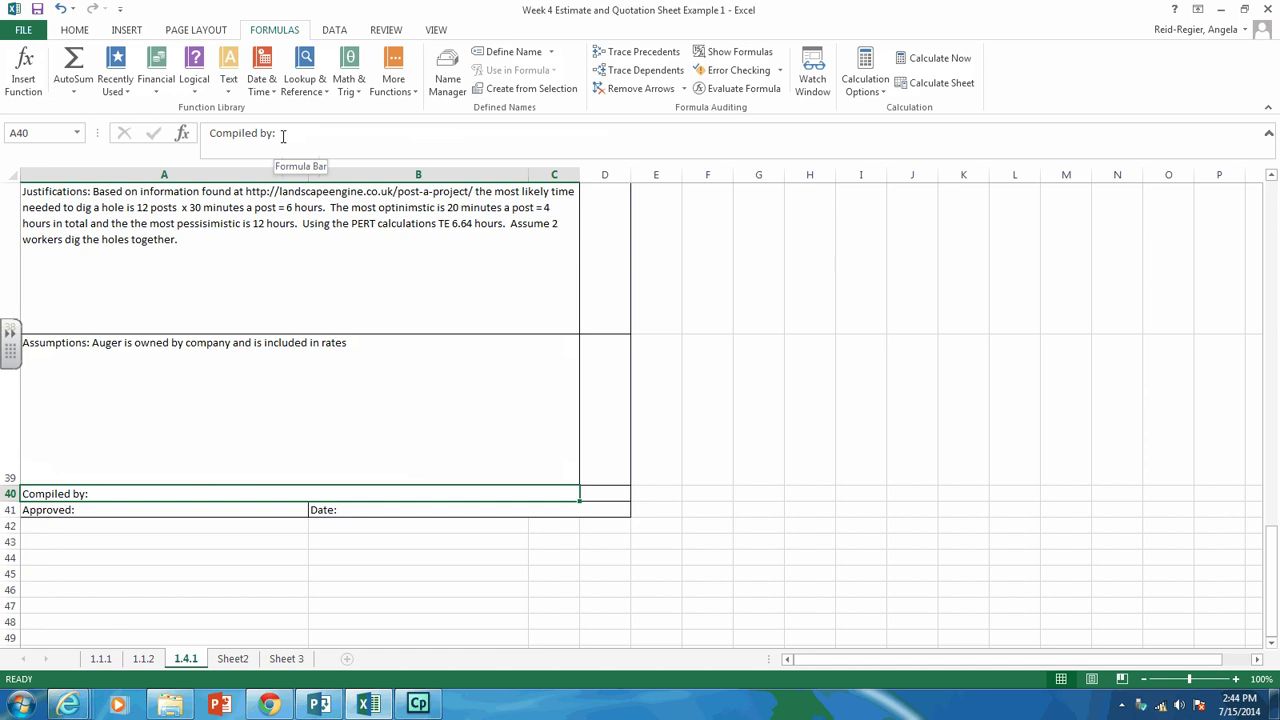
# Remove "Buidling Permit" from the Specify expense line in A32 and clear its cost in D32
pyautogui.press('Up')
pyautogui.press('Up')
pyautogui.press('Up')
pyautogui.press('Up')
pyautogui.press('Up')
pyautogui.press('Up')
pyautogui.press('Up')
pyautogui.press('Up')
pyautogui.press('Up')
pyautogui.press('Up')
pyautogui.press('Up')
pyautogui.press('Up')
pyautogui.press('Up')
pyautogui.press('Up')
pyautogui.press('Up')
pyautogui.press('Up')
pyautogui.press('Up')
pyautogui.press('Up')
pyautogui.press('Up')
pyautogui.press('Down')
pyautogui.press('Down')
pyautogui.press('Down')
pyautogui.press('Down')
pyautogui.press('Down')
pyautogui.press('Down')
pyautogui.press('Down')
pyautogui.press('Down')
pyautogui.press('Down')
pyautogui.press('Down')
pyautogui.press('Down')
pyautogui.press('Down')
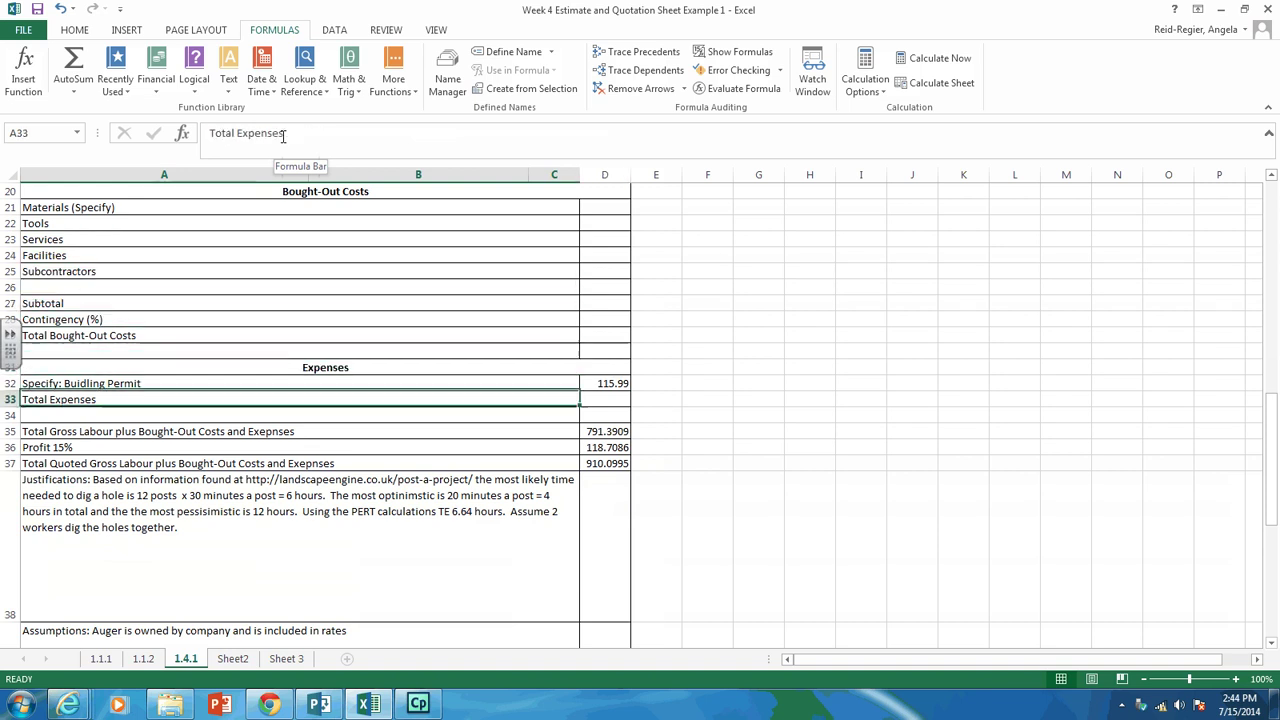
pyautogui.press('Up')
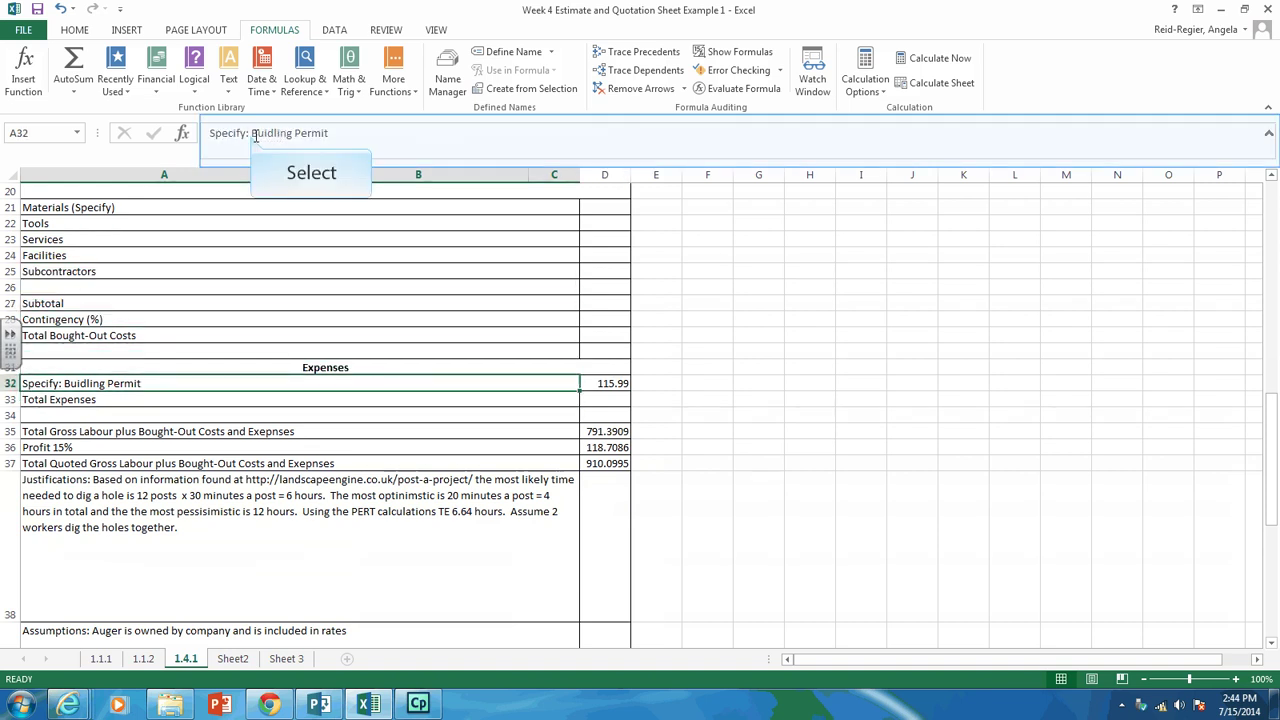
pyautogui.moveTo(328, 133); pyautogui.dragTo(252, 134)
pyautogui.press('Delete')
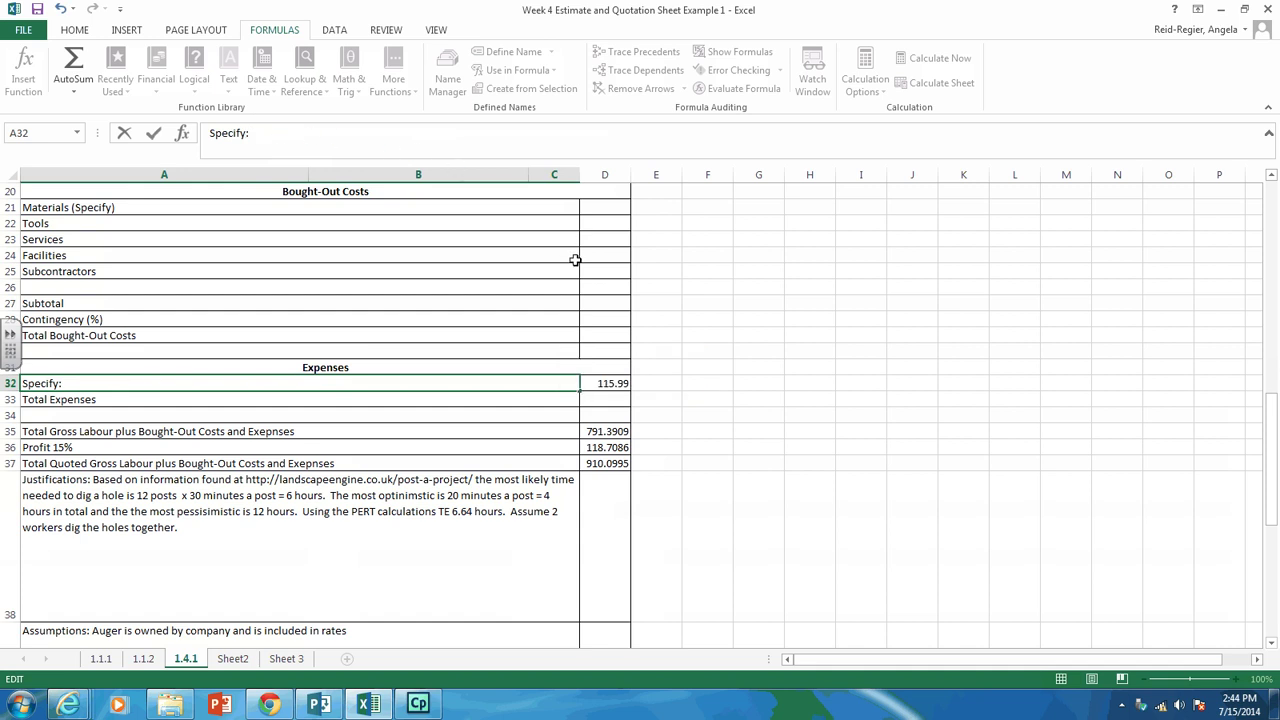
pyautogui.click(610, 385)
pyautogui.press('Delete')
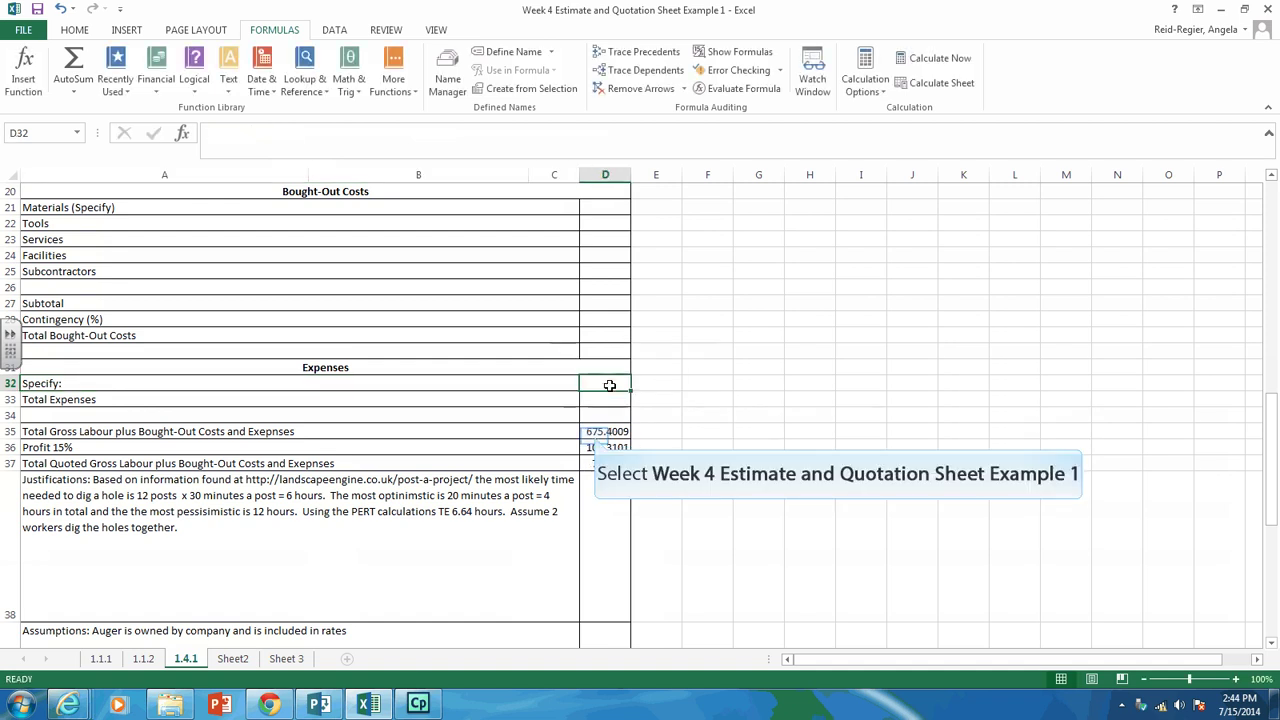
# Examine the gross total formula in D35 and the internal labour section of the 1.4.1 estimate
pyautogui.click(594, 433)
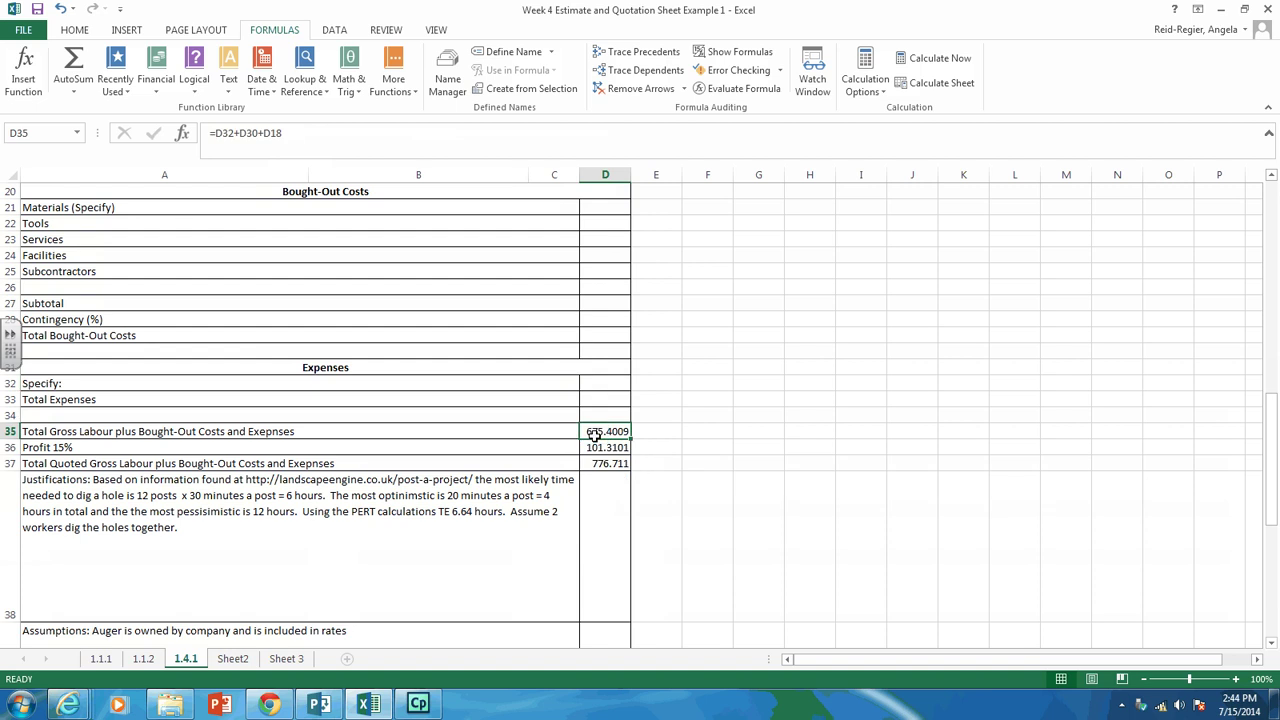
pyautogui.press('Up')
pyautogui.press('Up')
pyautogui.press('Up')
pyautogui.press('Up')
pyautogui.press('Up')
pyautogui.press('Up')
pyautogui.press('Up')
pyautogui.press('Up')
pyautogui.press('Up')
pyautogui.press('Up')
pyautogui.press('Up')
pyautogui.press('Up')
pyautogui.press('Up')
pyautogui.press('Up')
pyautogui.press('Up')
pyautogui.press('Up')
pyautogui.press('Up')
pyautogui.press('Up')
pyautogui.press('Up')
pyautogui.press('Up')
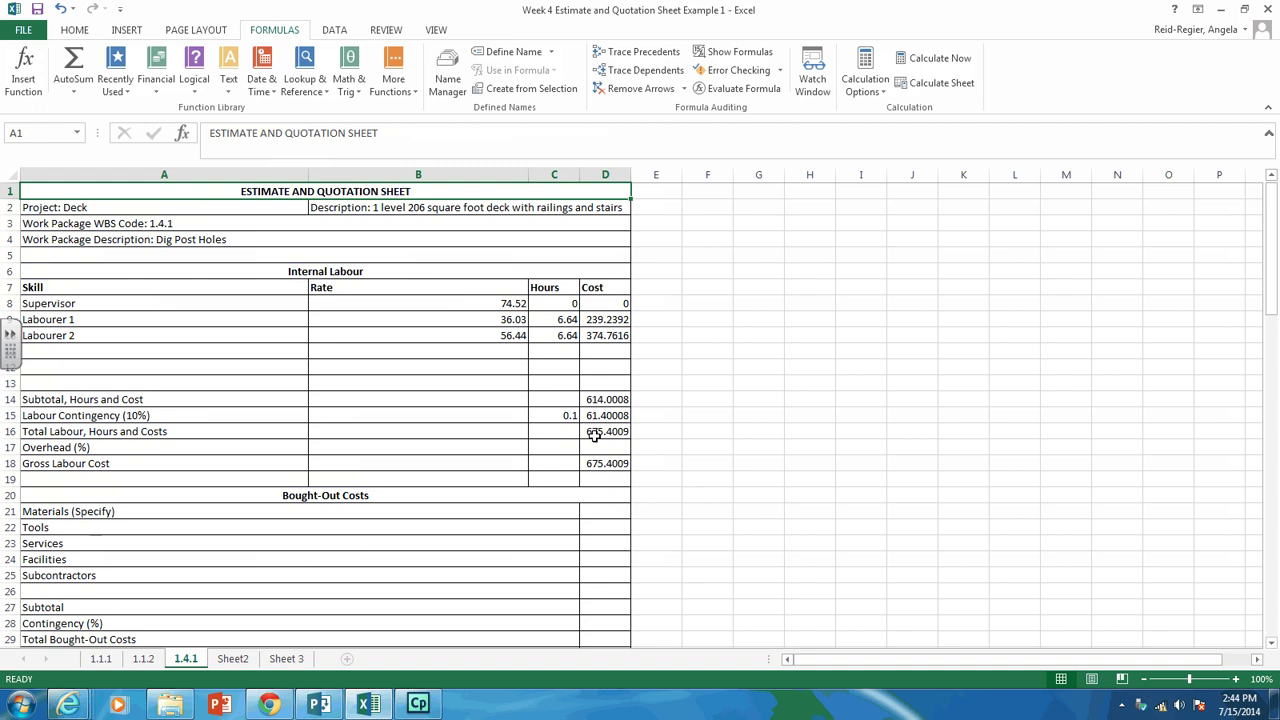
# Review the expenses, profit and total quoted cost rows of the 1.4.1 estimate, ending on the formula in D37
pyautogui.hotkey('ctrl', 'End')
pyautogui.press('Up')
pyautogui.press('Up')
pyautogui.press('Up')
pyautogui.press('Up')
pyautogui.press('Up')
pyautogui.press('Up')
pyautogui.press('Up')
pyautogui.press('Up')
pyautogui.press('Up')
pyautogui.press('Up')
pyautogui.press('Up')
pyautogui.press('Up')
pyautogui.press('Up')
pyautogui.press('Up')
pyautogui.press('Up')
pyautogui.press('Up')
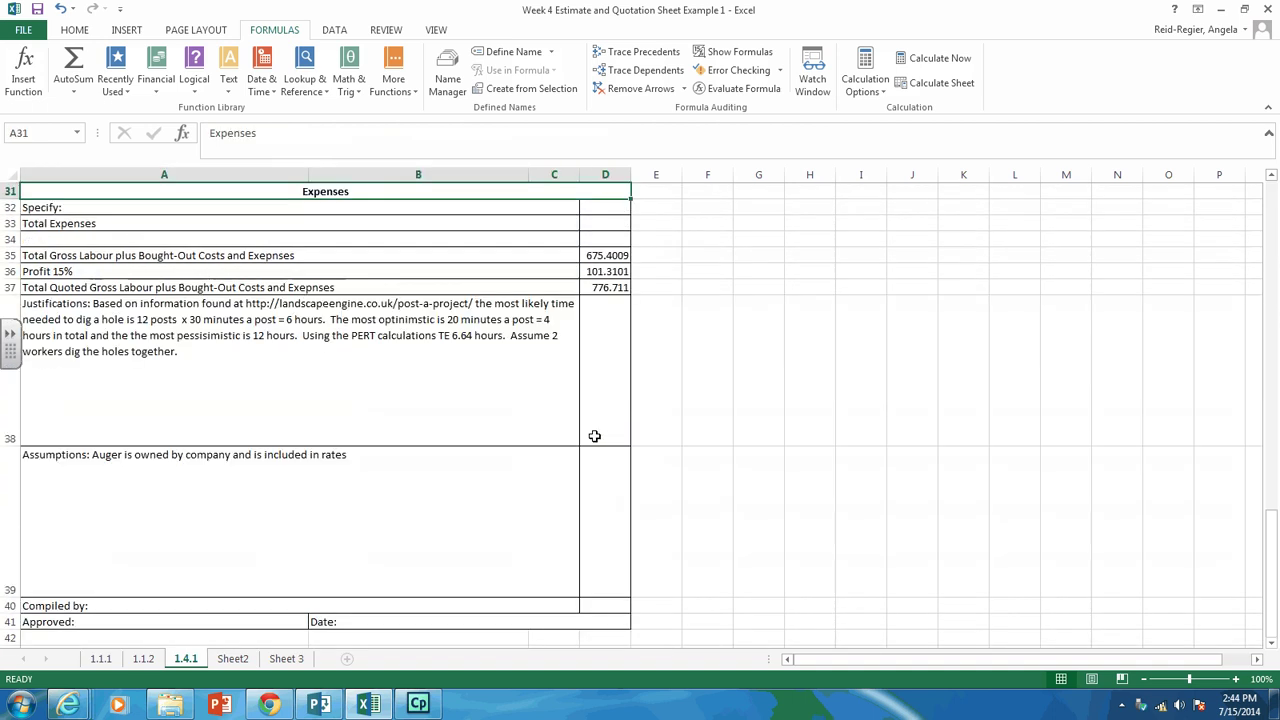
pyautogui.press('Down')
pyautogui.press('Down')
pyautogui.press('Down')
pyautogui.press('Down')
pyautogui.press('Down')
pyautogui.press('Down')
pyautogui.press('Down')
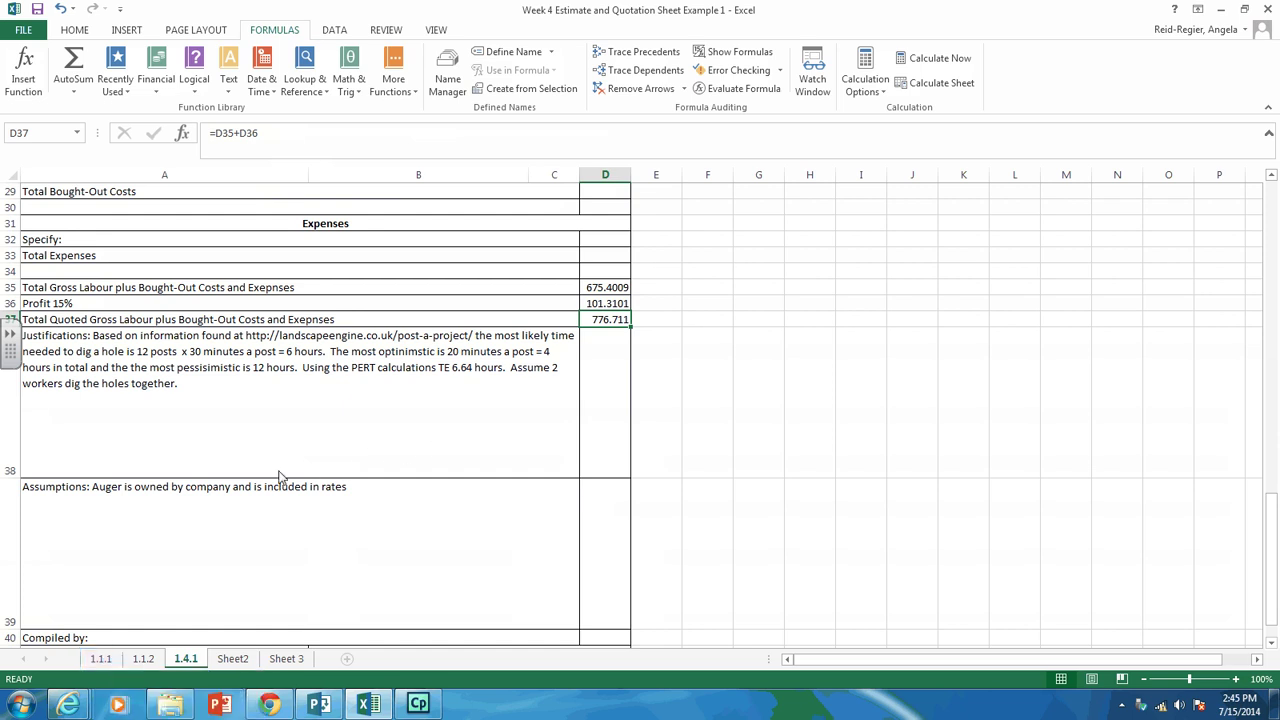
# View the 1.1.1 and 1.1.2 work package sheets, ending on 1.1.1
pyautogui.click(102, 660)
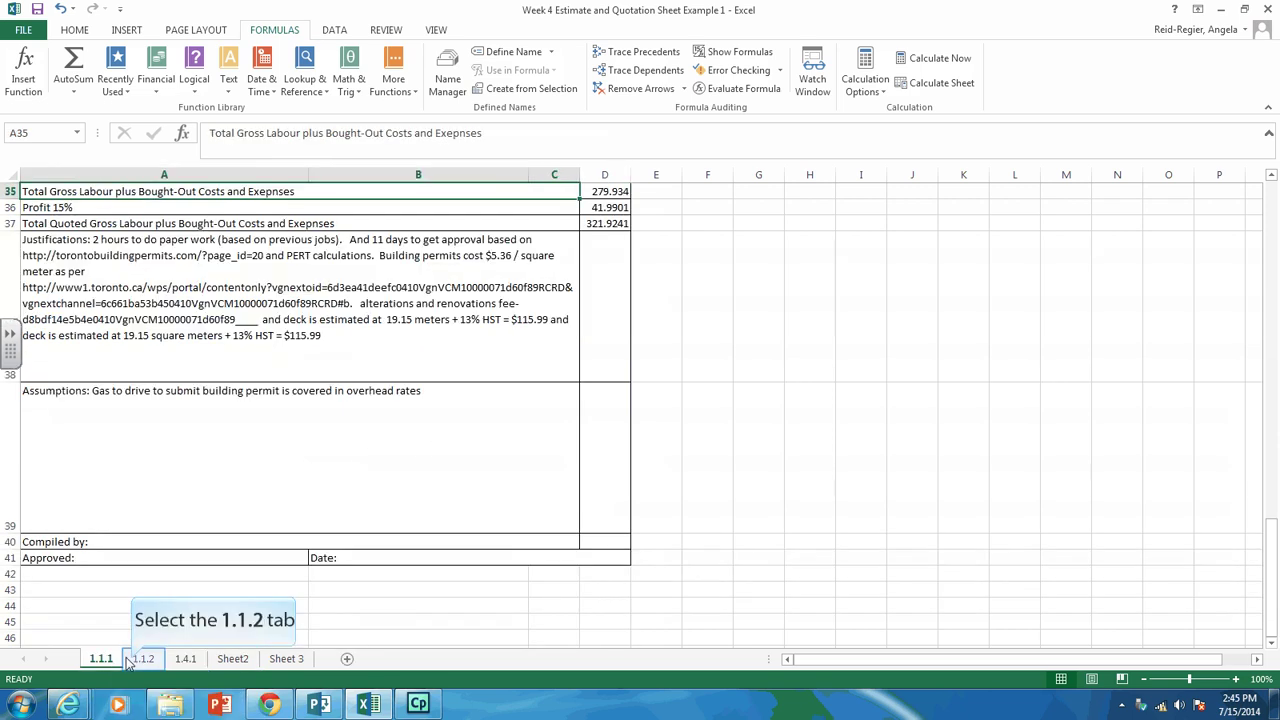
pyautogui.click(135, 662)
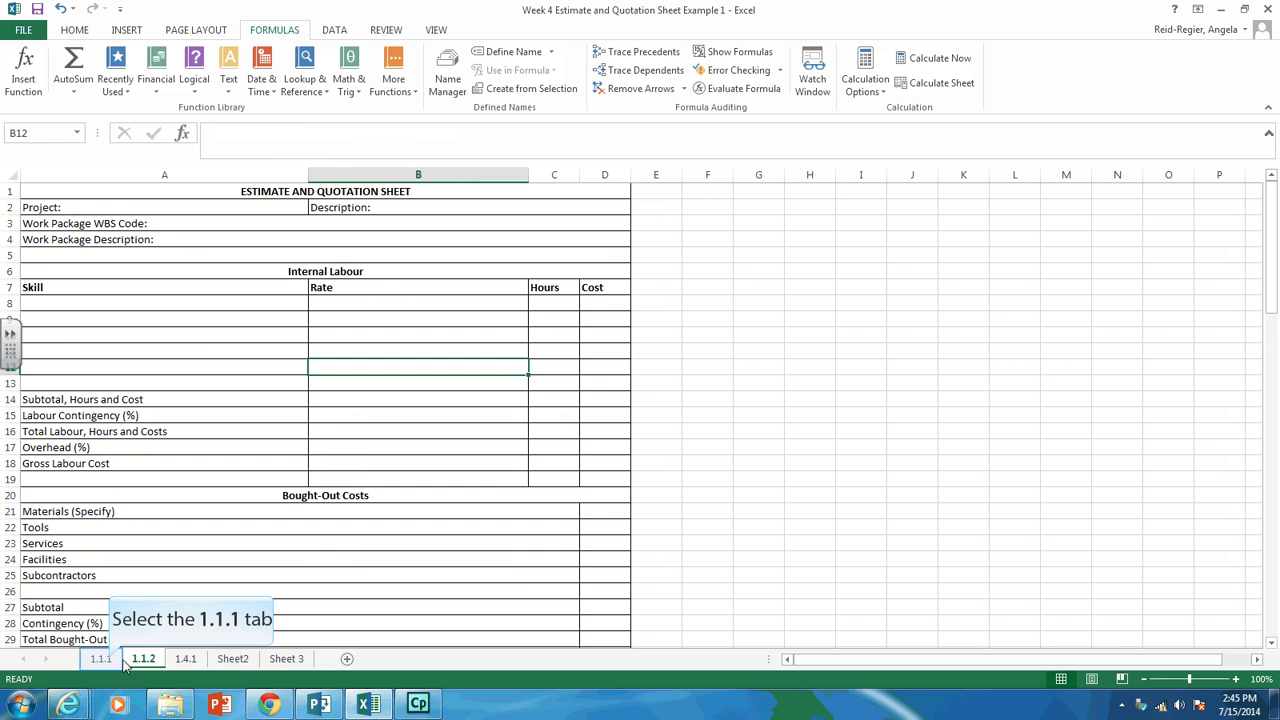
pyautogui.click(102, 660)
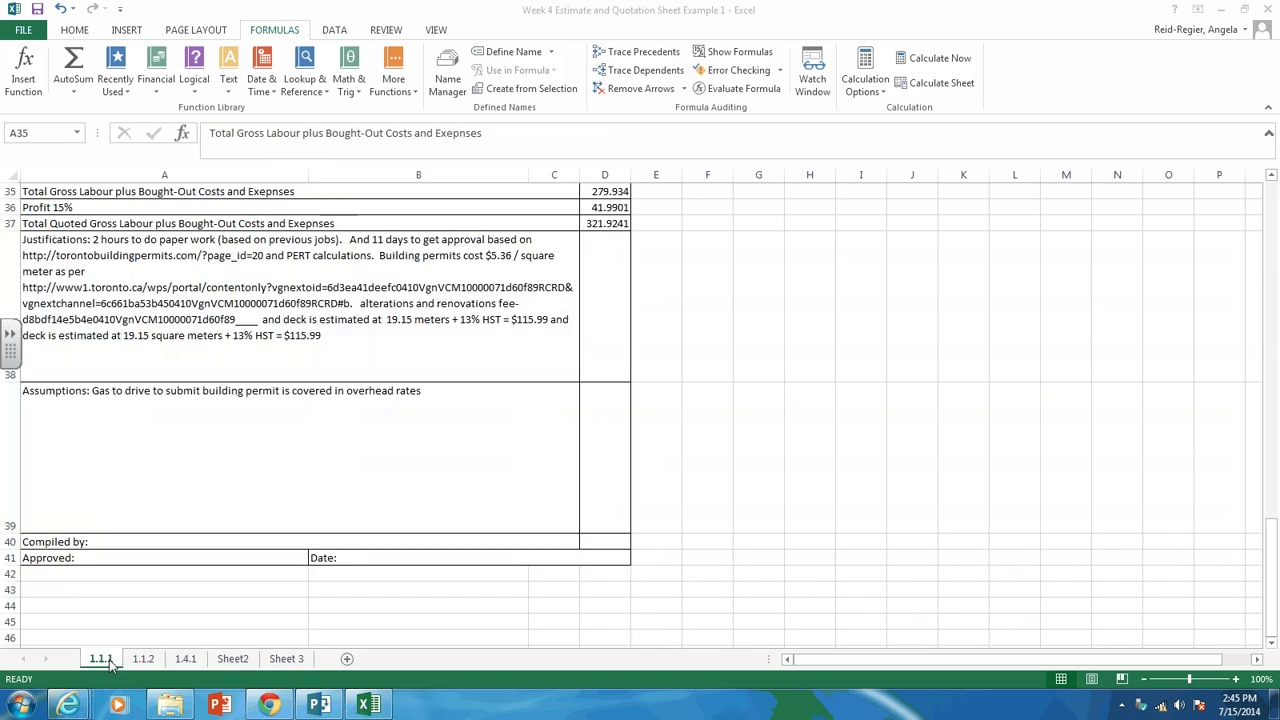